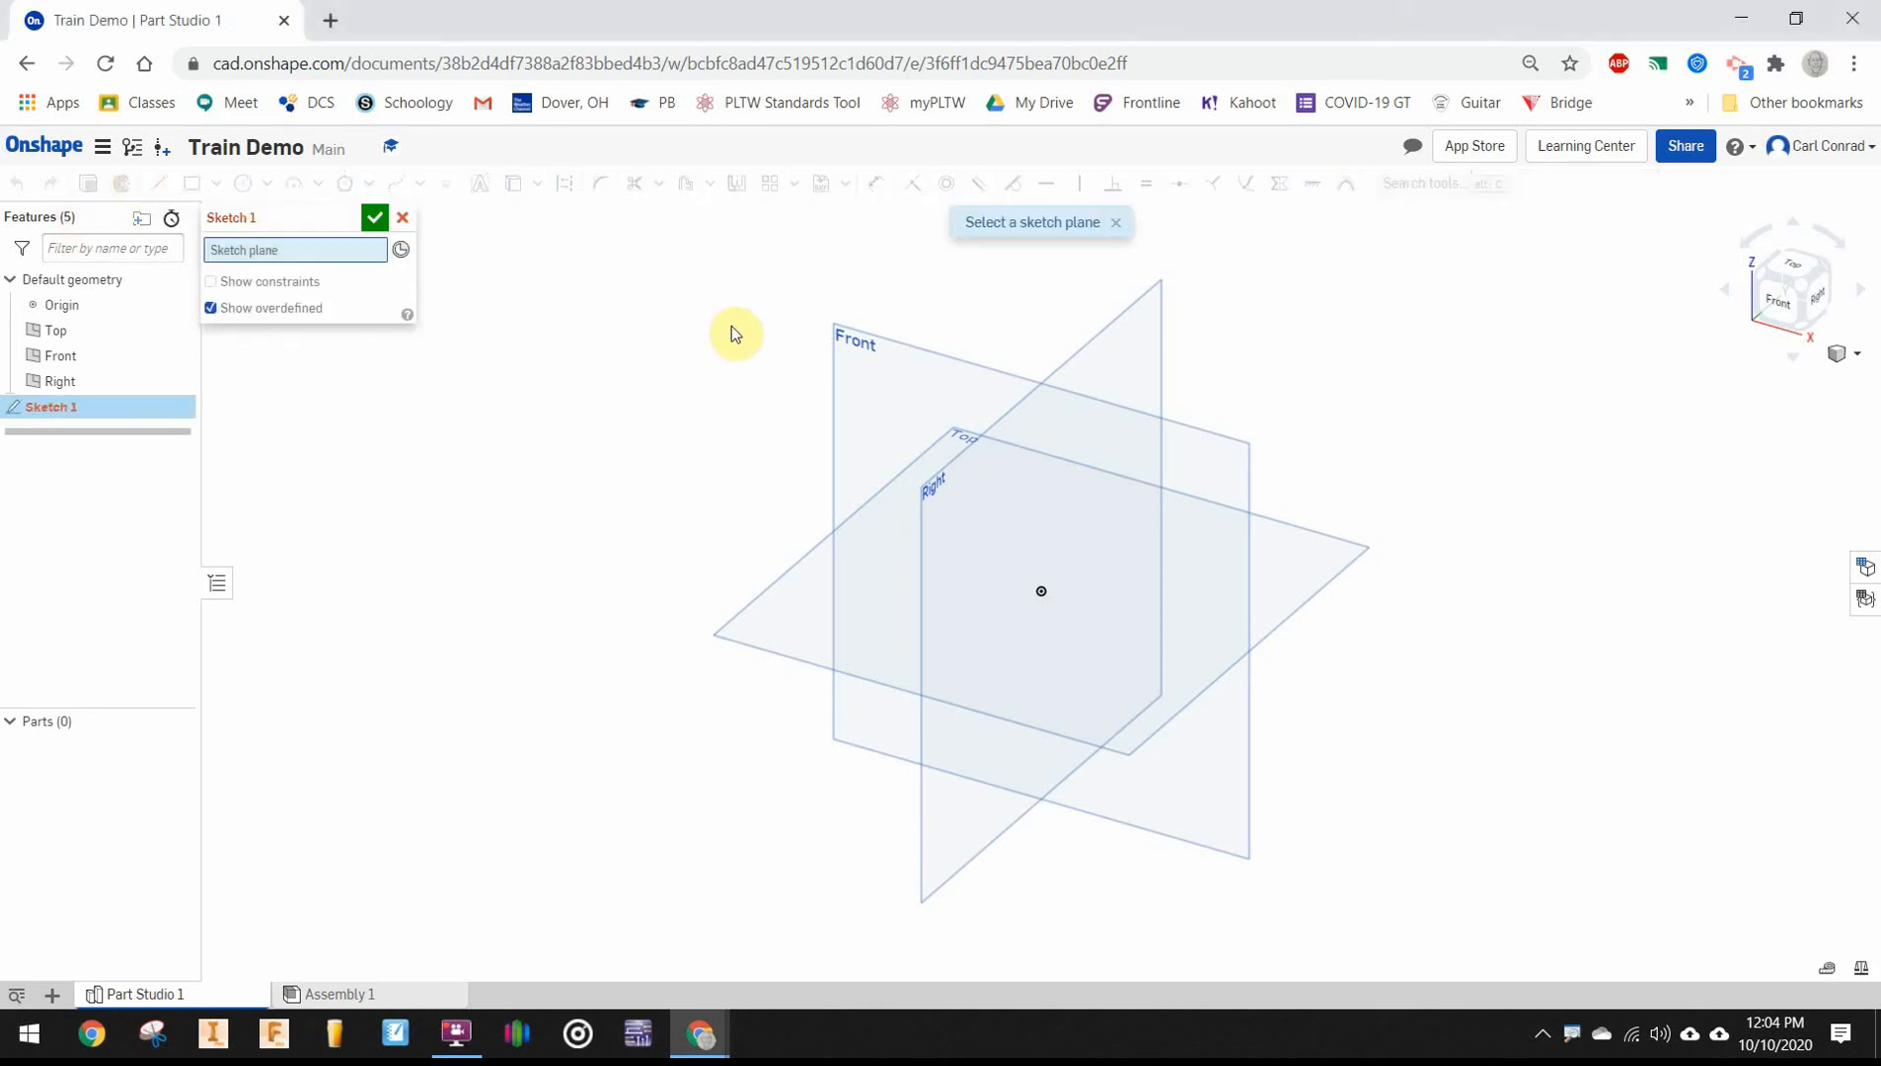
# Start a sketch on the Front plane with a Ø1.5 circle centred at the origin
pyautogui.click(876, 376)
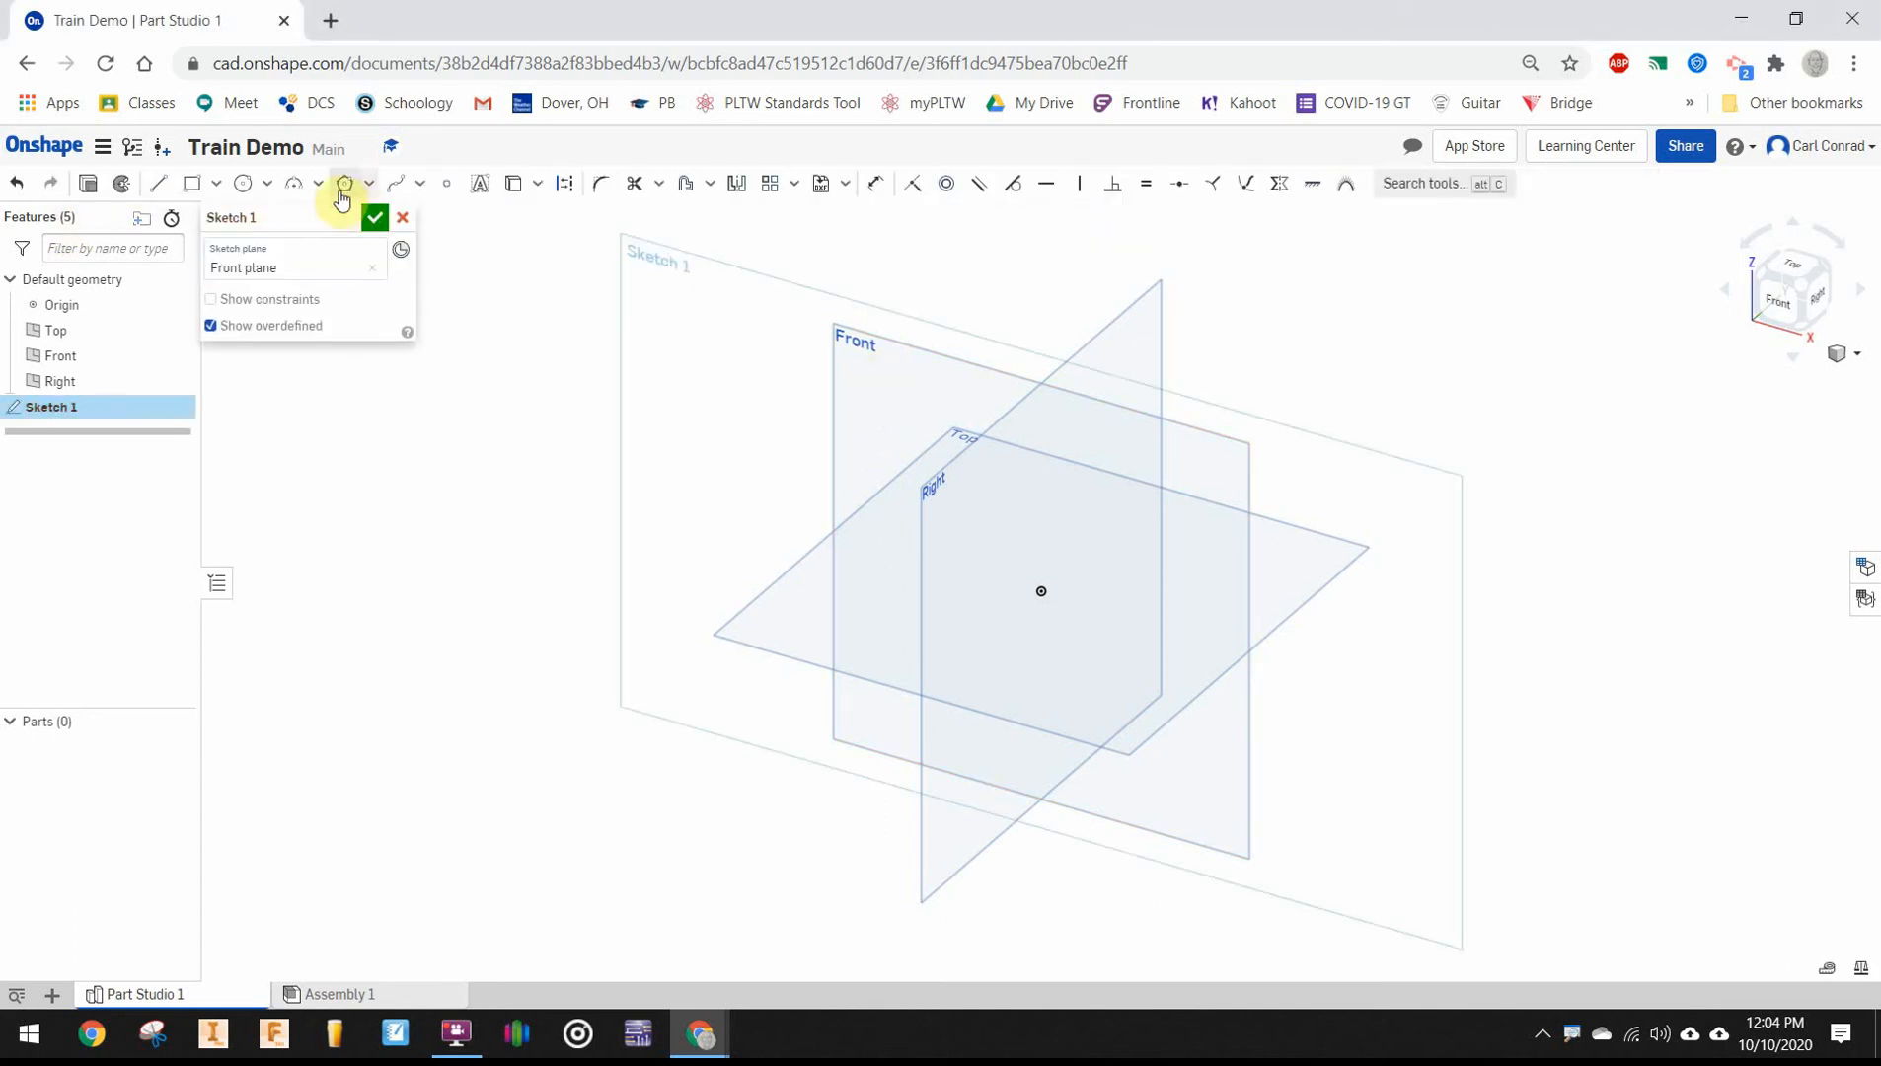
pyautogui.click(243, 184)
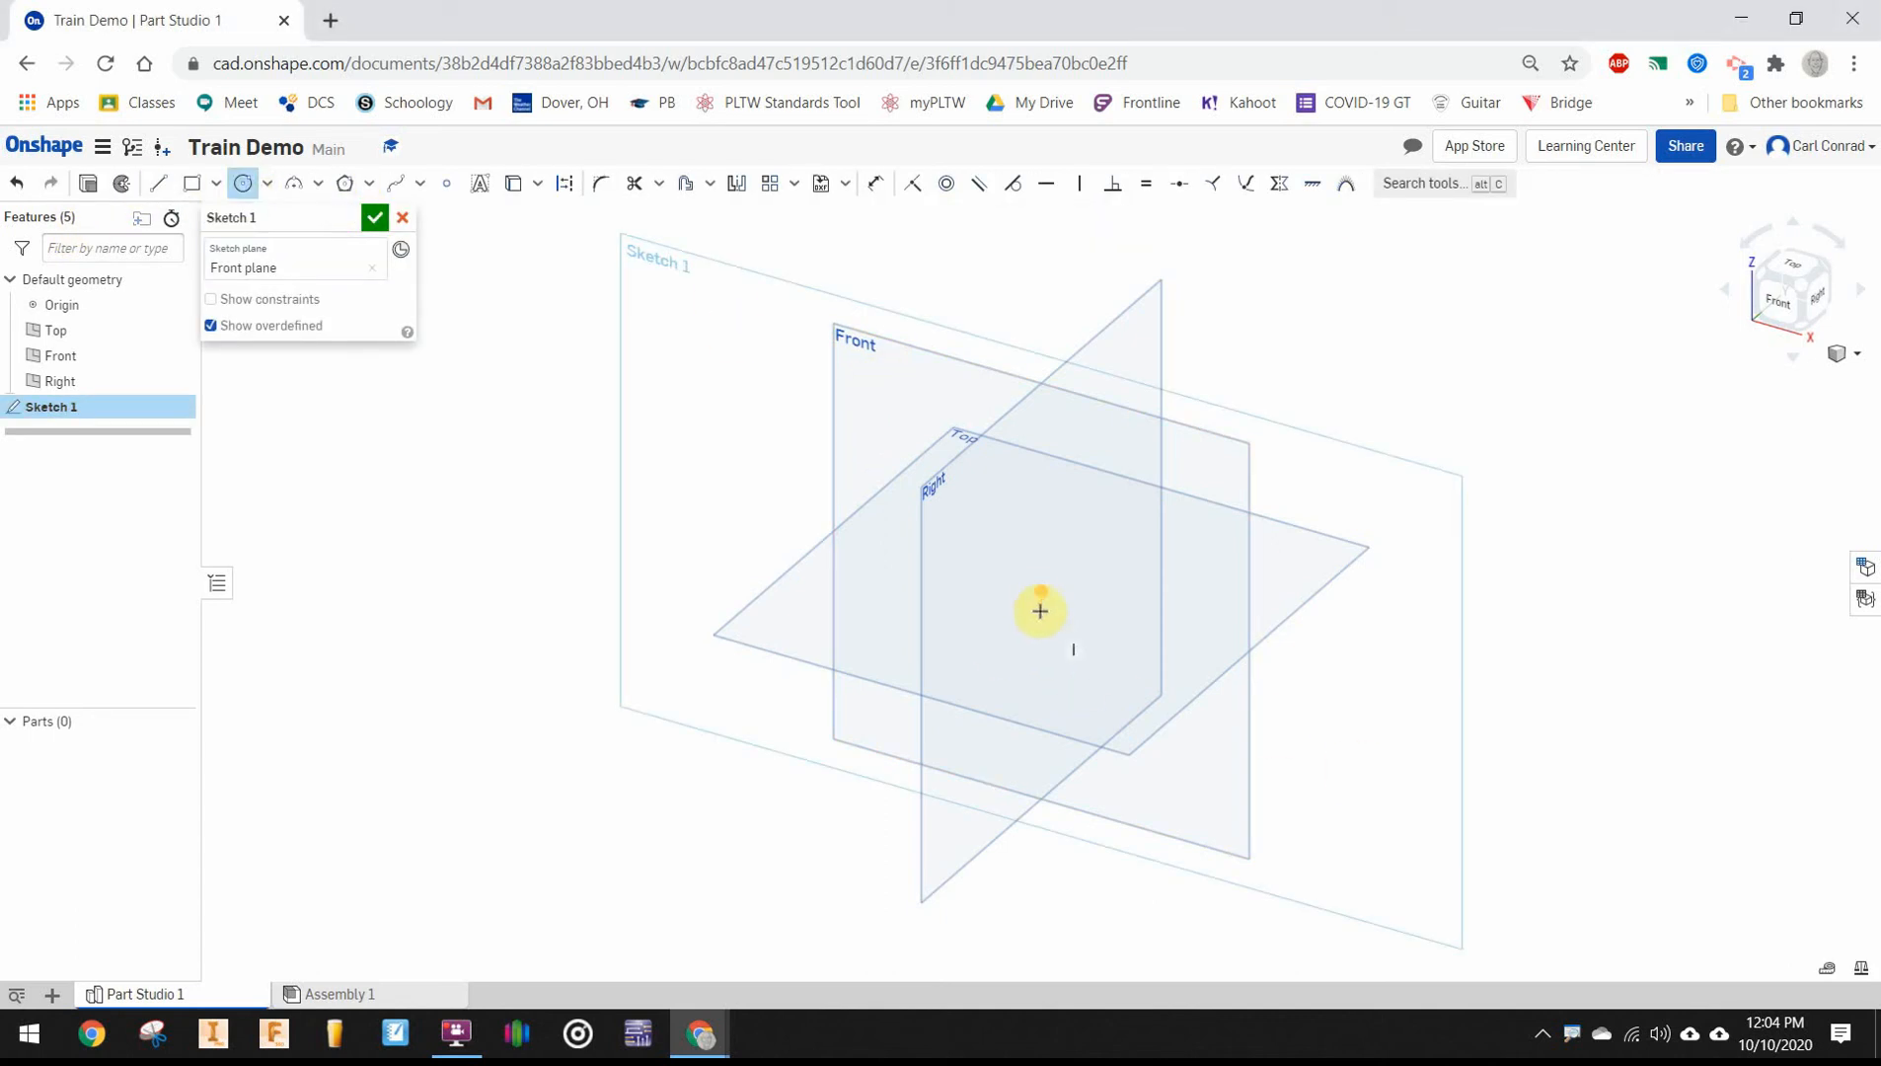
pyautogui.click(1039, 593)
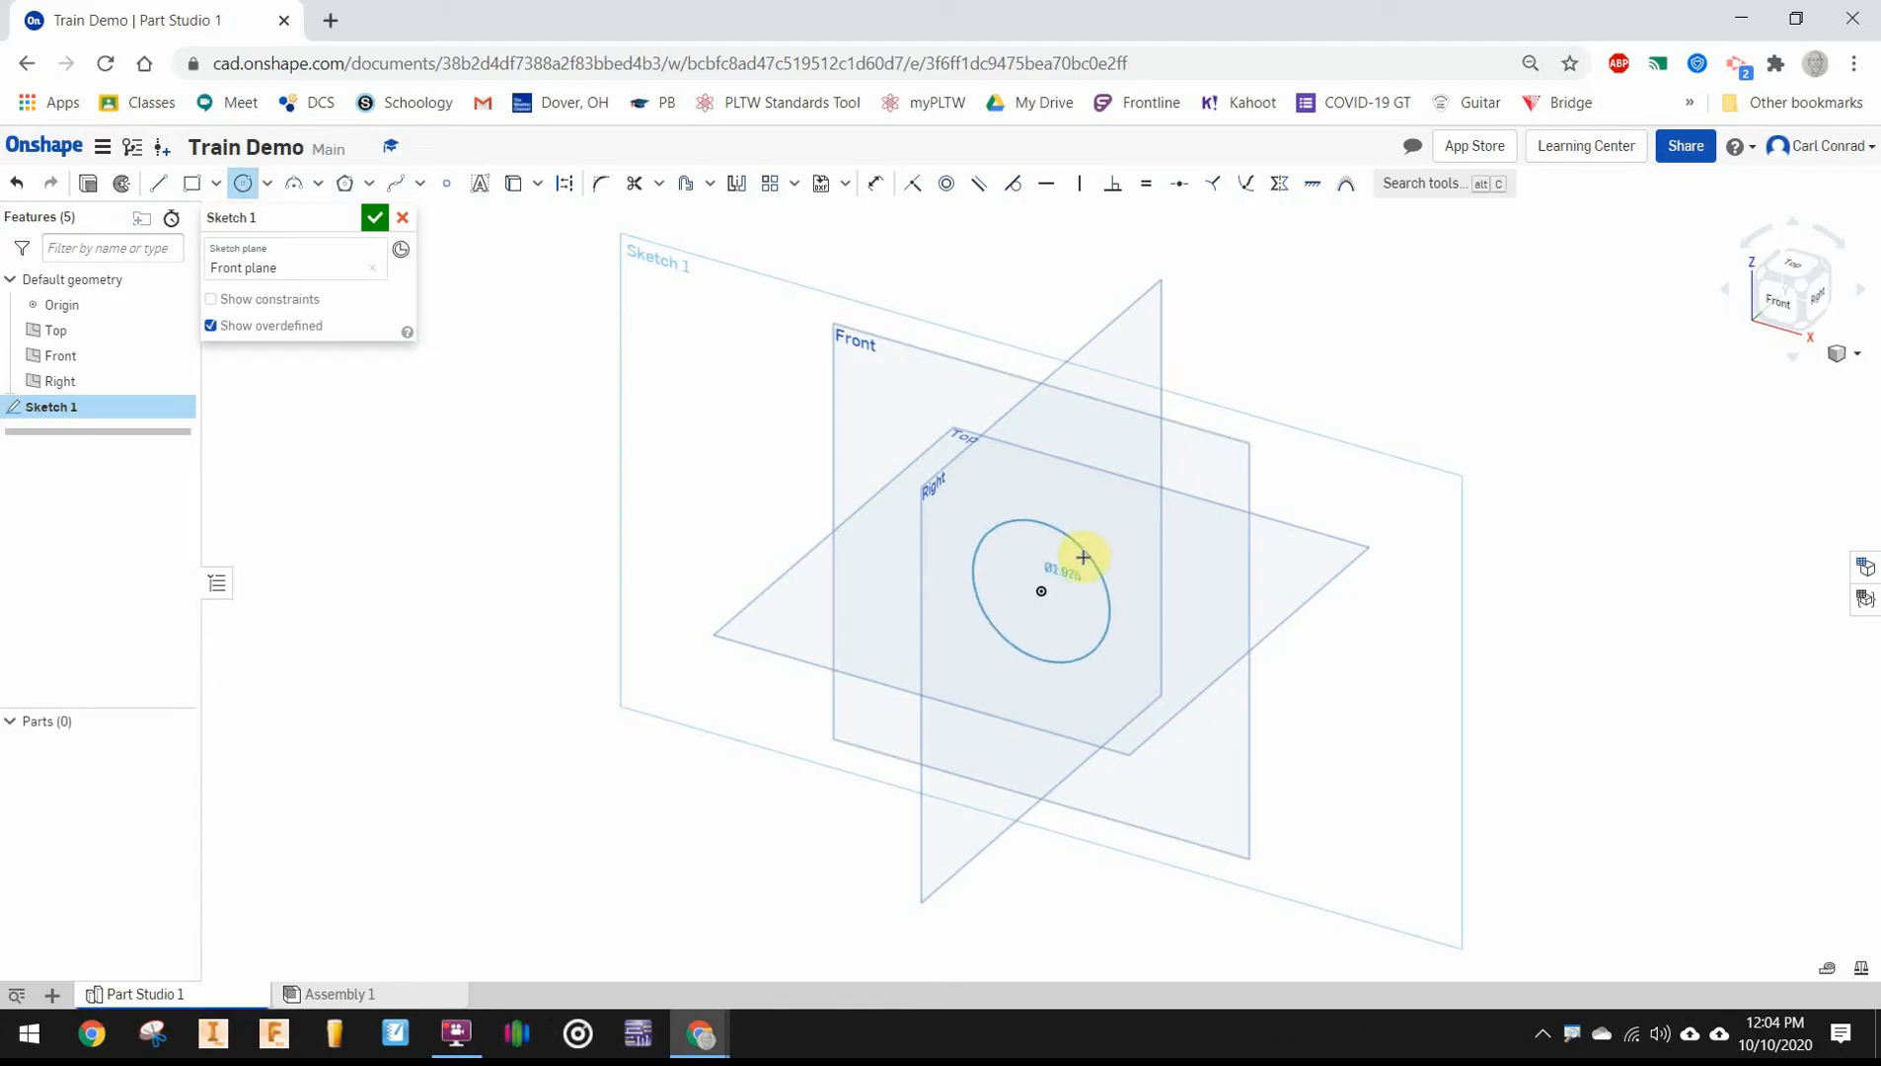
pyautogui.click(1080, 566)
pyautogui.write('1.5')
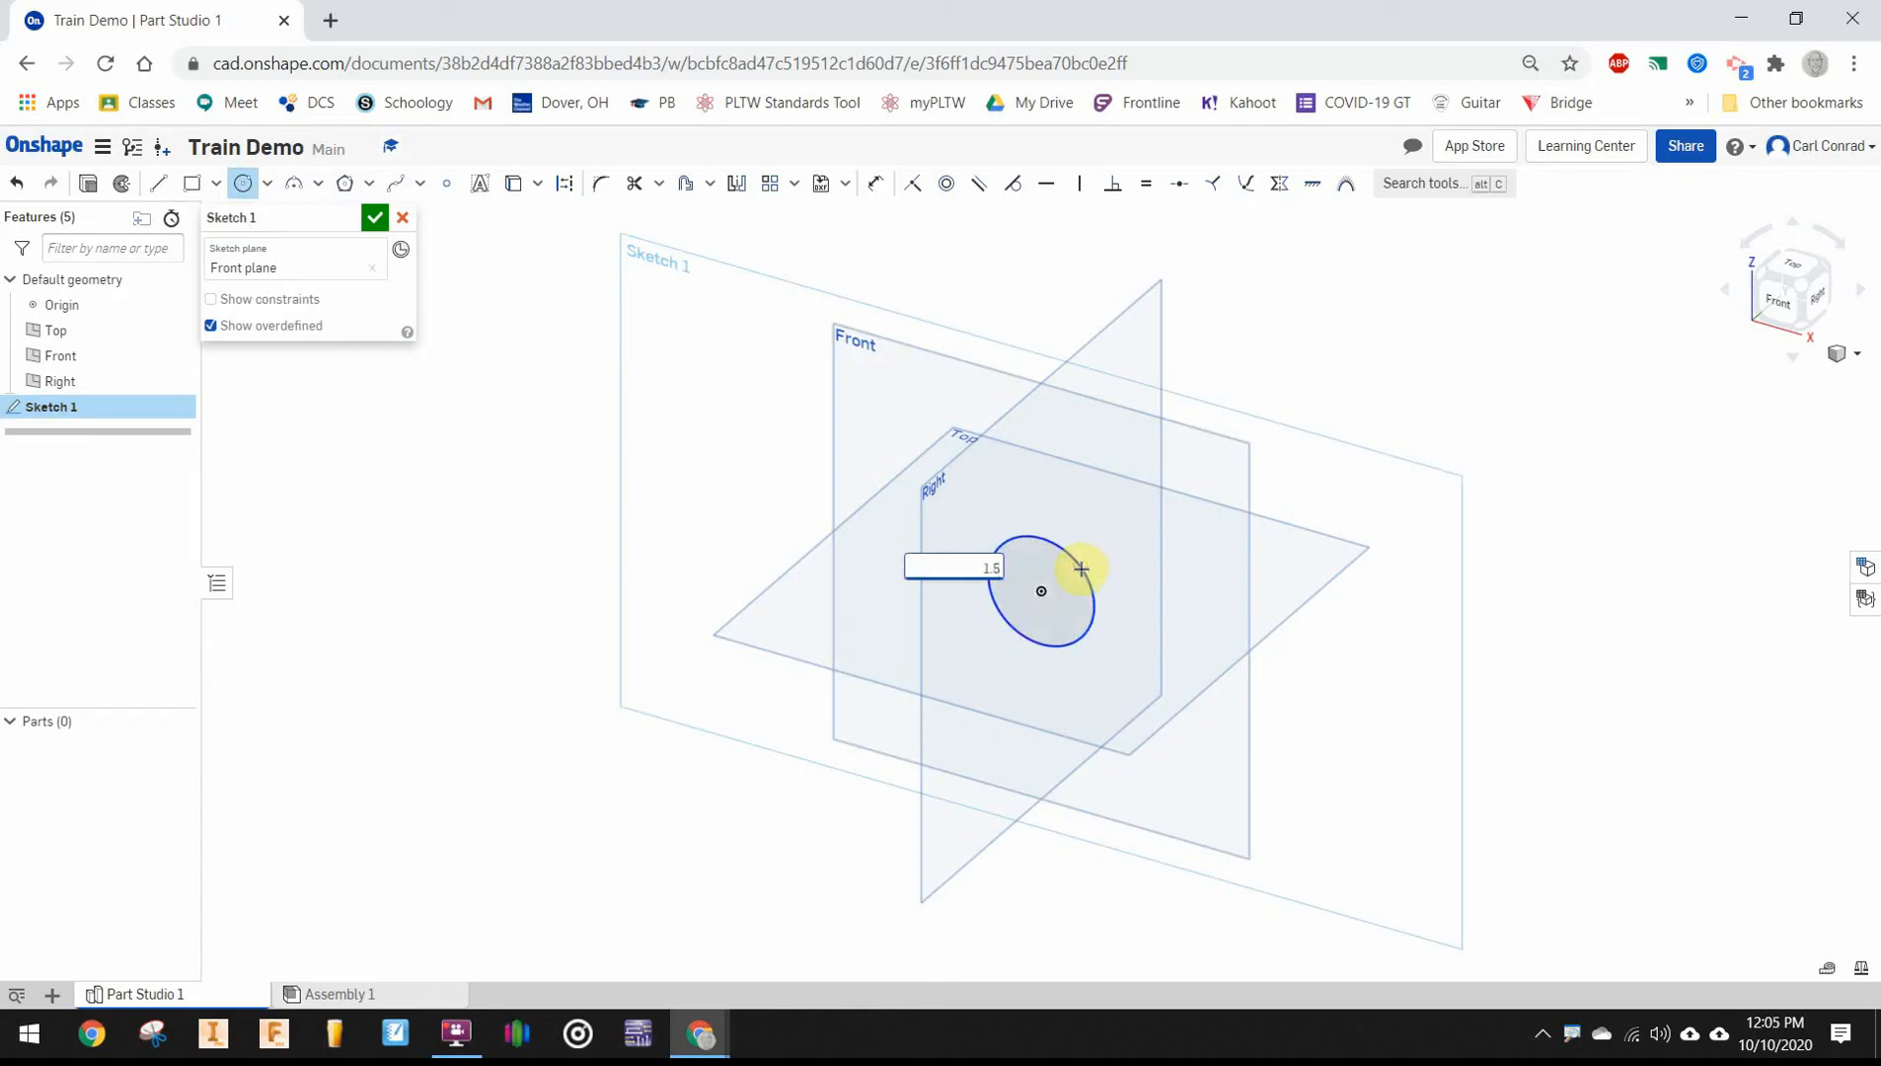
pyautogui.press('Return')
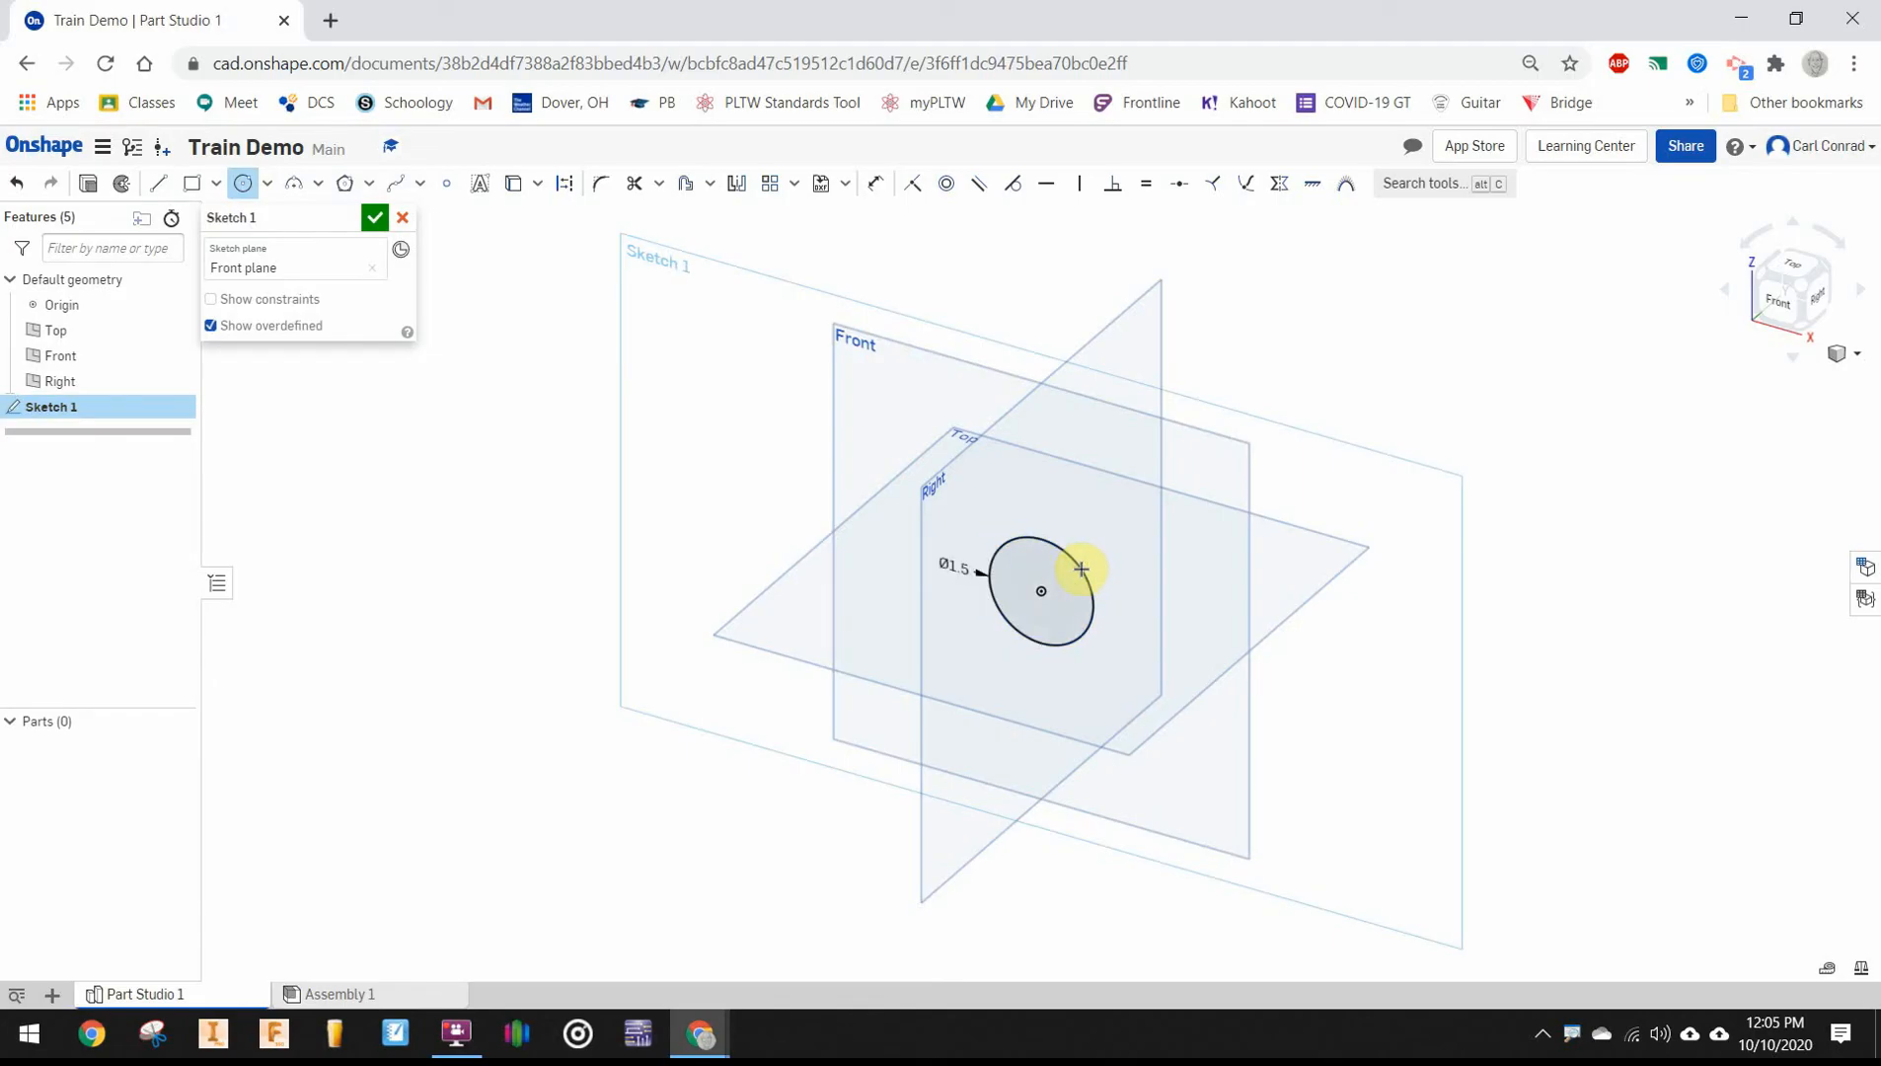
# Draw a 2 by 0.875 rectangle below the circle
pyautogui.press('n')
pyautogui.press('g')
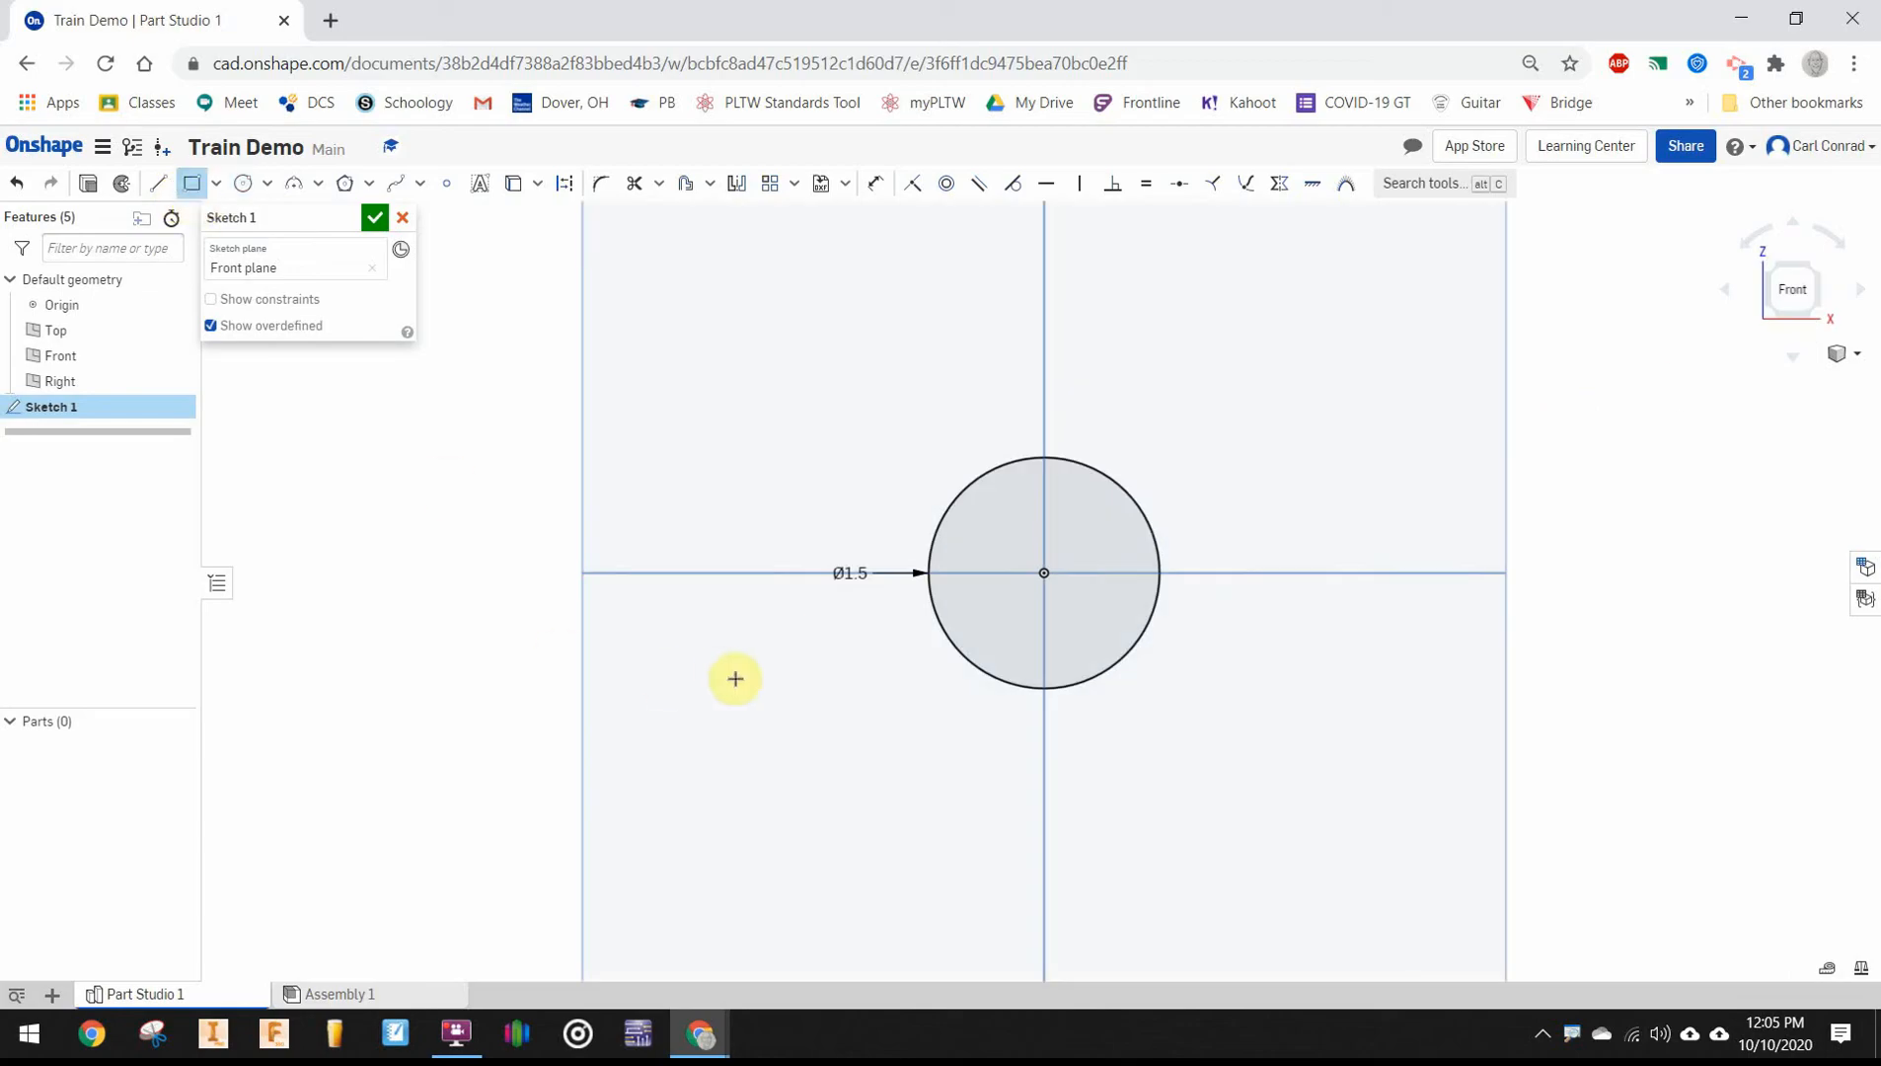
pyautogui.click(892, 636)
pyautogui.click(1228, 761)
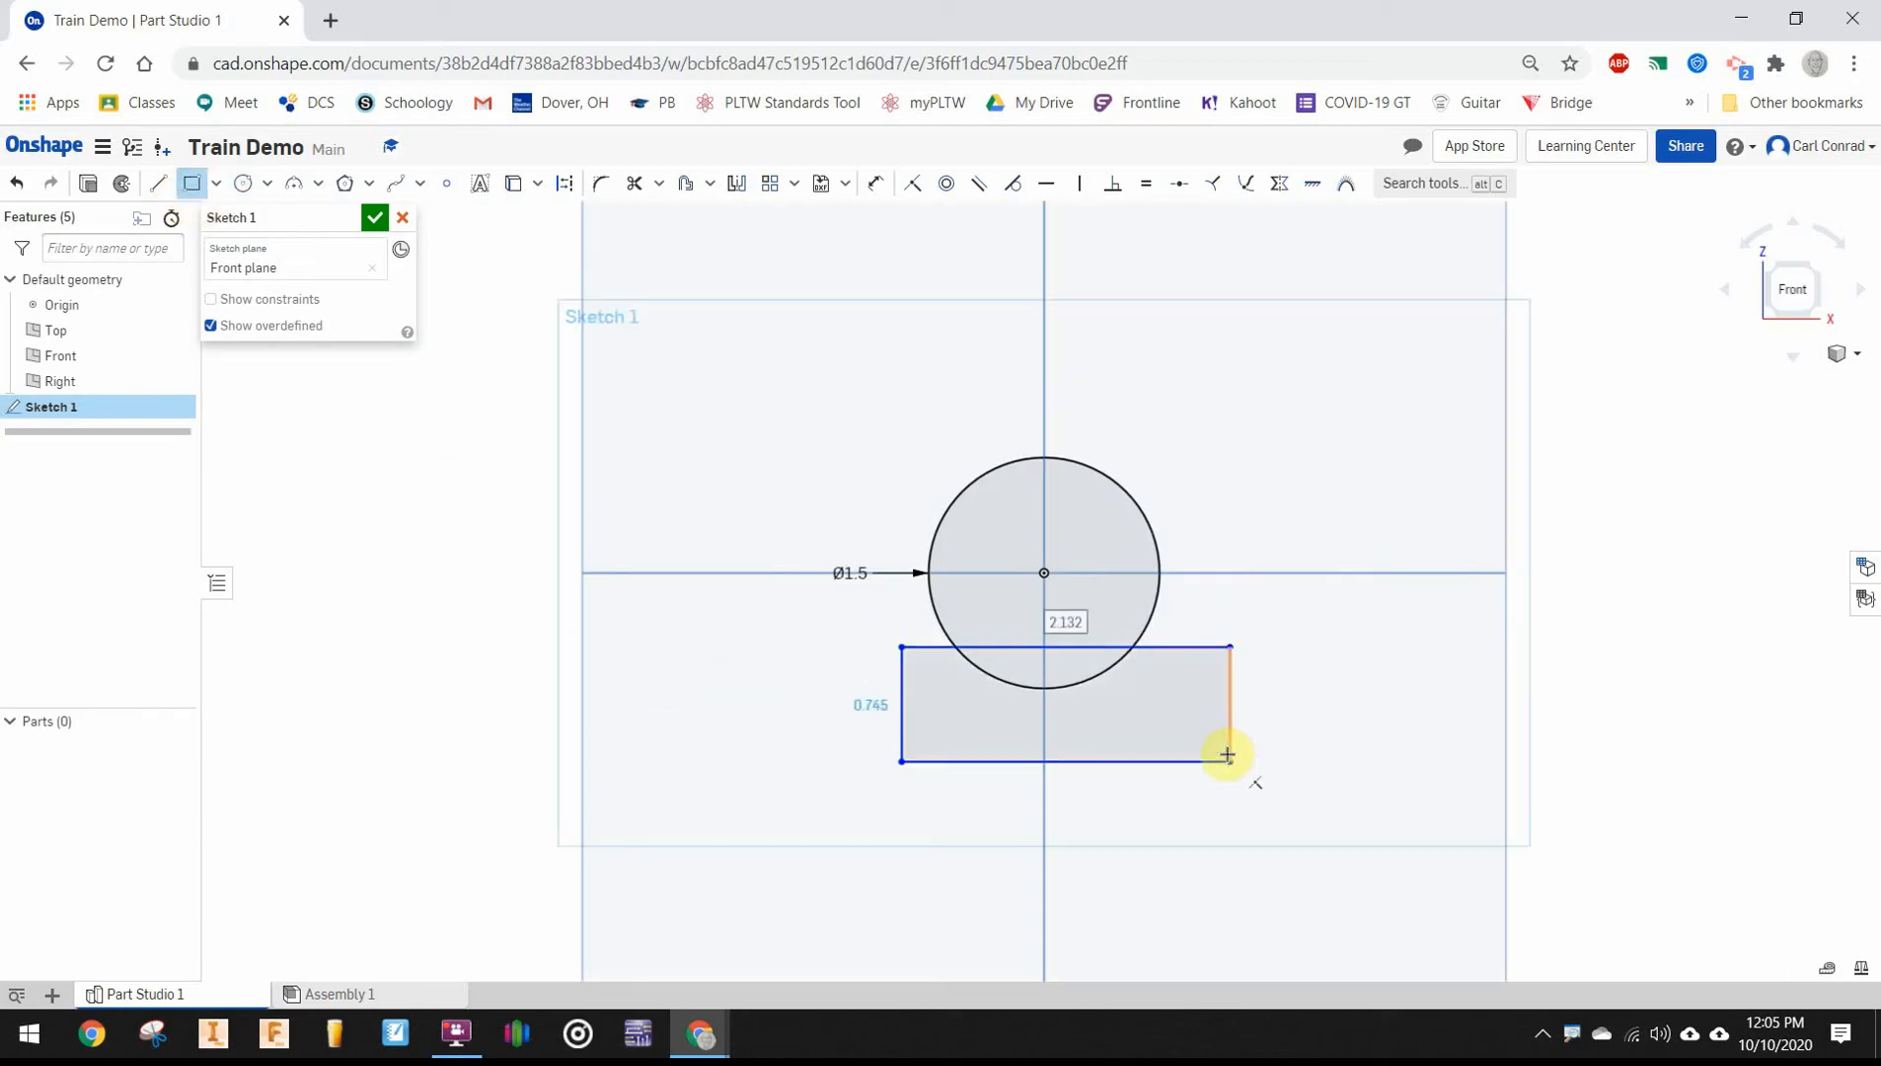
pyautogui.write('2')
pyautogui.press('Return')
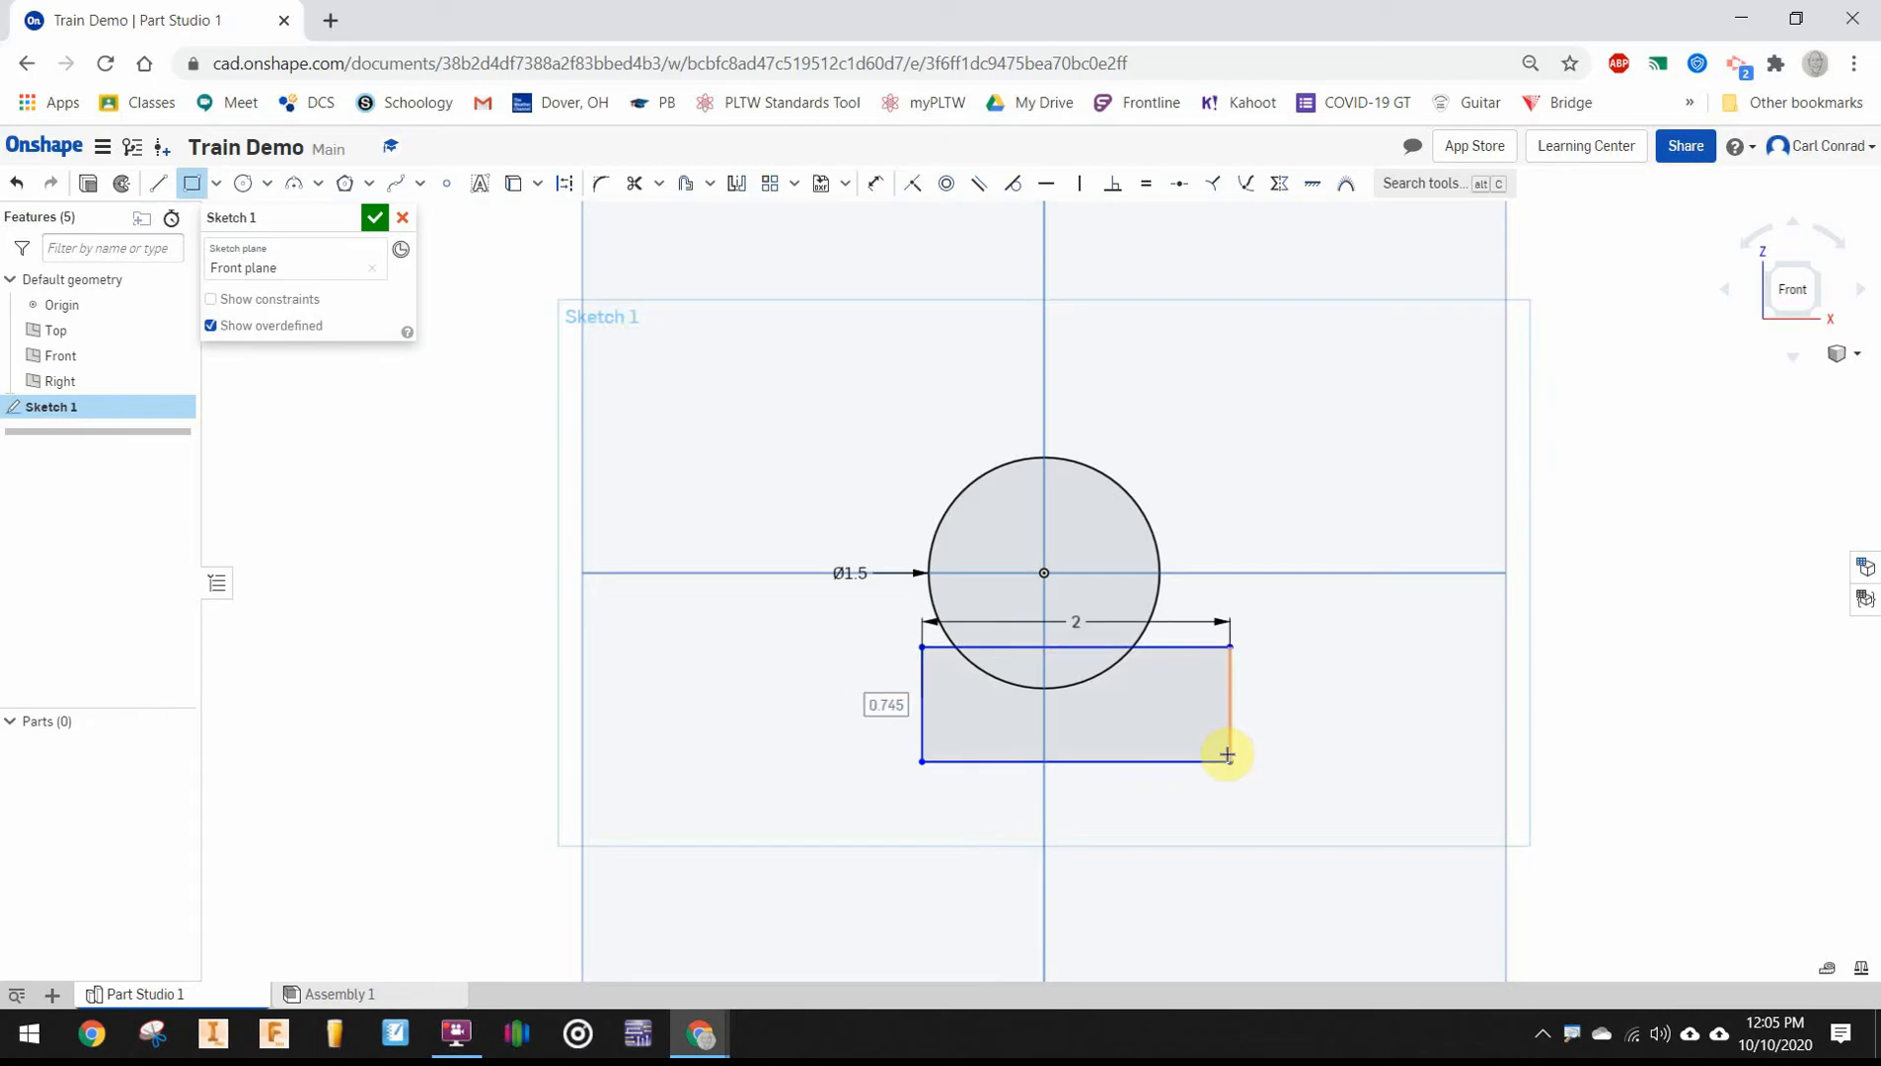
pyautogui.press('BackSpace')
pyautogui.write('875')
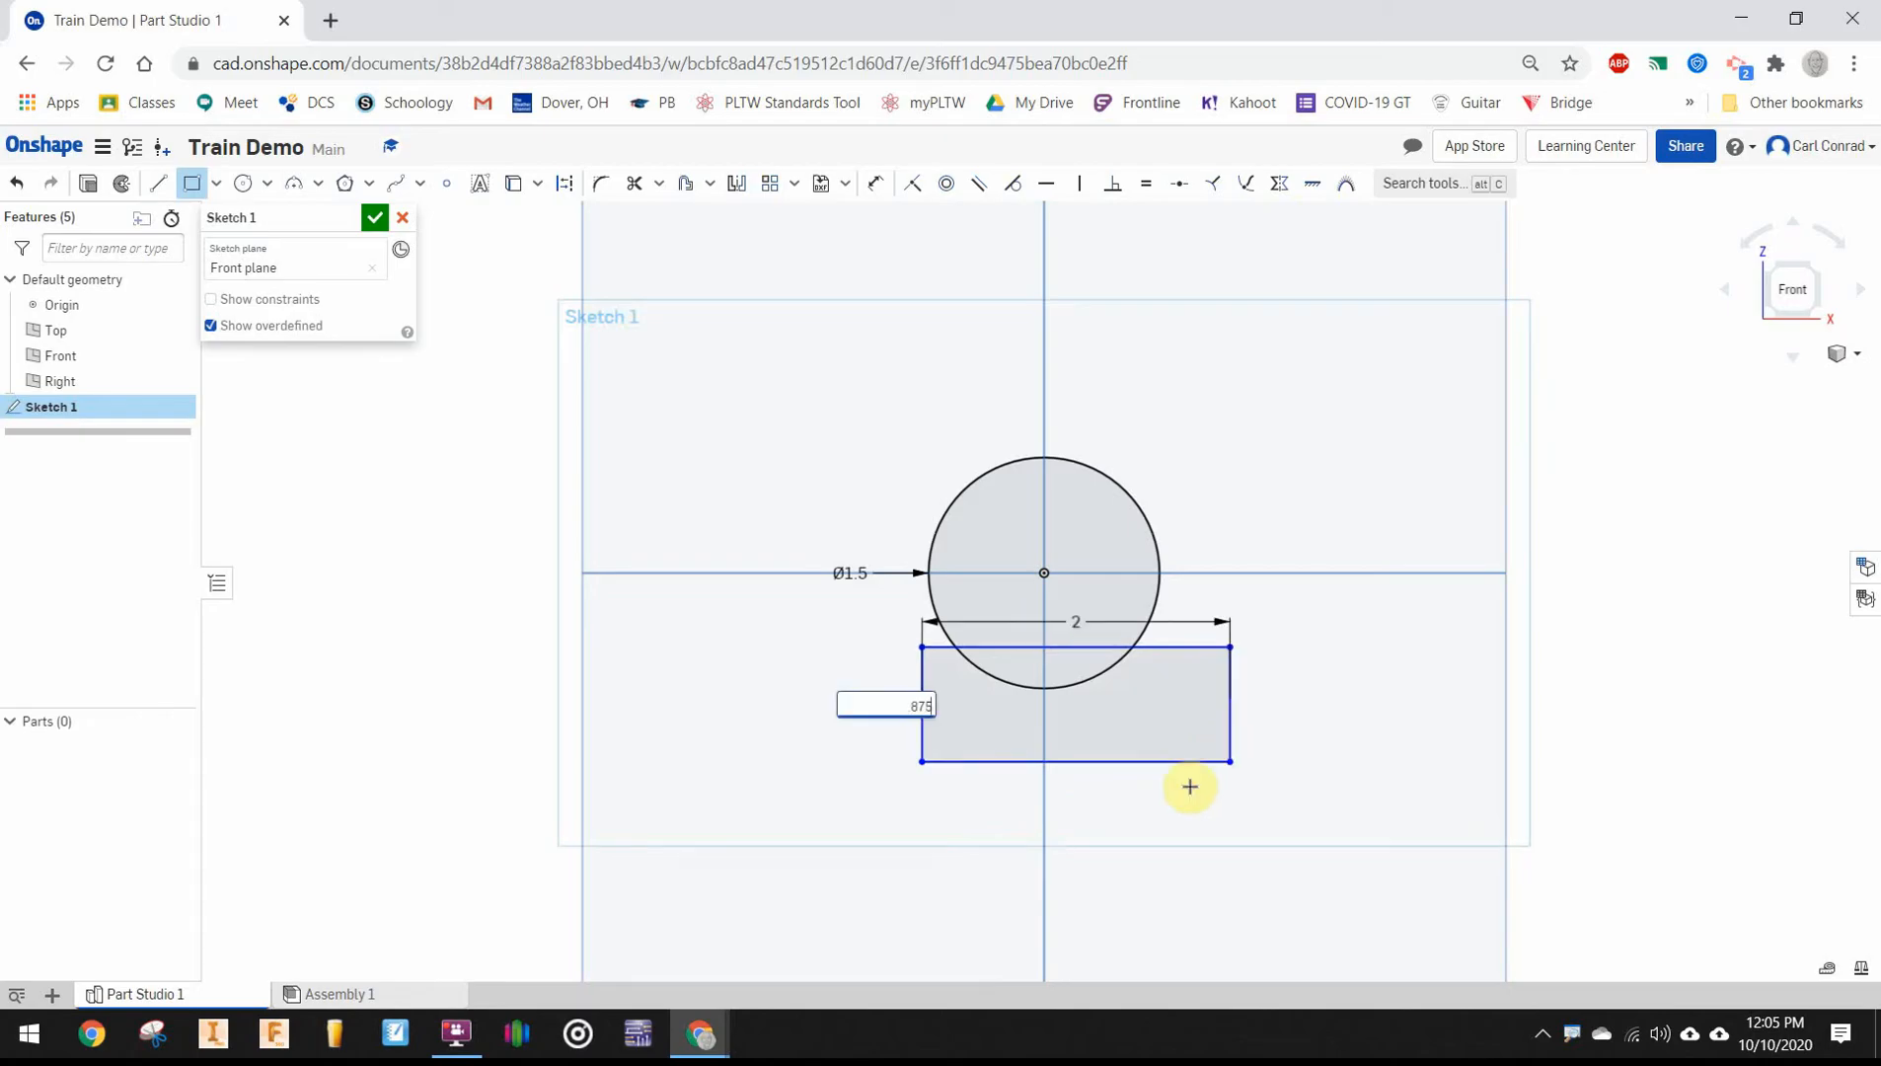
pyautogui.press('Return')
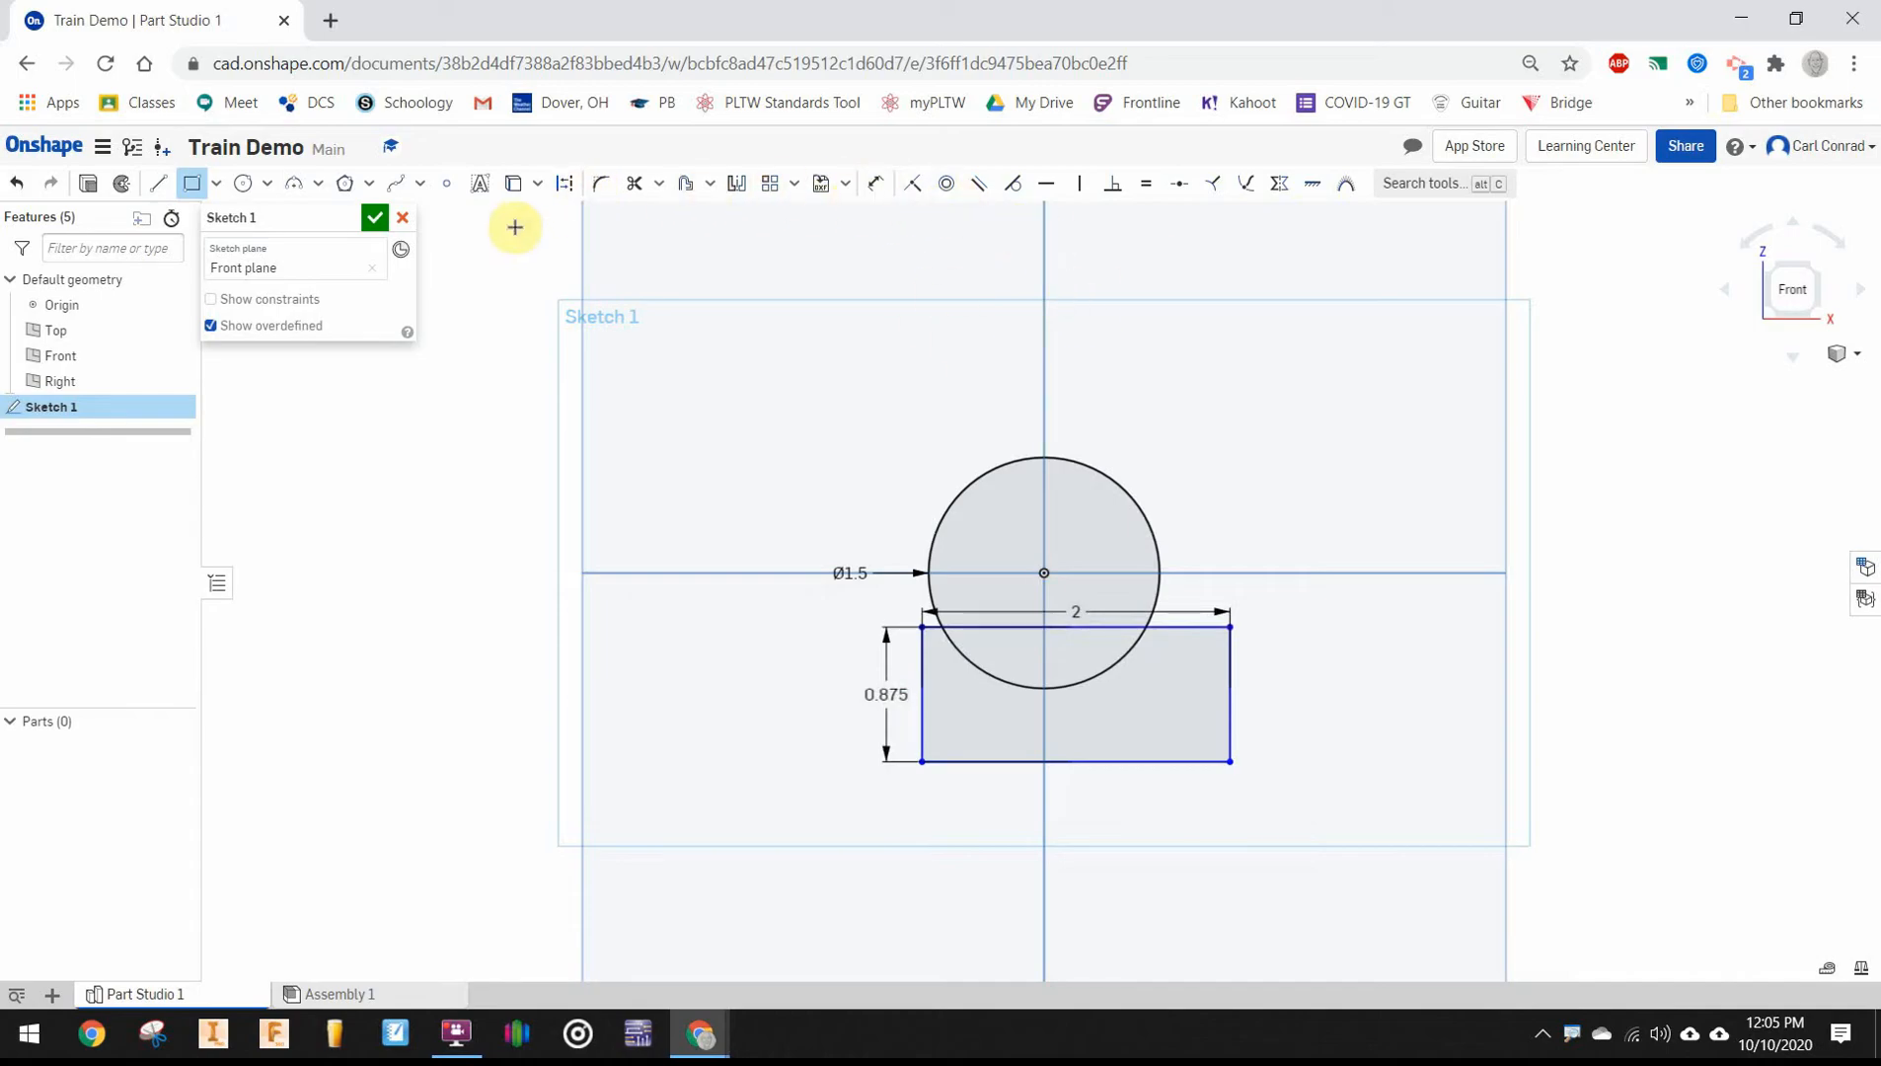
# Dimension the rectangle 1 from the centre line and 1.375 below the circle centre
pyautogui.click(874, 182)
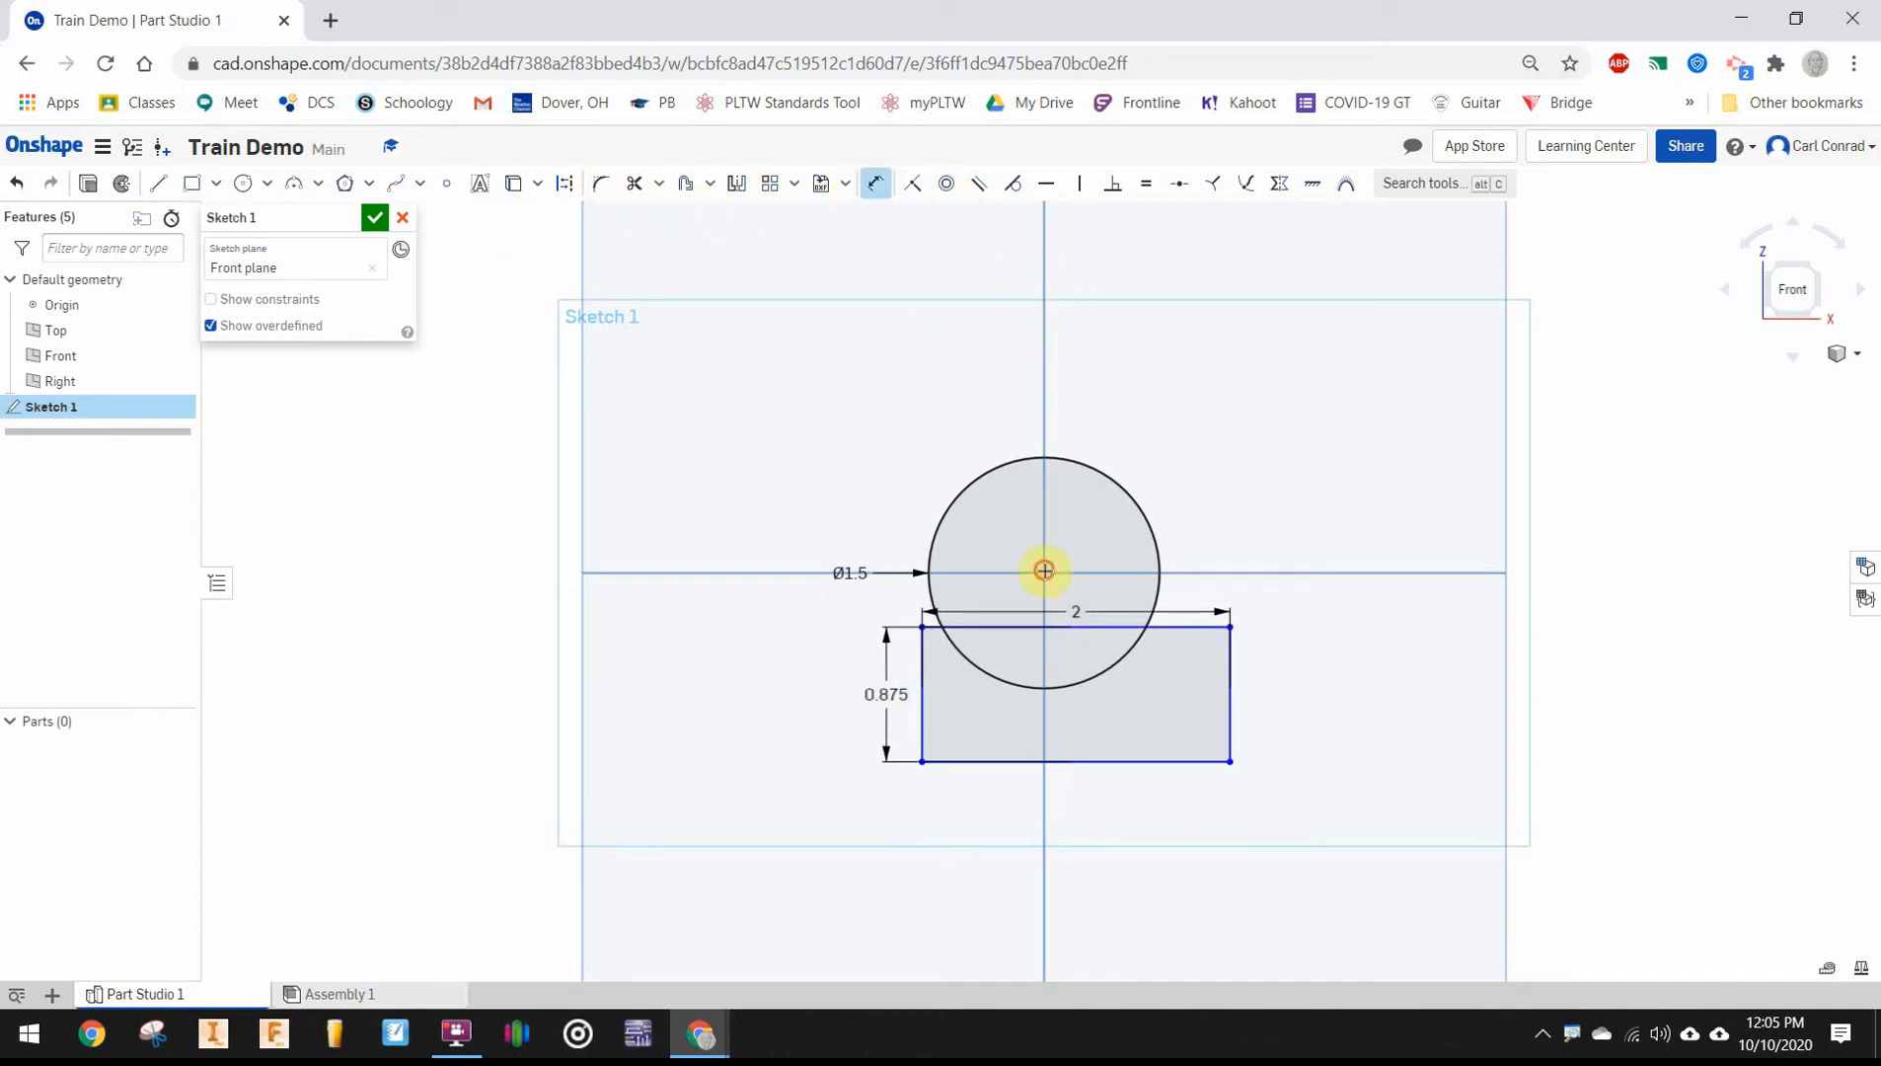
pyautogui.click(1180, 810)
pyautogui.write('1')
pyautogui.press('Return')
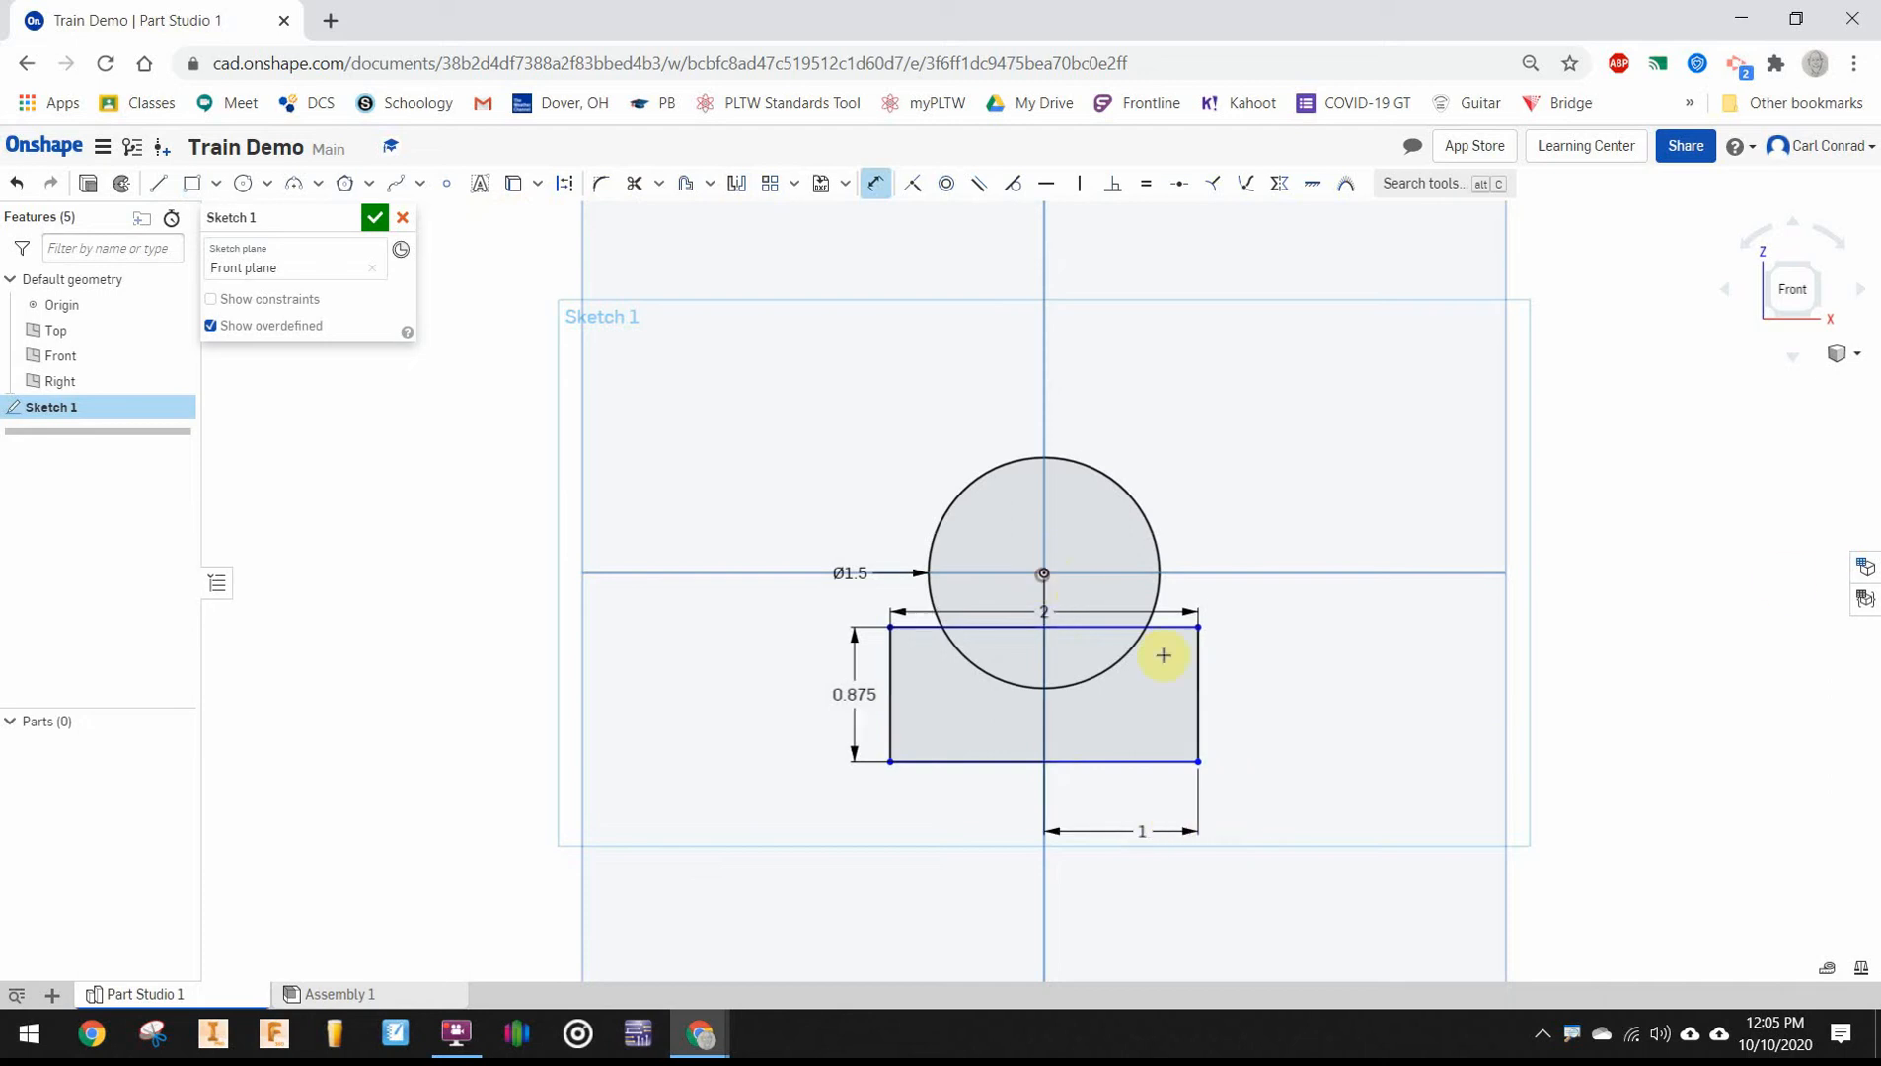
pyautogui.click(1198, 759)
pyautogui.click(1289, 702)
pyautogui.write('1.3')
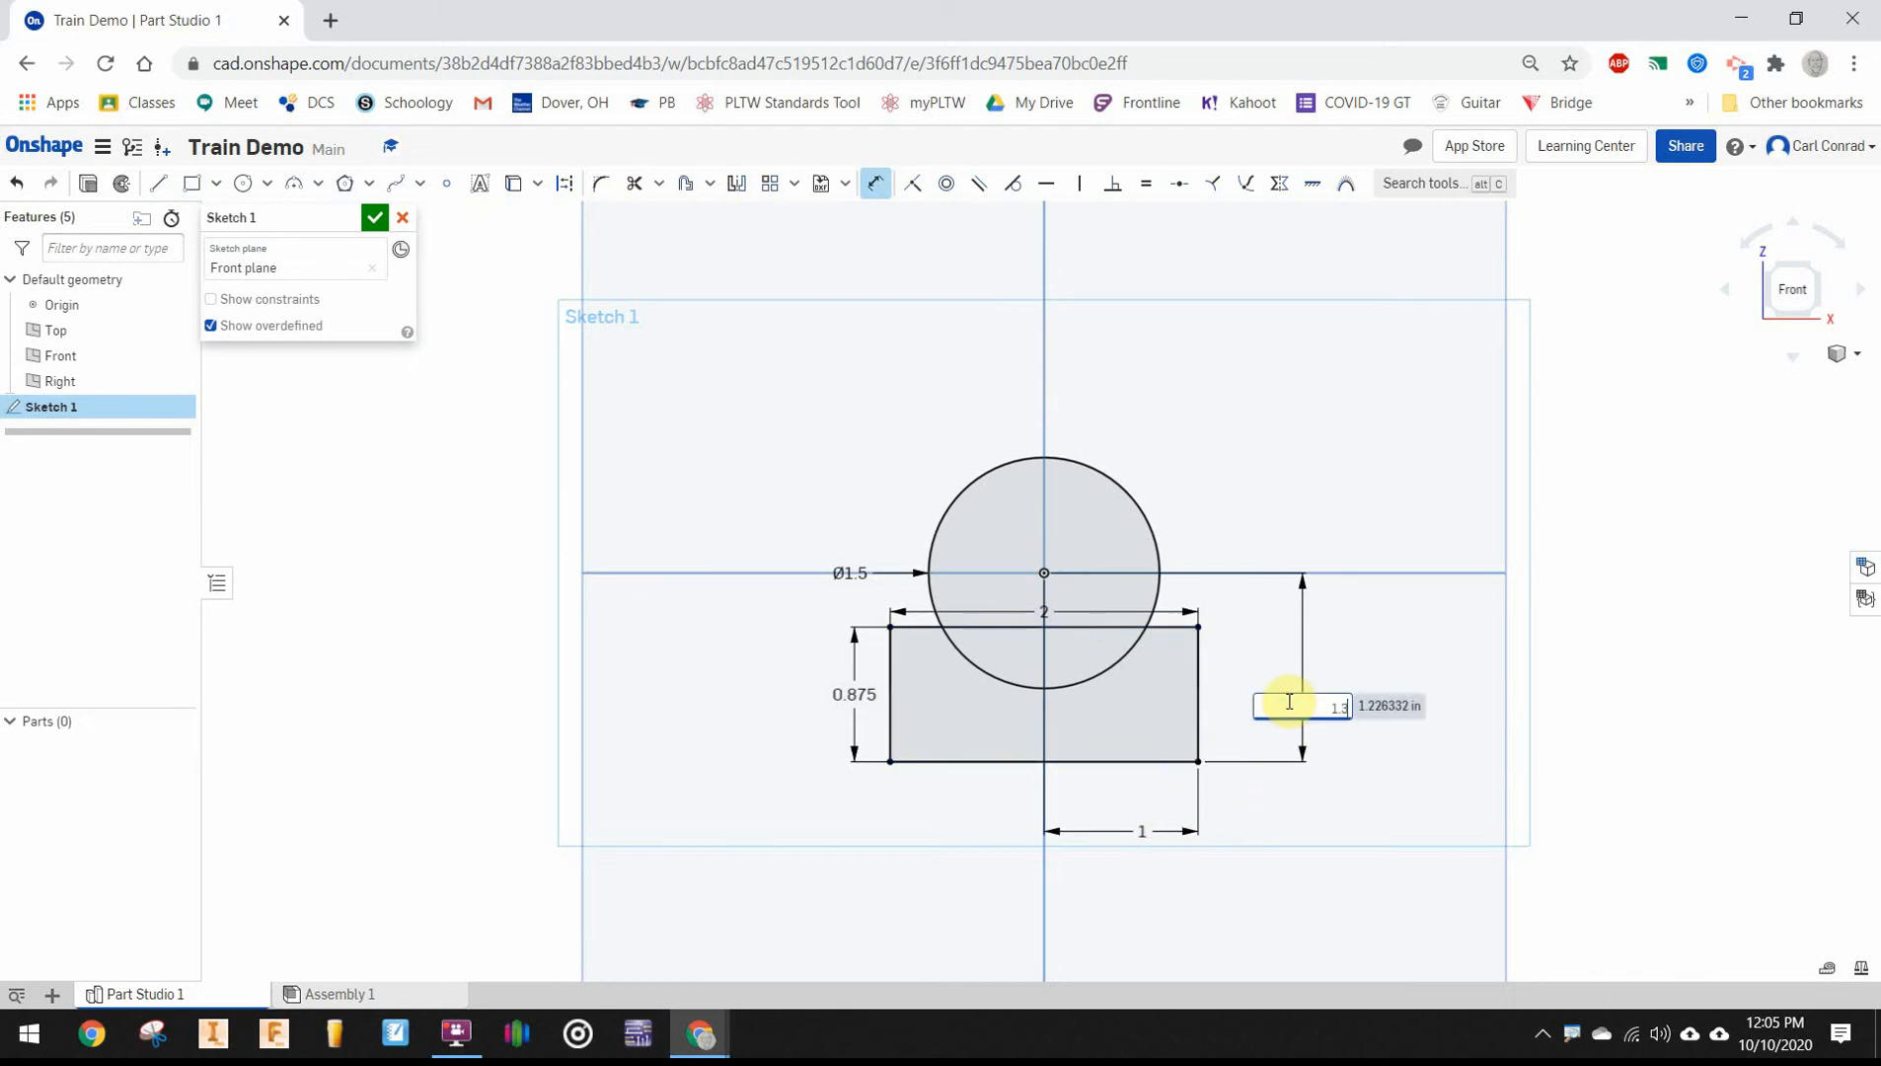
pyautogui.write('75')
pyautogui.press('Return')
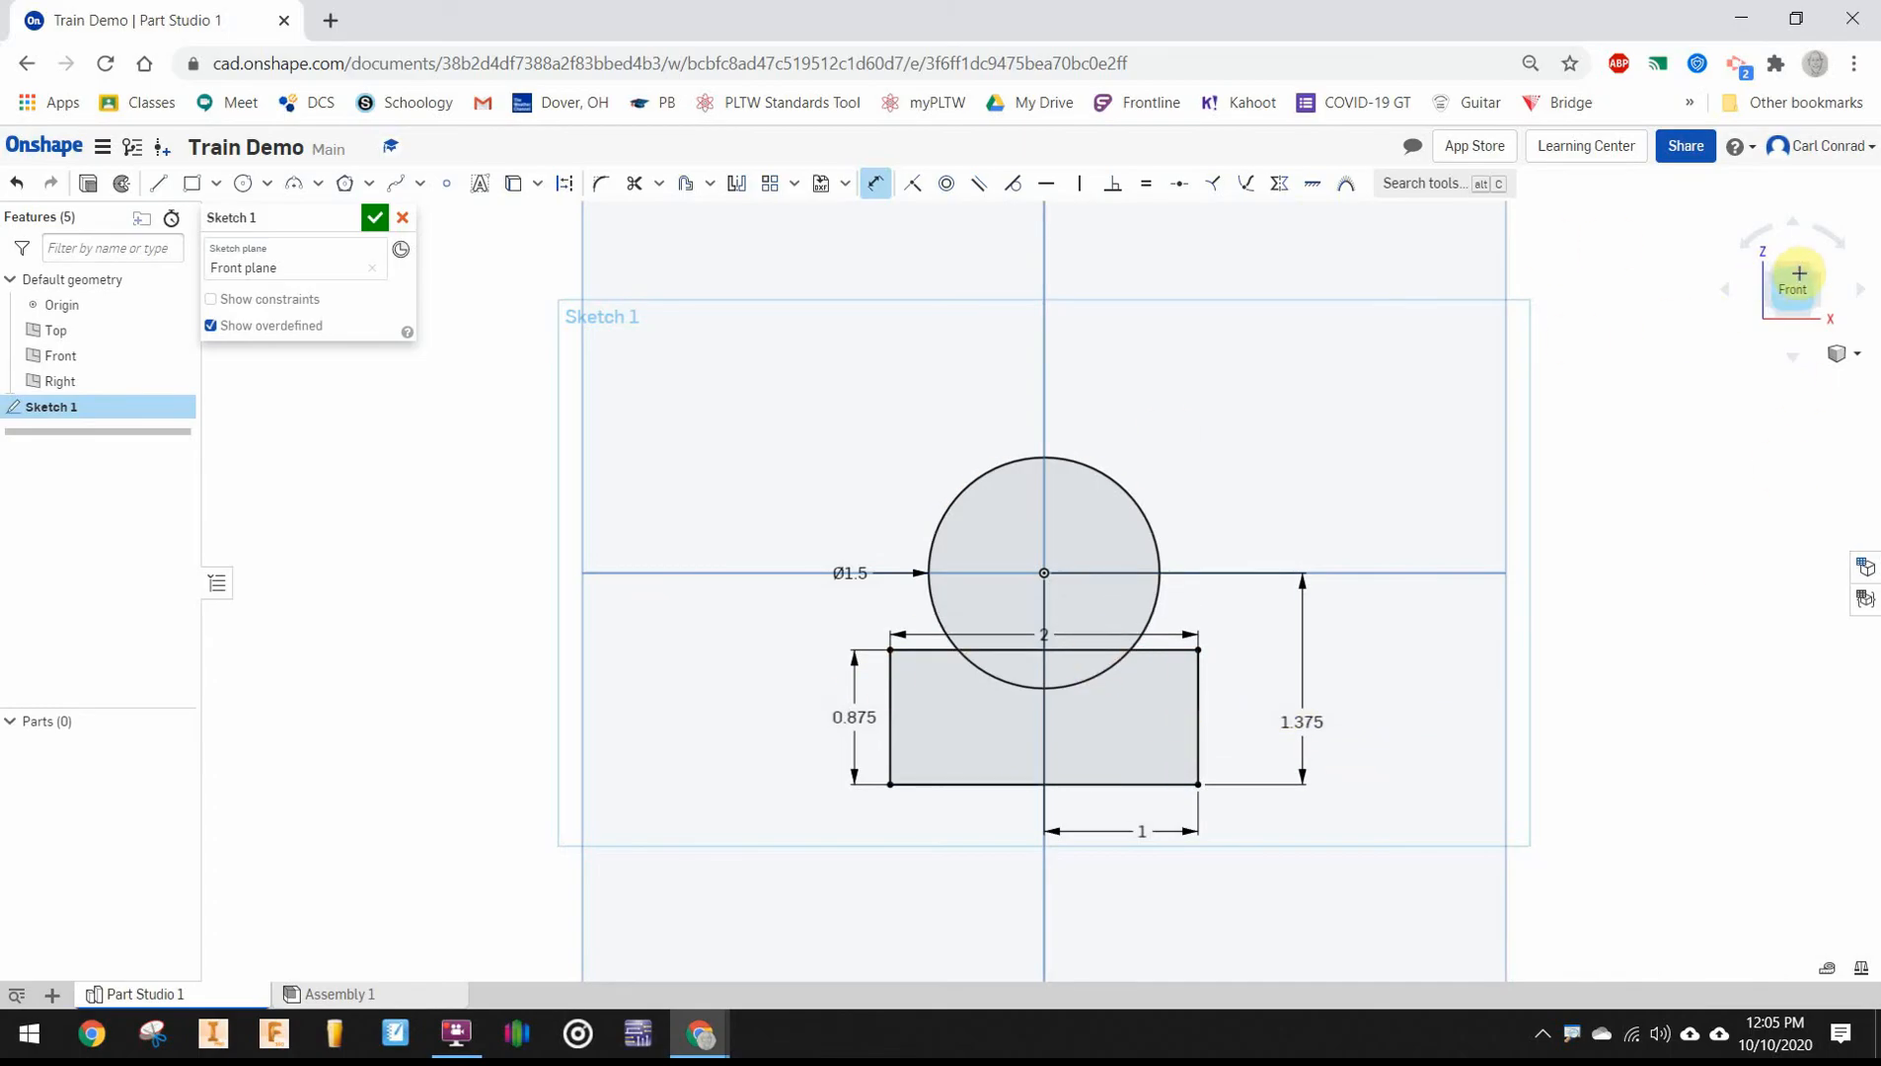
pyautogui.click(1815, 265)
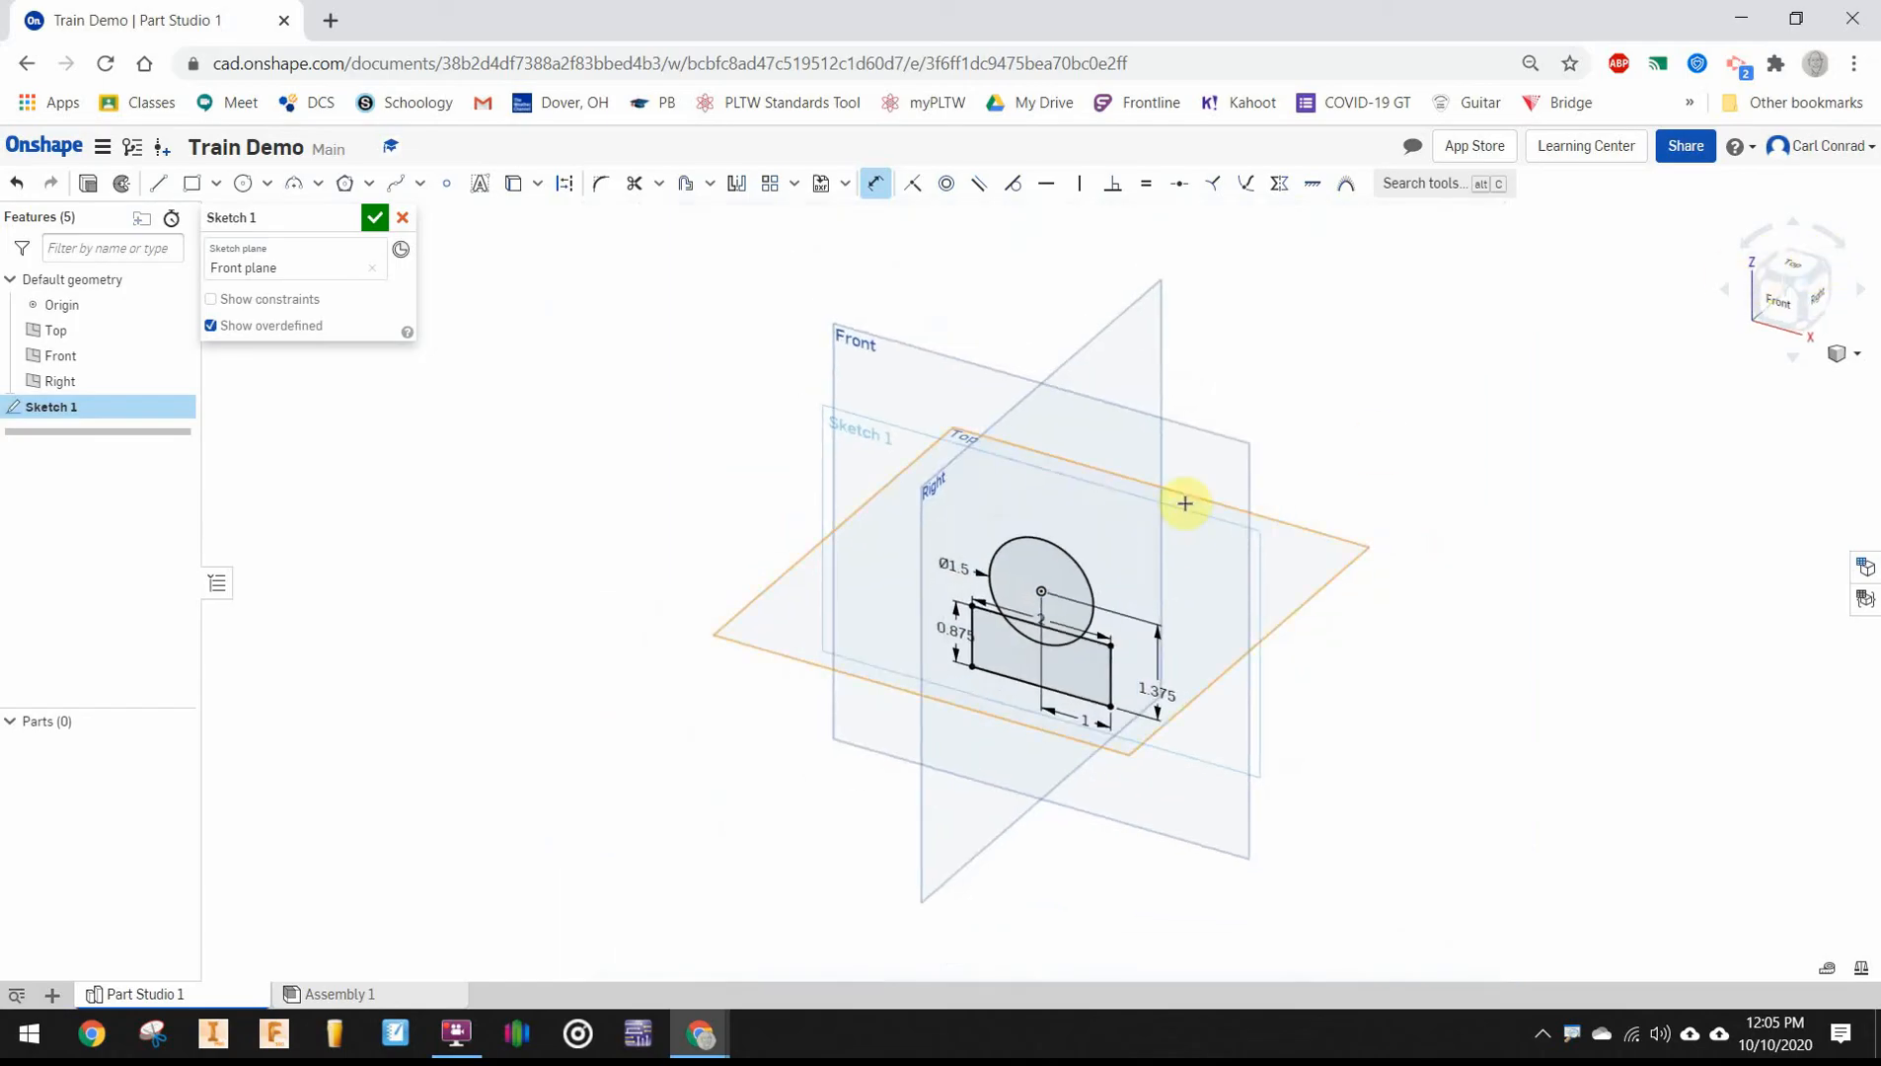
# Finish the sketch and select all three sketch regions for extrusion
pyautogui.click(375, 219)
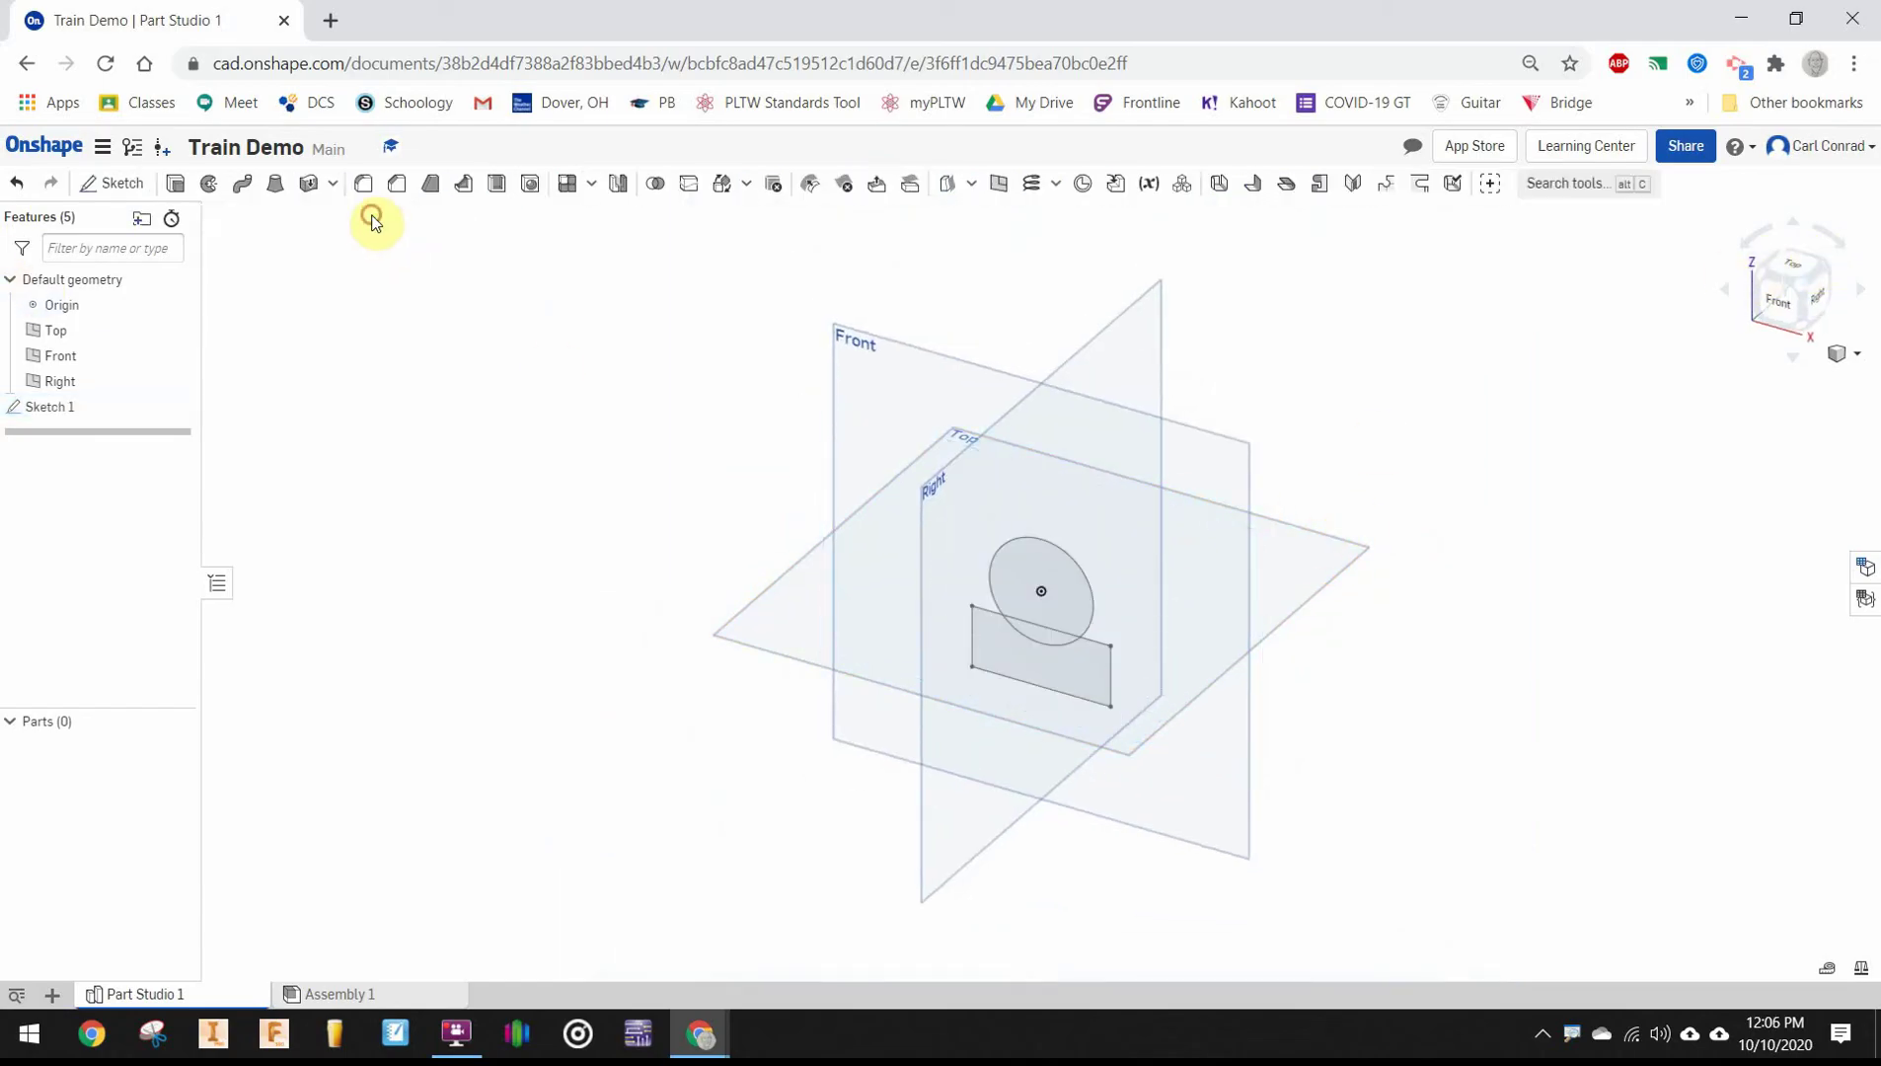
pyautogui.click(173, 185)
pyautogui.click(1057, 566)
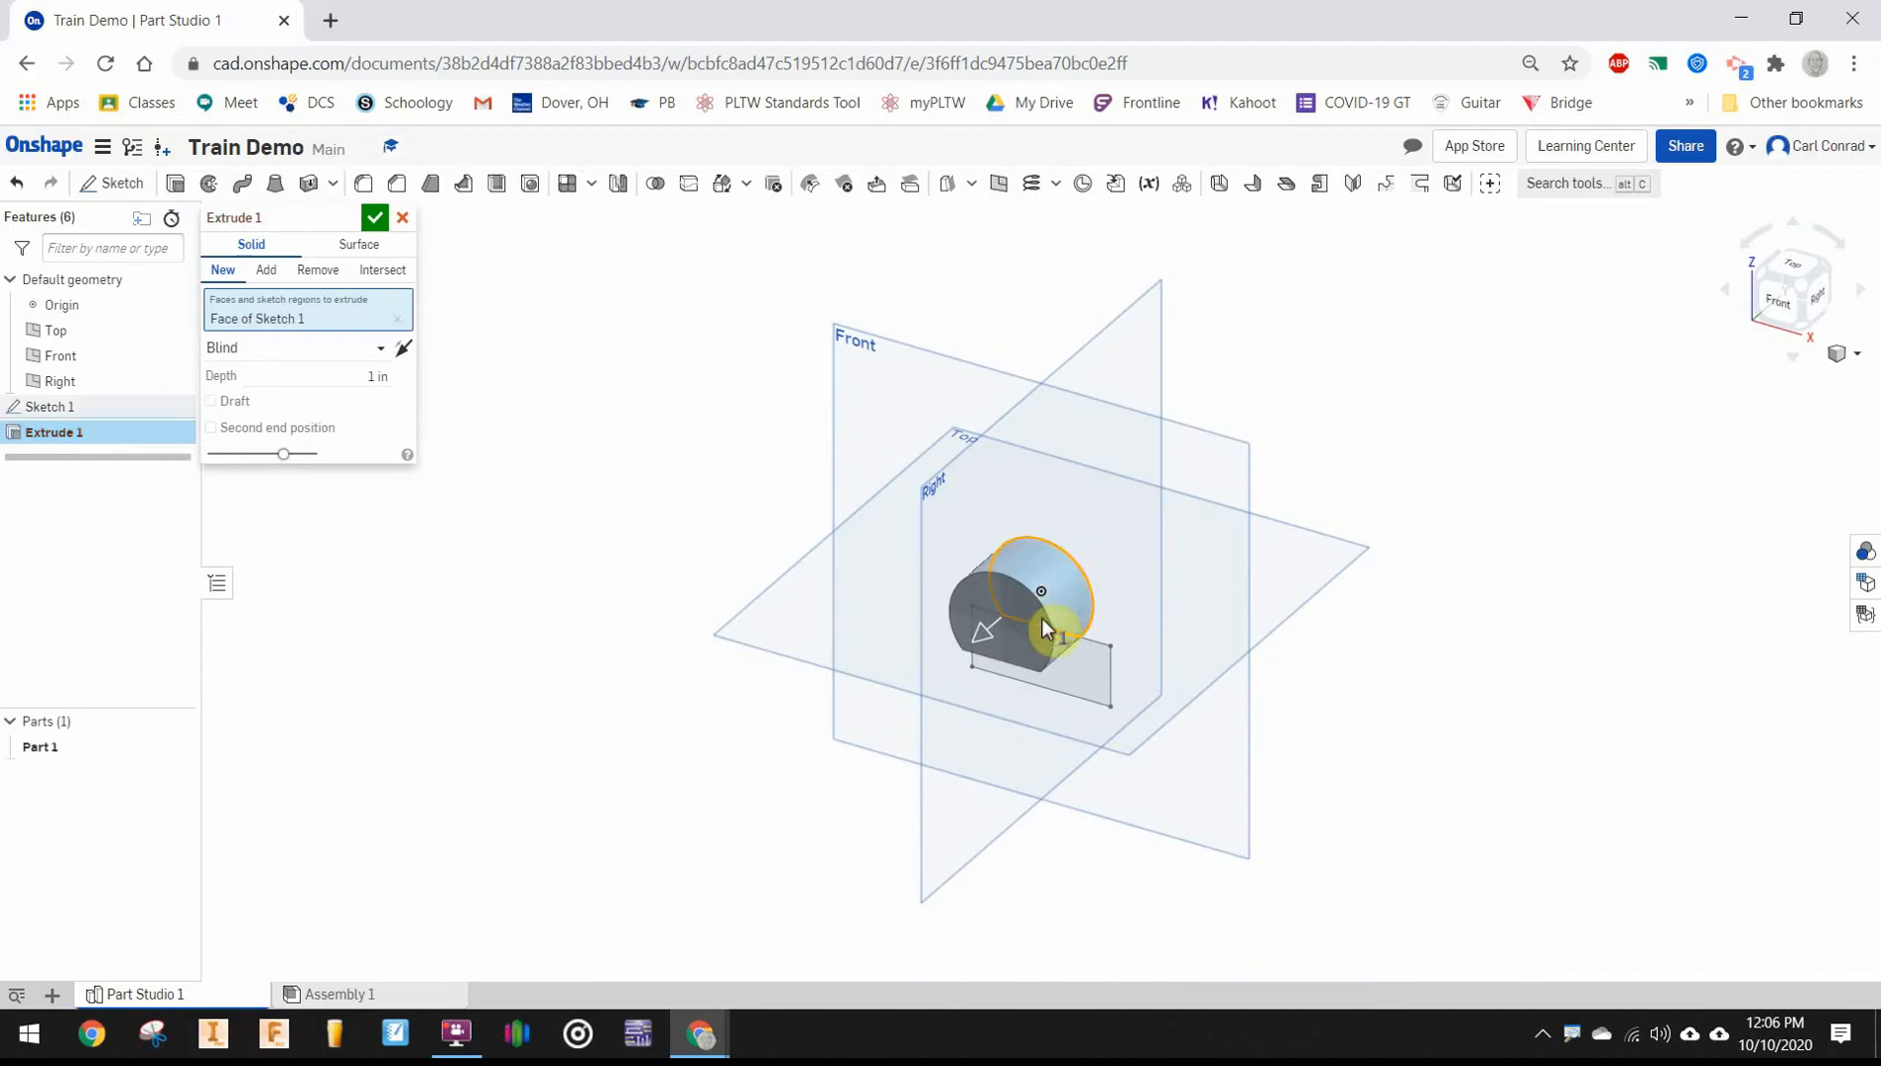
pyautogui.hotkey('shift', '1')
pyautogui.click(1072, 695)
pyautogui.click(1072, 709)
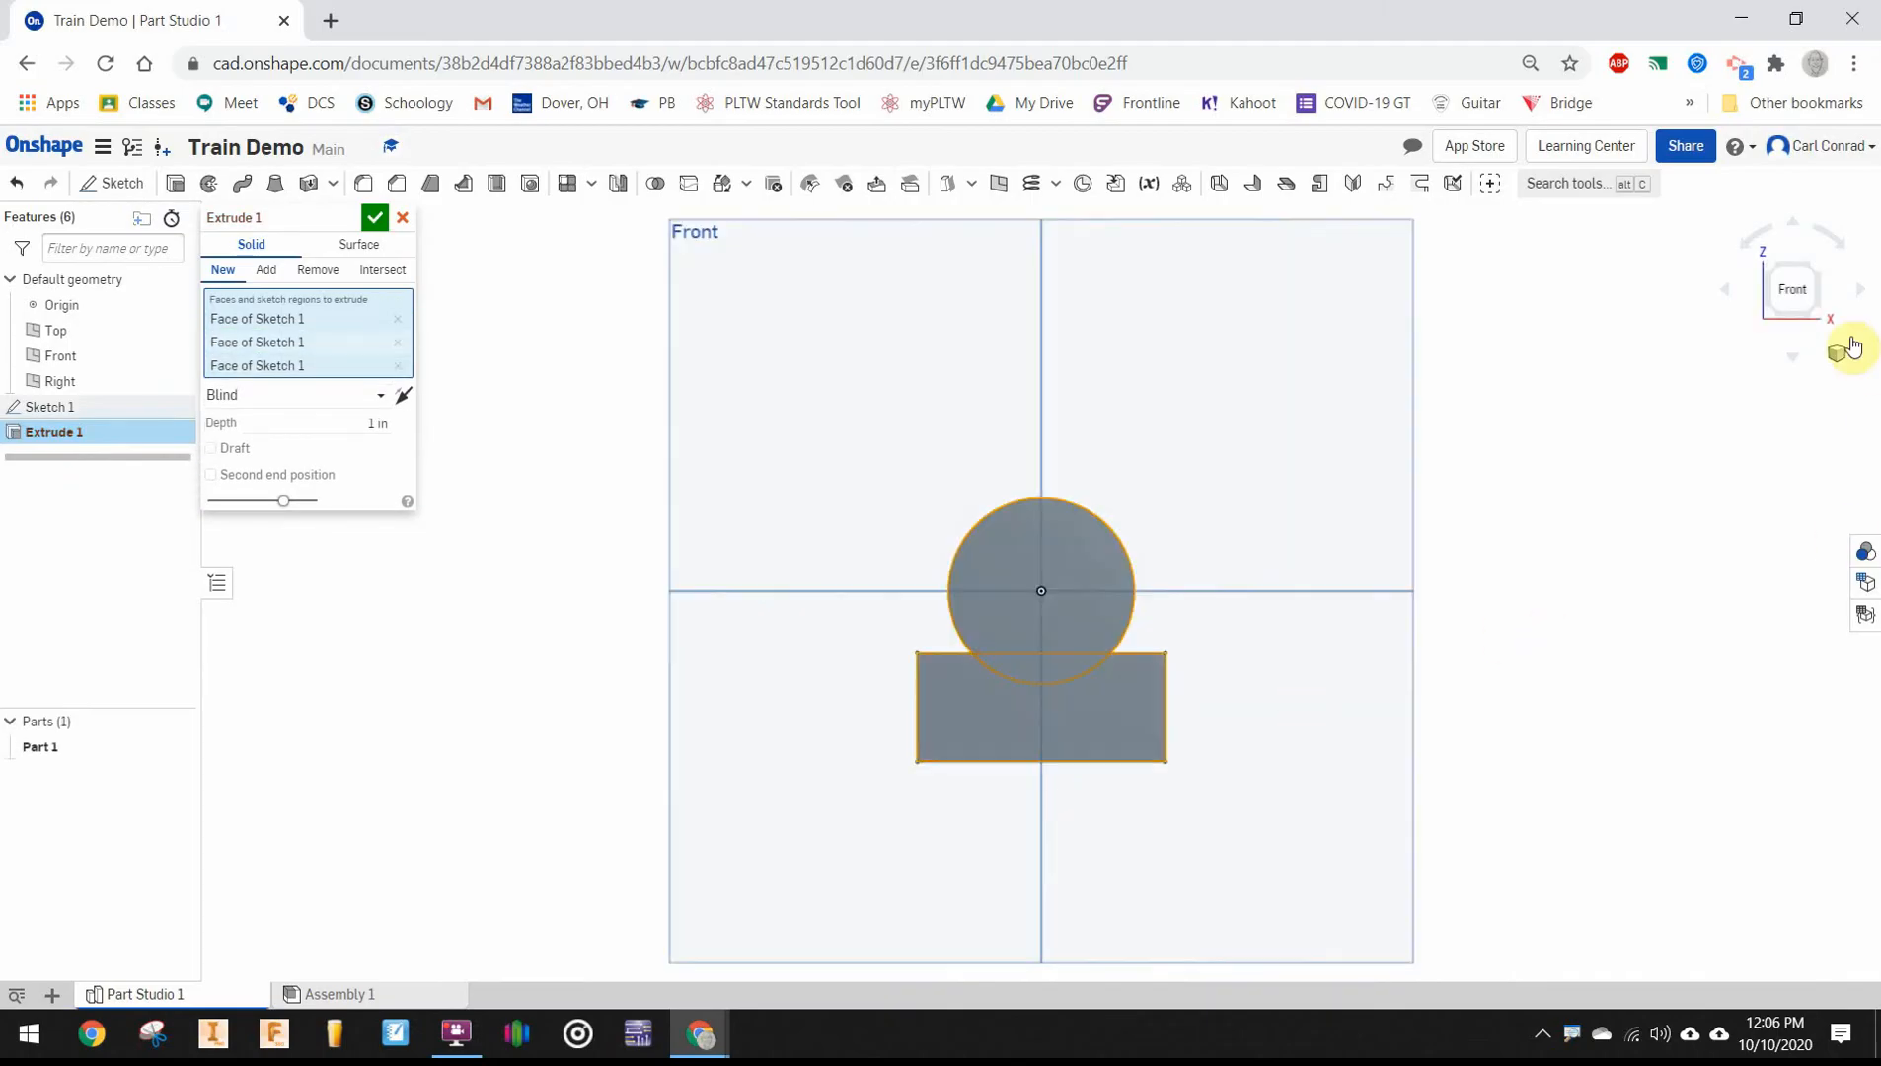
pyautogui.hotkey('shift', '7')
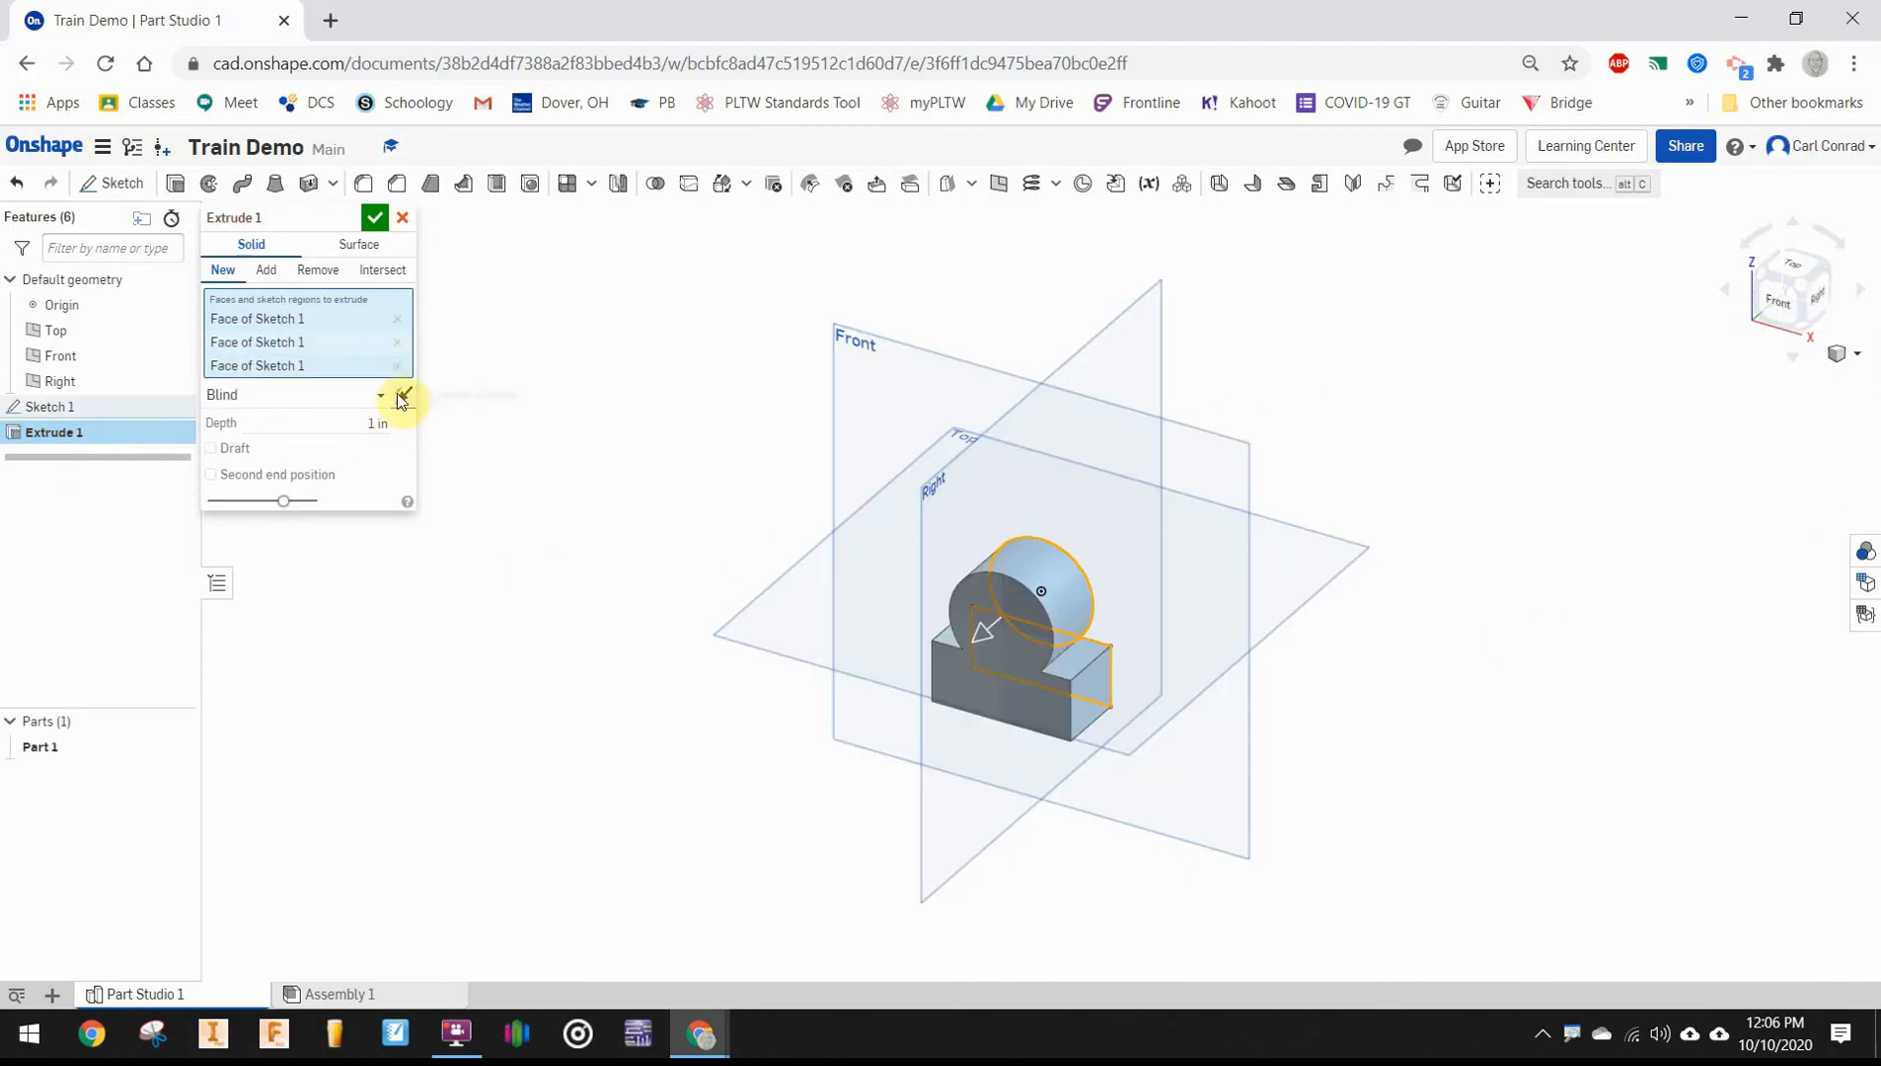
# Set the extrusion depth, reverse its direction and create Part 1
pyautogui.click(384, 425)
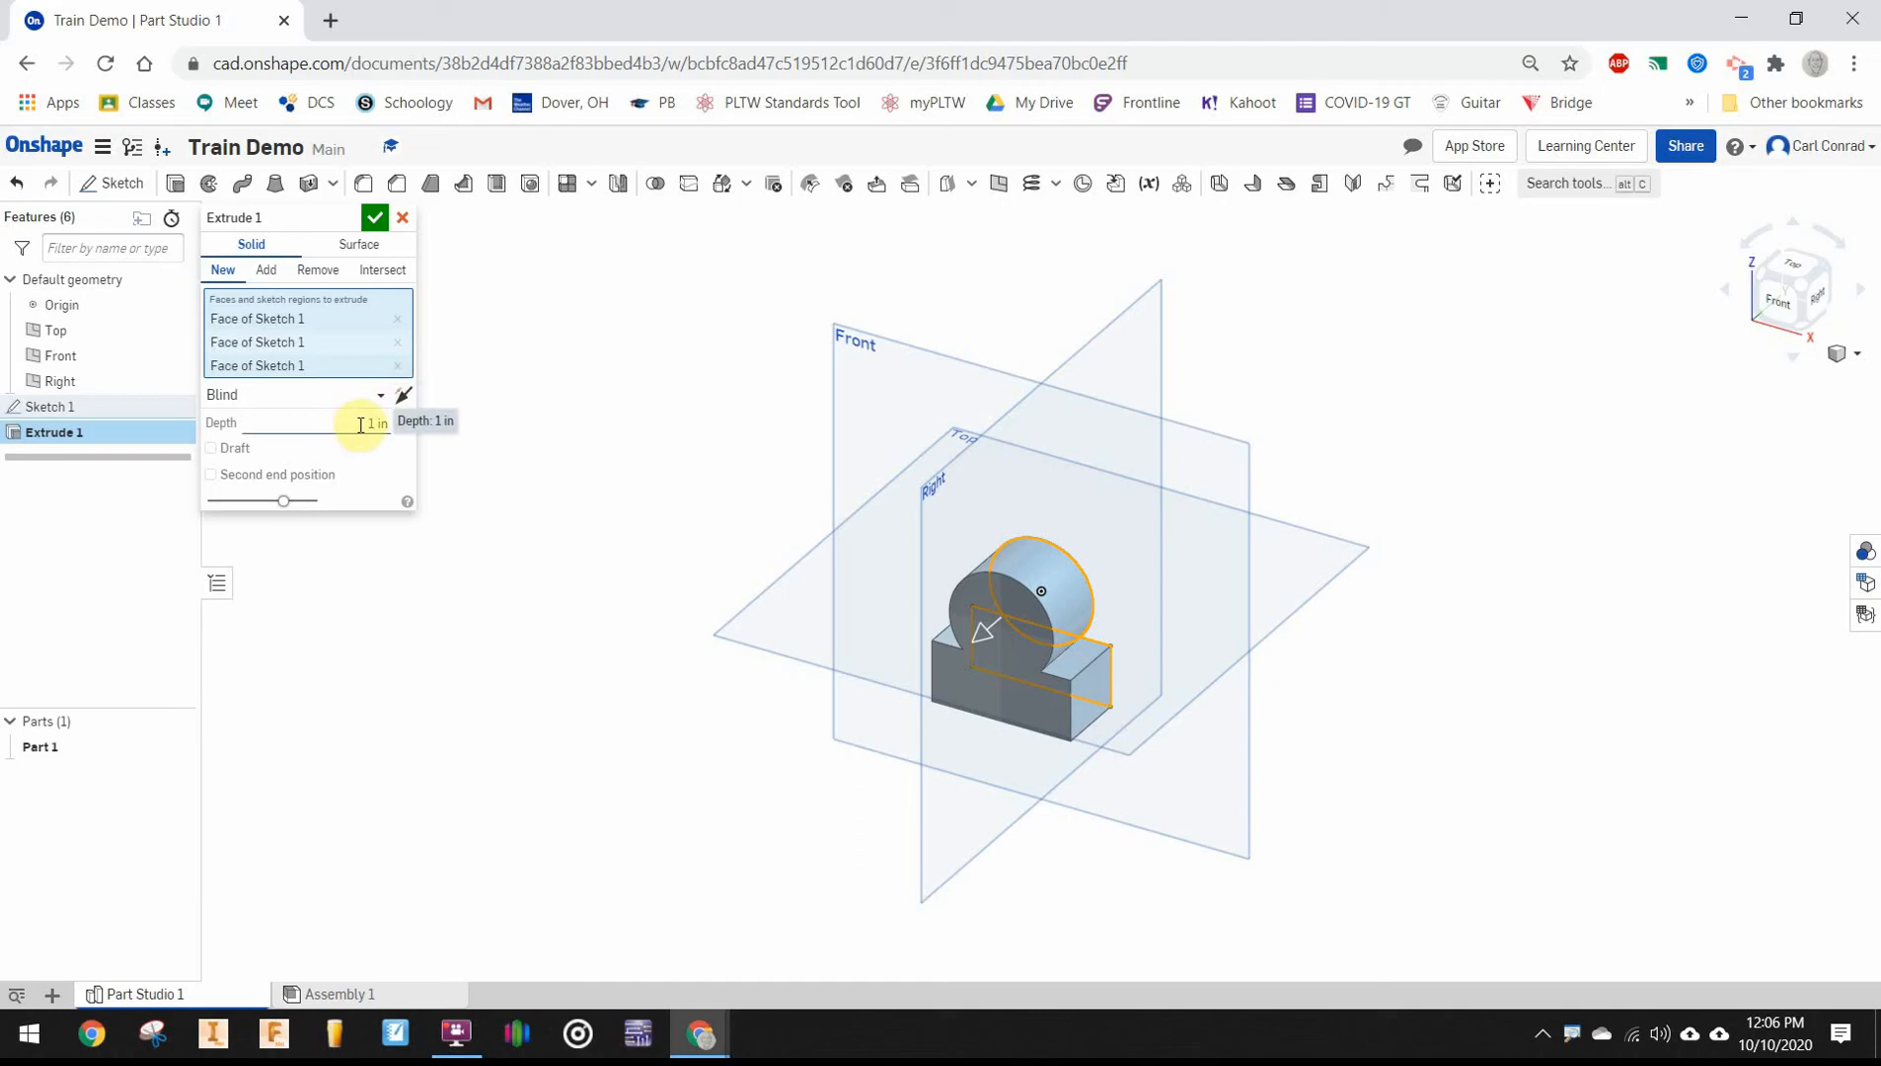
pyautogui.click(402, 397)
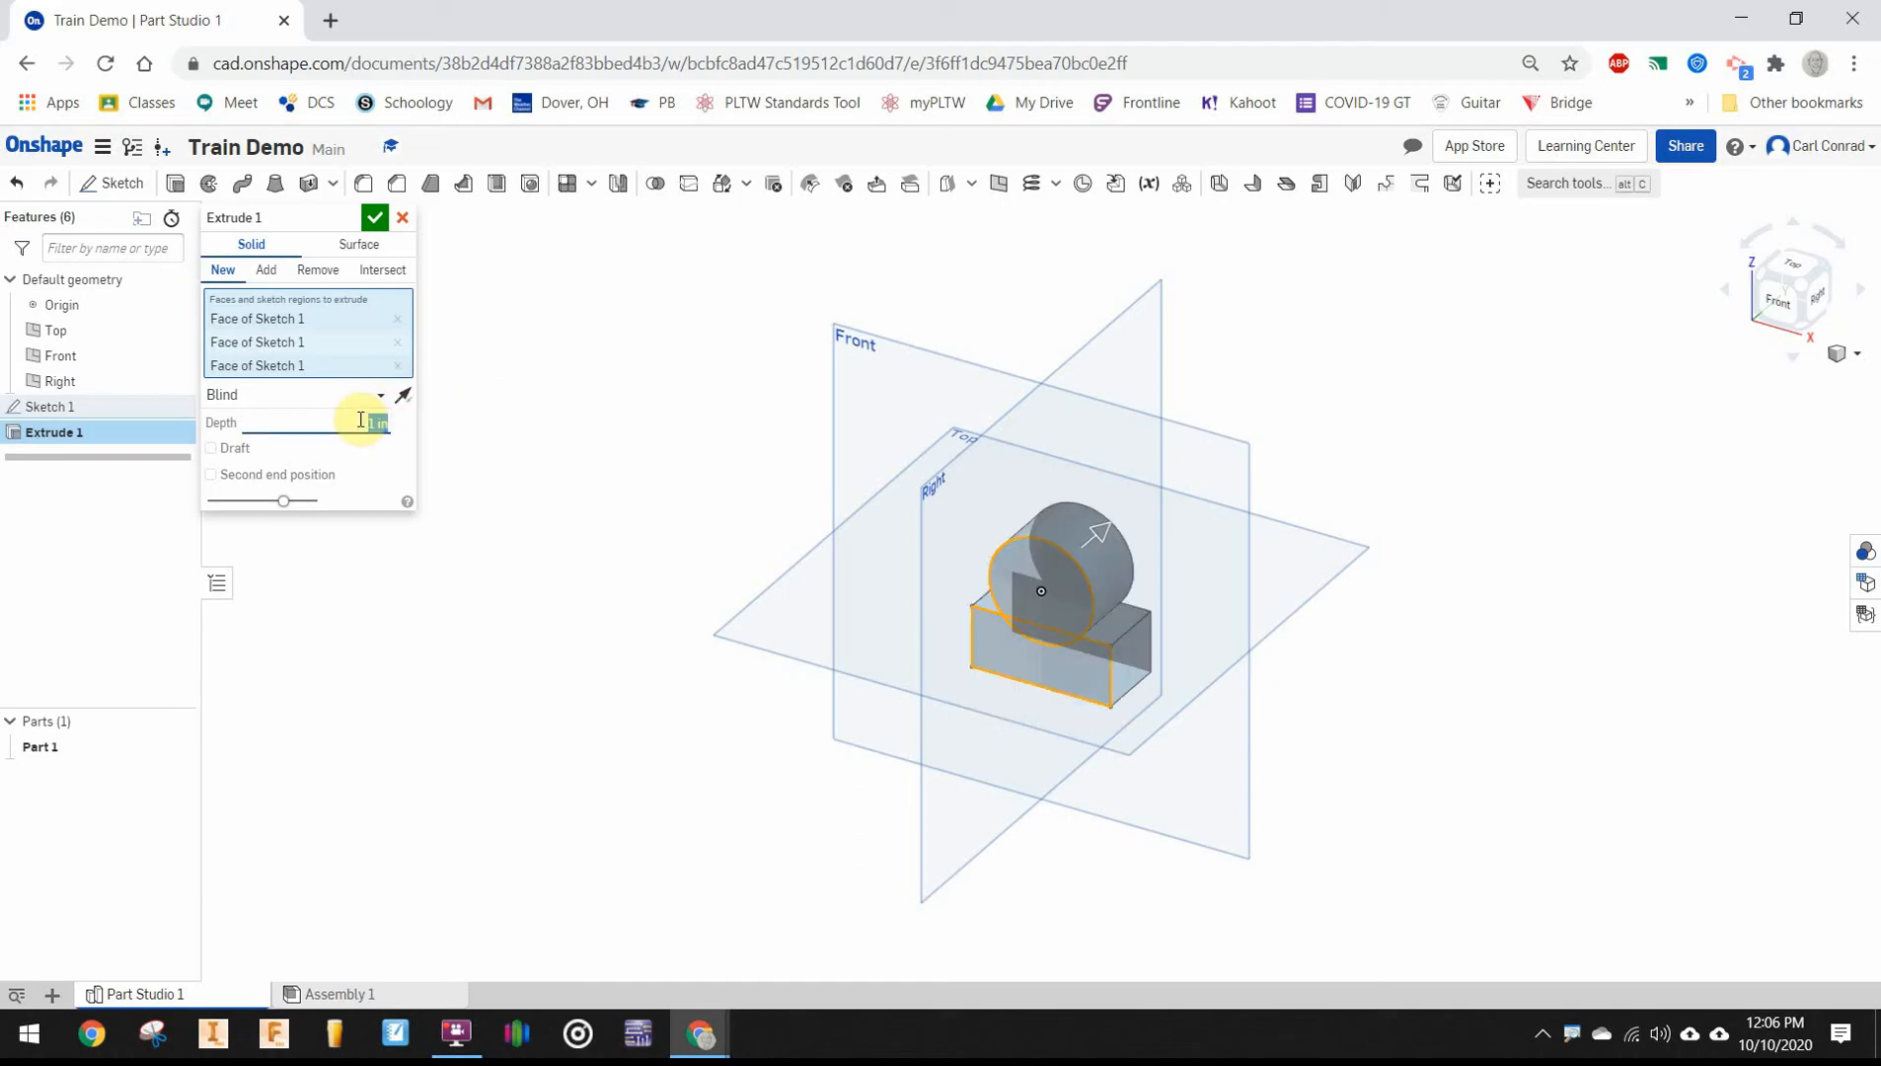
pyautogui.write('5.5')
pyautogui.press('Return')
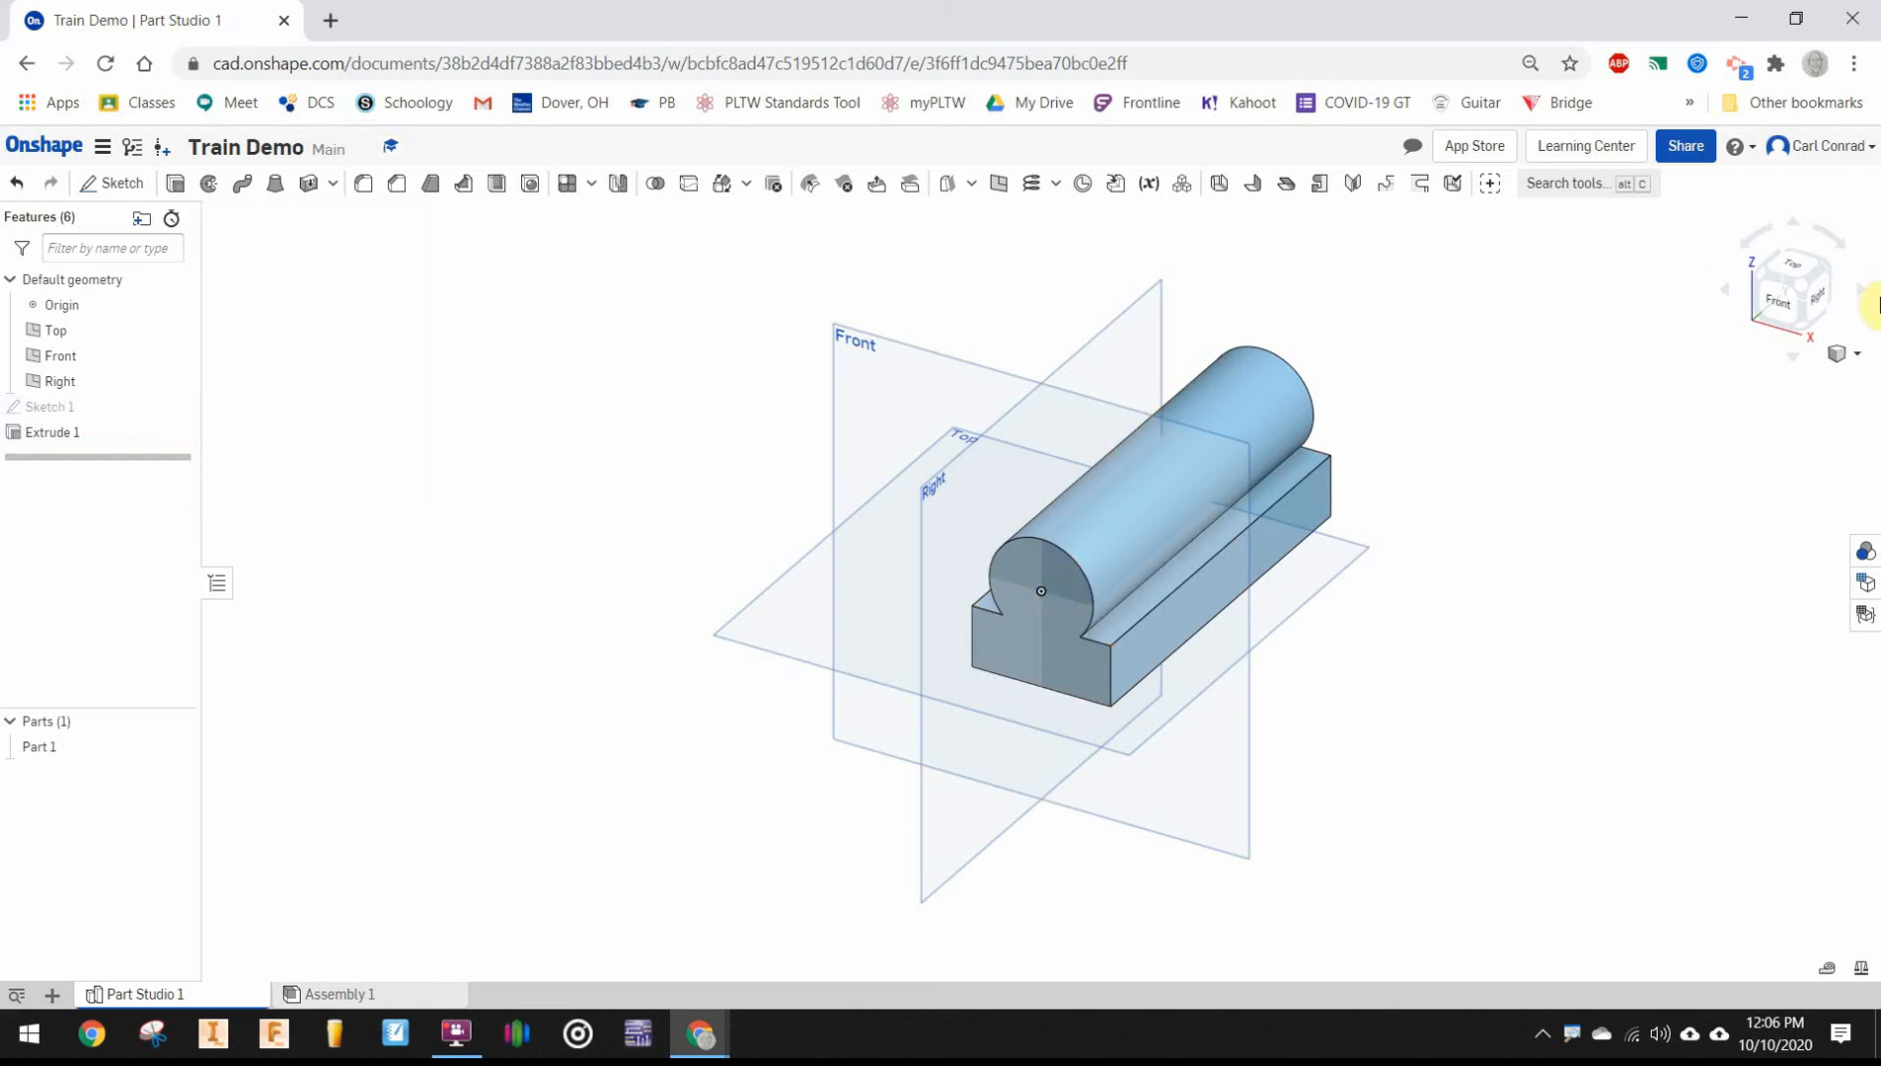
# Start Sketch 2 on the body's end face and place a point below the circle centre
pyautogui.click(1818, 280)
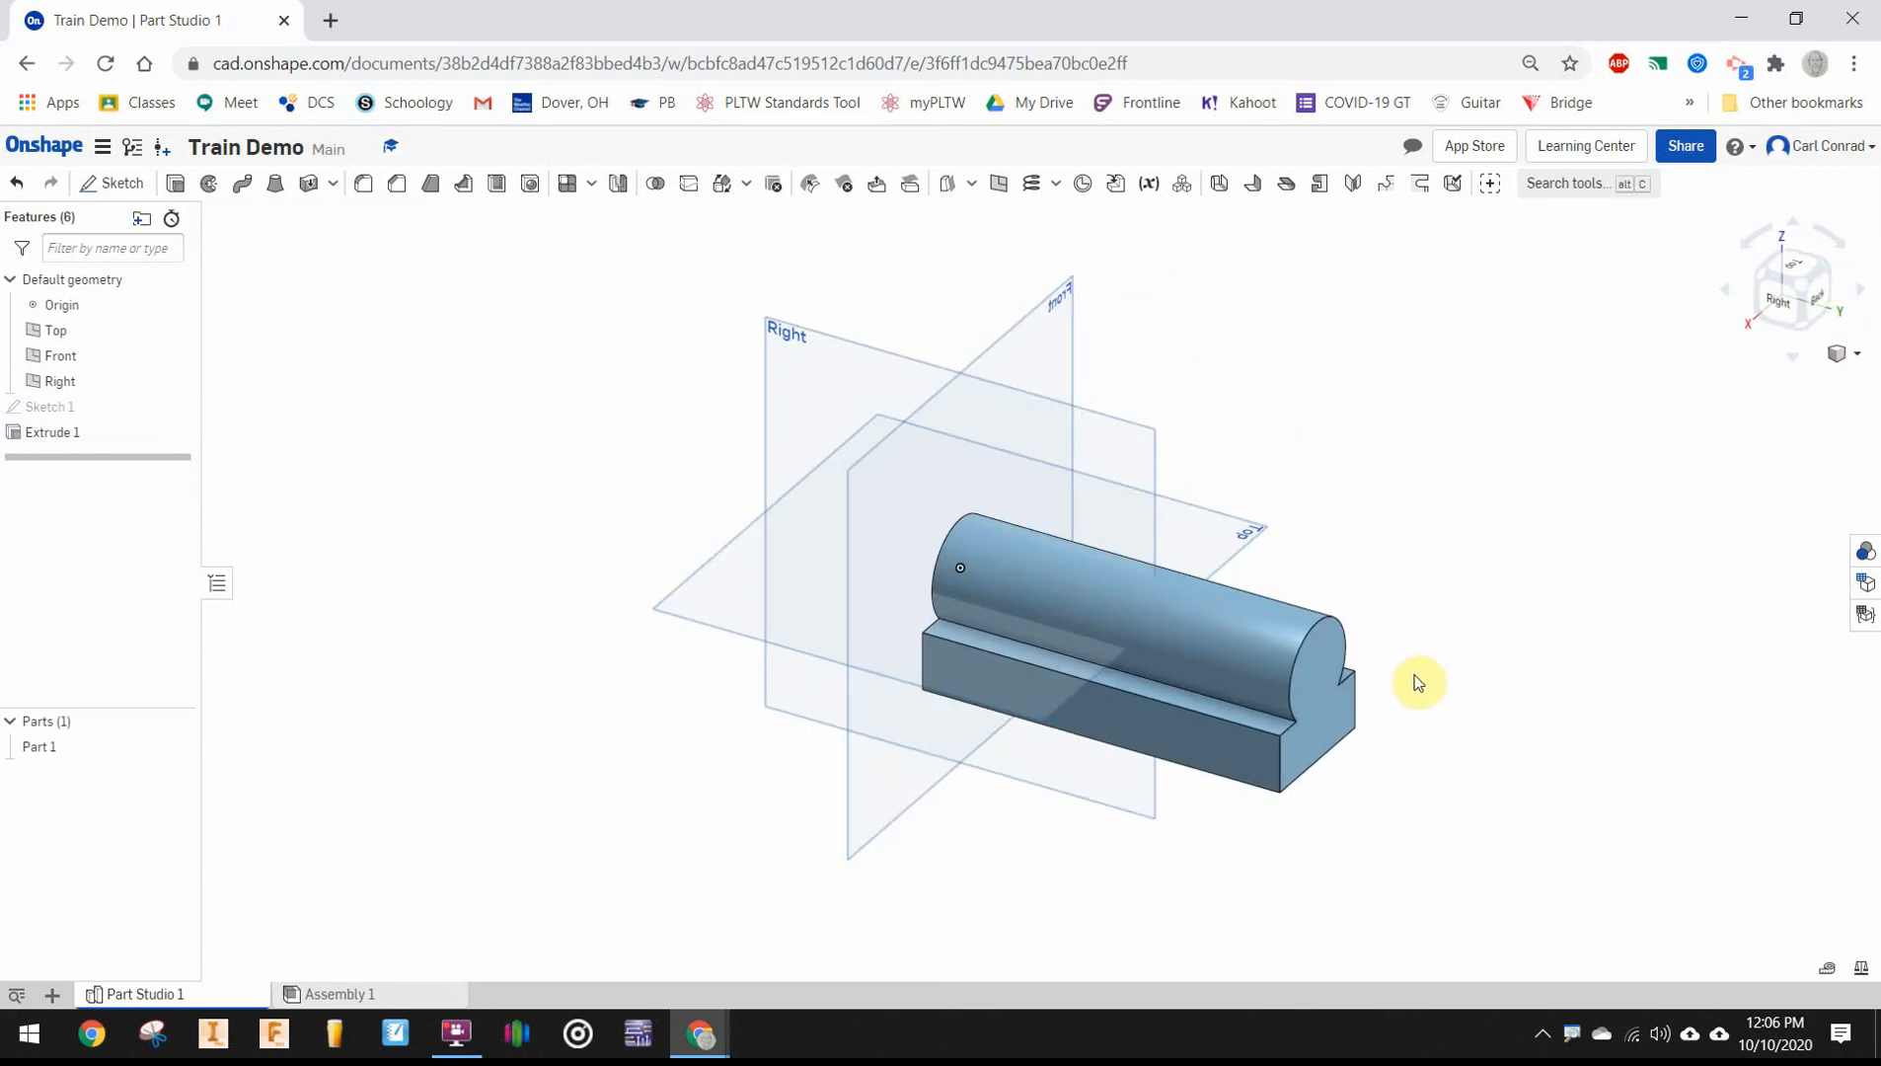
pyautogui.click(1319, 711)
pyautogui.click(111, 182)
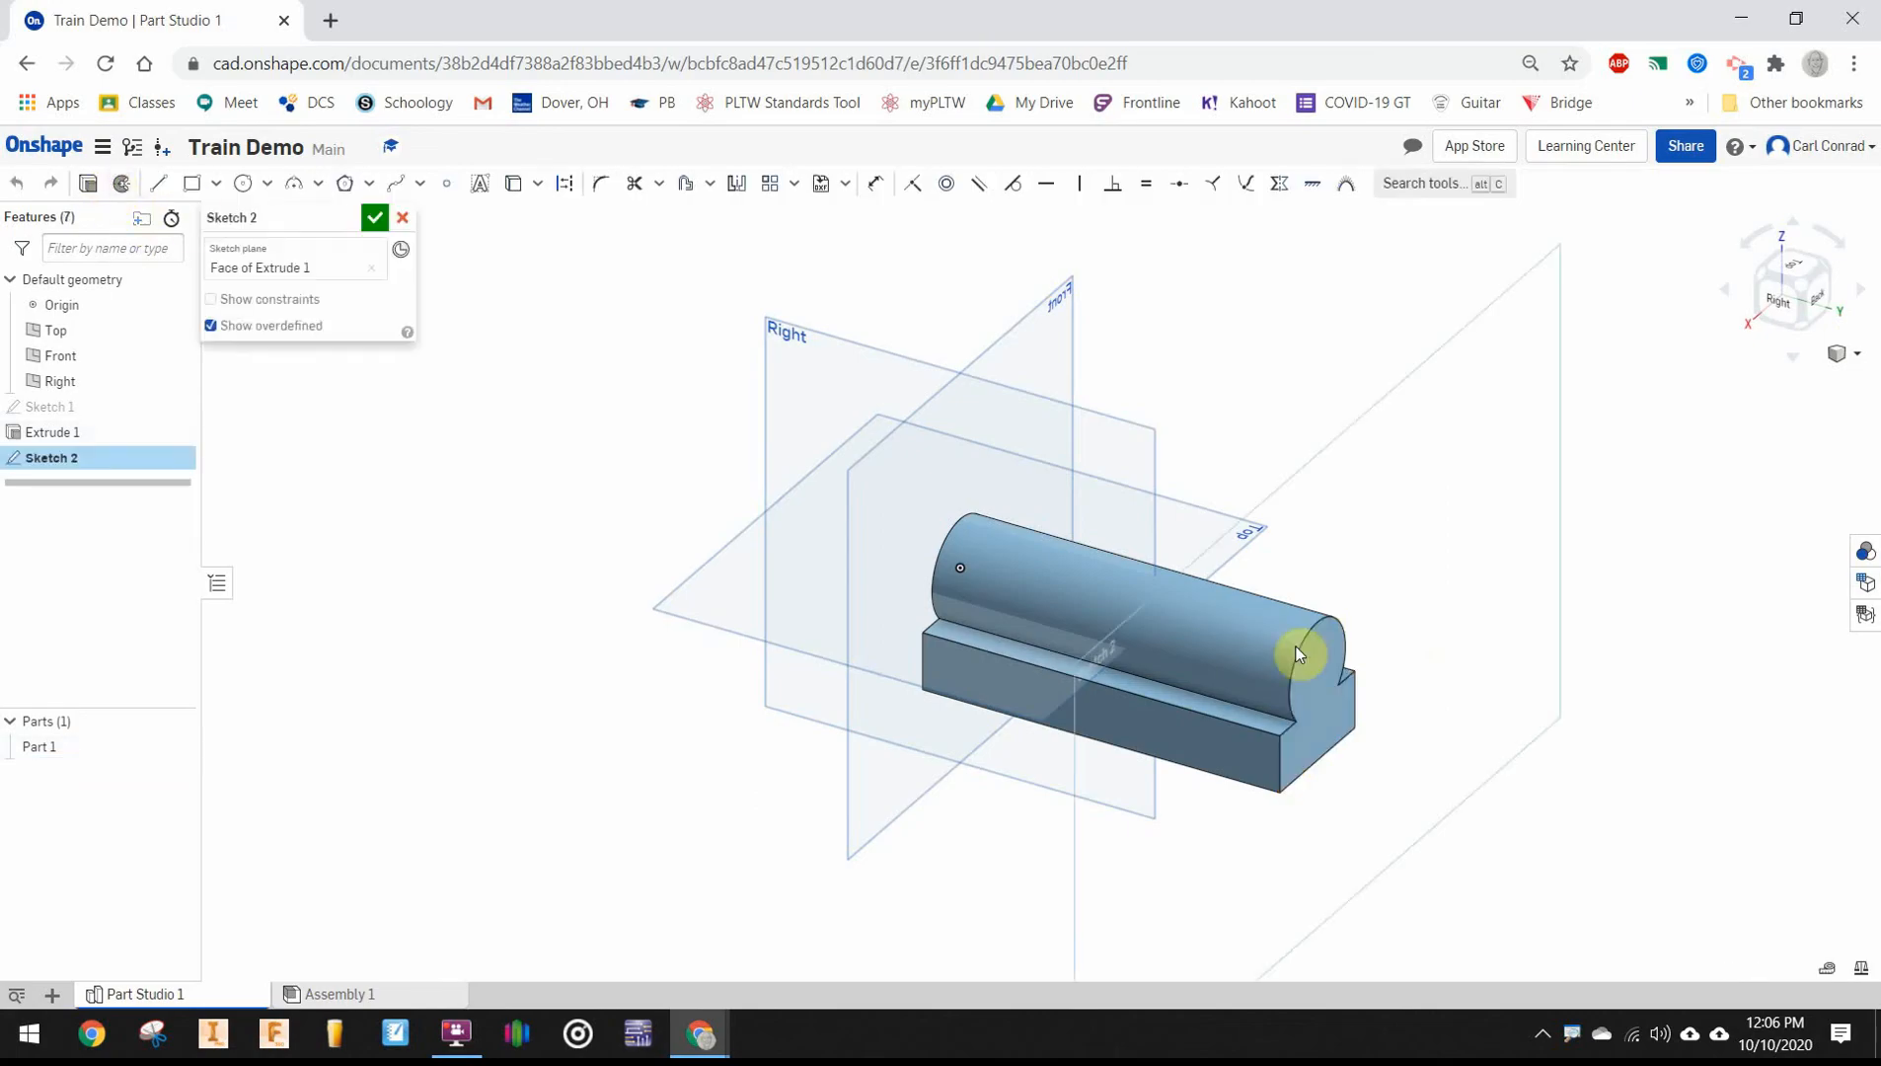
pyautogui.press('n')
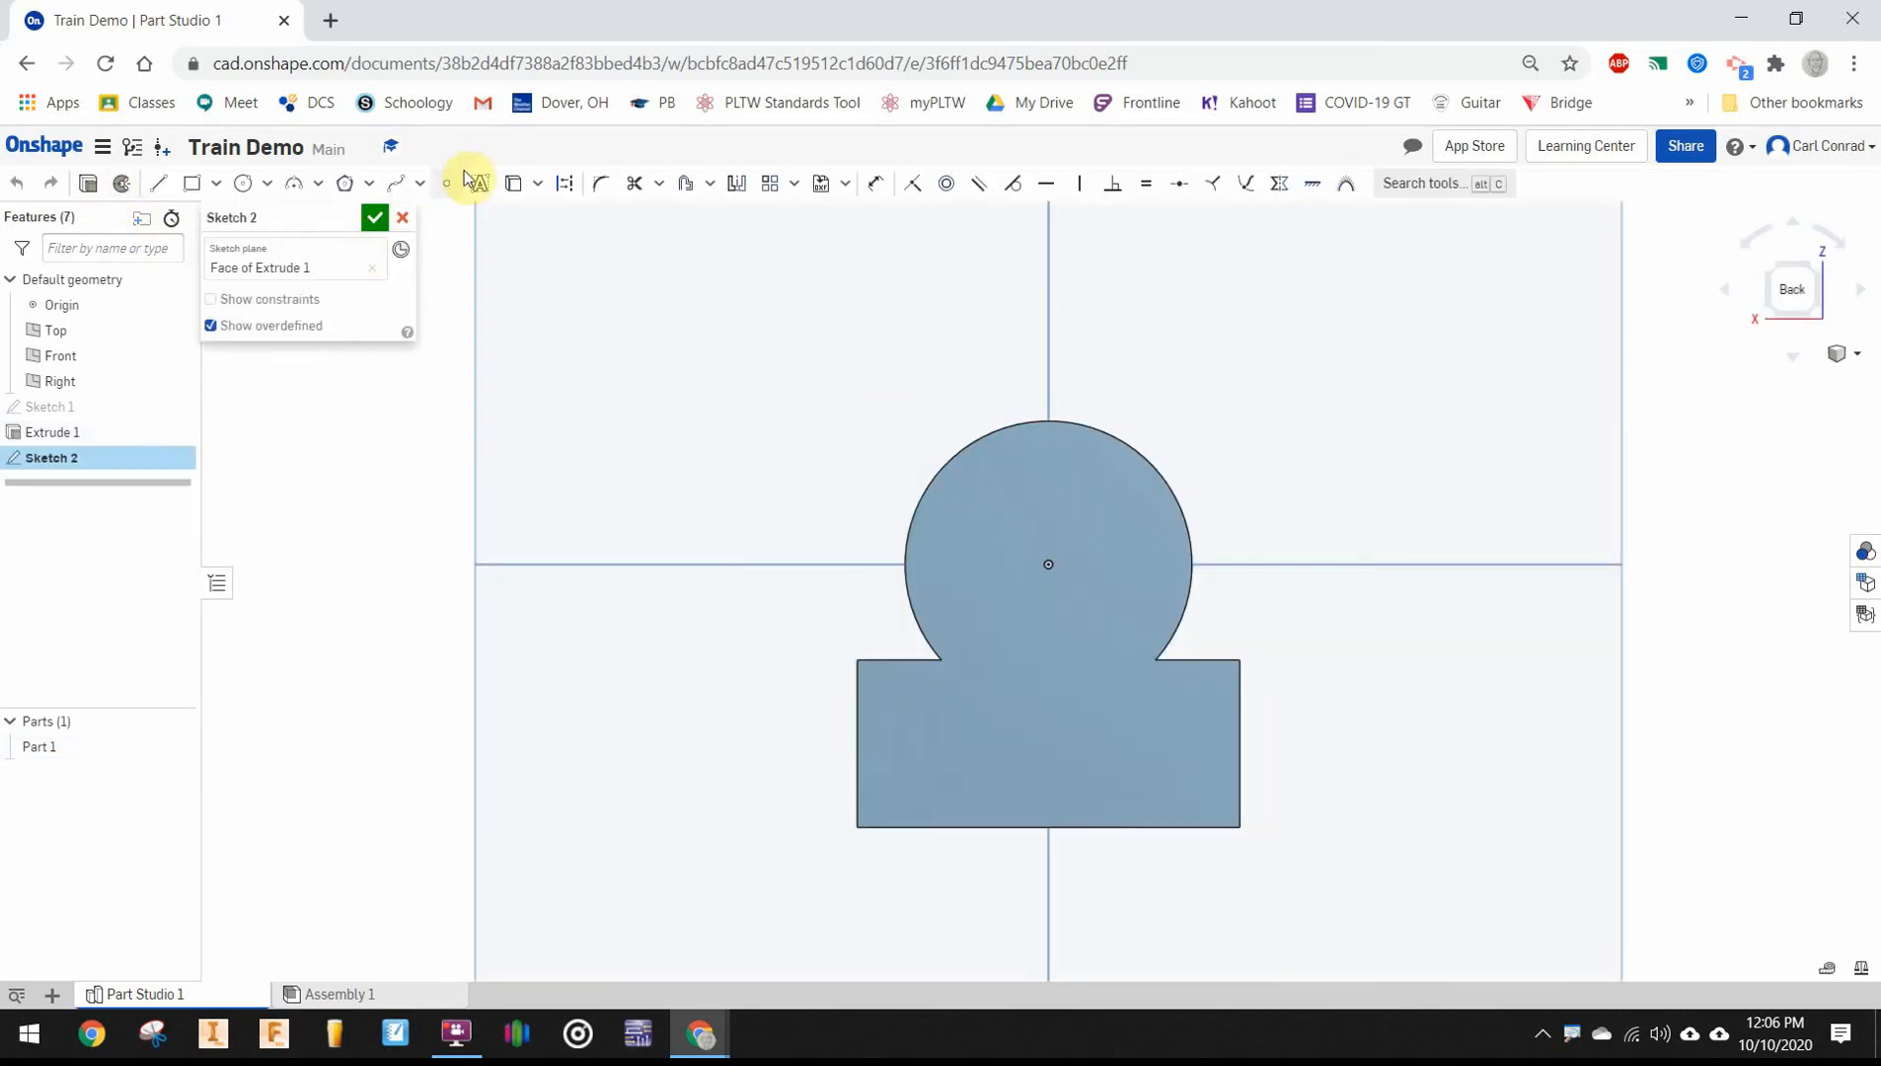
pyautogui.click(445, 181)
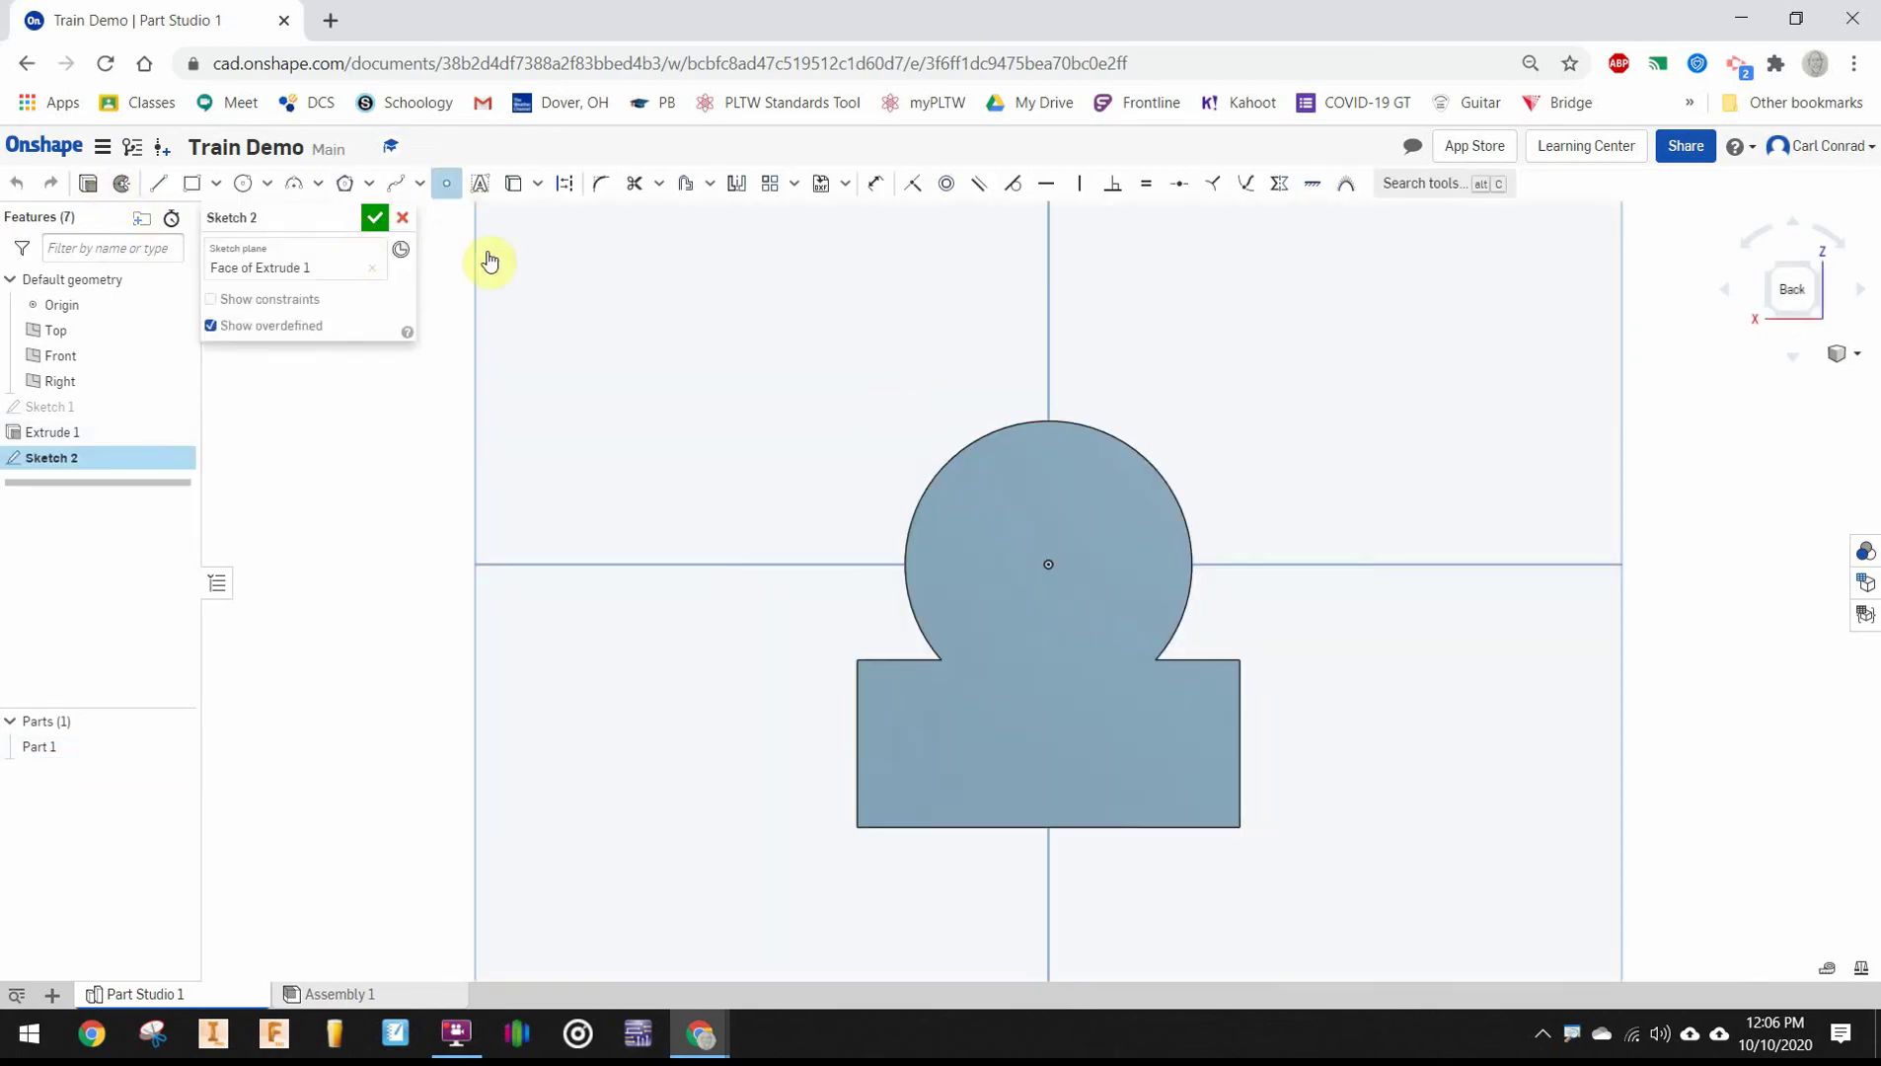
pyautogui.click(1046, 773)
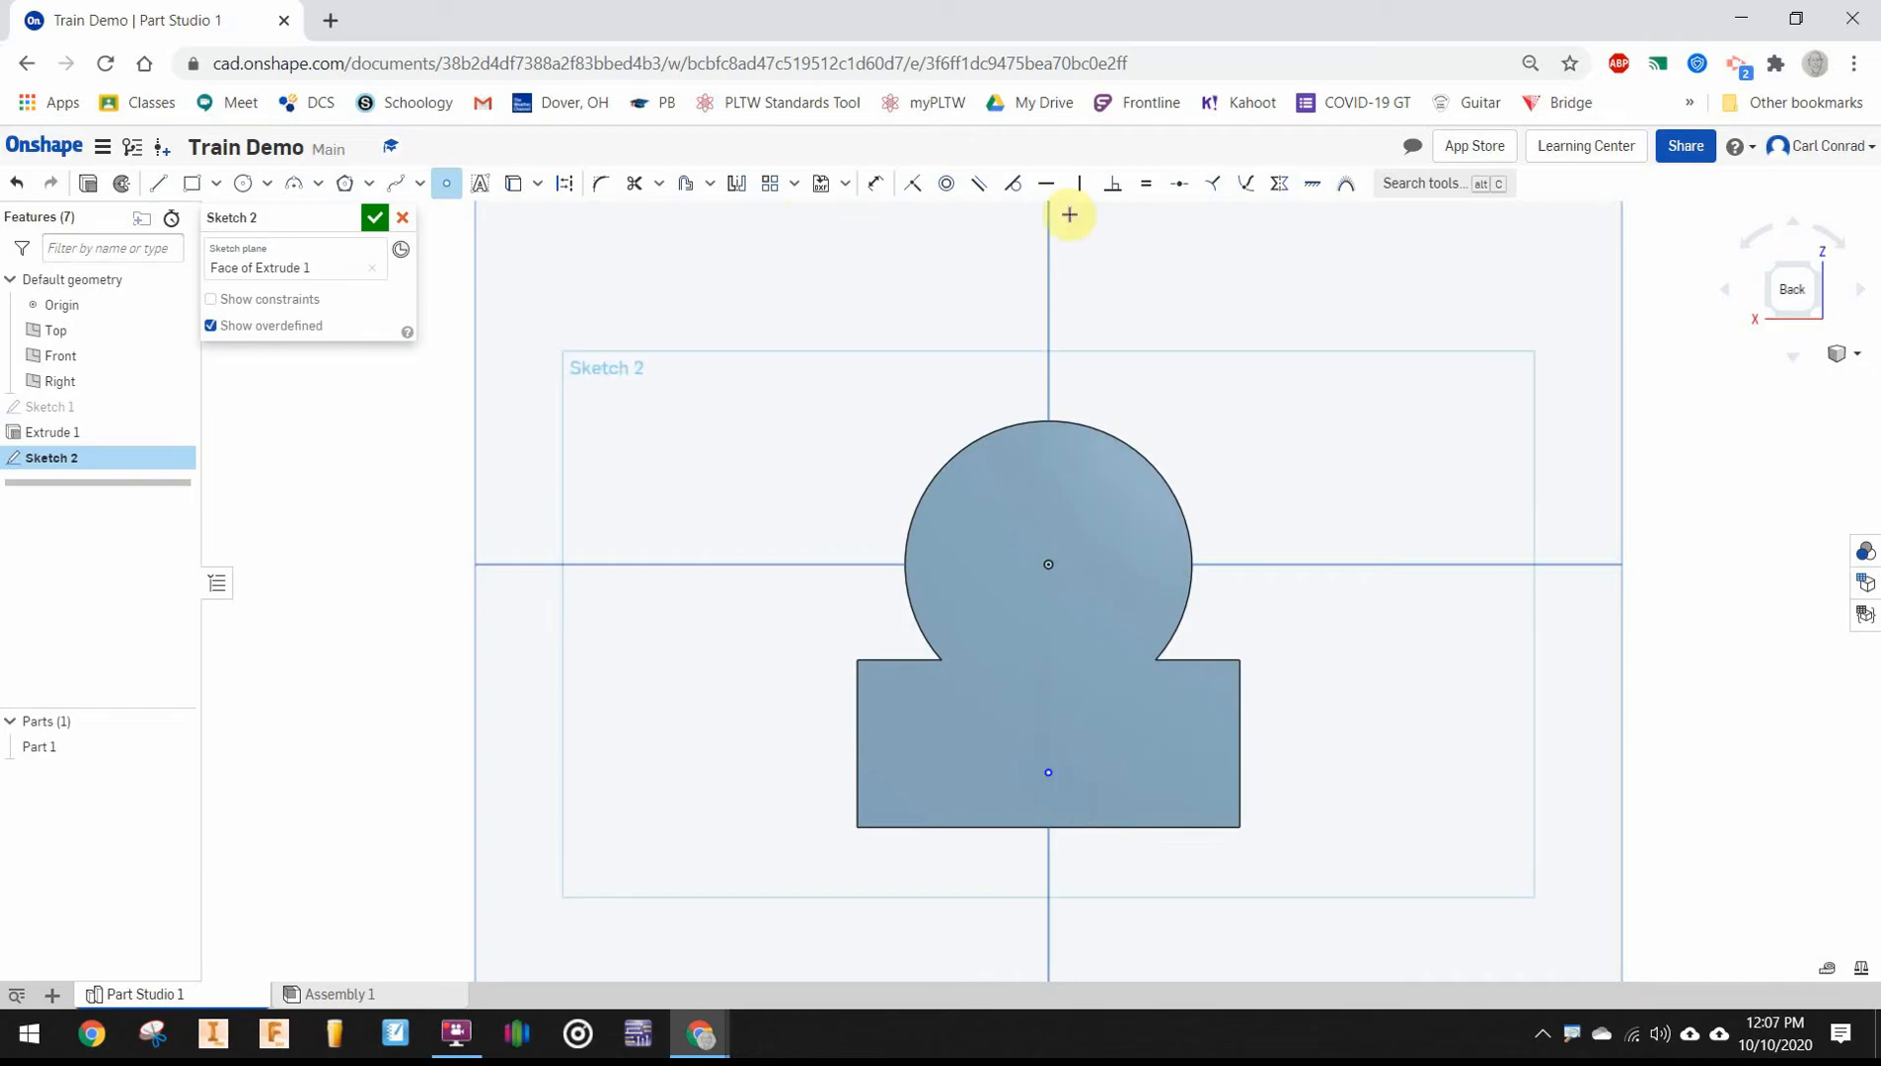
# Dimension the point 0.375 above the bottom edge and finish the sketch
pyautogui.click(875, 184)
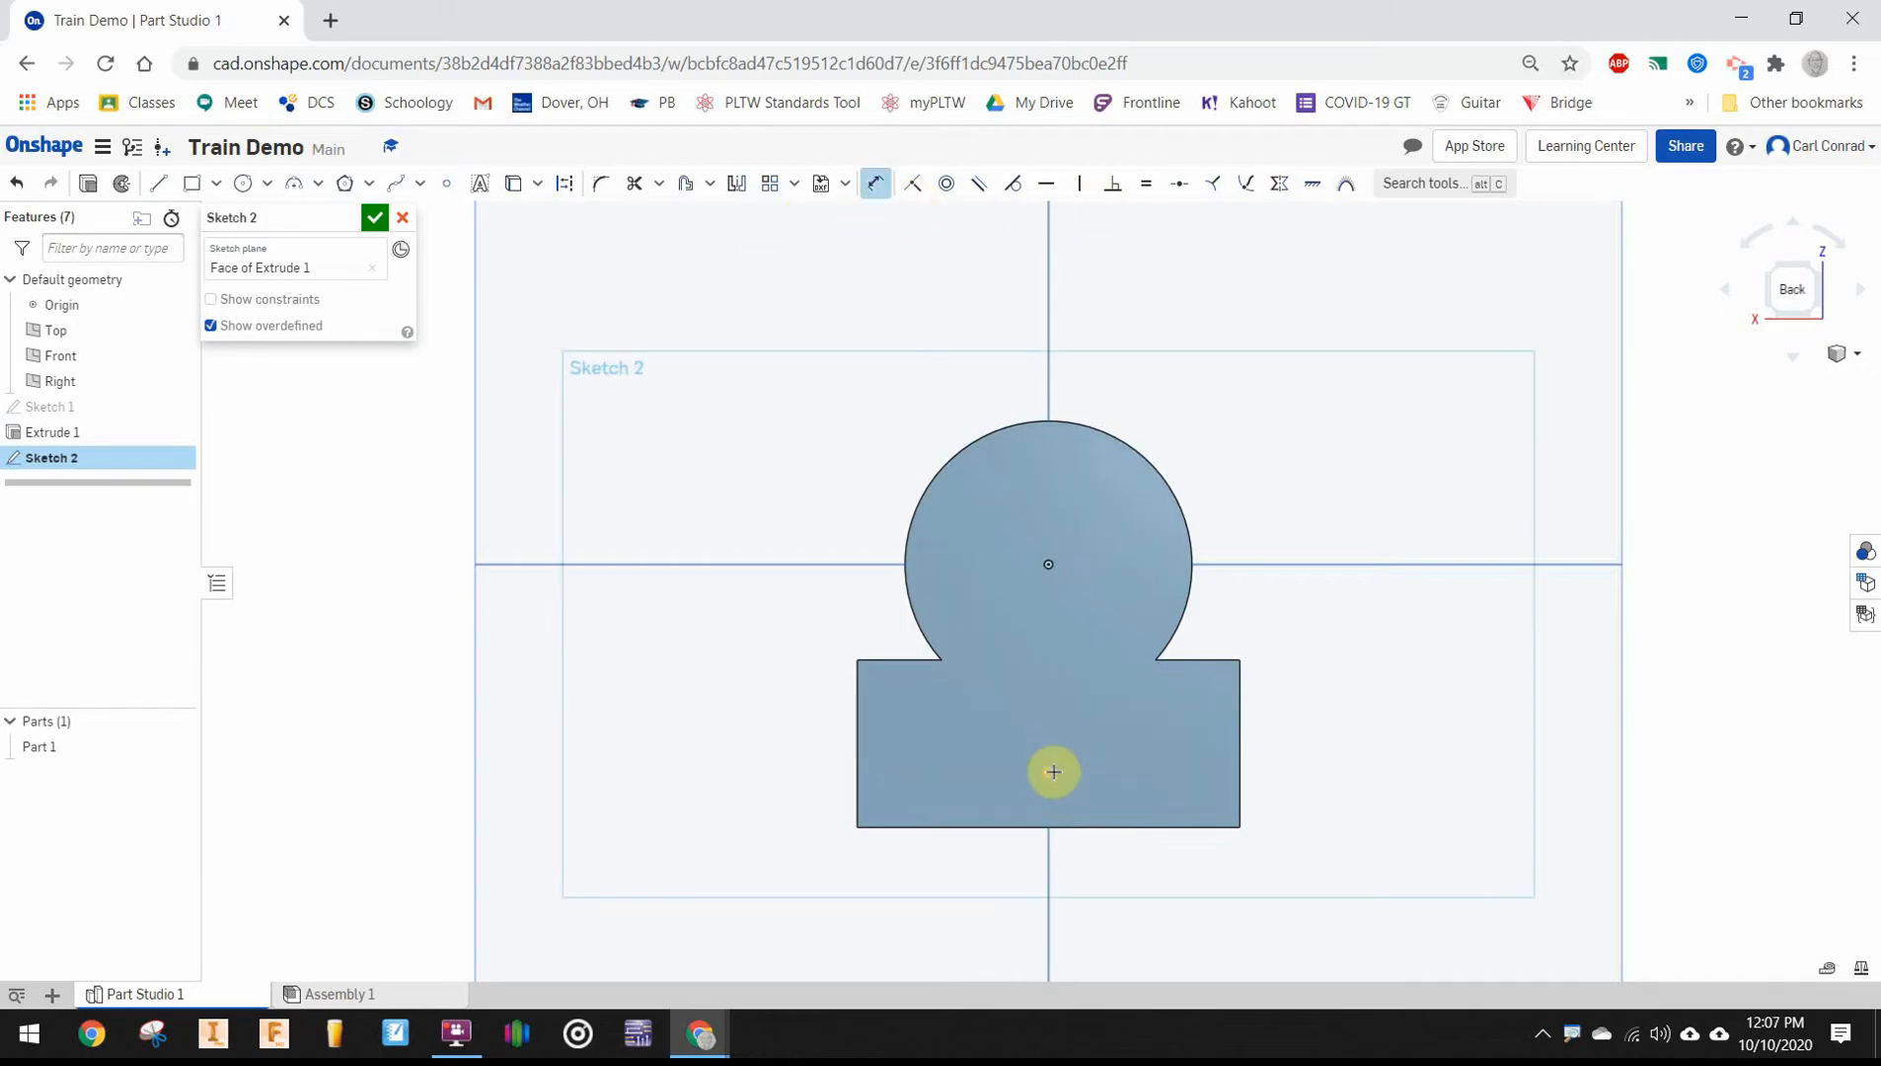
pyautogui.click(1048, 771)
pyautogui.click(1036, 844)
pyautogui.click(772, 777)
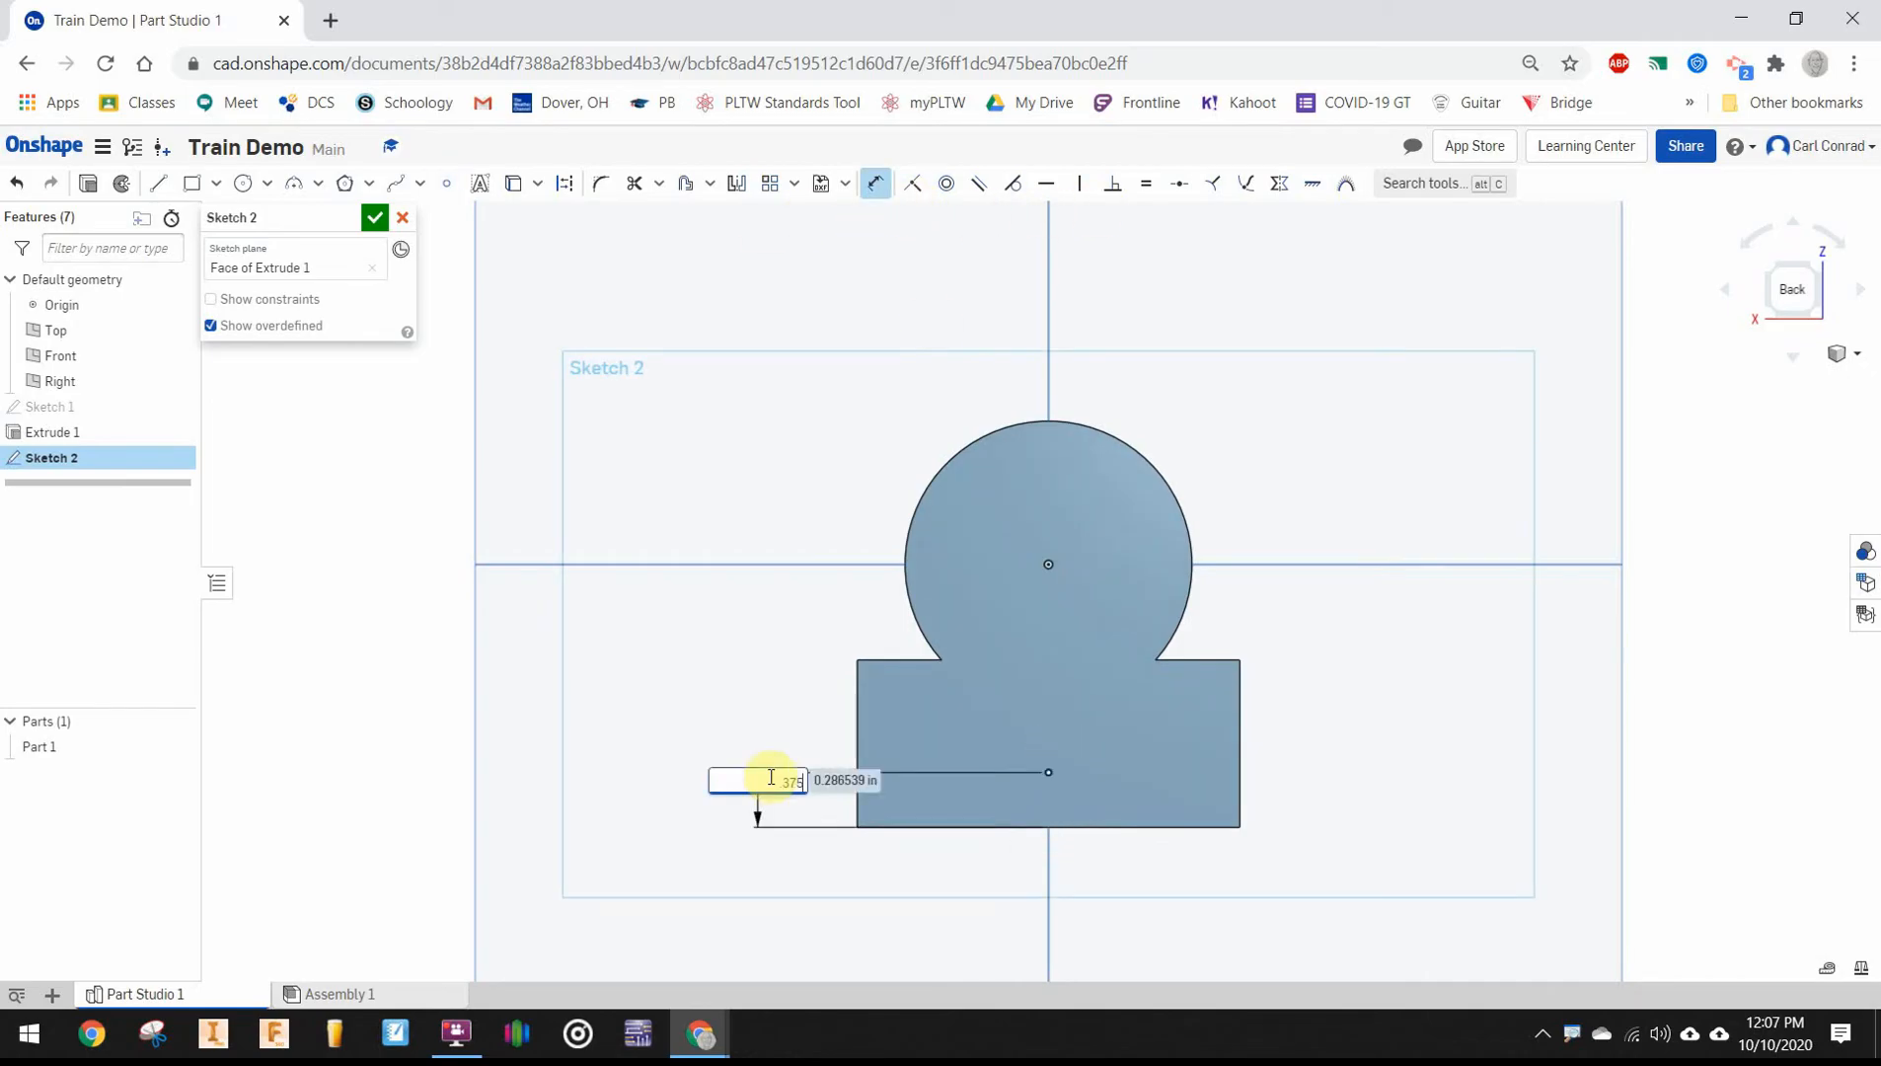
pyautogui.write('.375')
pyautogui.press('Return')
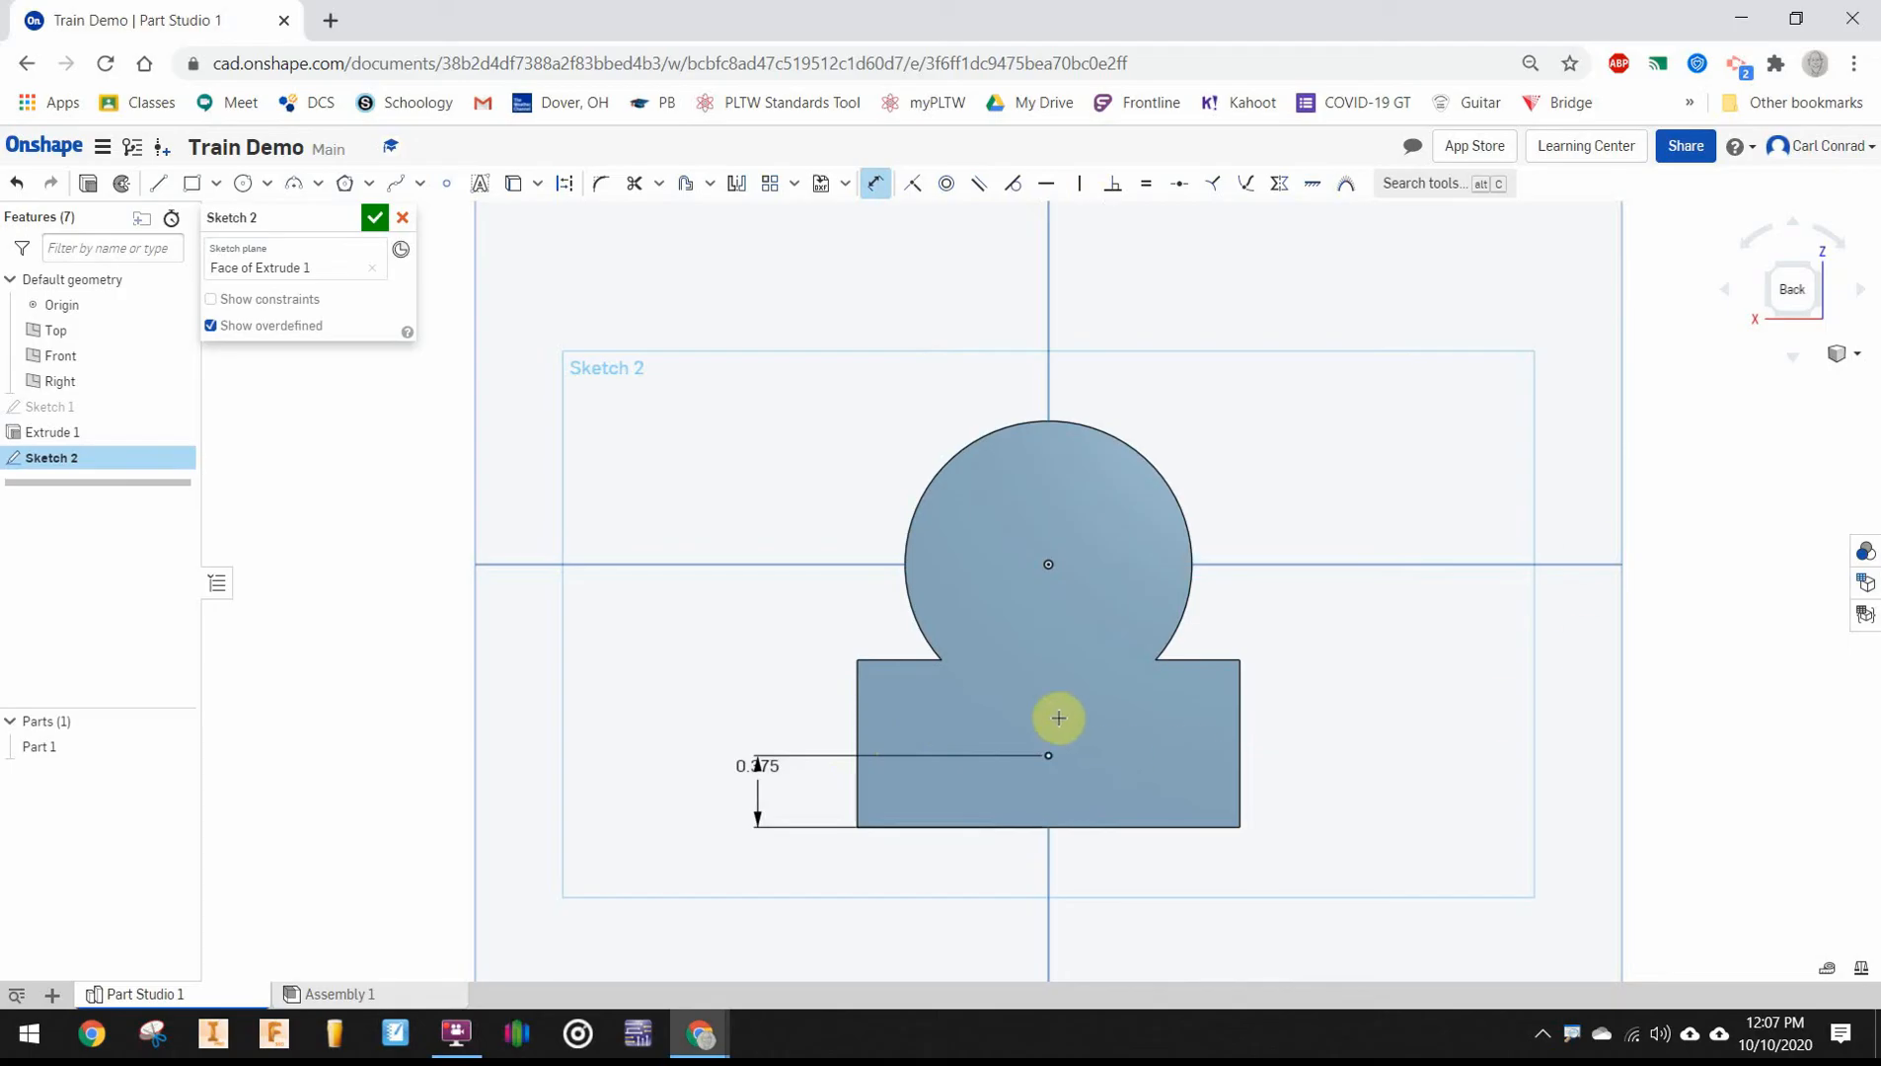
pyautogui.scroll(1, 1071, 729)
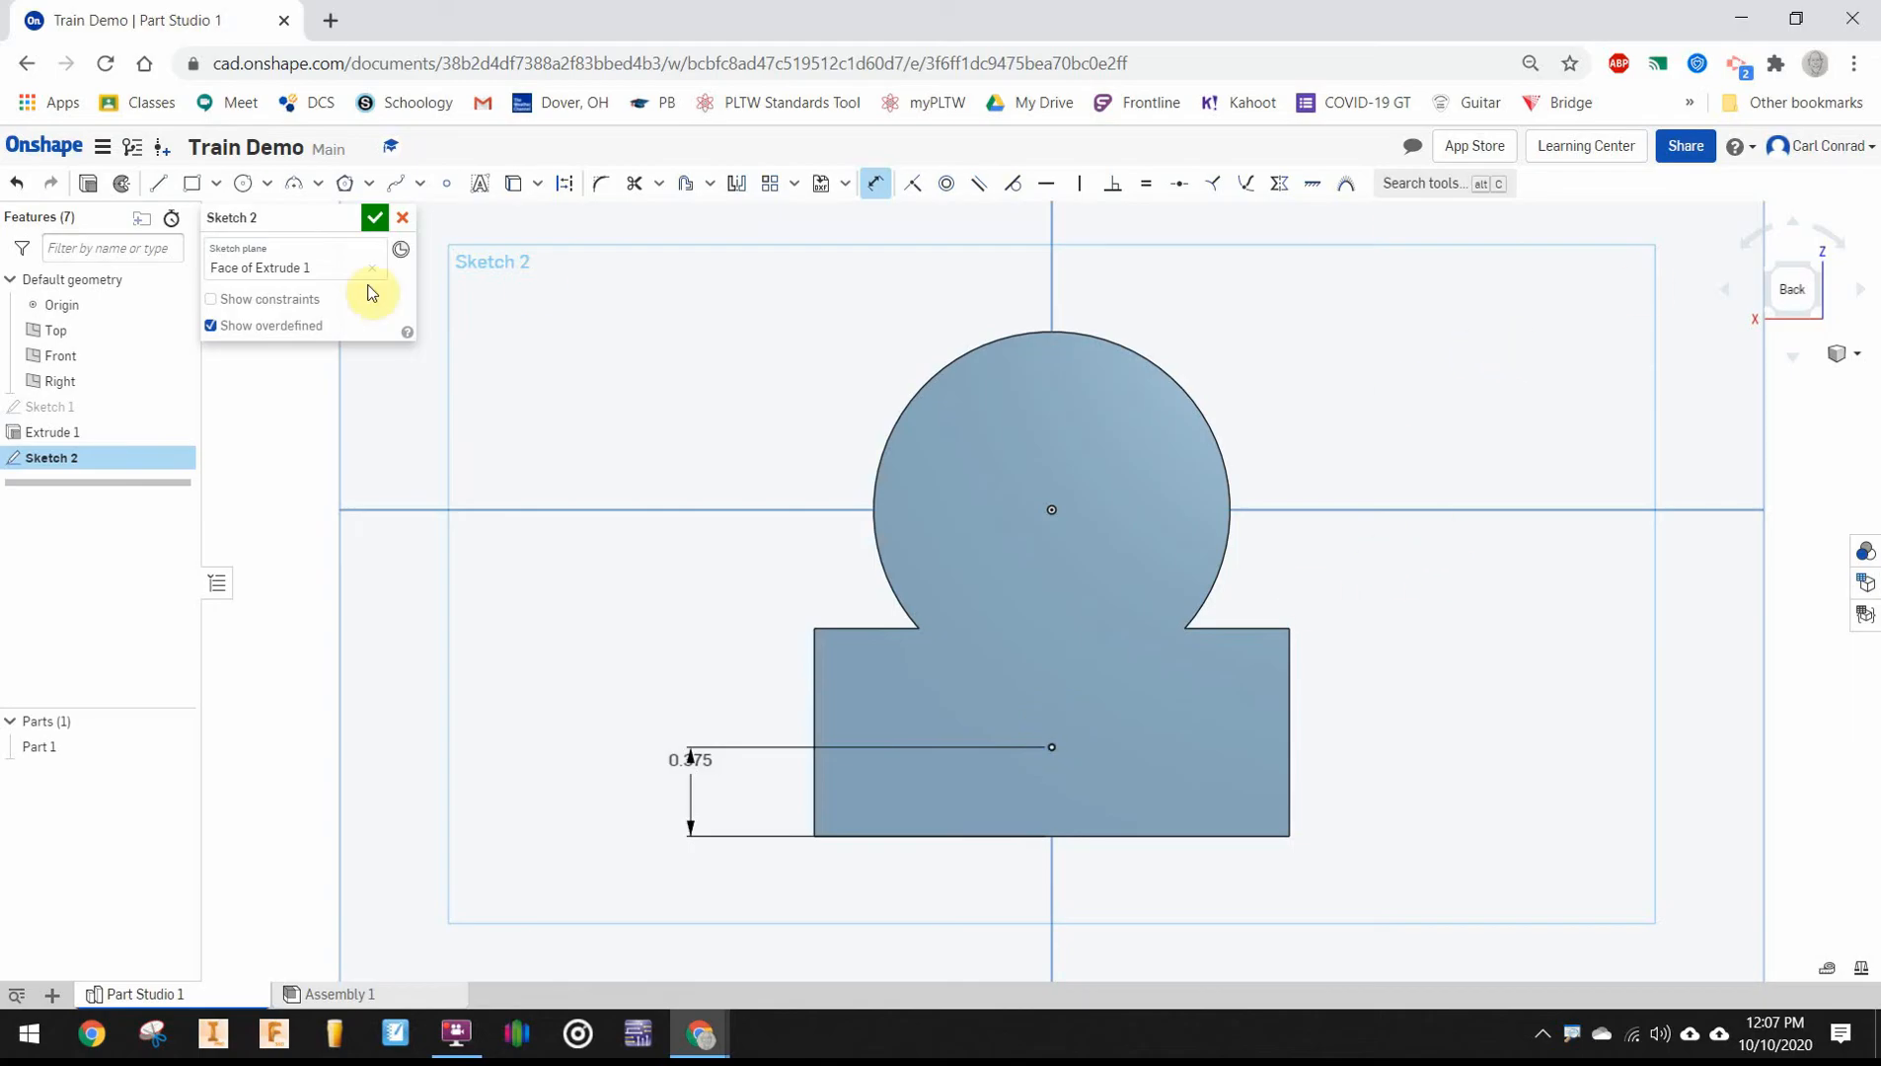
pyautogui.click(375, 217)
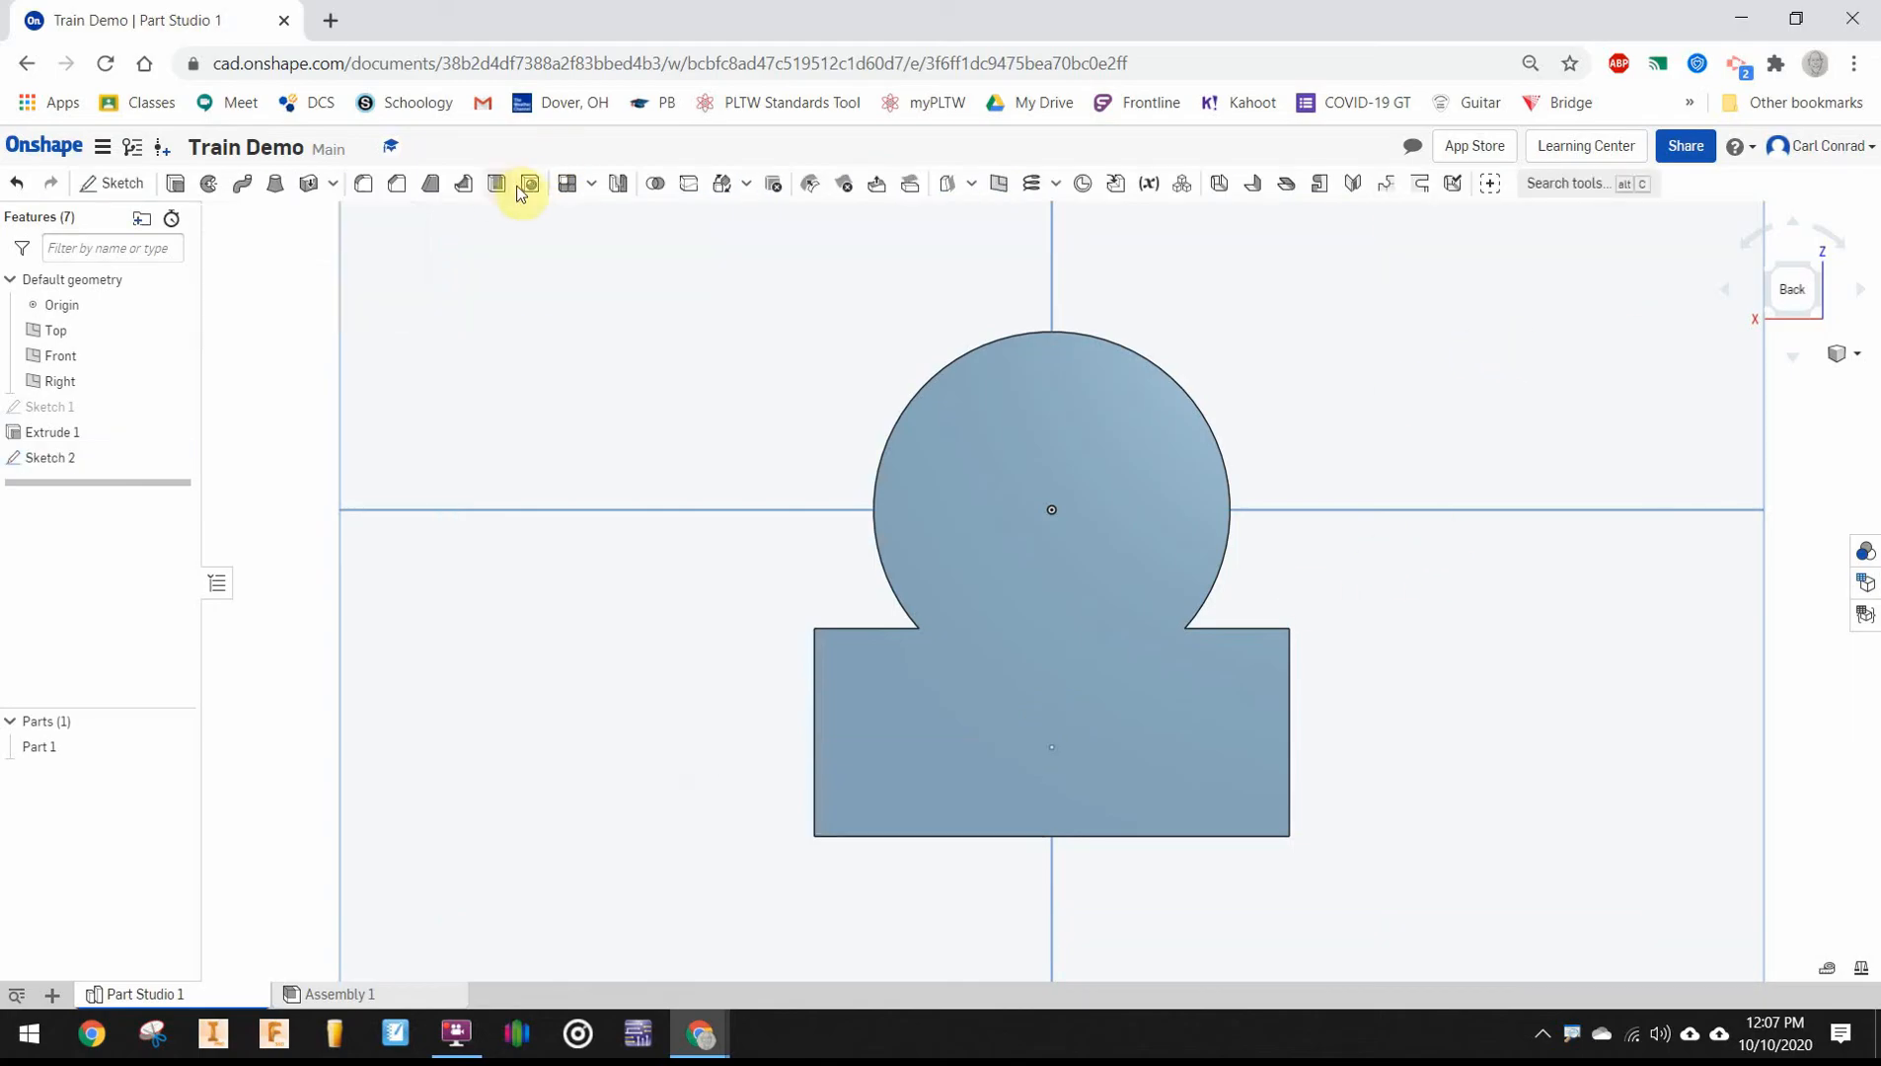
# Create a blind hole 0.25 in diameter and 0.25 in deep at the sketch point
pyautogui.click(529, 188)
pyautogui.click(1051, 750)
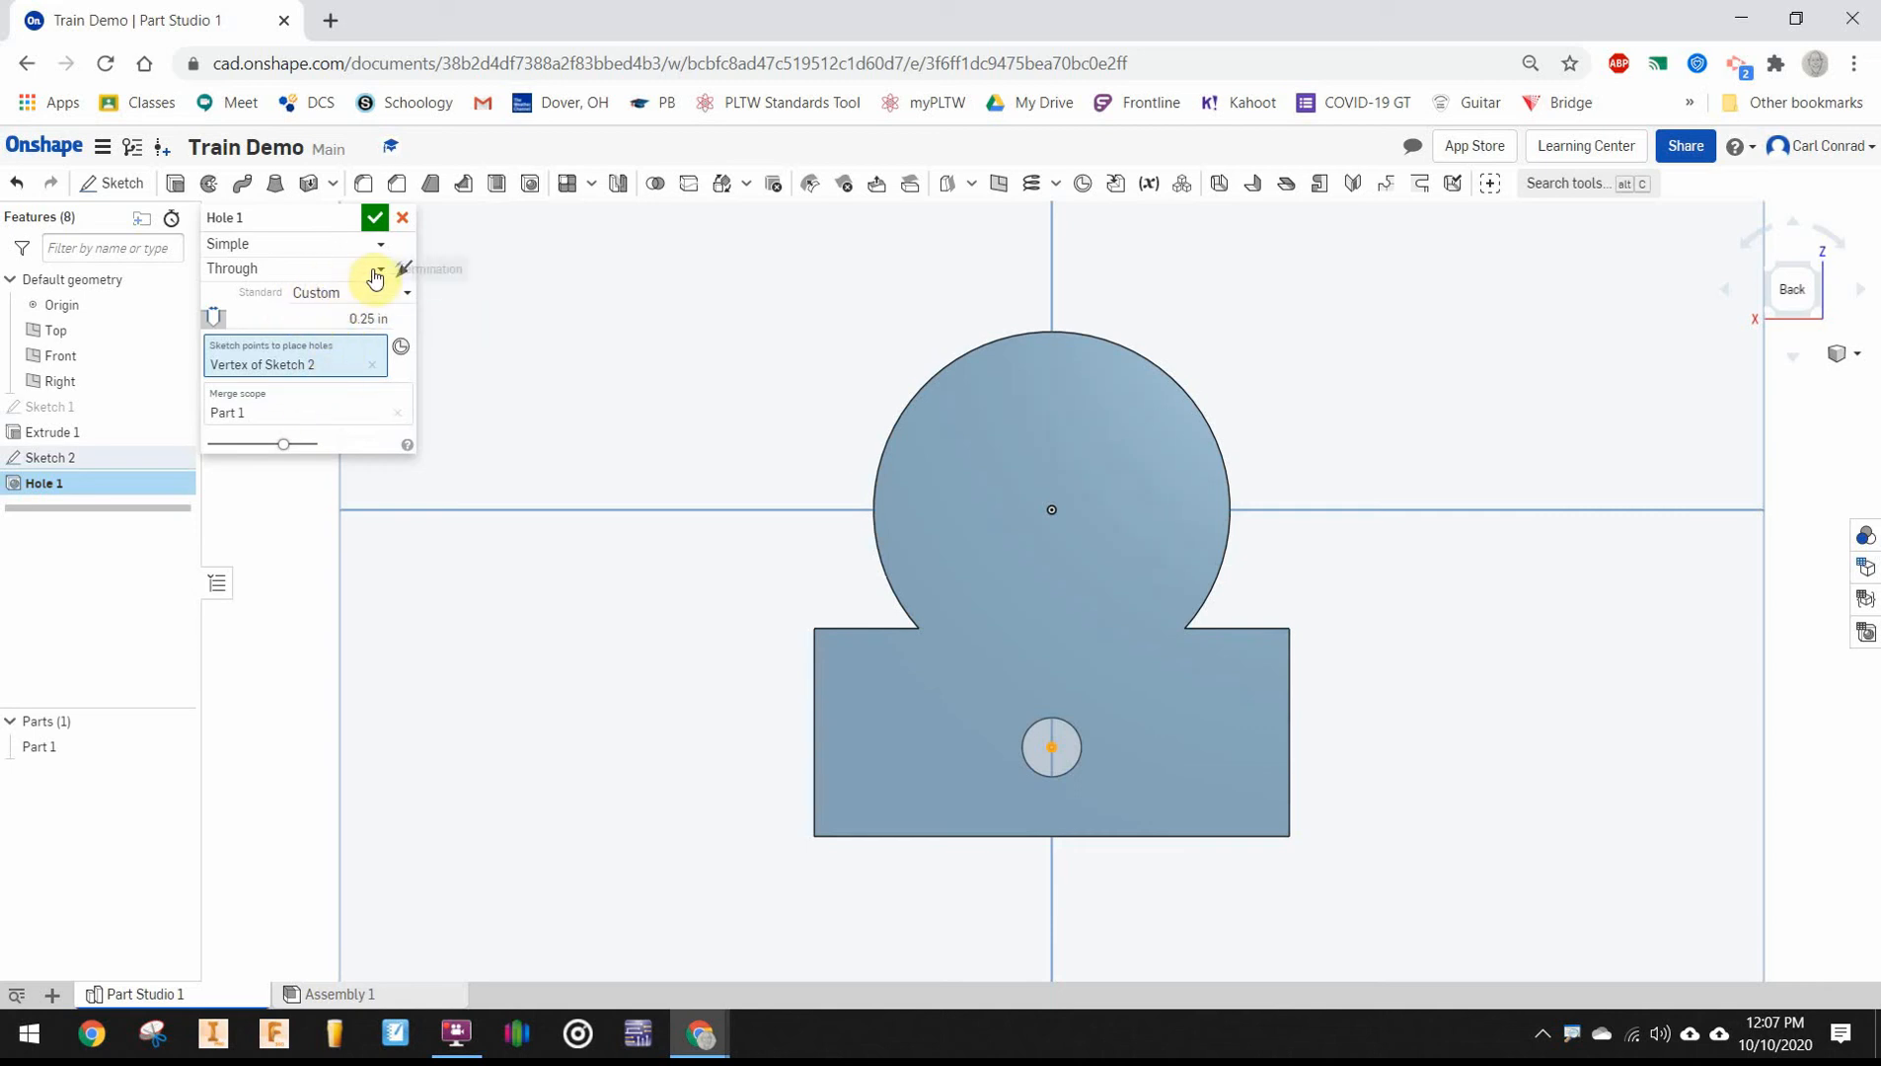
pyautogui.click(381, 271)
pyautogui.click(258, 316)
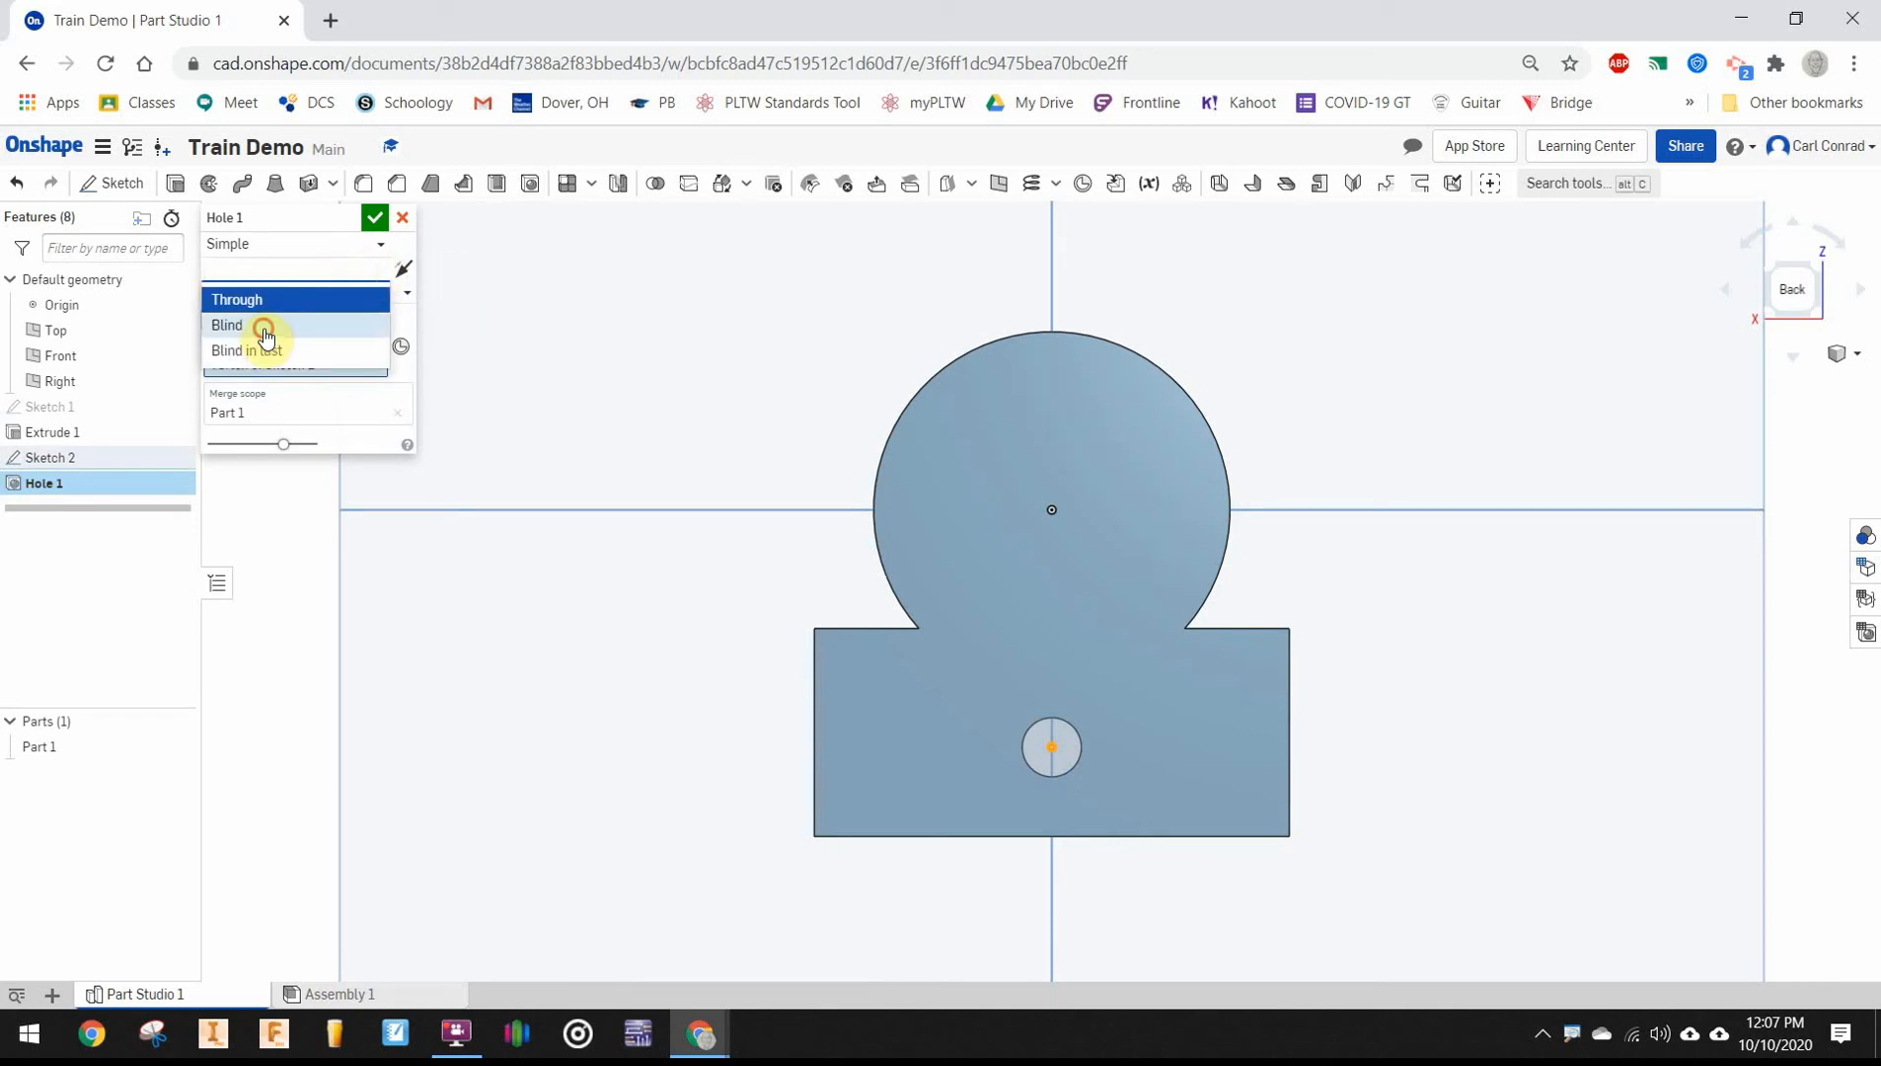
pyautogui.click(367, 319)
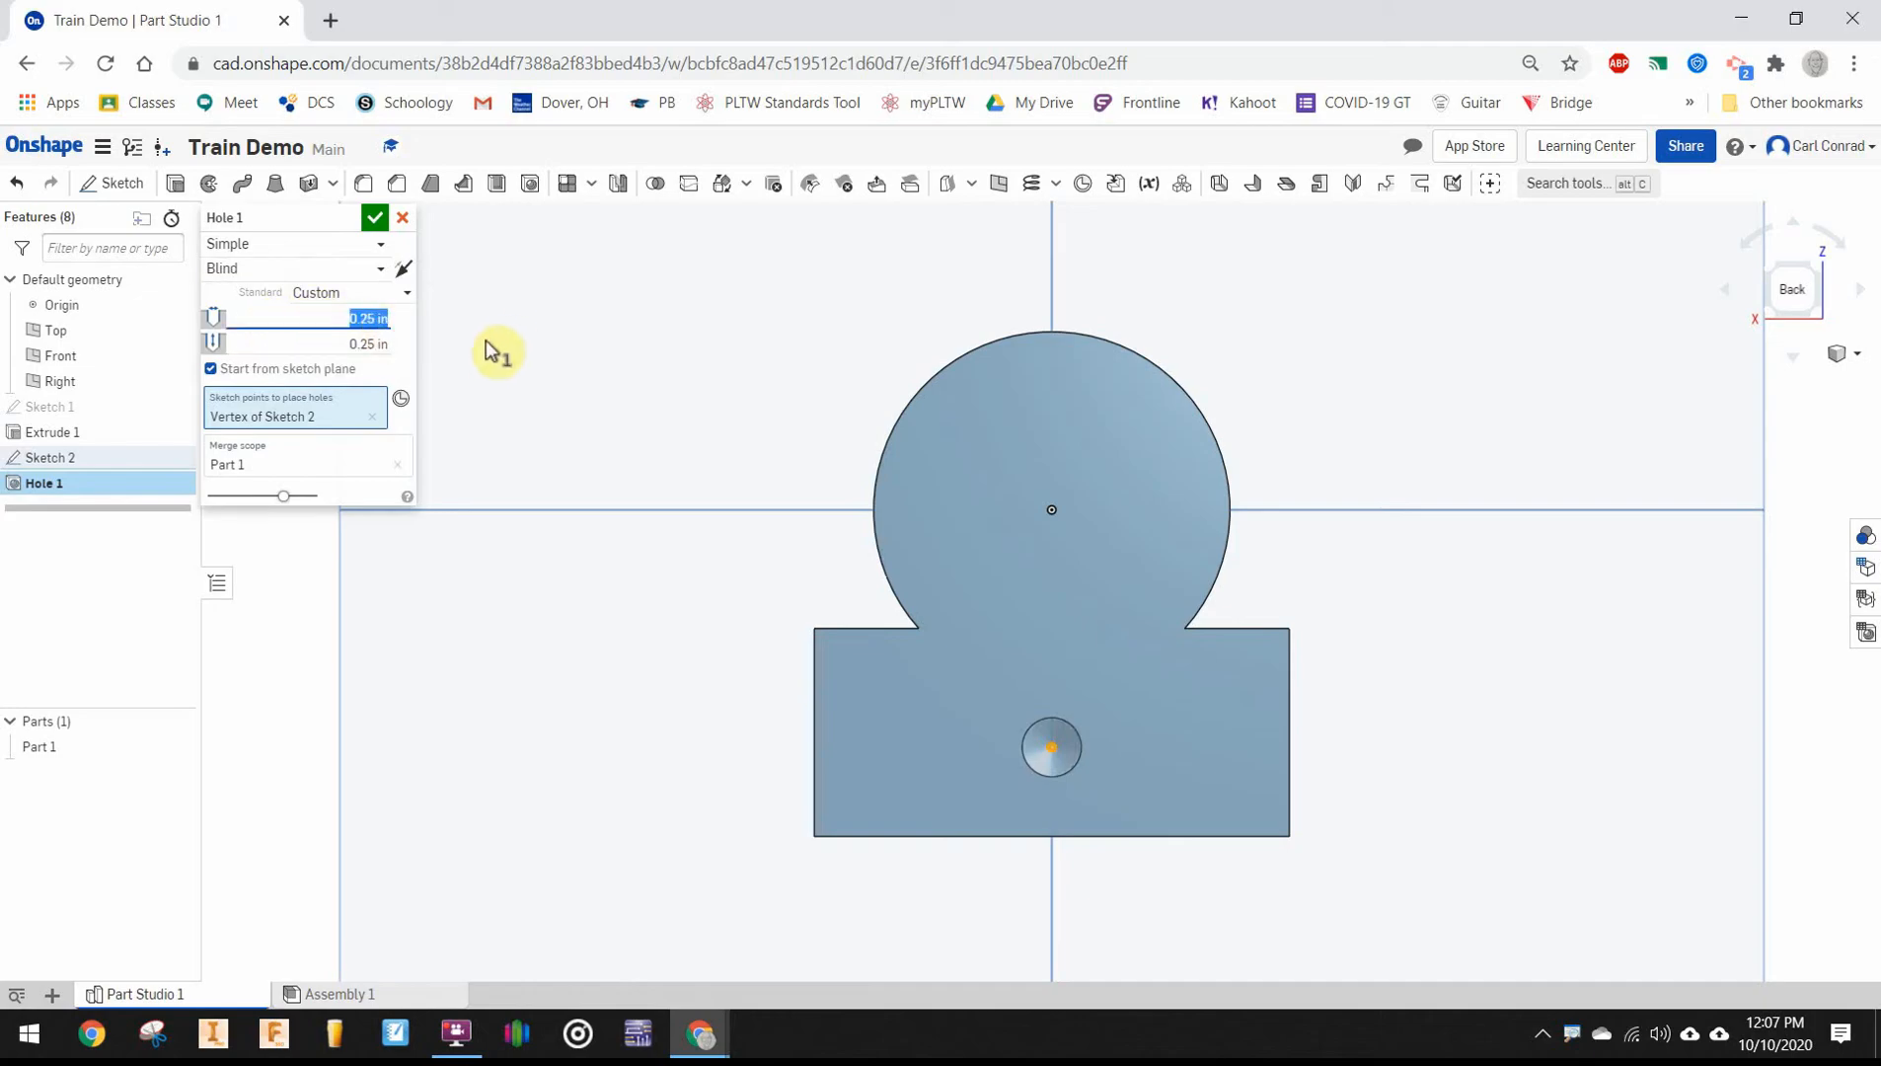
pyautogui.click(342, 340)
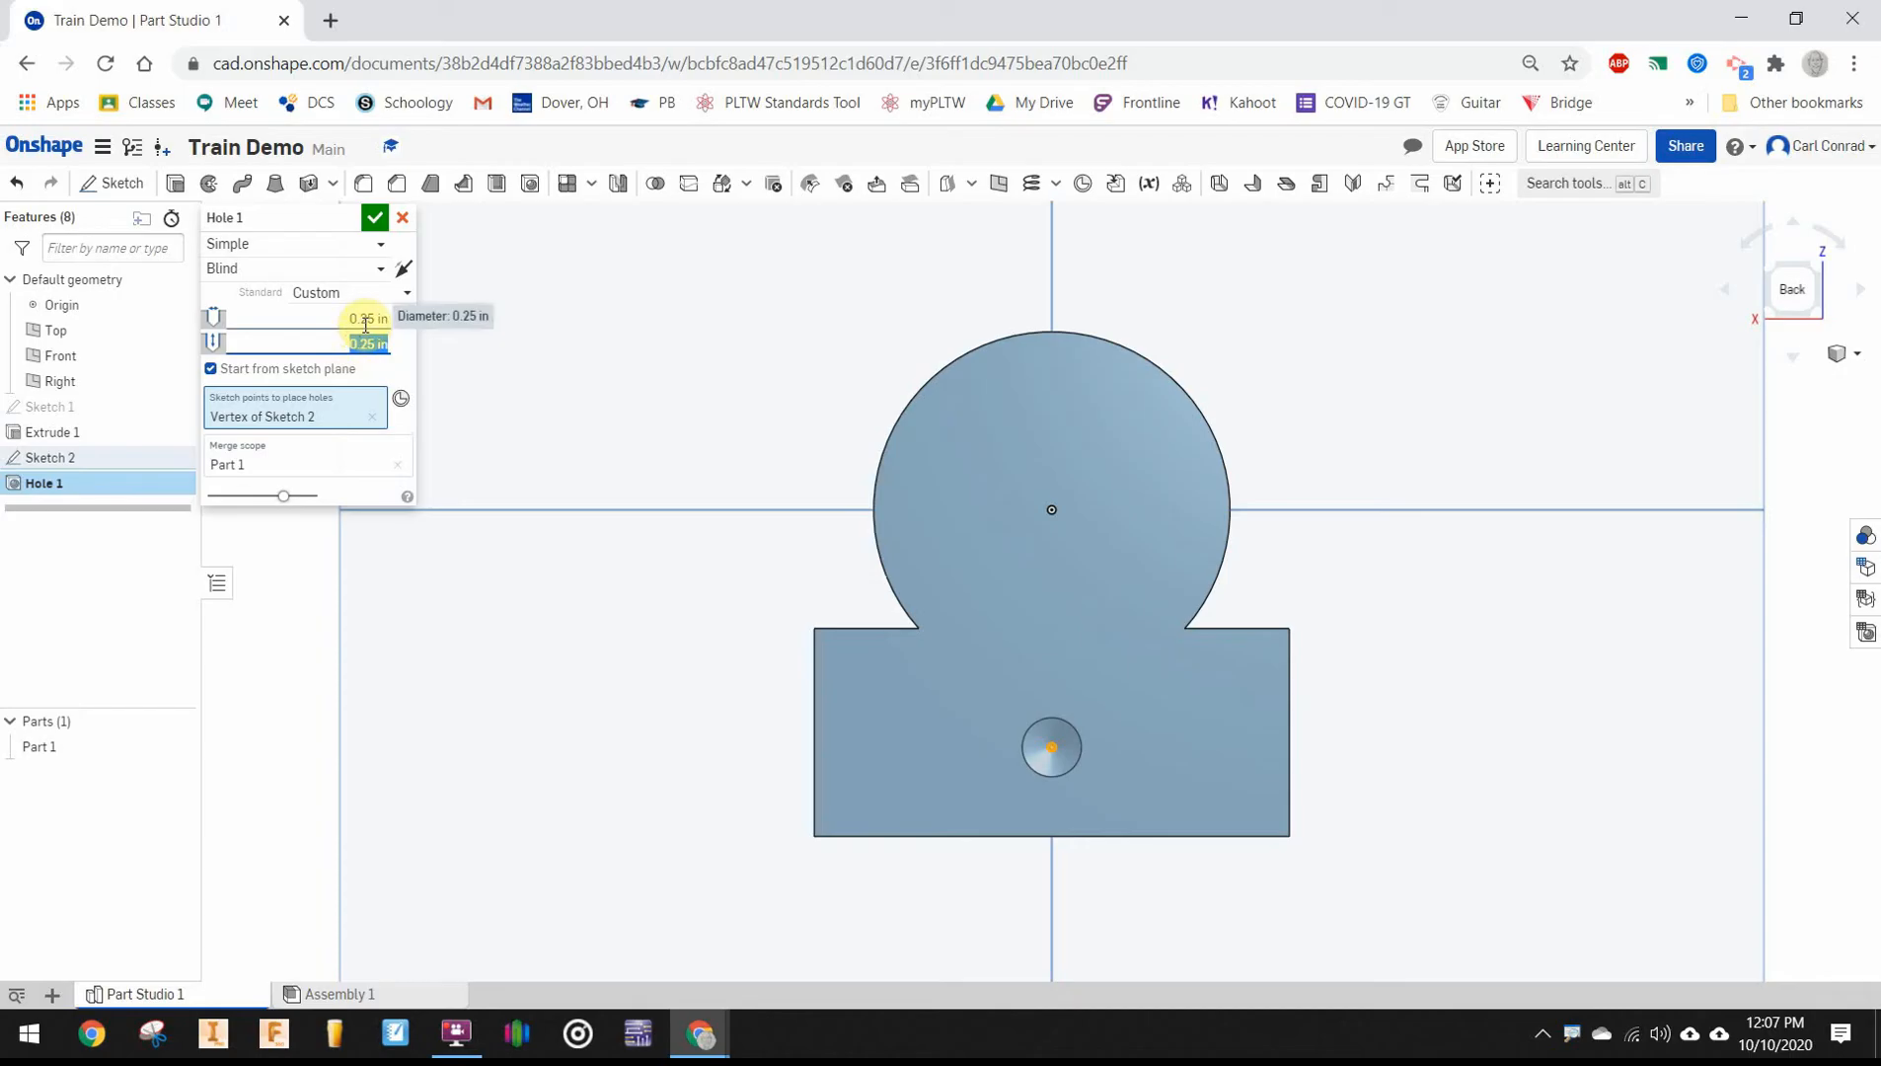
pyautogui.write('5')
pyautogui.press('Return')
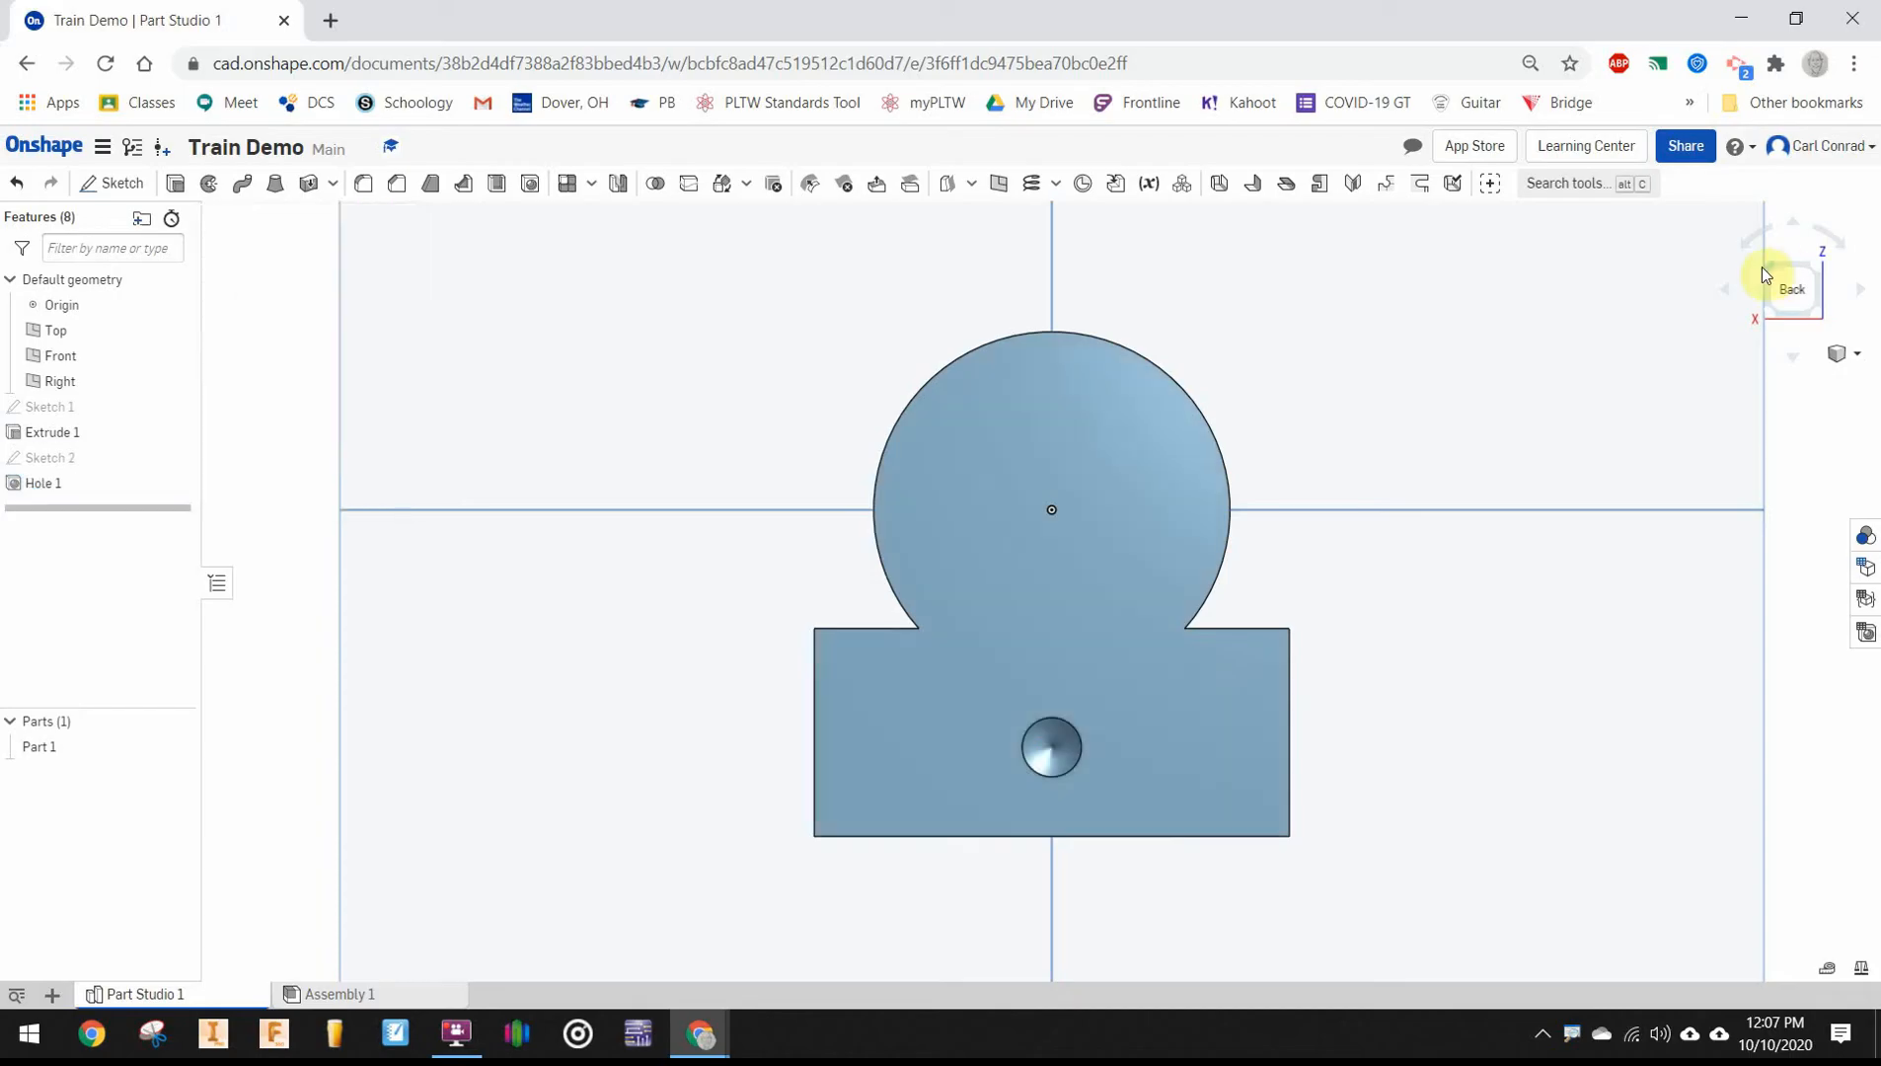
pyautogui.hotkey('shift', 'e')
pyautogui.press('Escape')
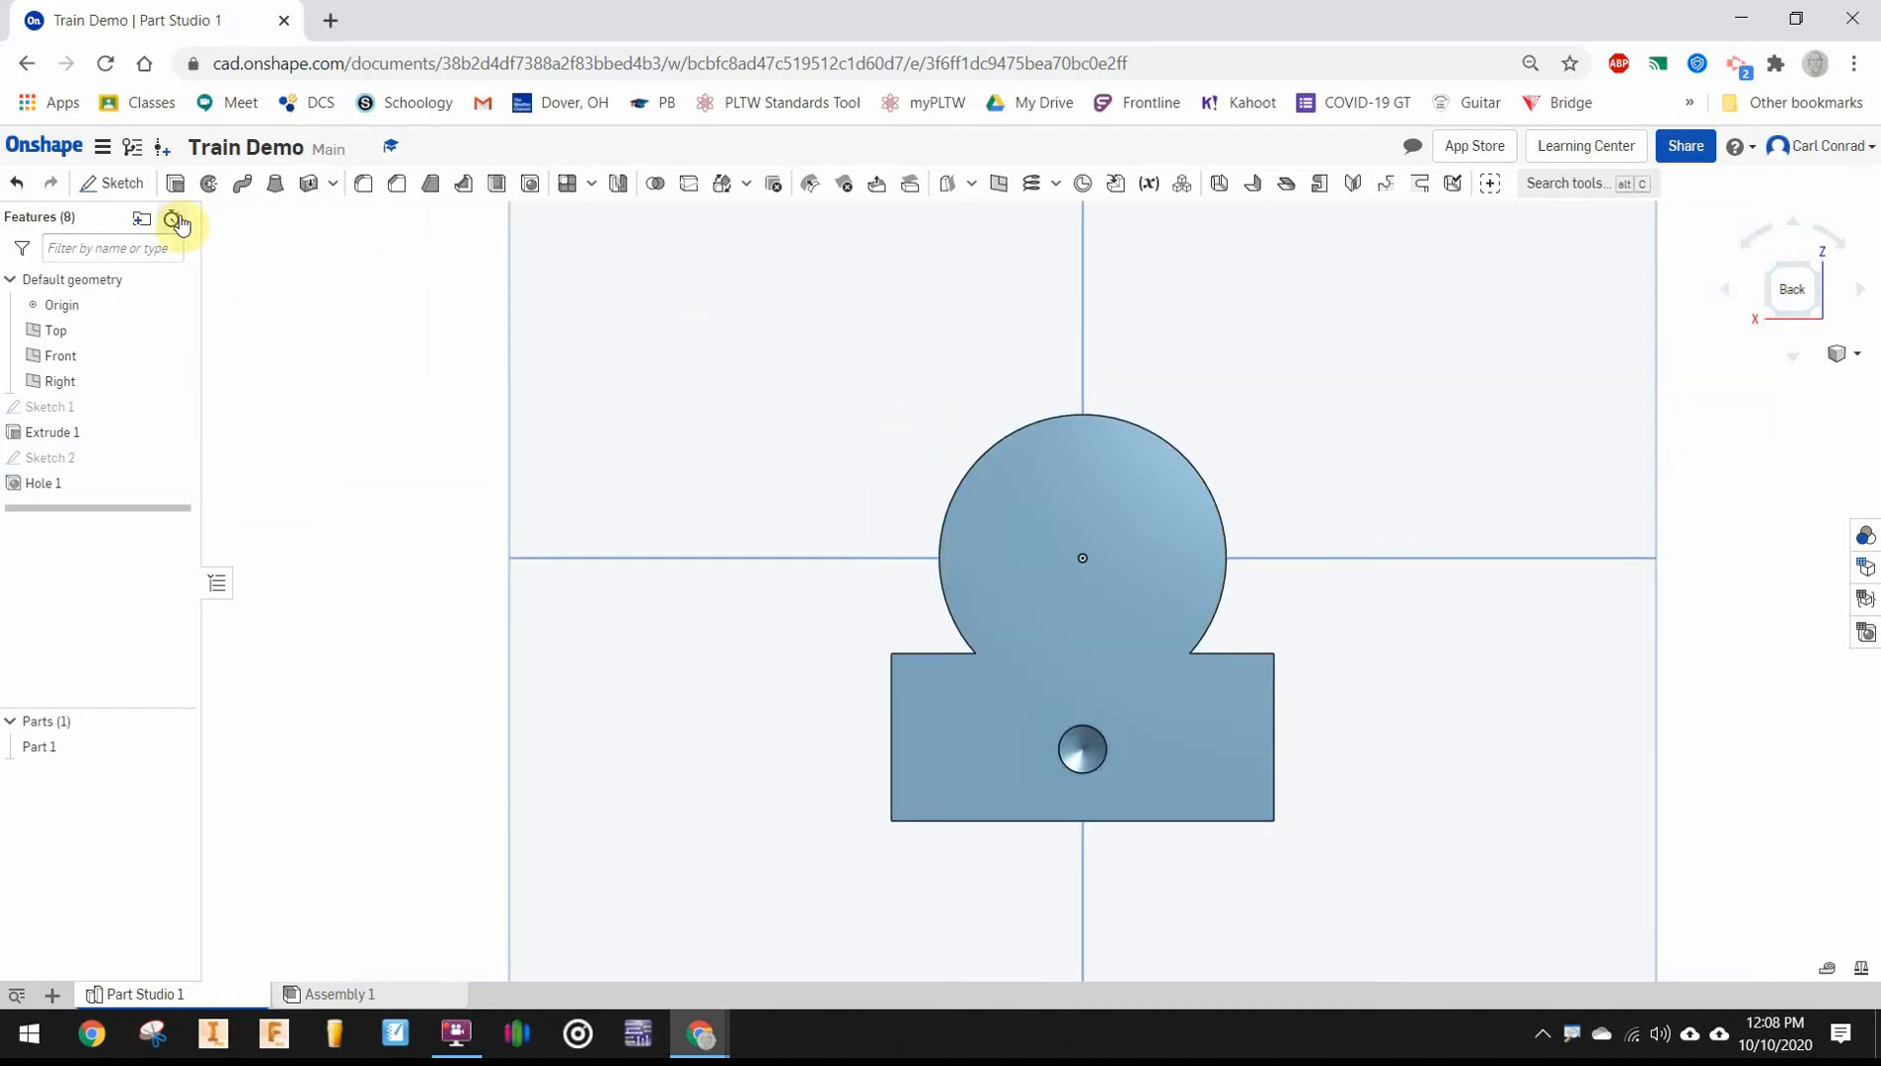
# Start Sketch 3 on the body's front face and view it straight on
pyautogui.click(99, 187)
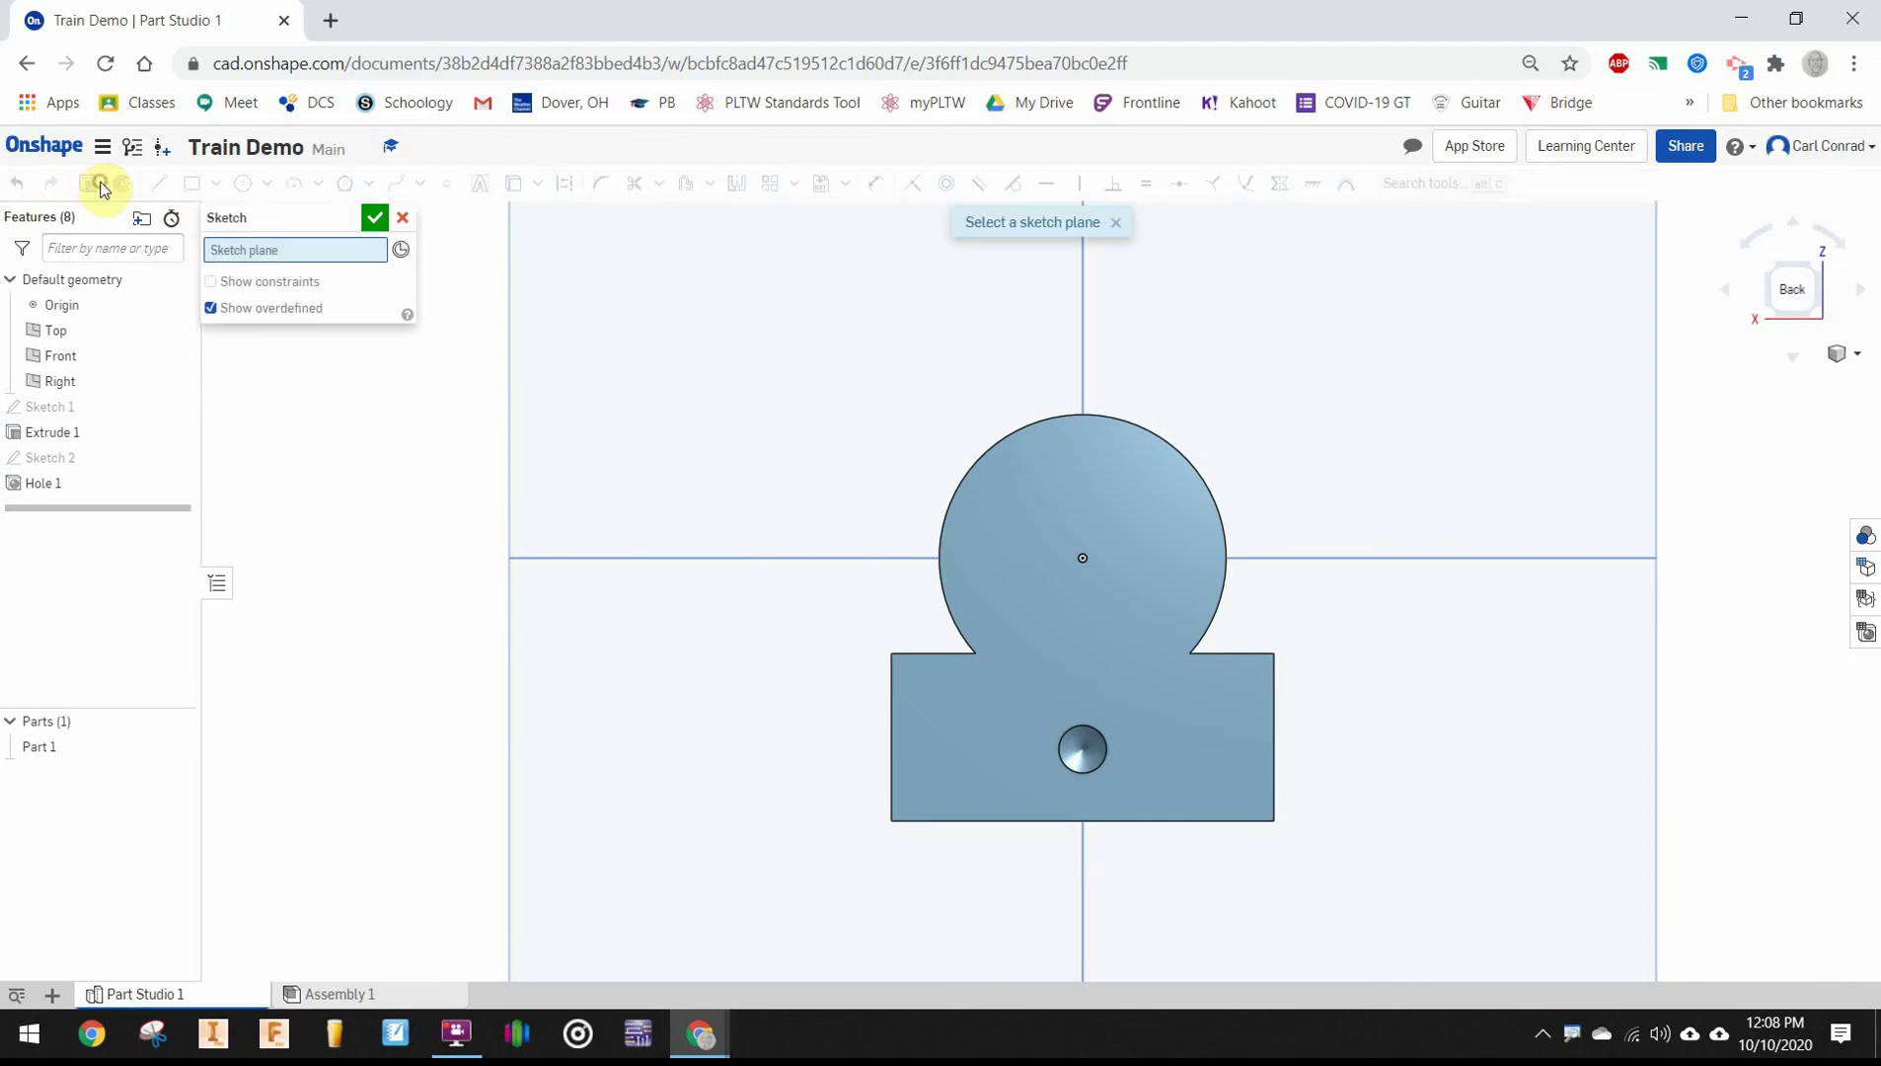
pyautogui.click(1015, 519)
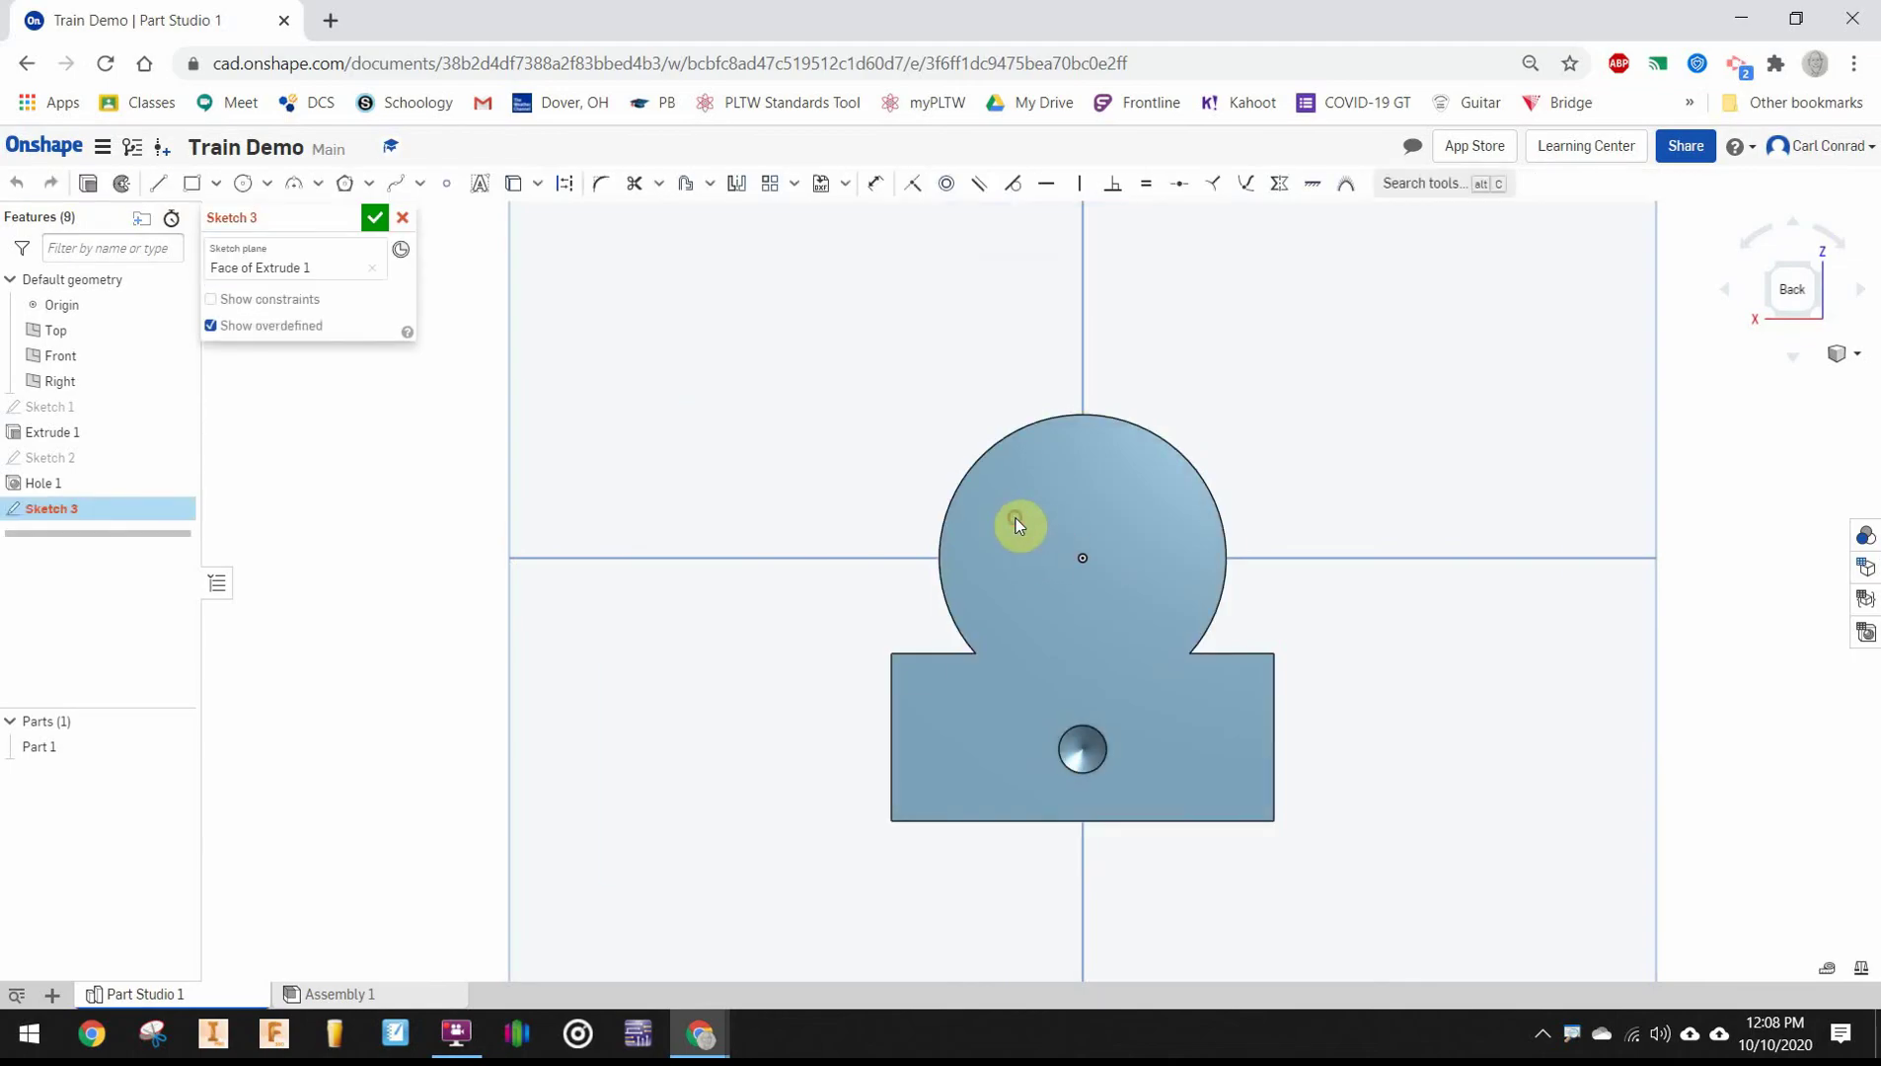
pyautogui.click(1775, 265)
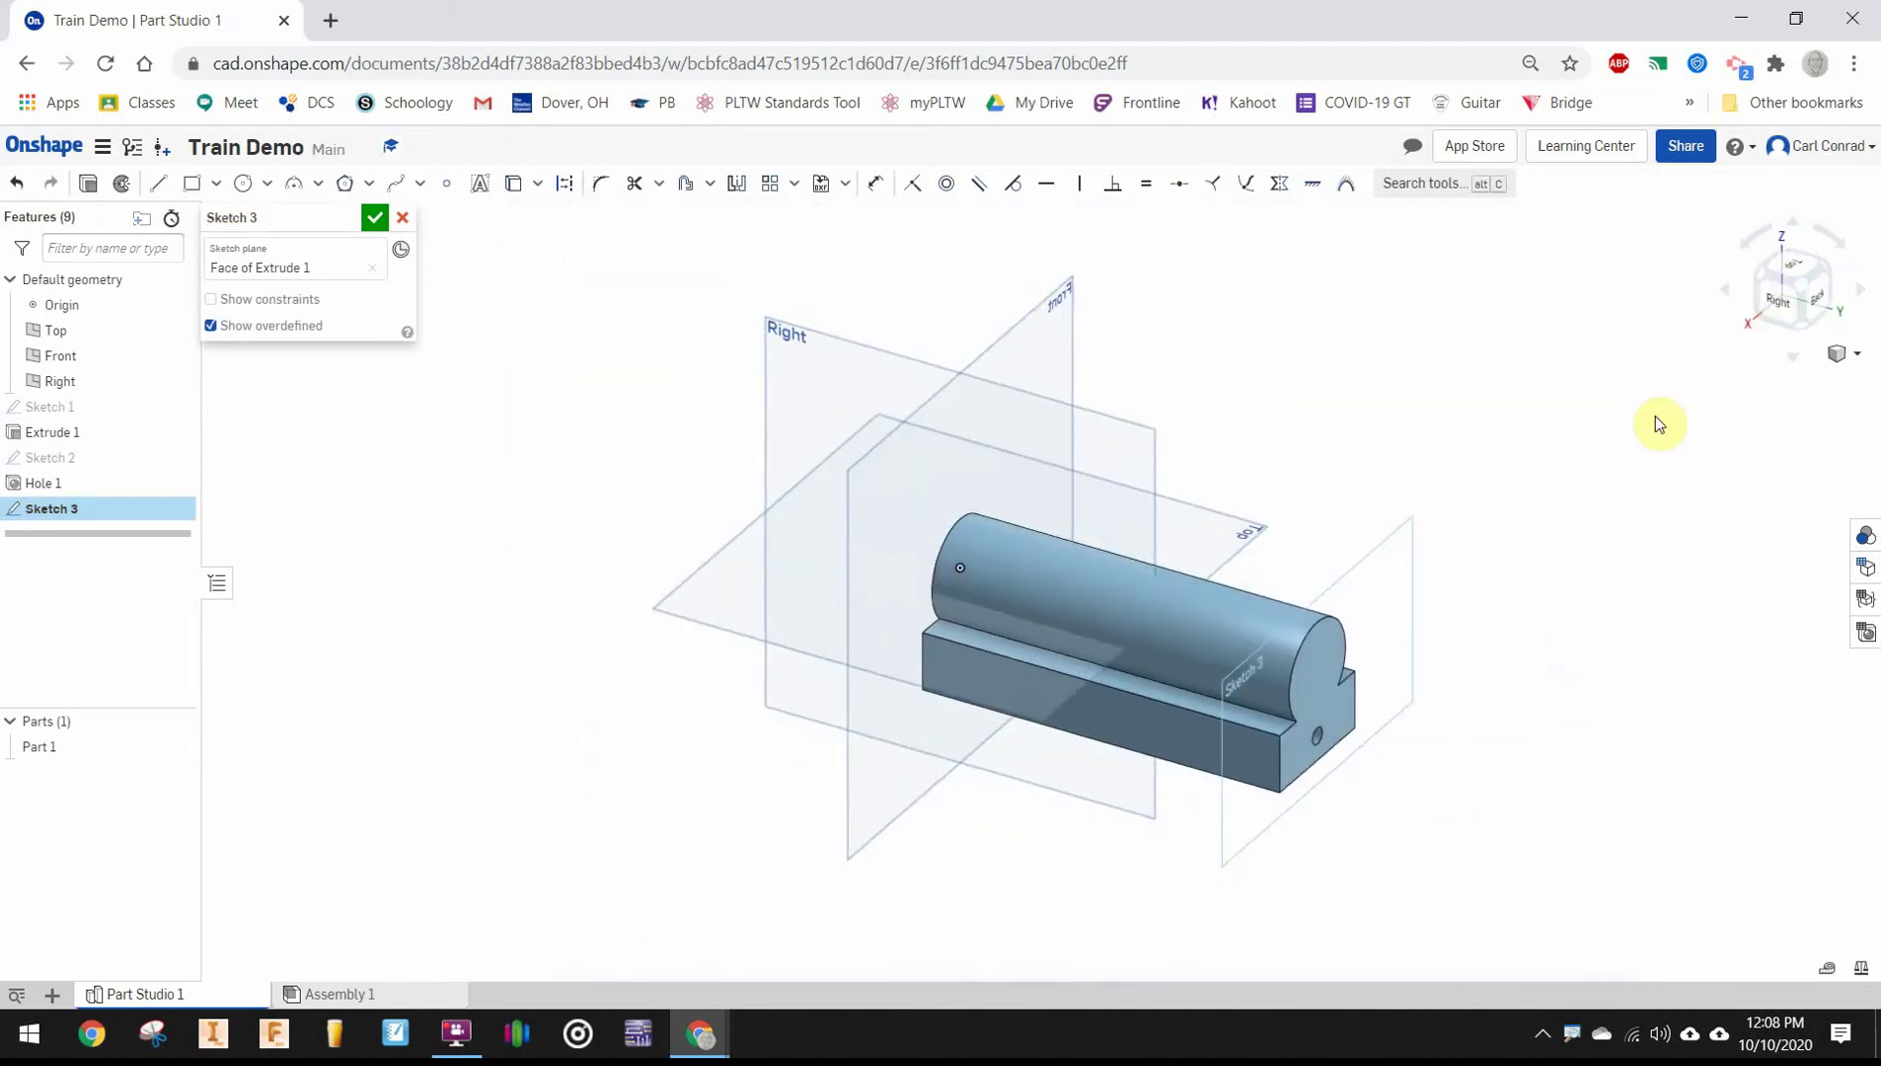
pyautogui.click(1816, 294)
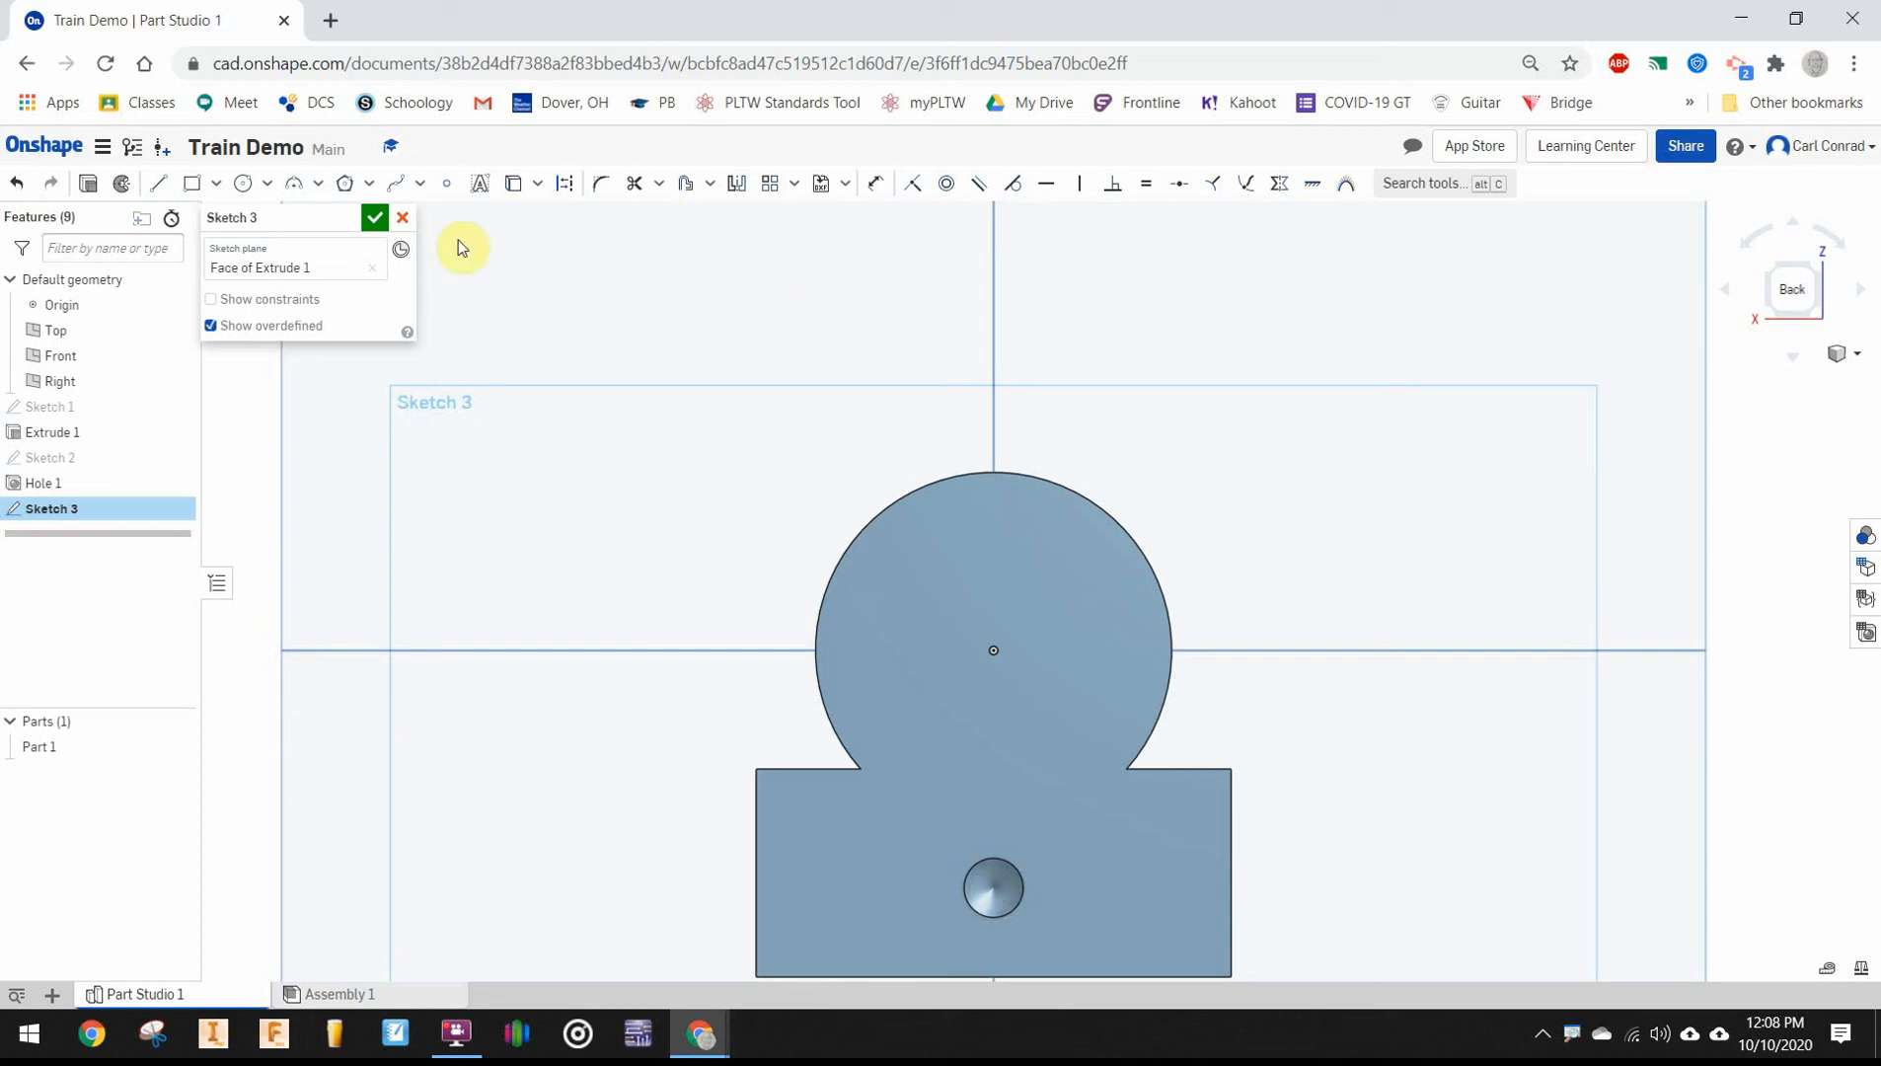
# Draw a centre-point arc centred on the hole, spanning above the part
pyautogui.click(316, 187)
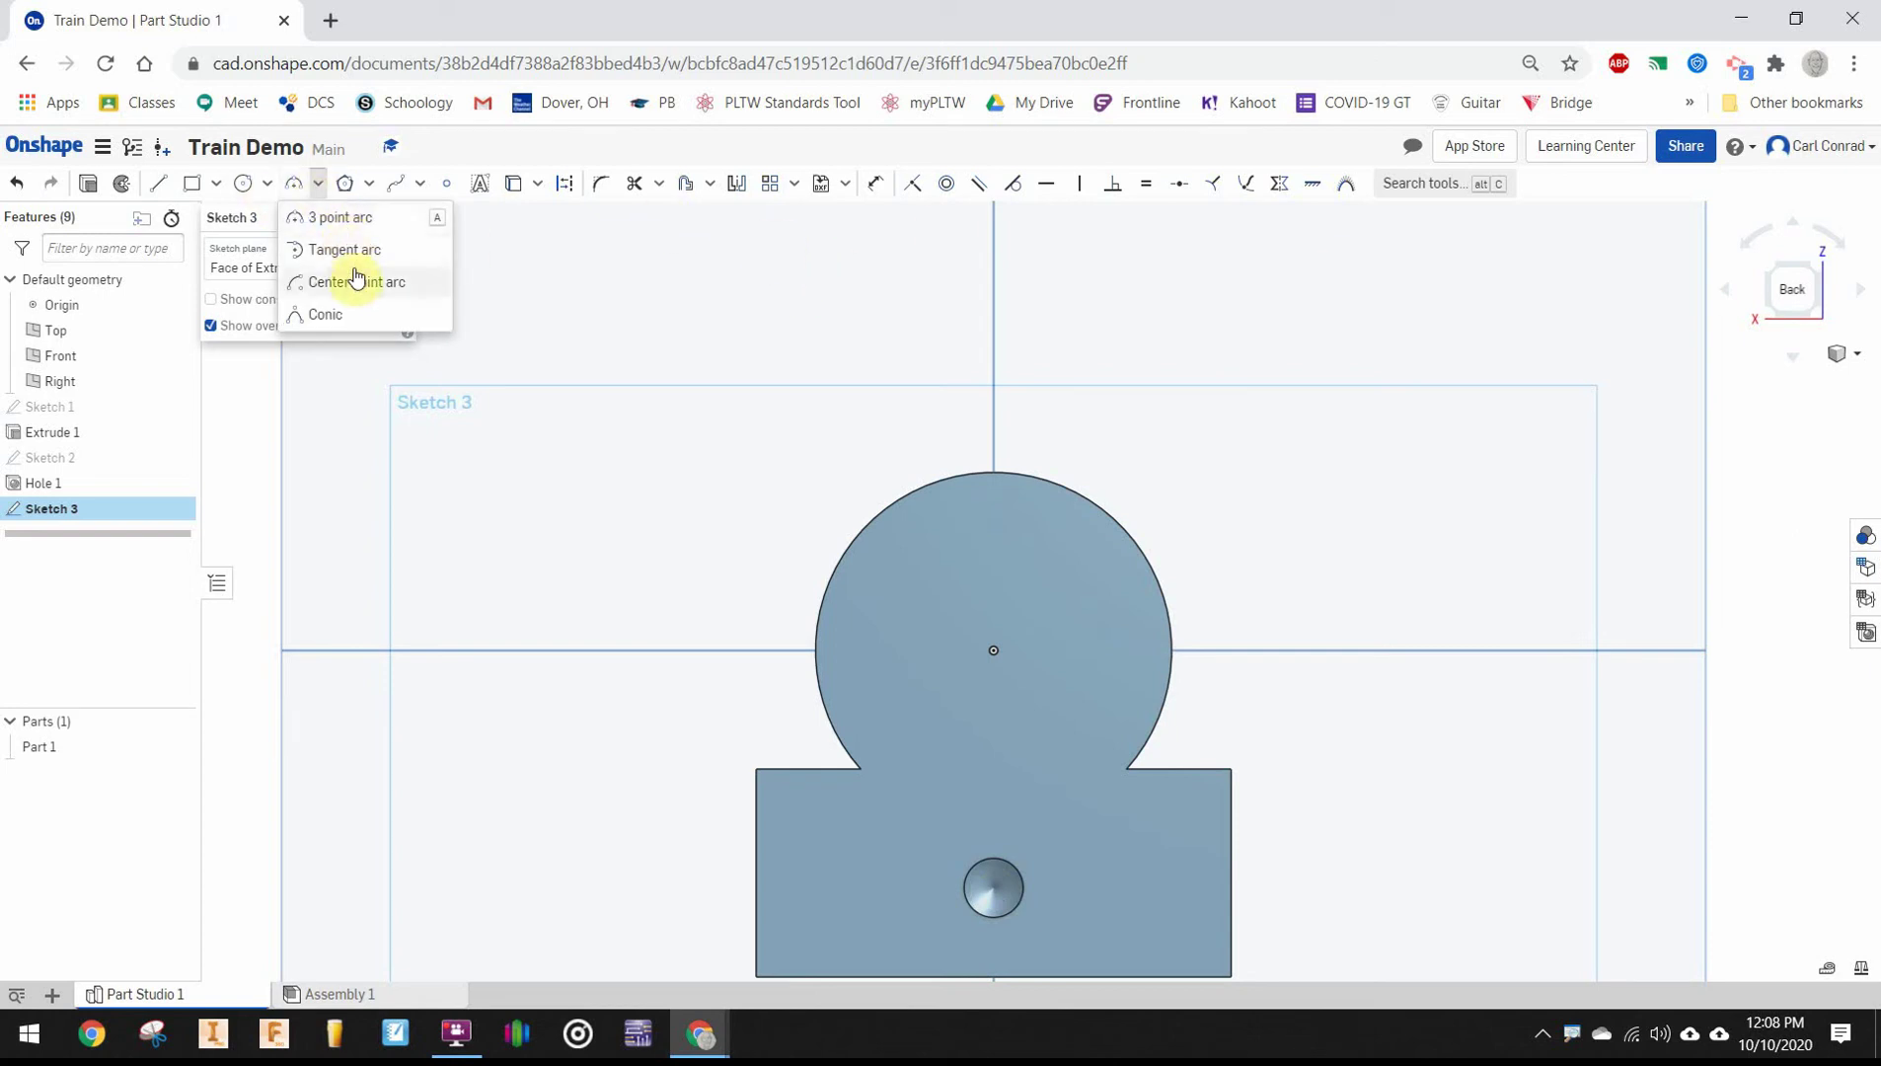
pyautogui.click(358, 280)
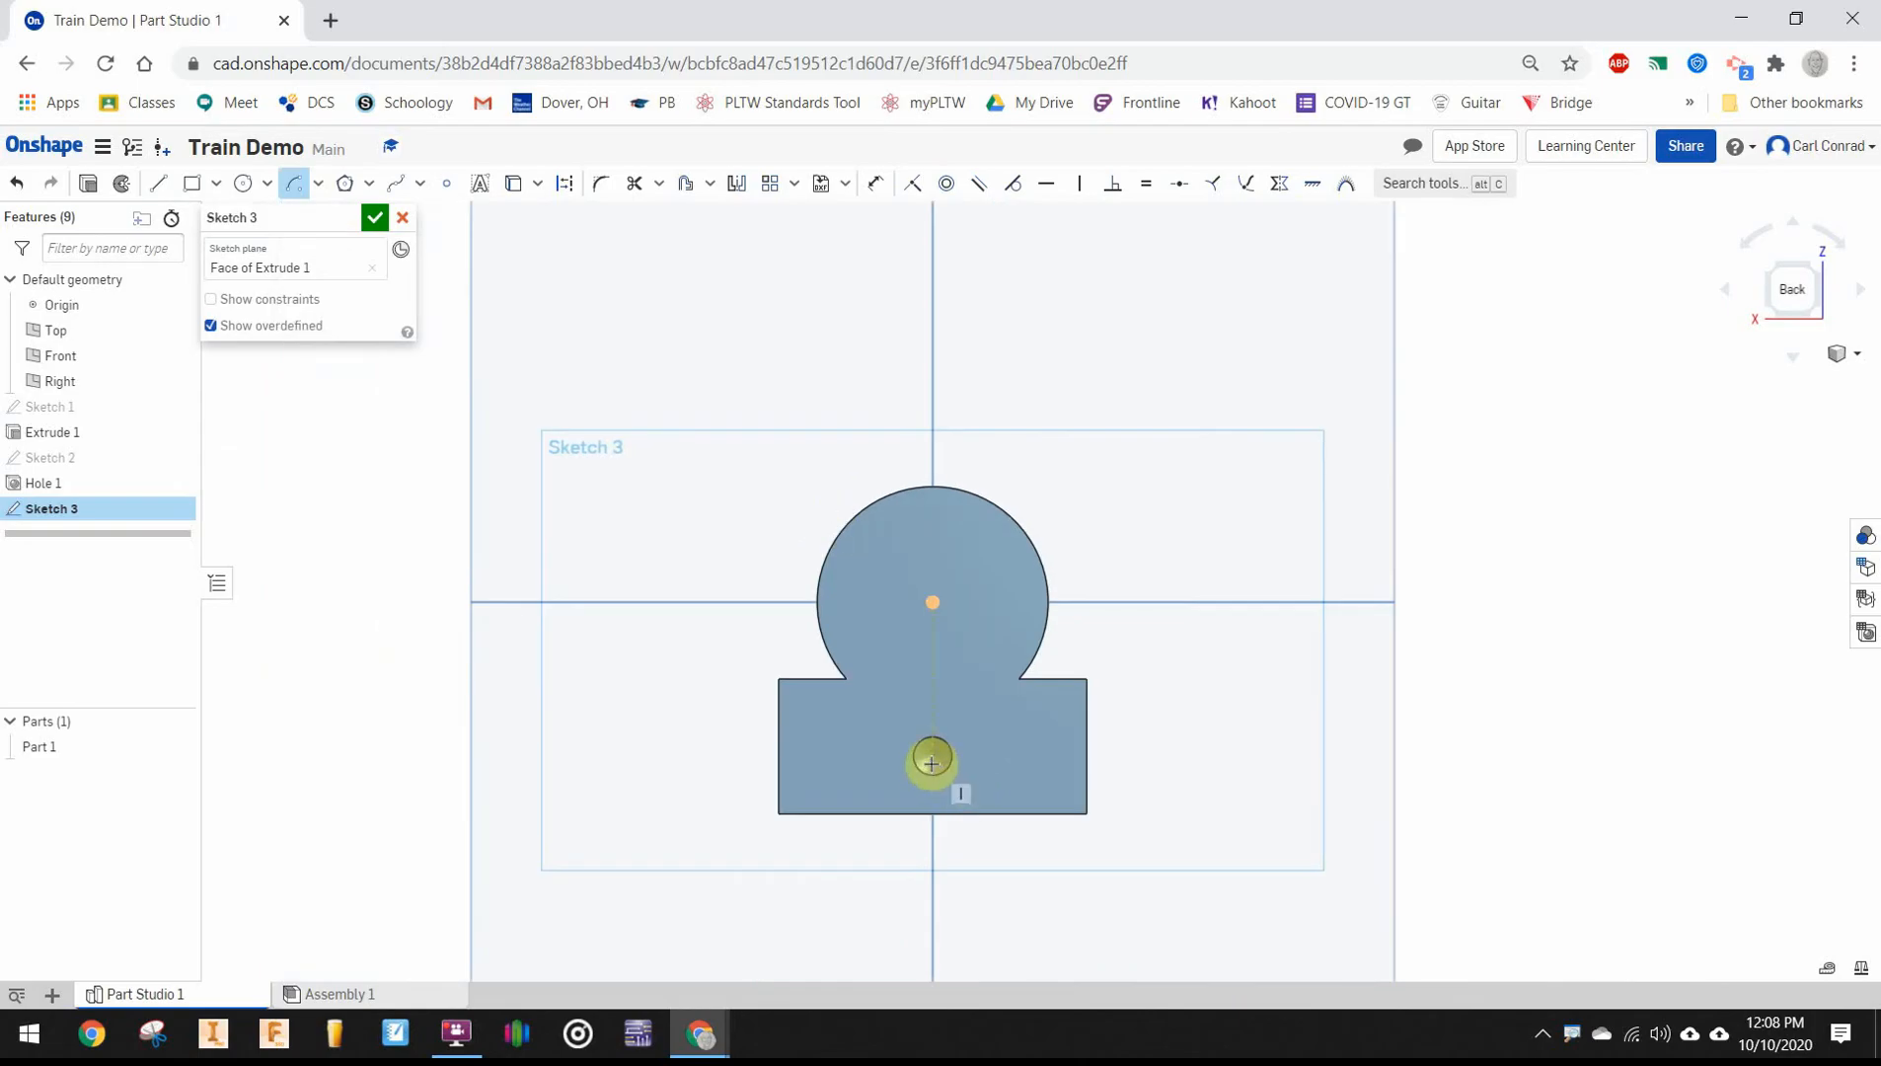
pyautogui.click(930, 758)
pyautogui.scroll(-2, 931, 758)
pyautogui.scroll(1, 931, 758)
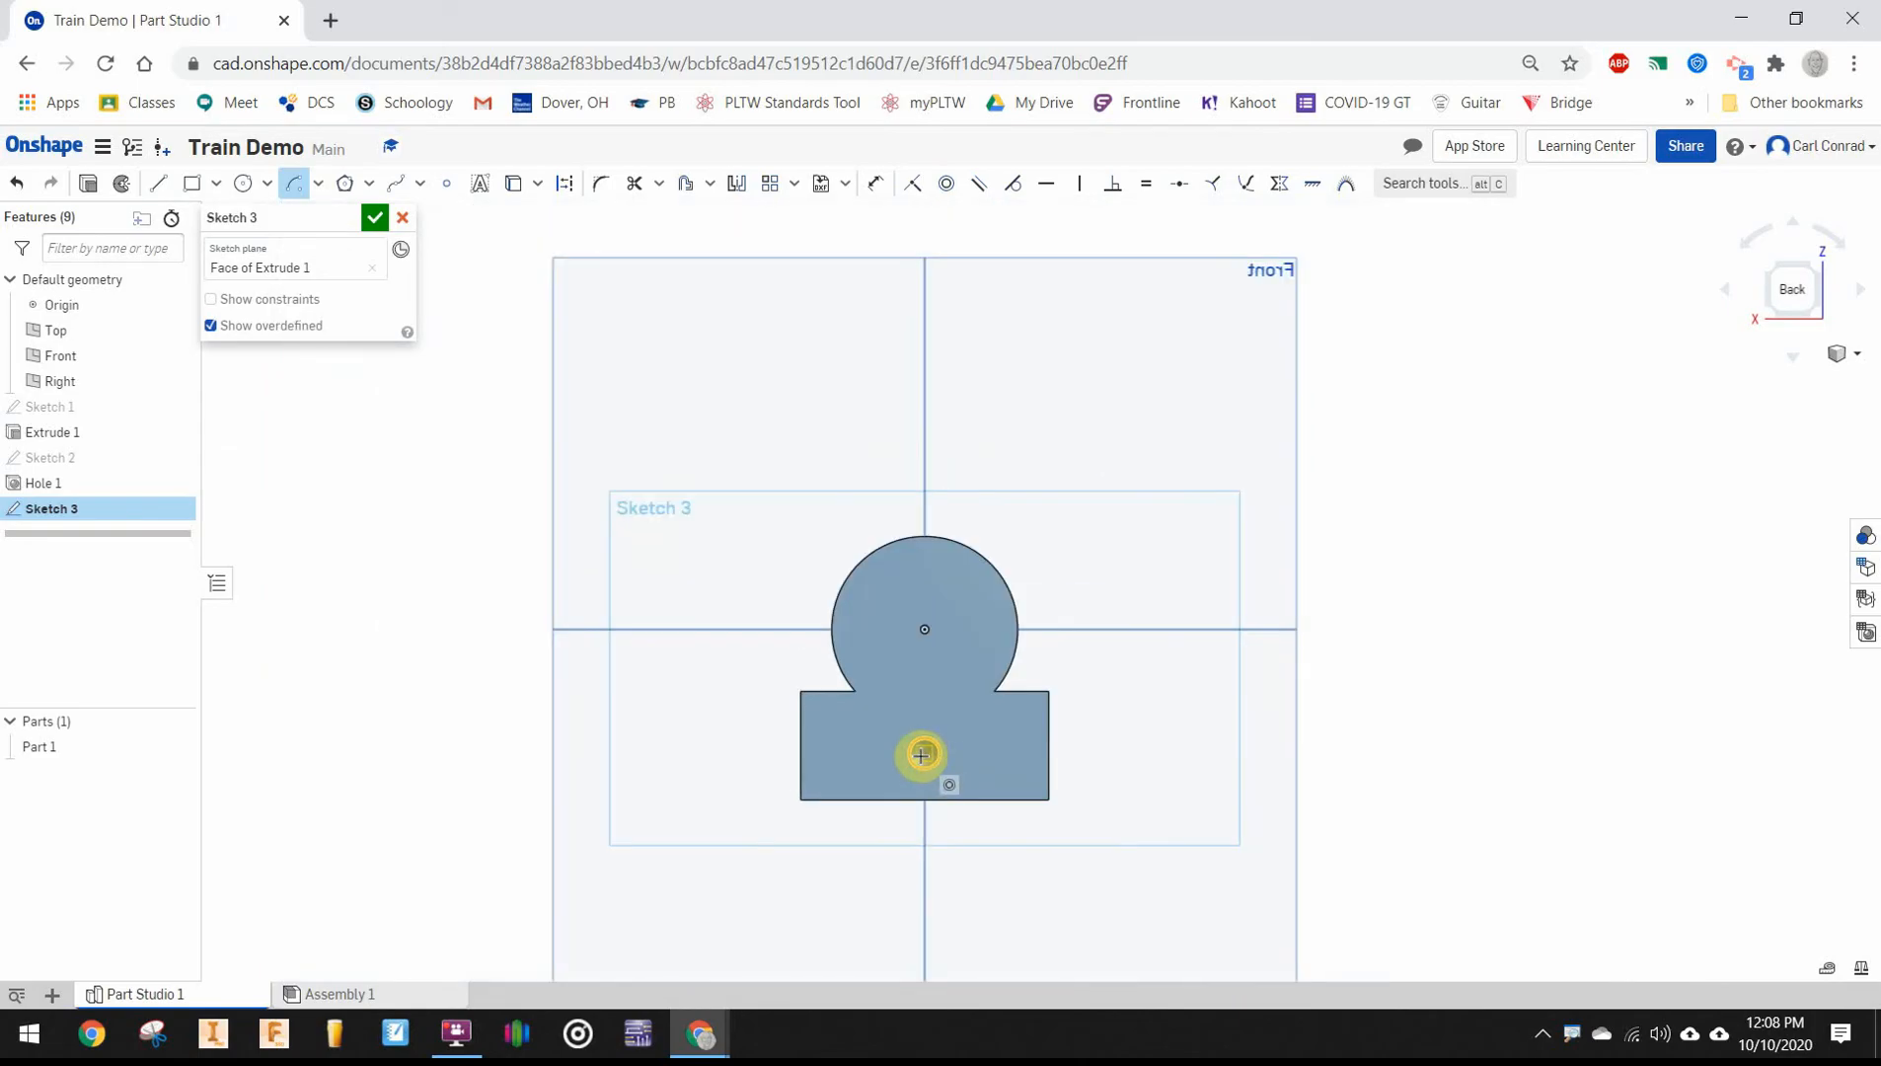
pyautogui.click(923, 752)
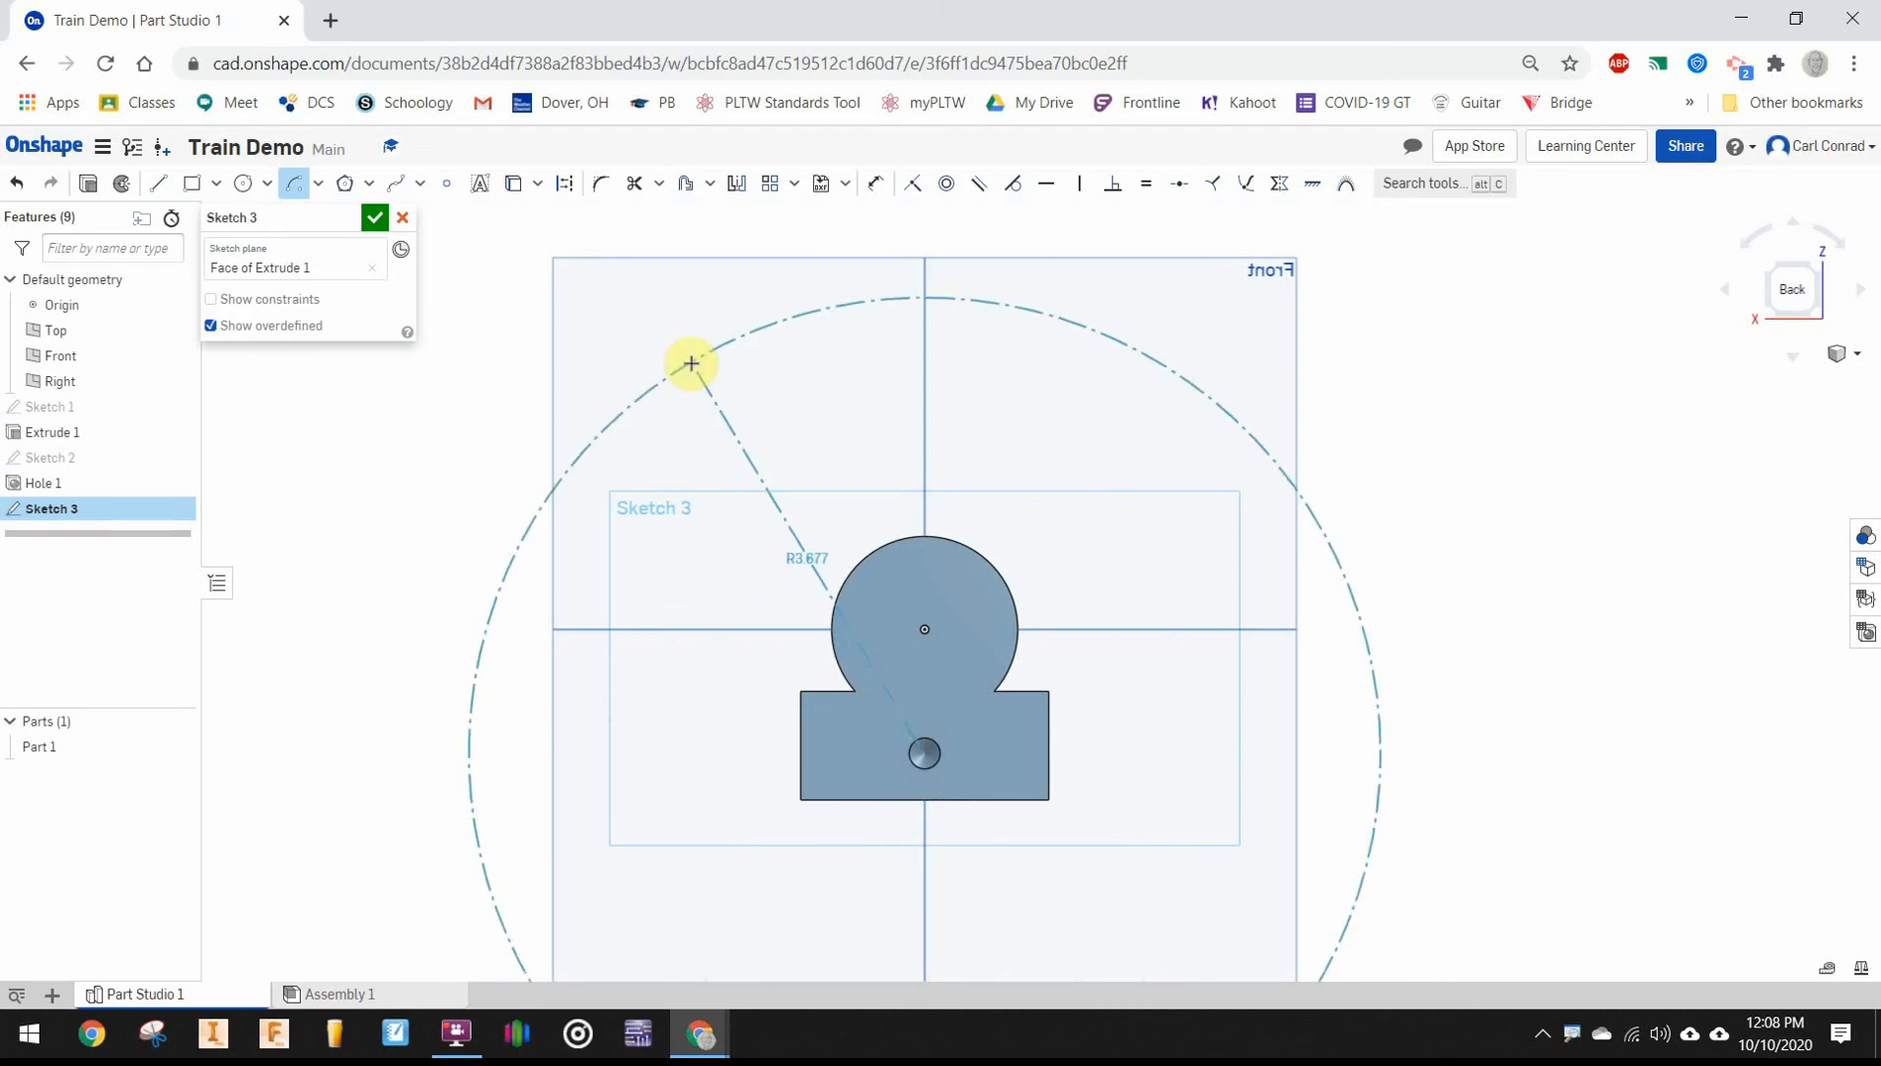
pyautogui.click(658, 366)
pyautogui.click(1177, 429)
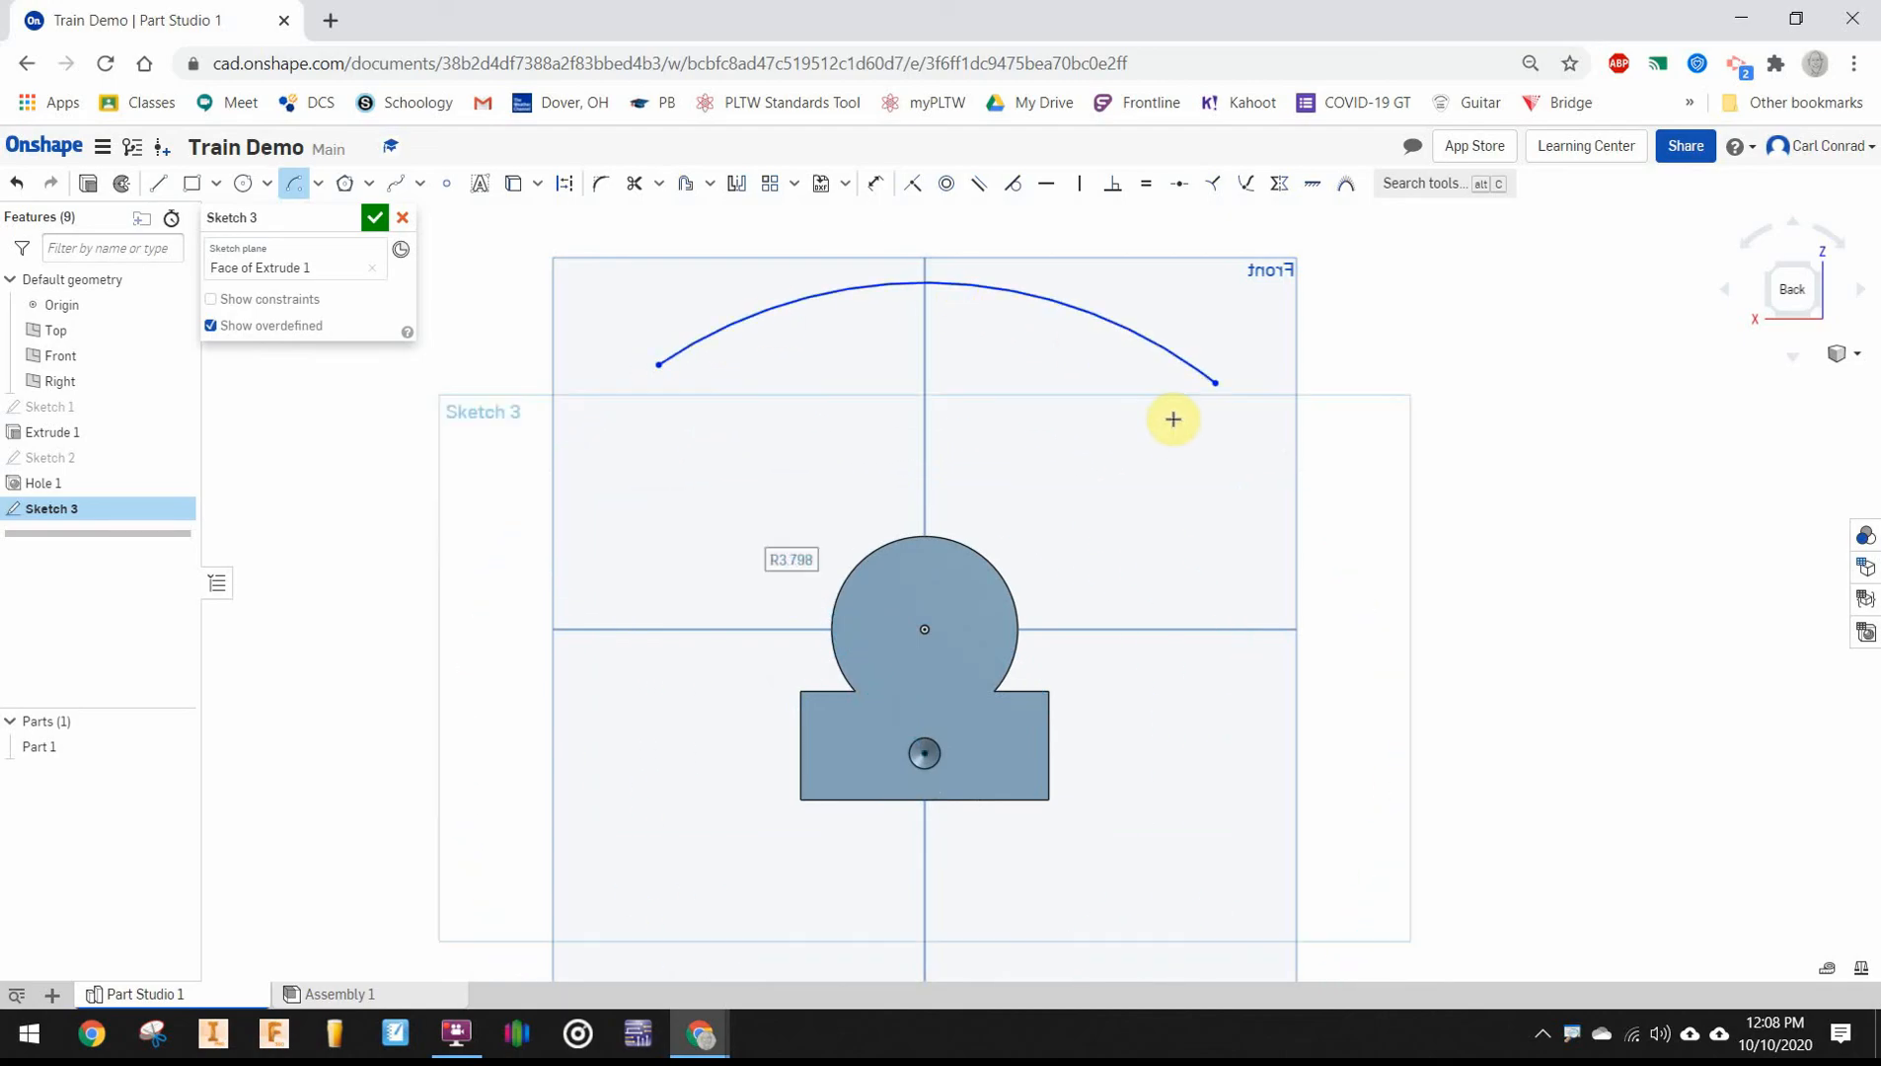
pyautogui.write('2.35')
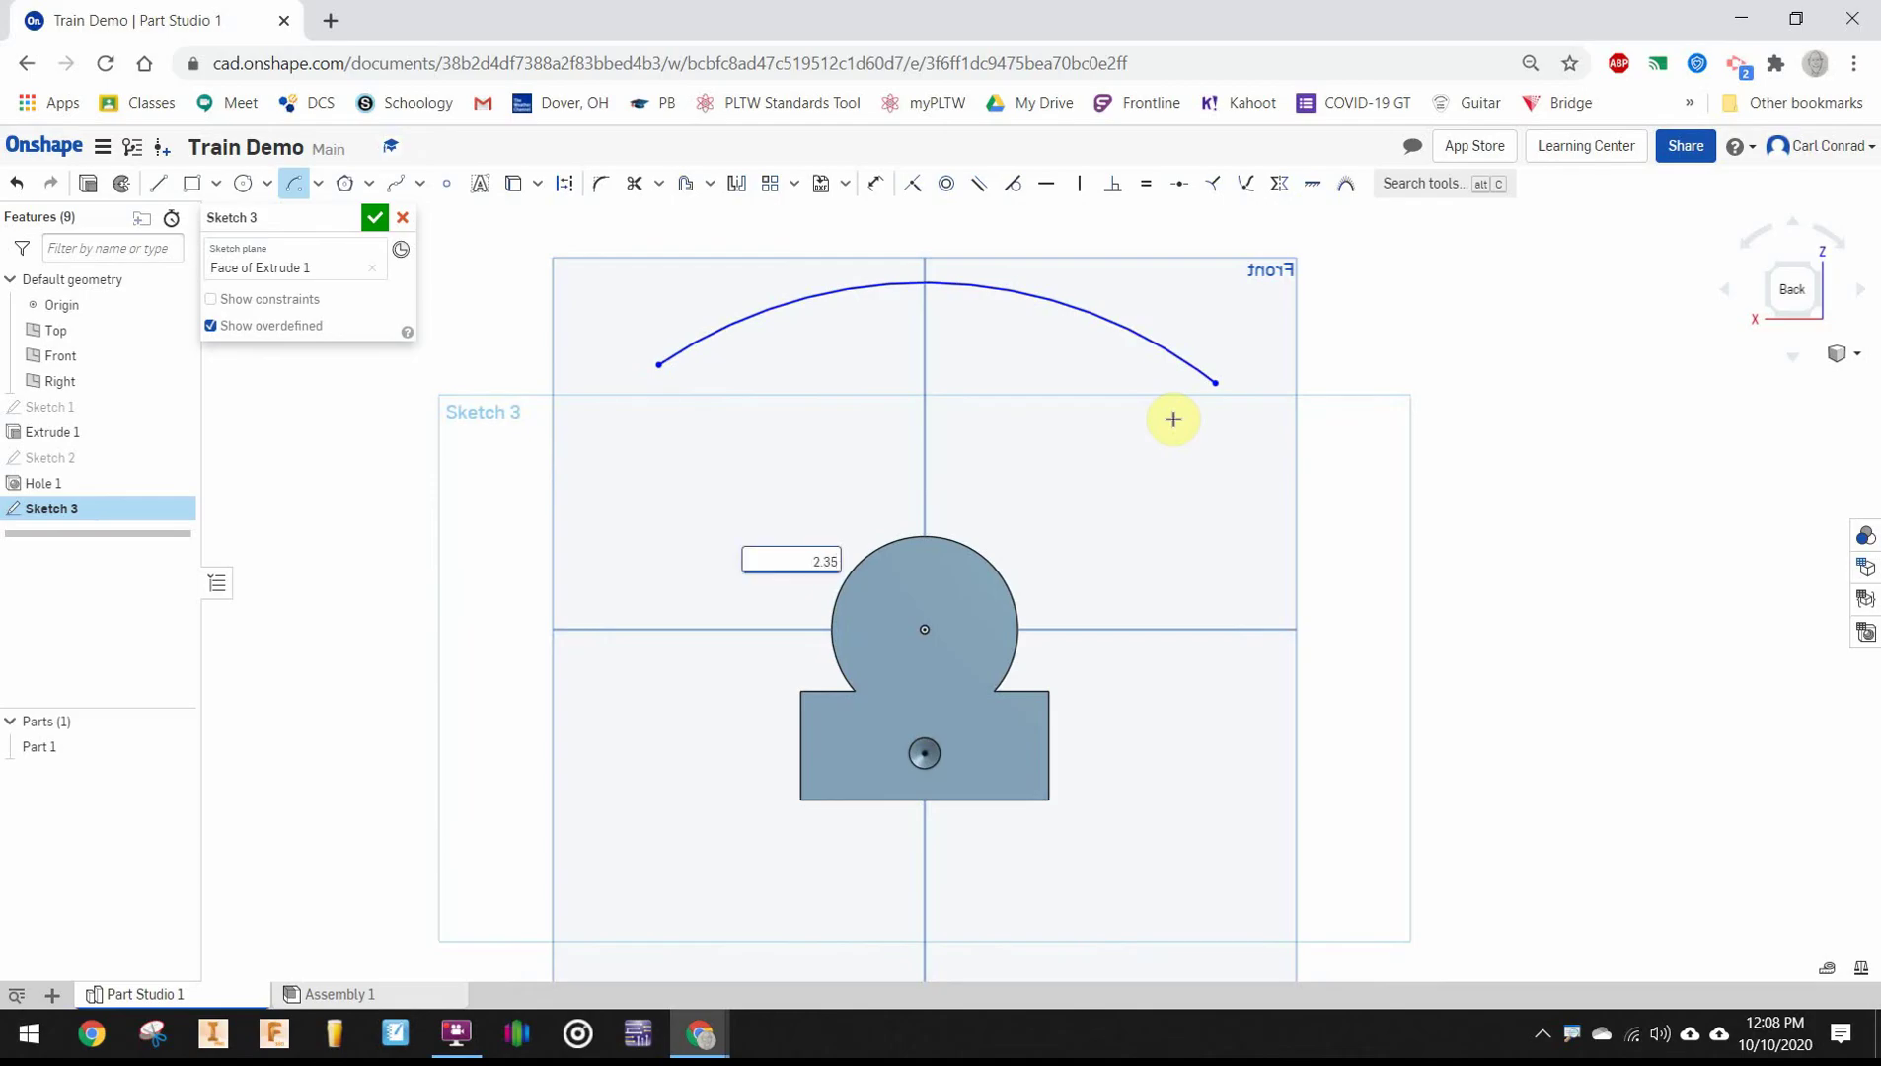
# Apply the 2.35 arc radius and draw vertical lines from both top corners to the arc
pyautogui.press('Return')
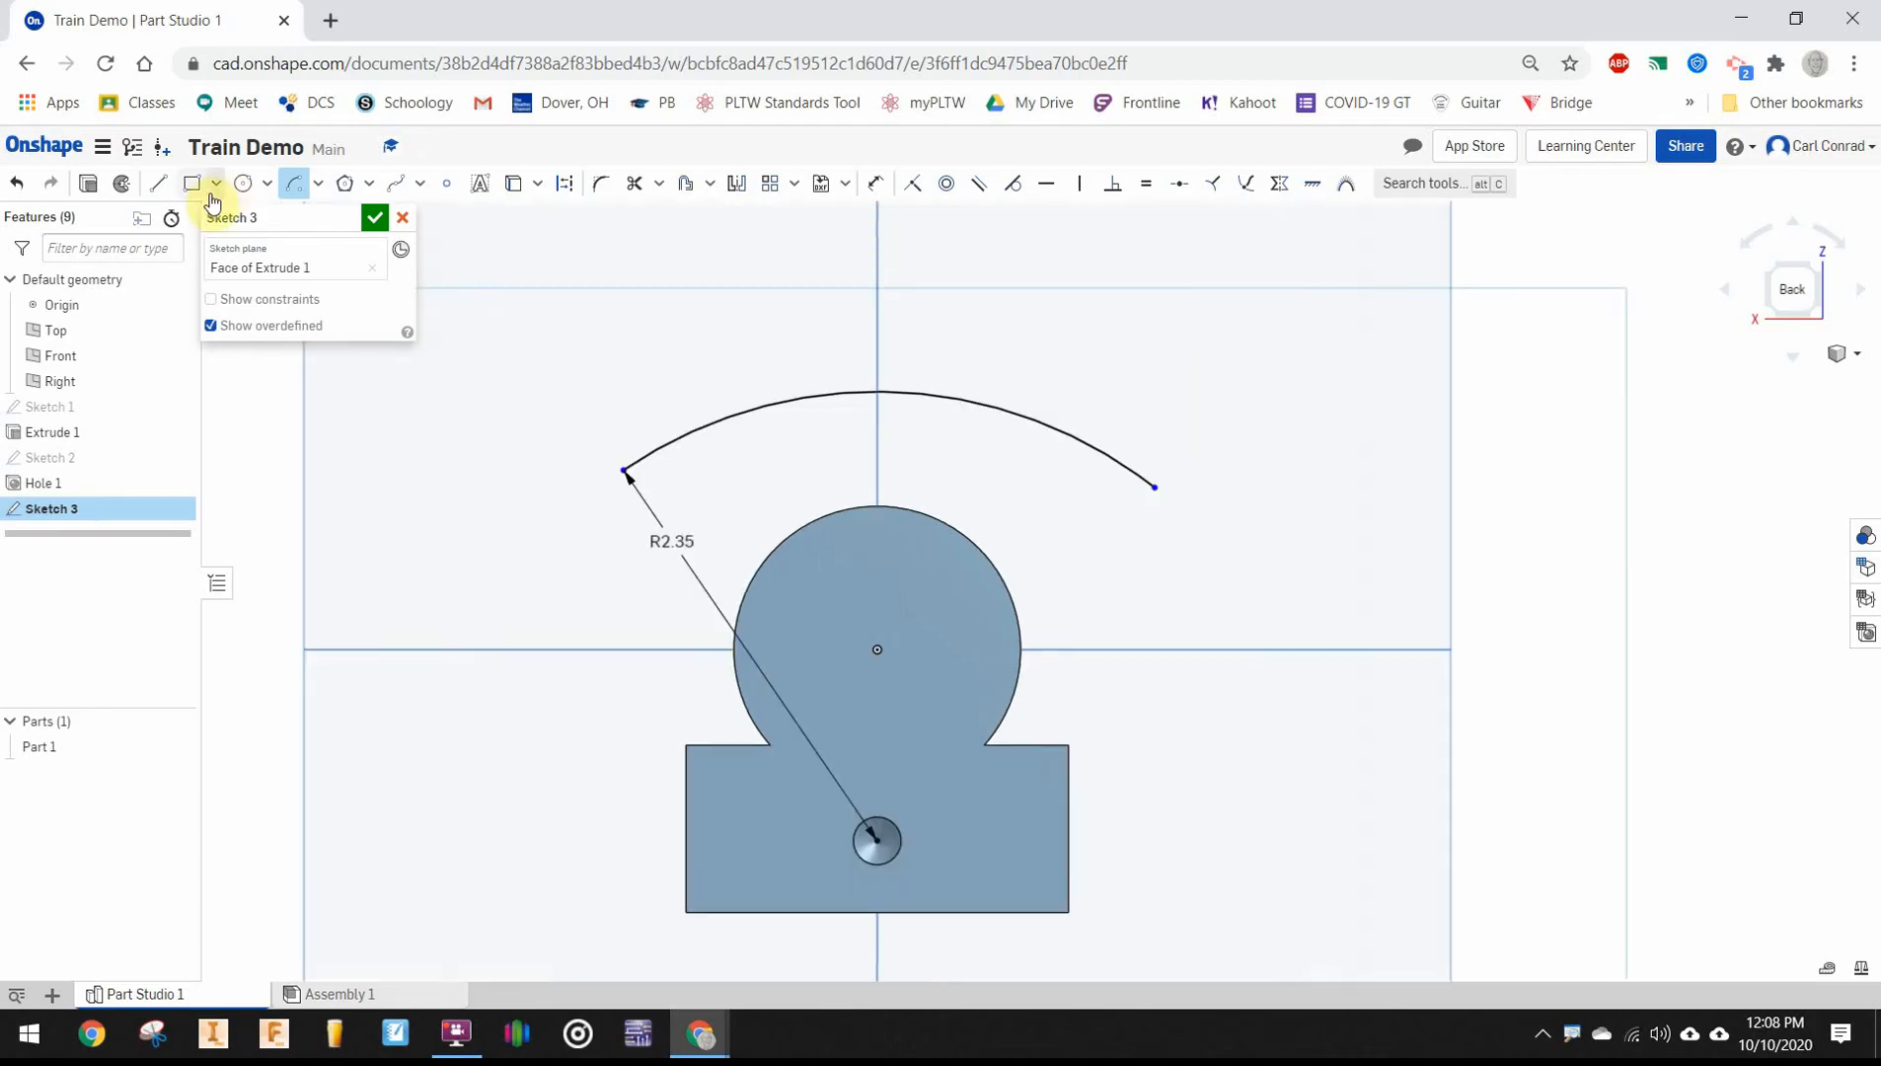
pyautogui.click(157, 181)
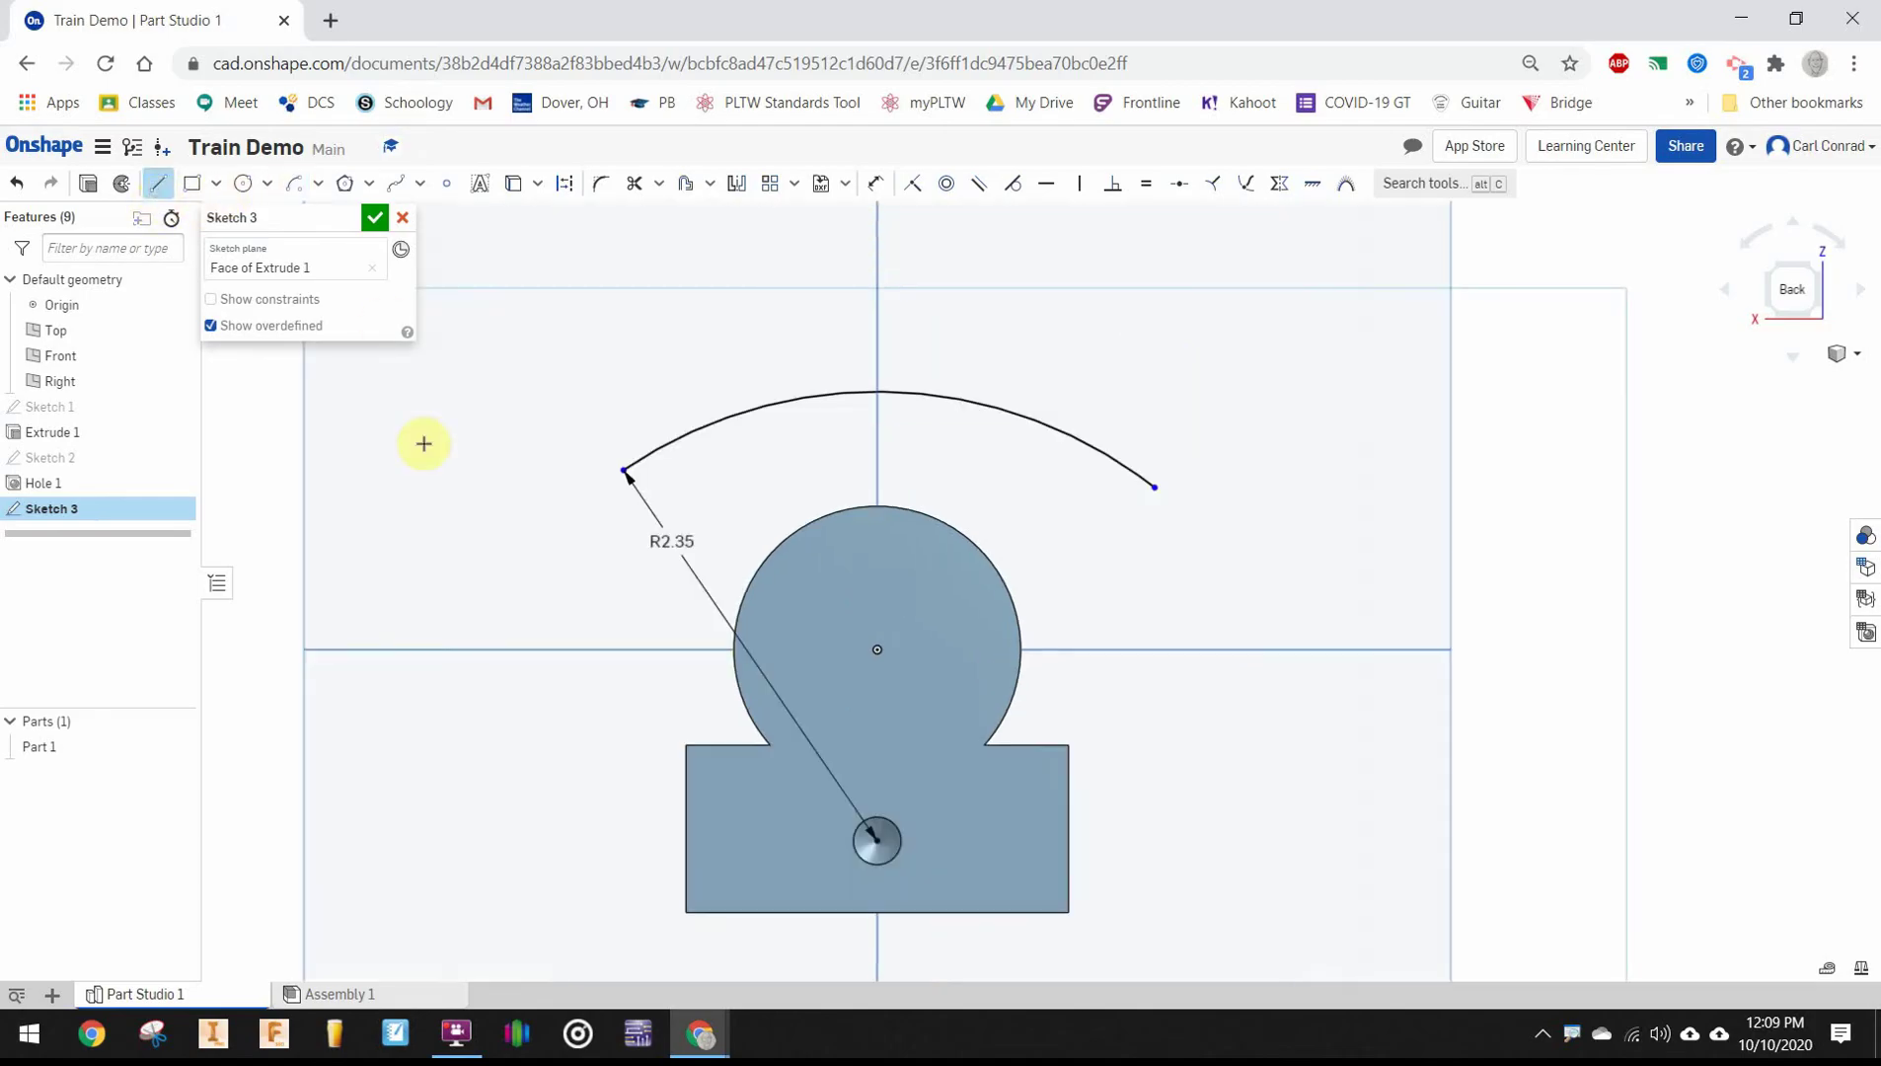
pyautogui.click(682, 746)
pyautogui.click(691, 436)
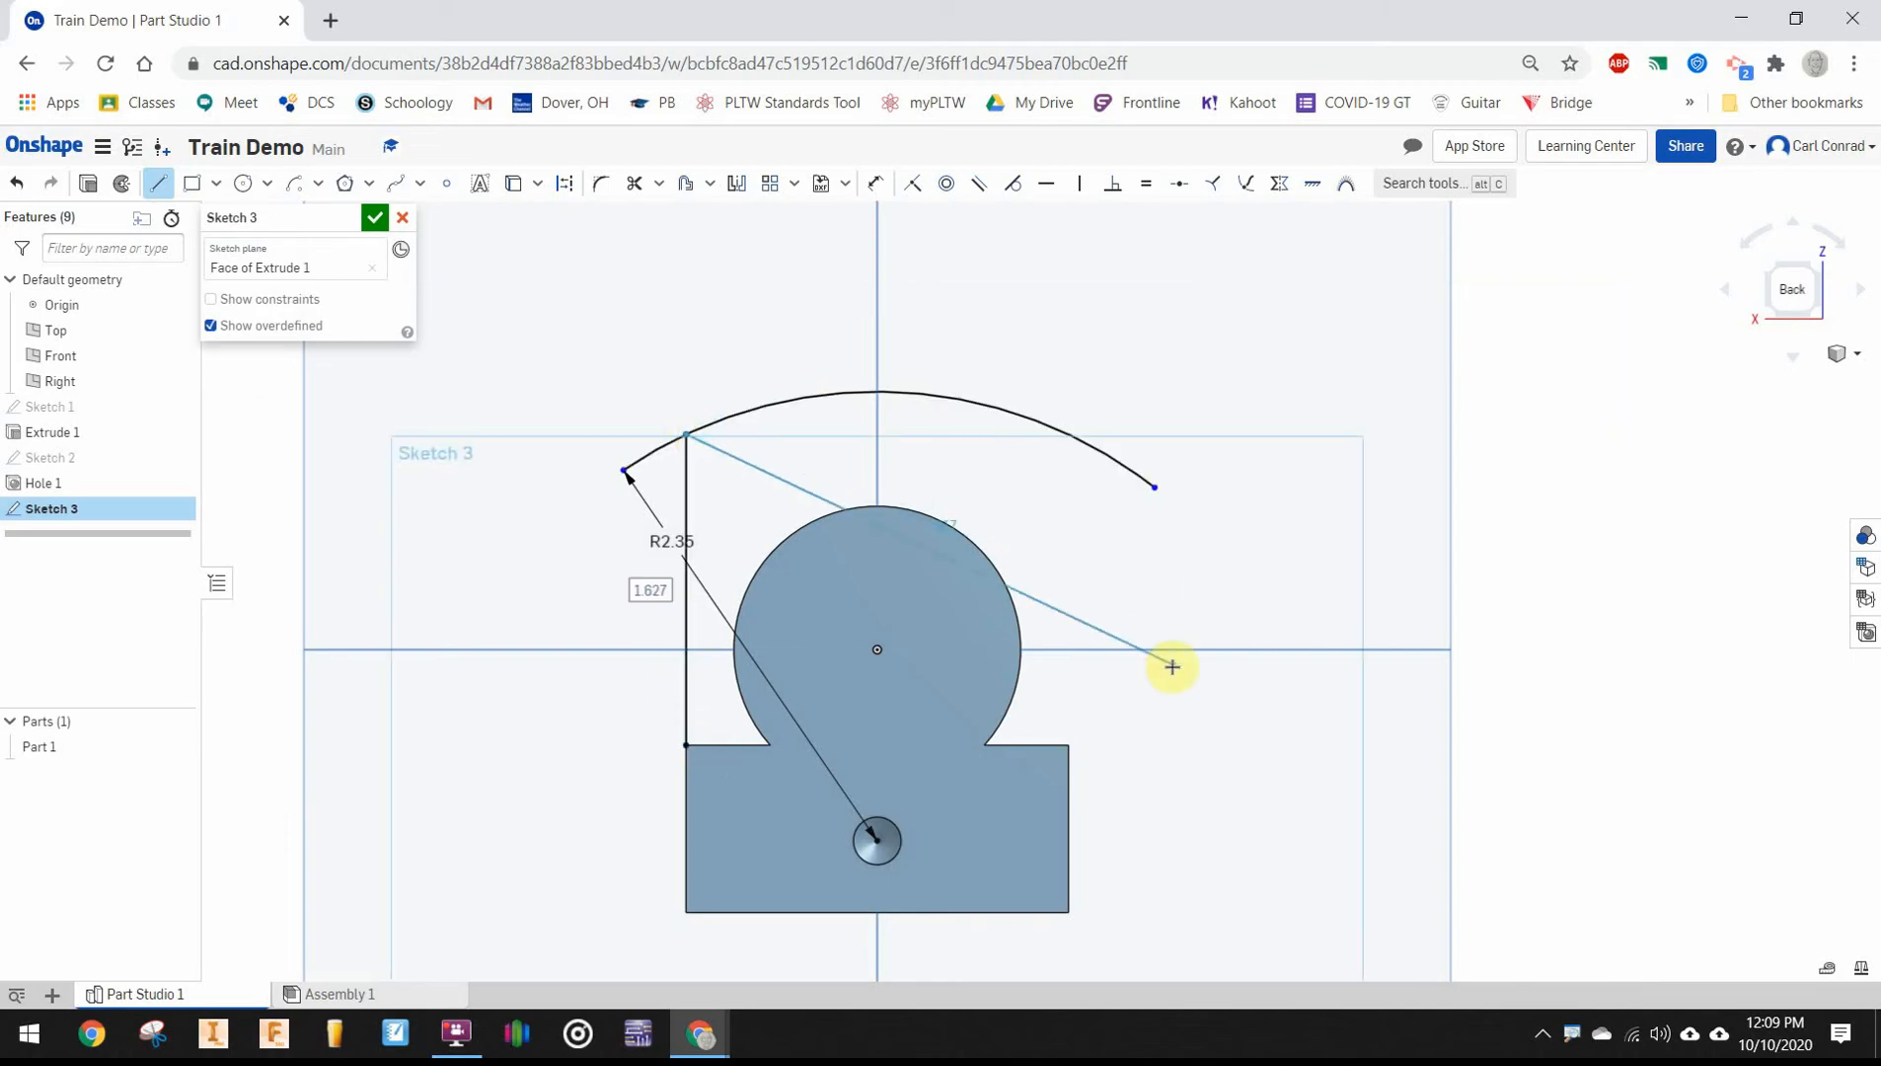
pyautogui.press('Escape')
pyautogui.press('l')
pyautogui.click(1069, 746)
pyautogui.click(1069, 436)
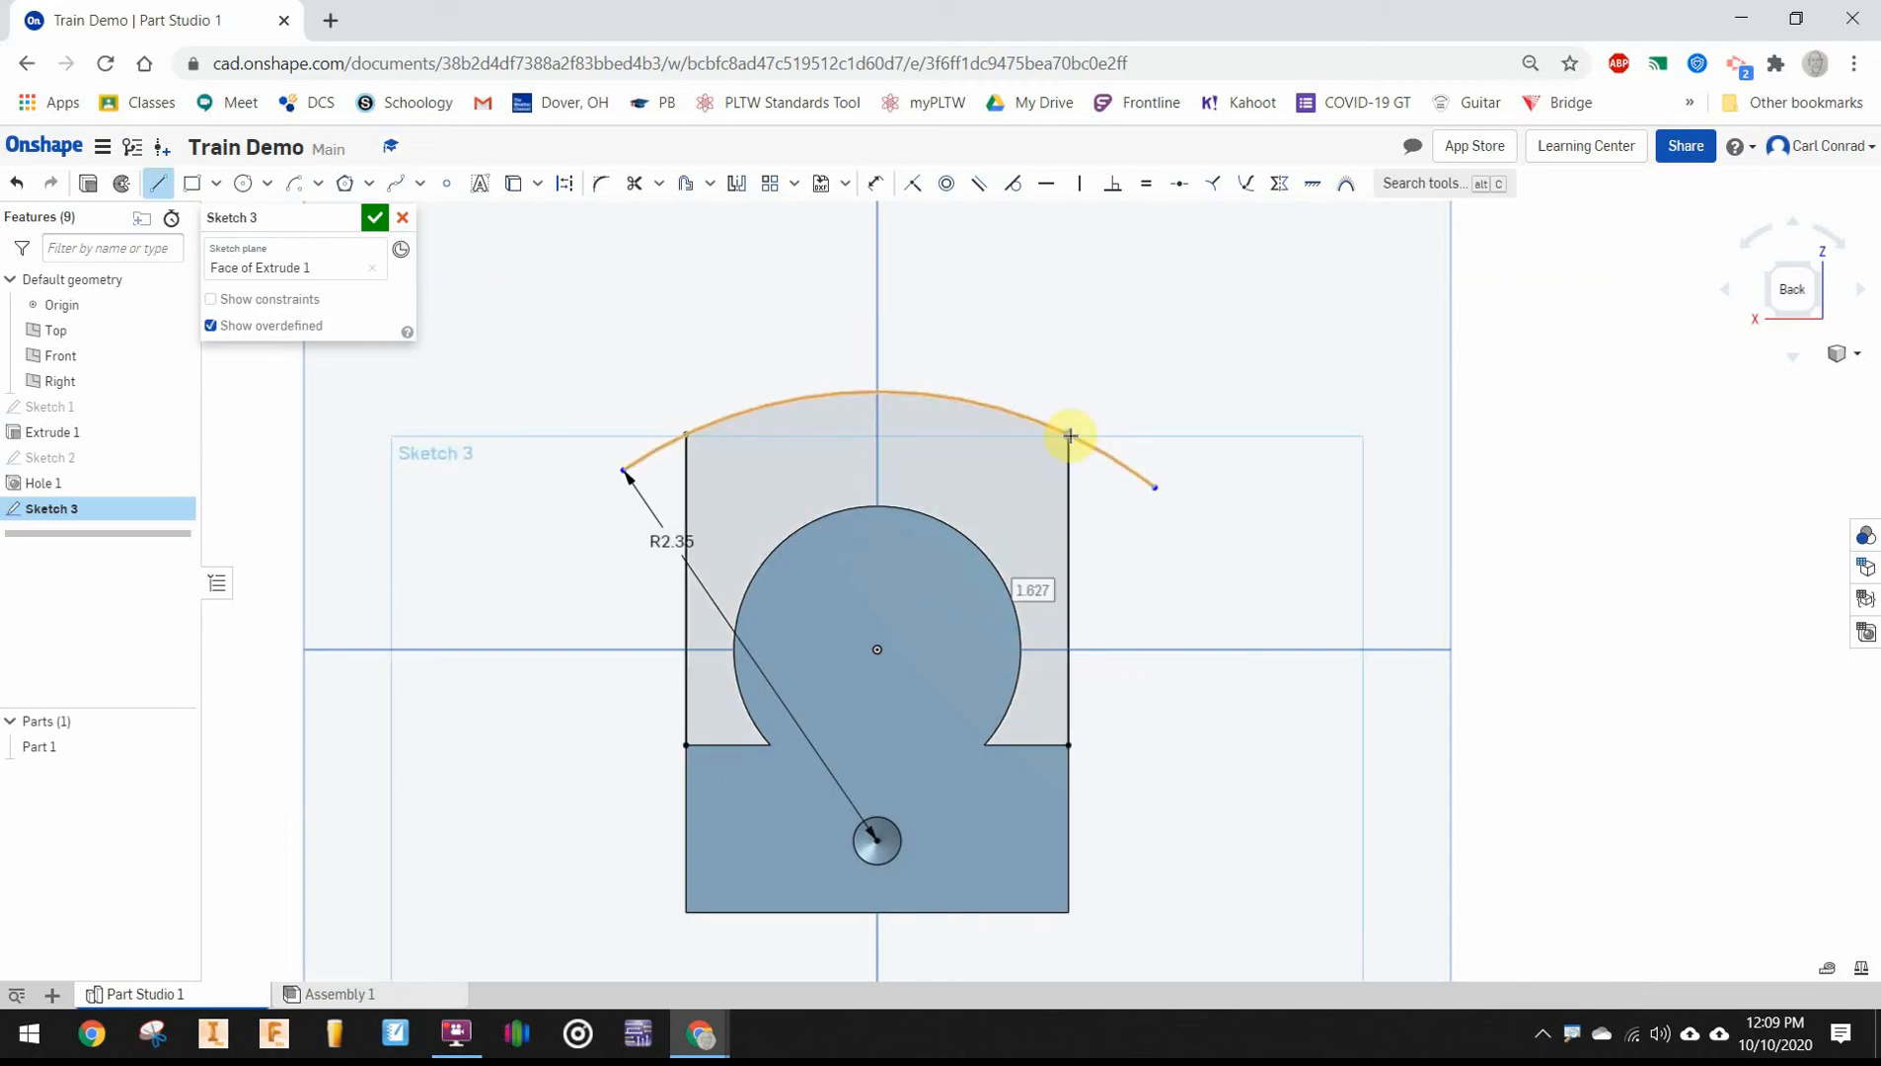
pyautogui.press('Escape')
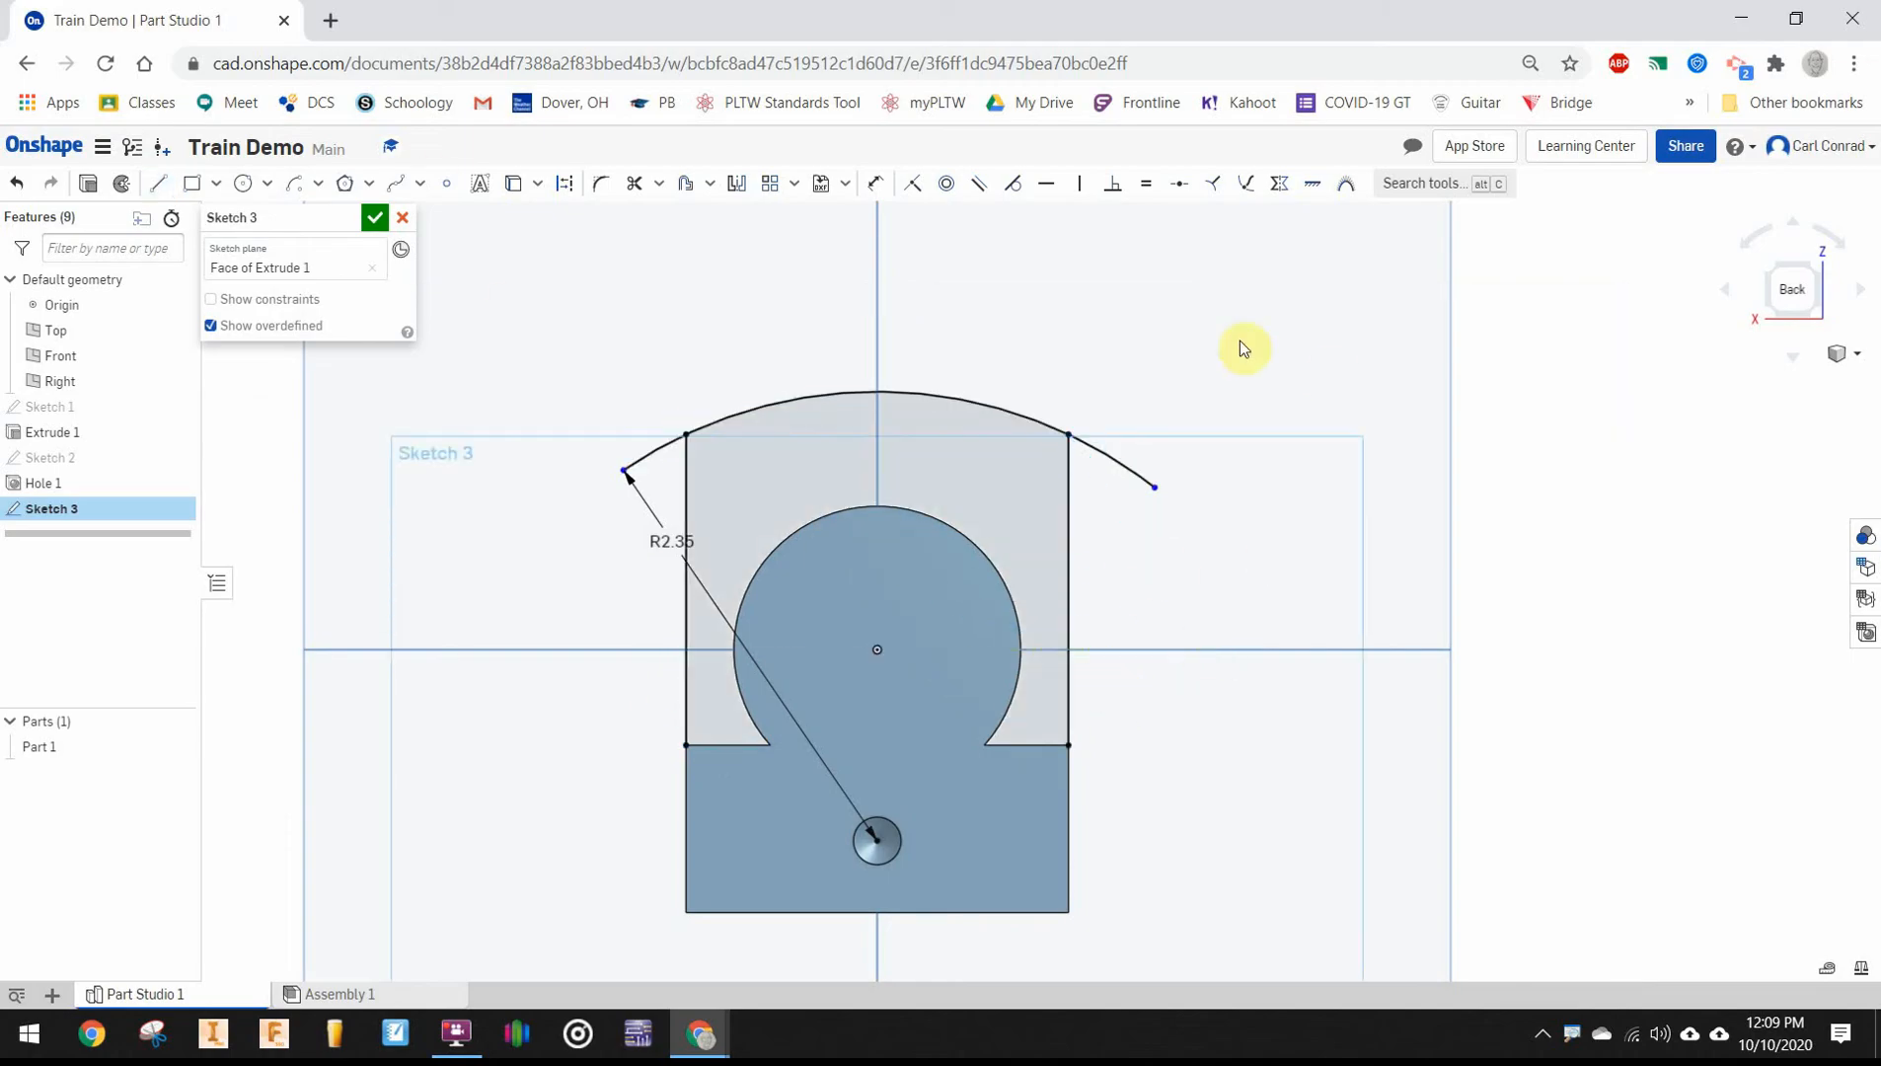
# Trim away the arc's overhang outside the lines
pyautogui.click(634, 184)
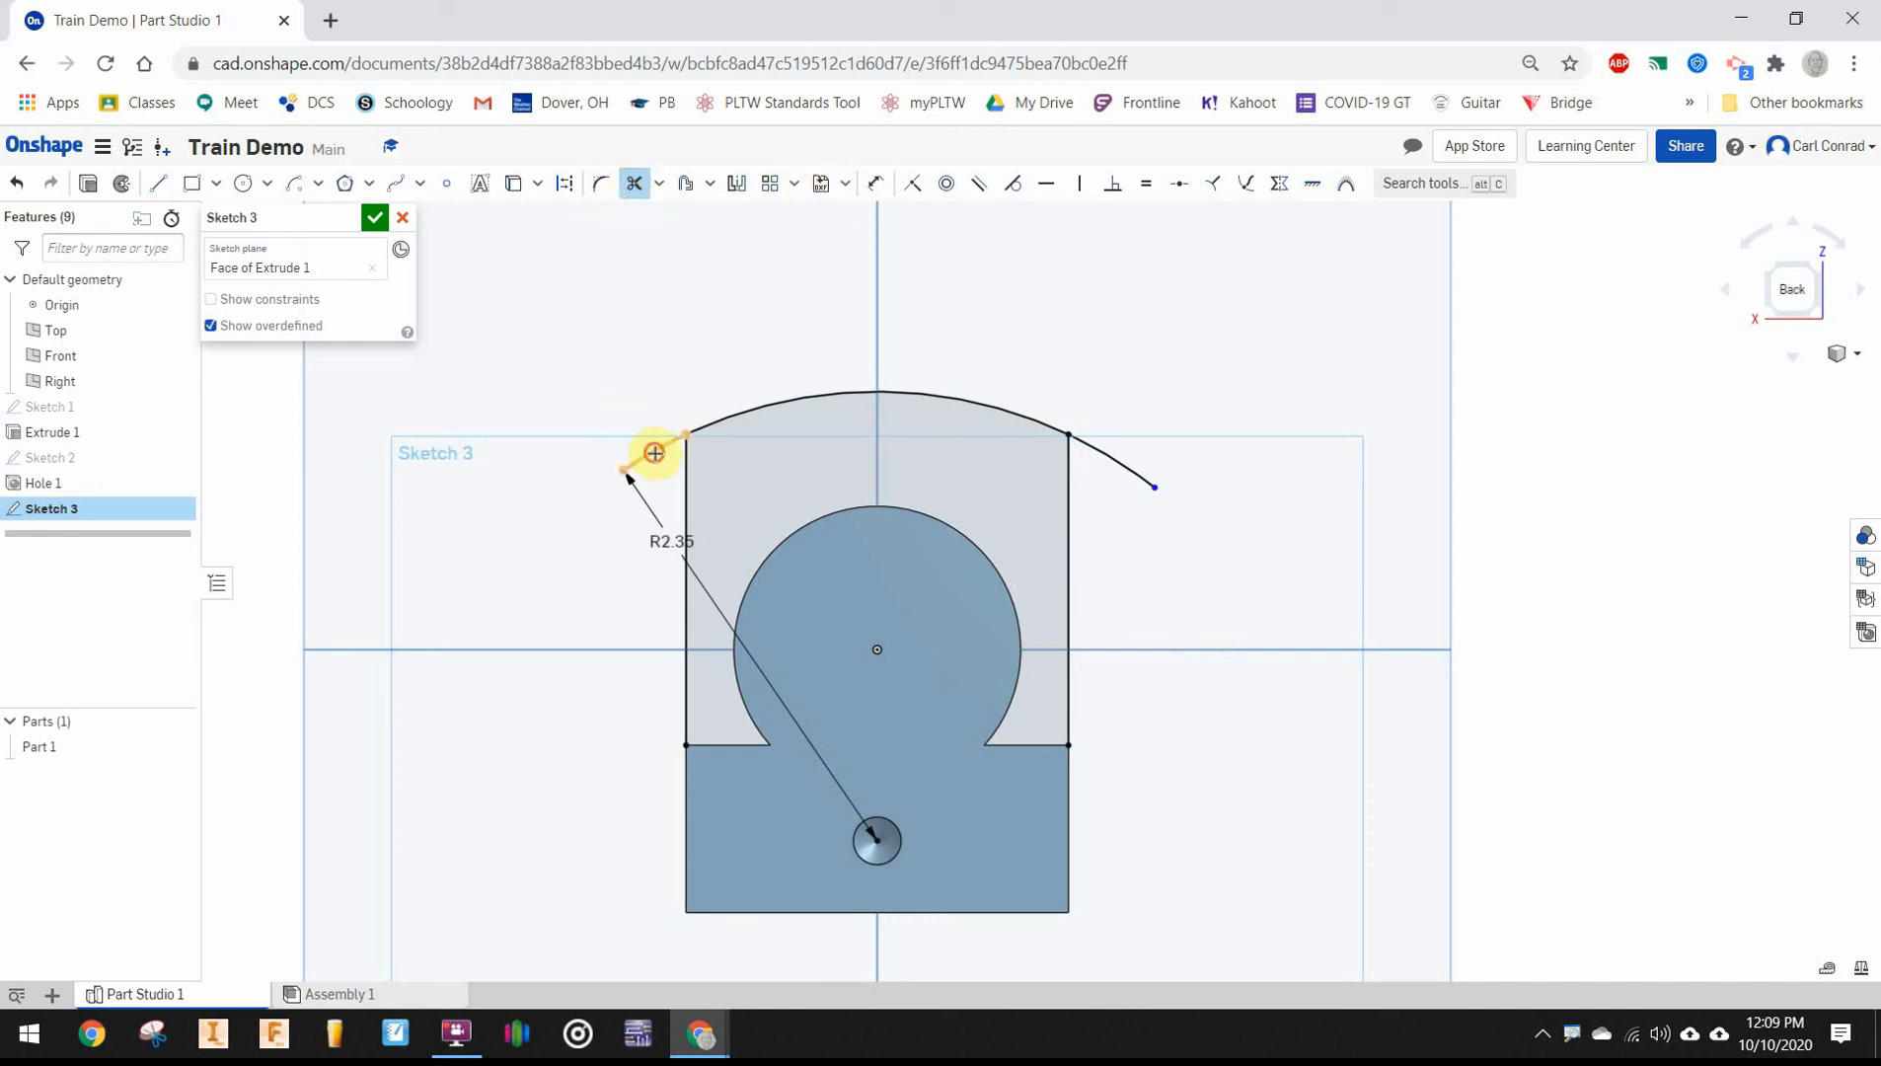
pyautogui.click(1135, 477)
# Finish Sketch 3 and extrude the arched profile, adding it to Part 1 as the cab block
pyautogui.click(1772, 268)
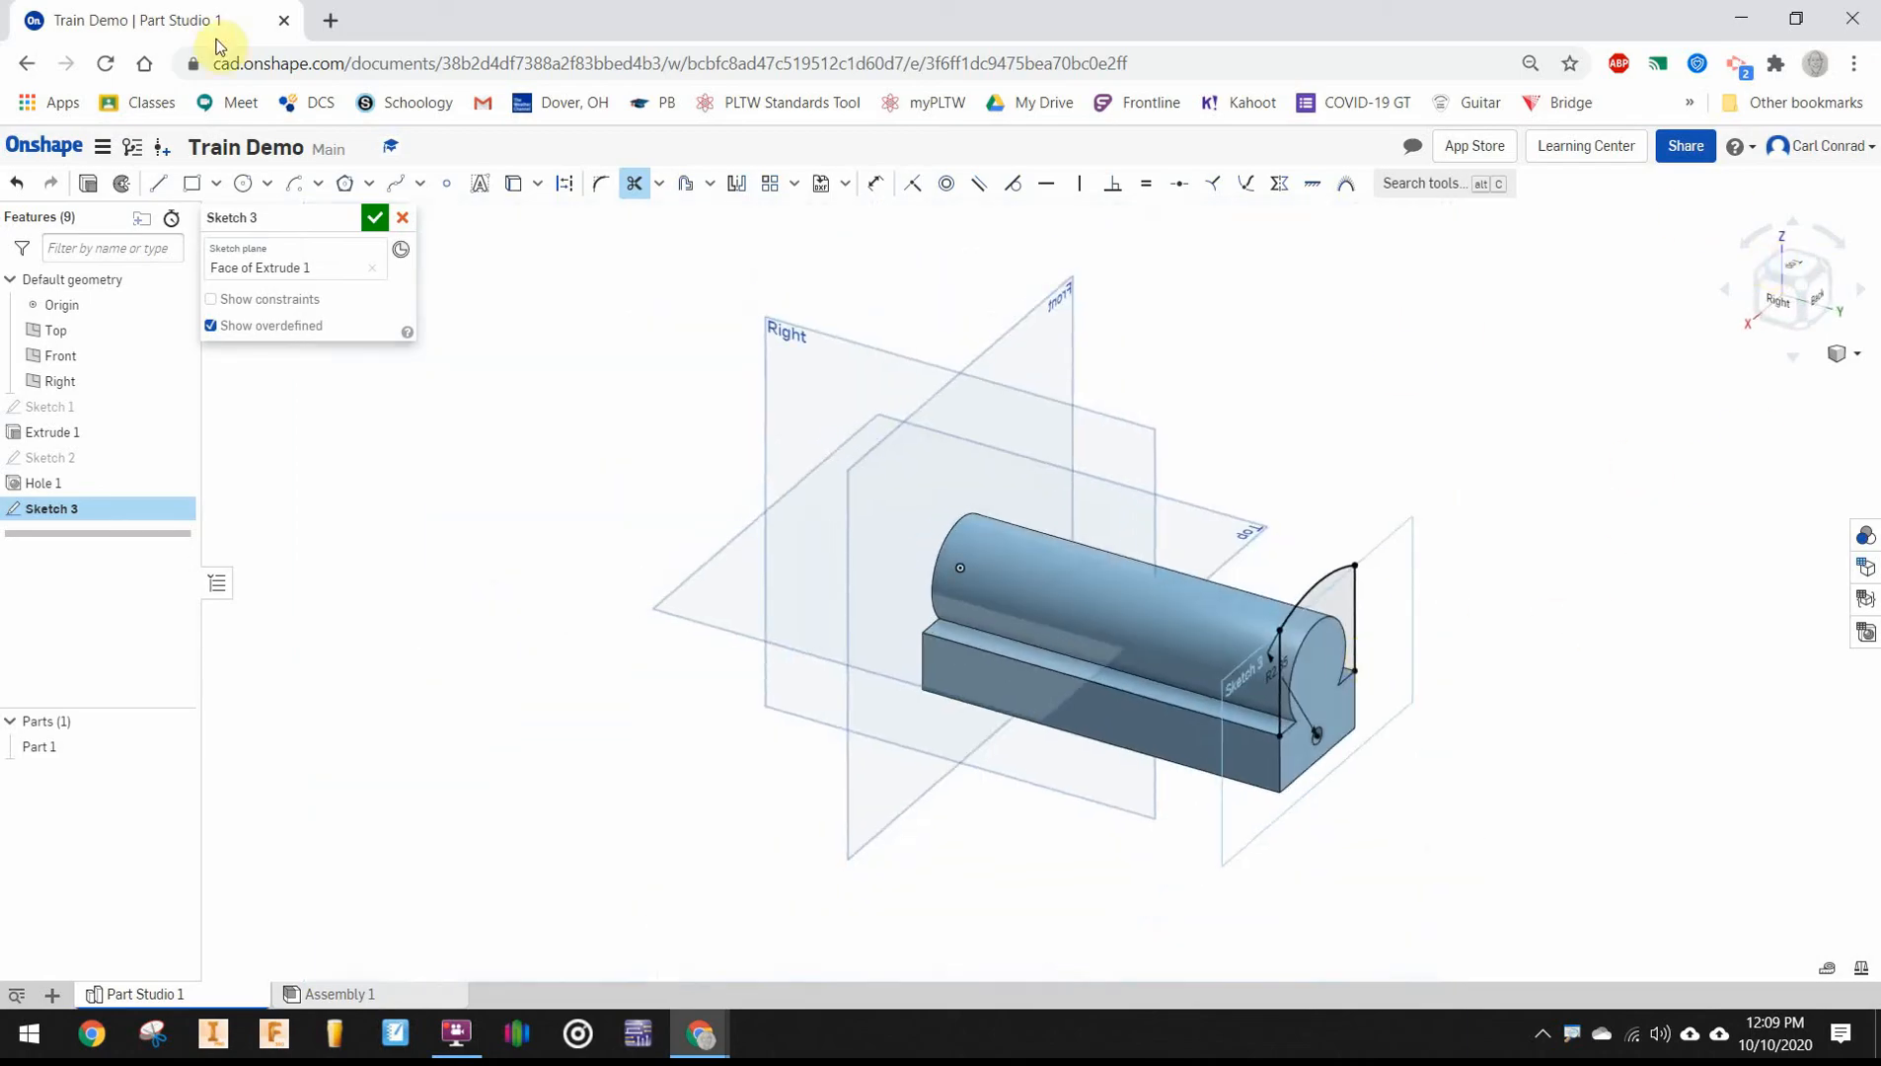
pyautogui.click(375, 217)
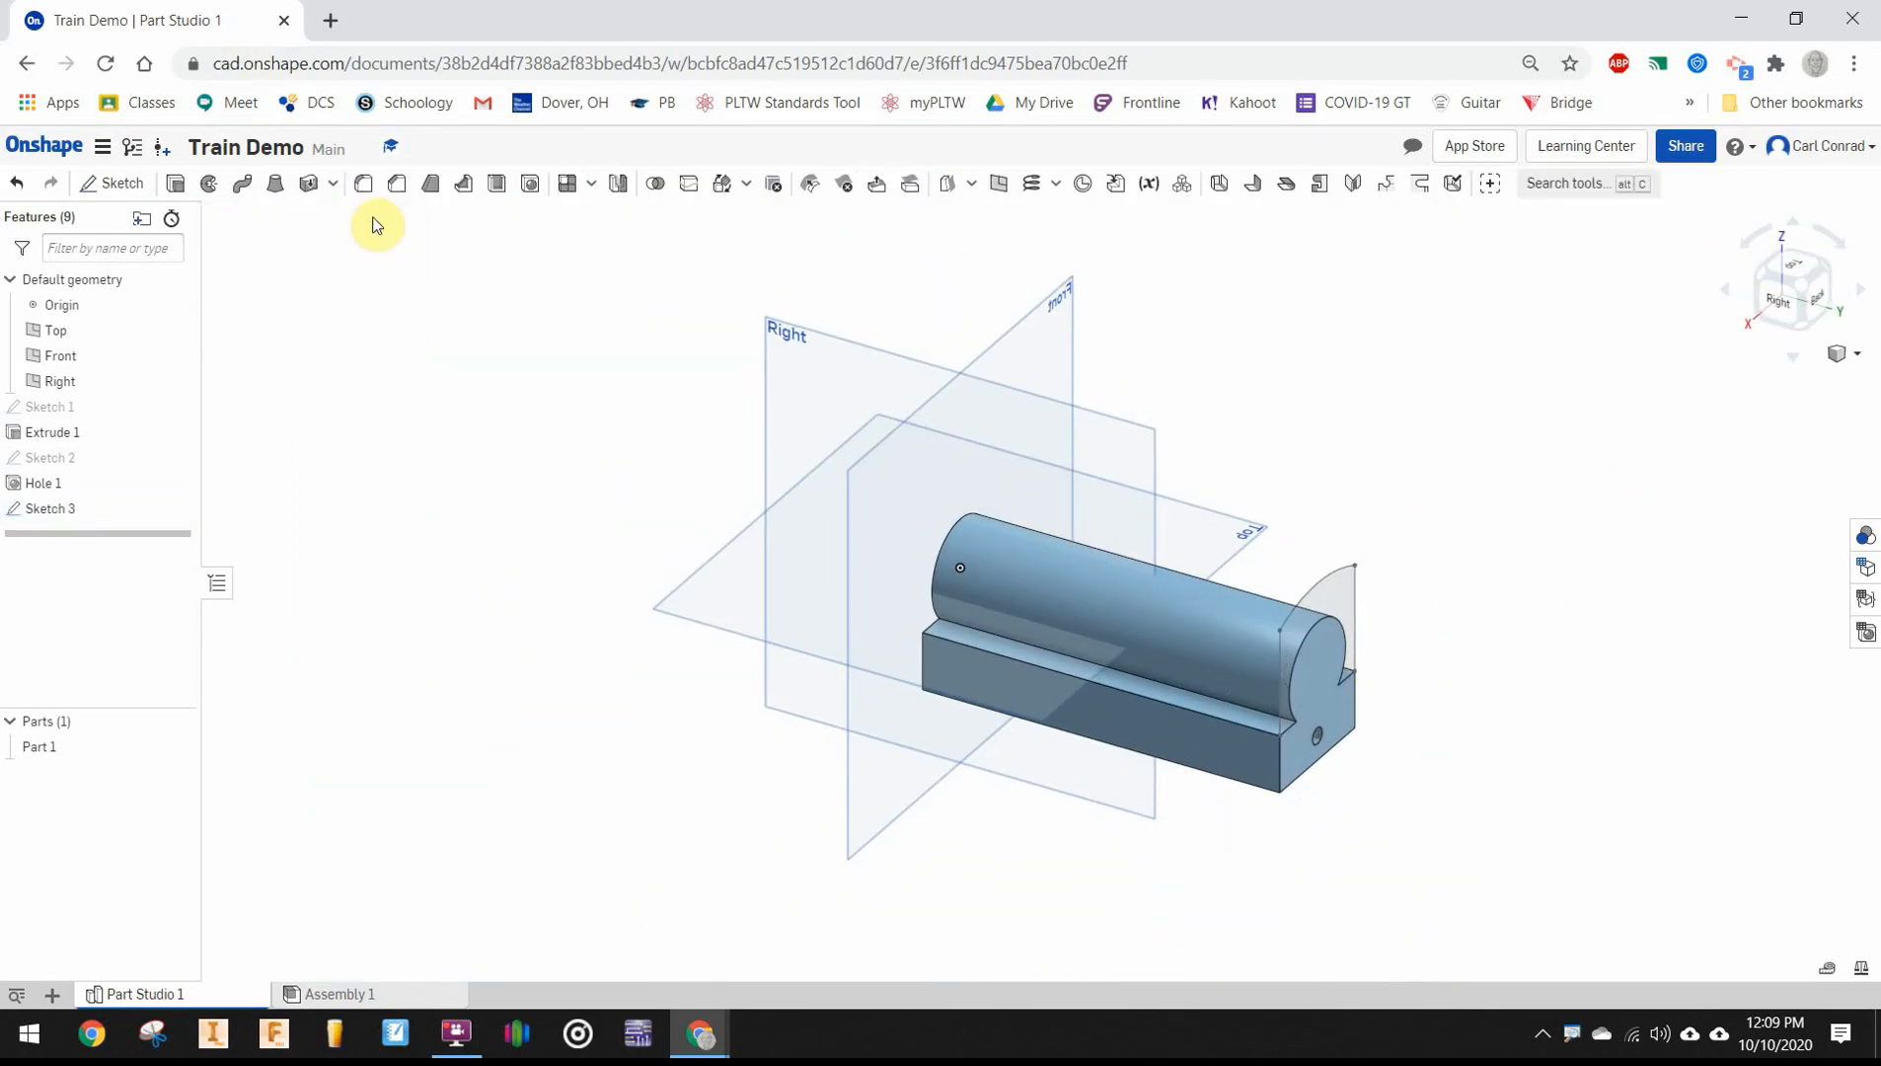
pyautogui.click(175, 182)
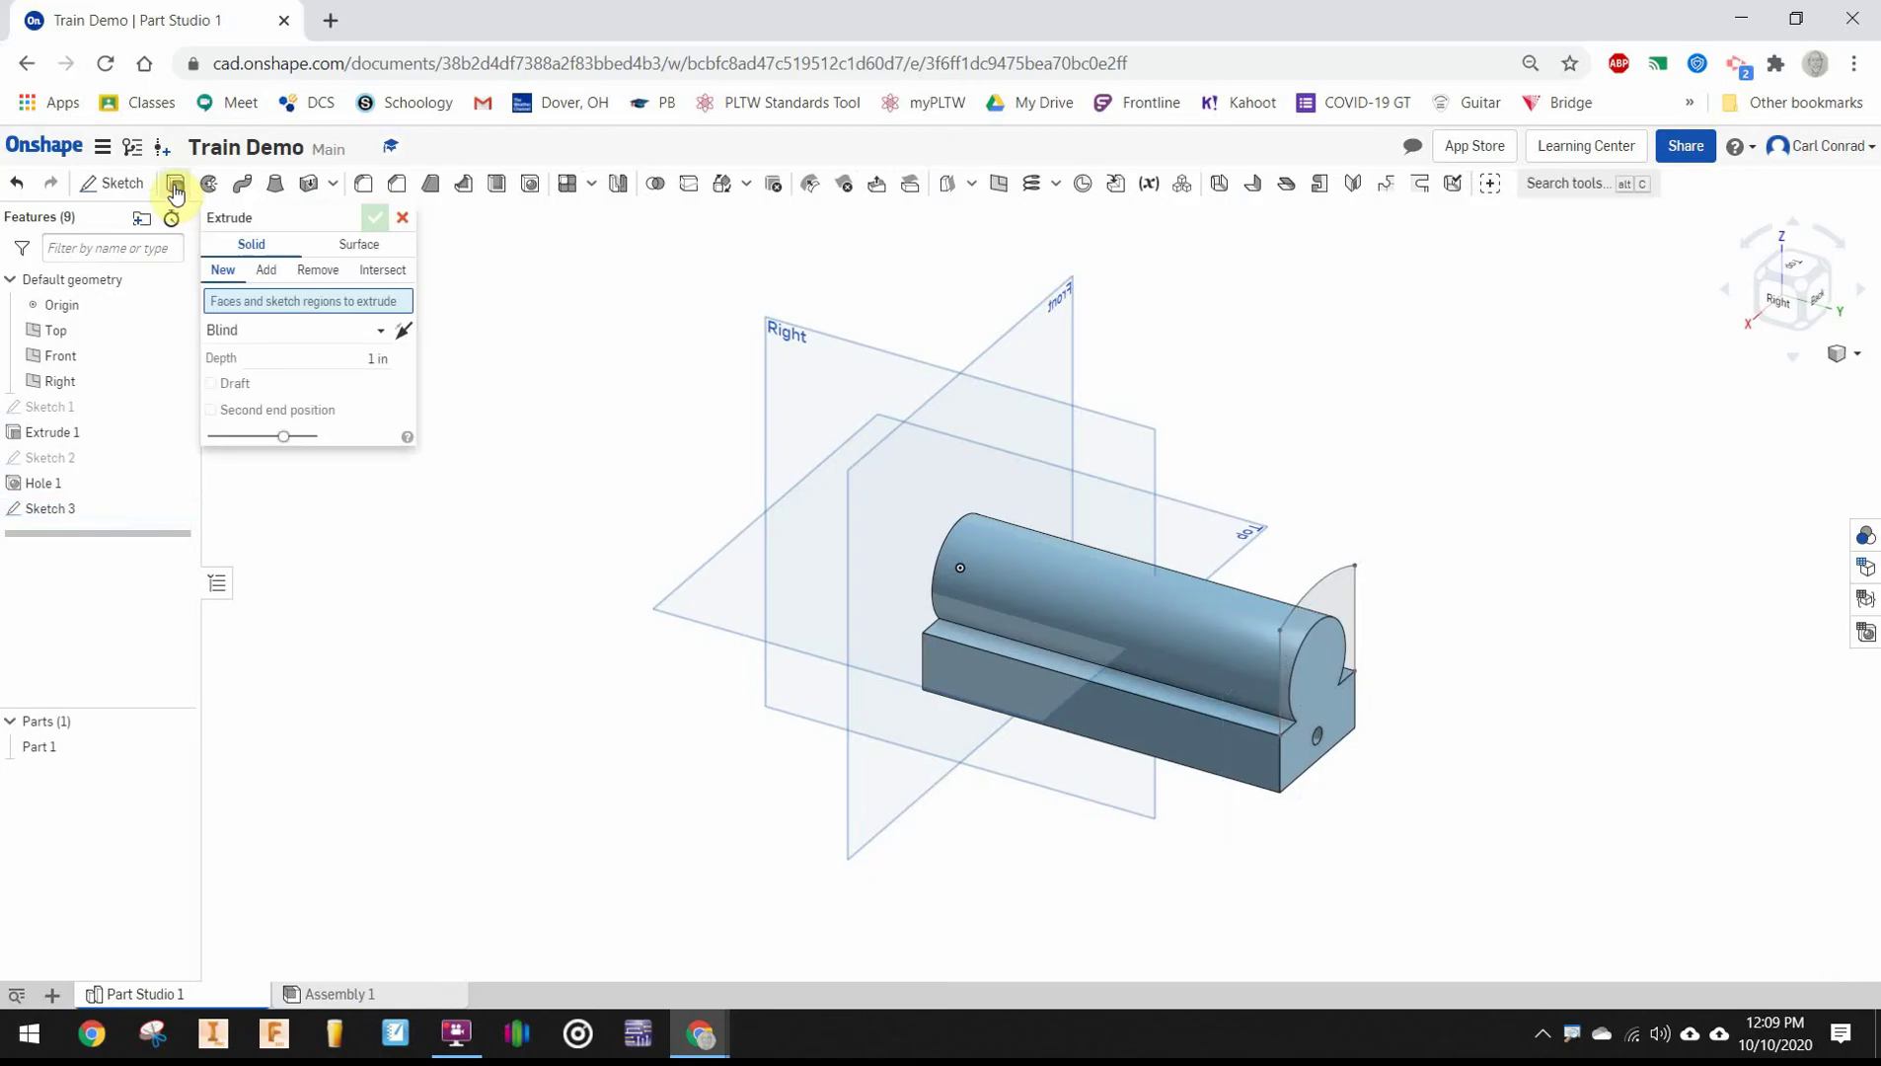
pyautogui.click(1318, 609)
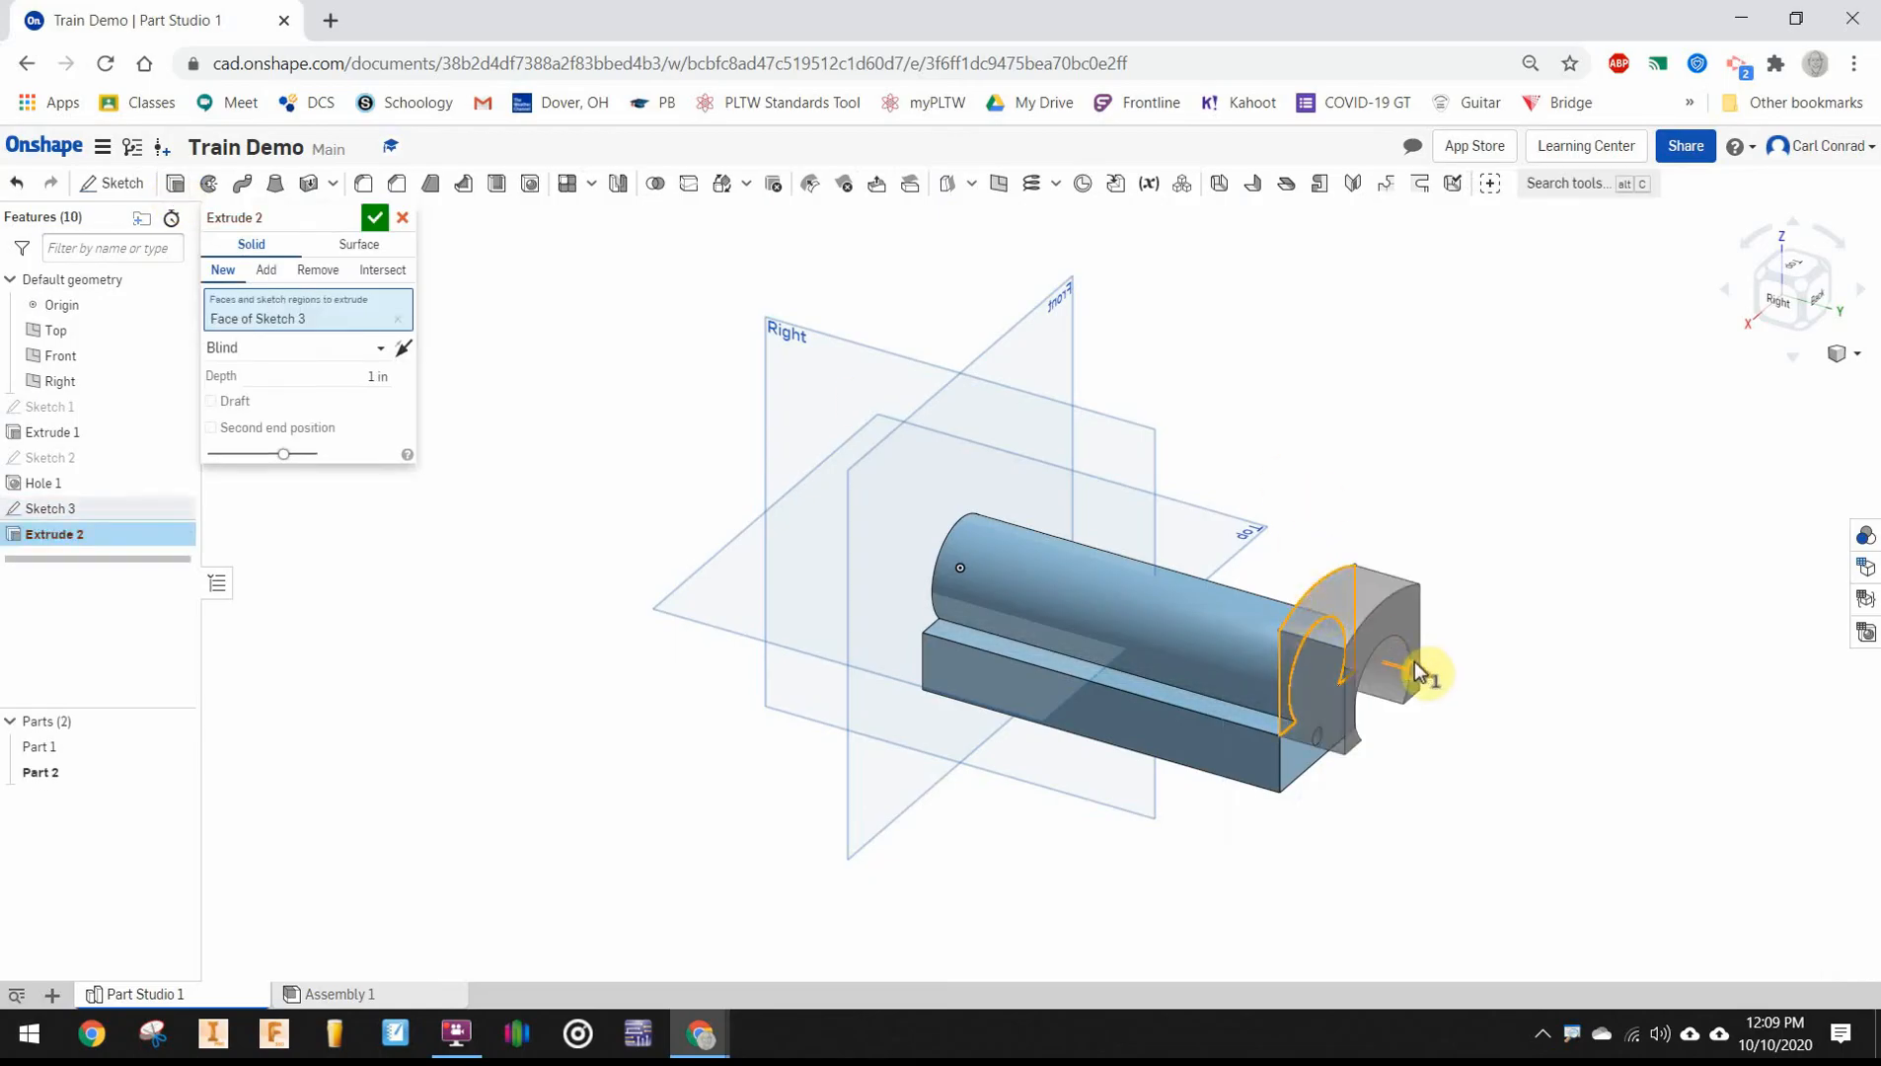
pyautogui.click(294, 376)
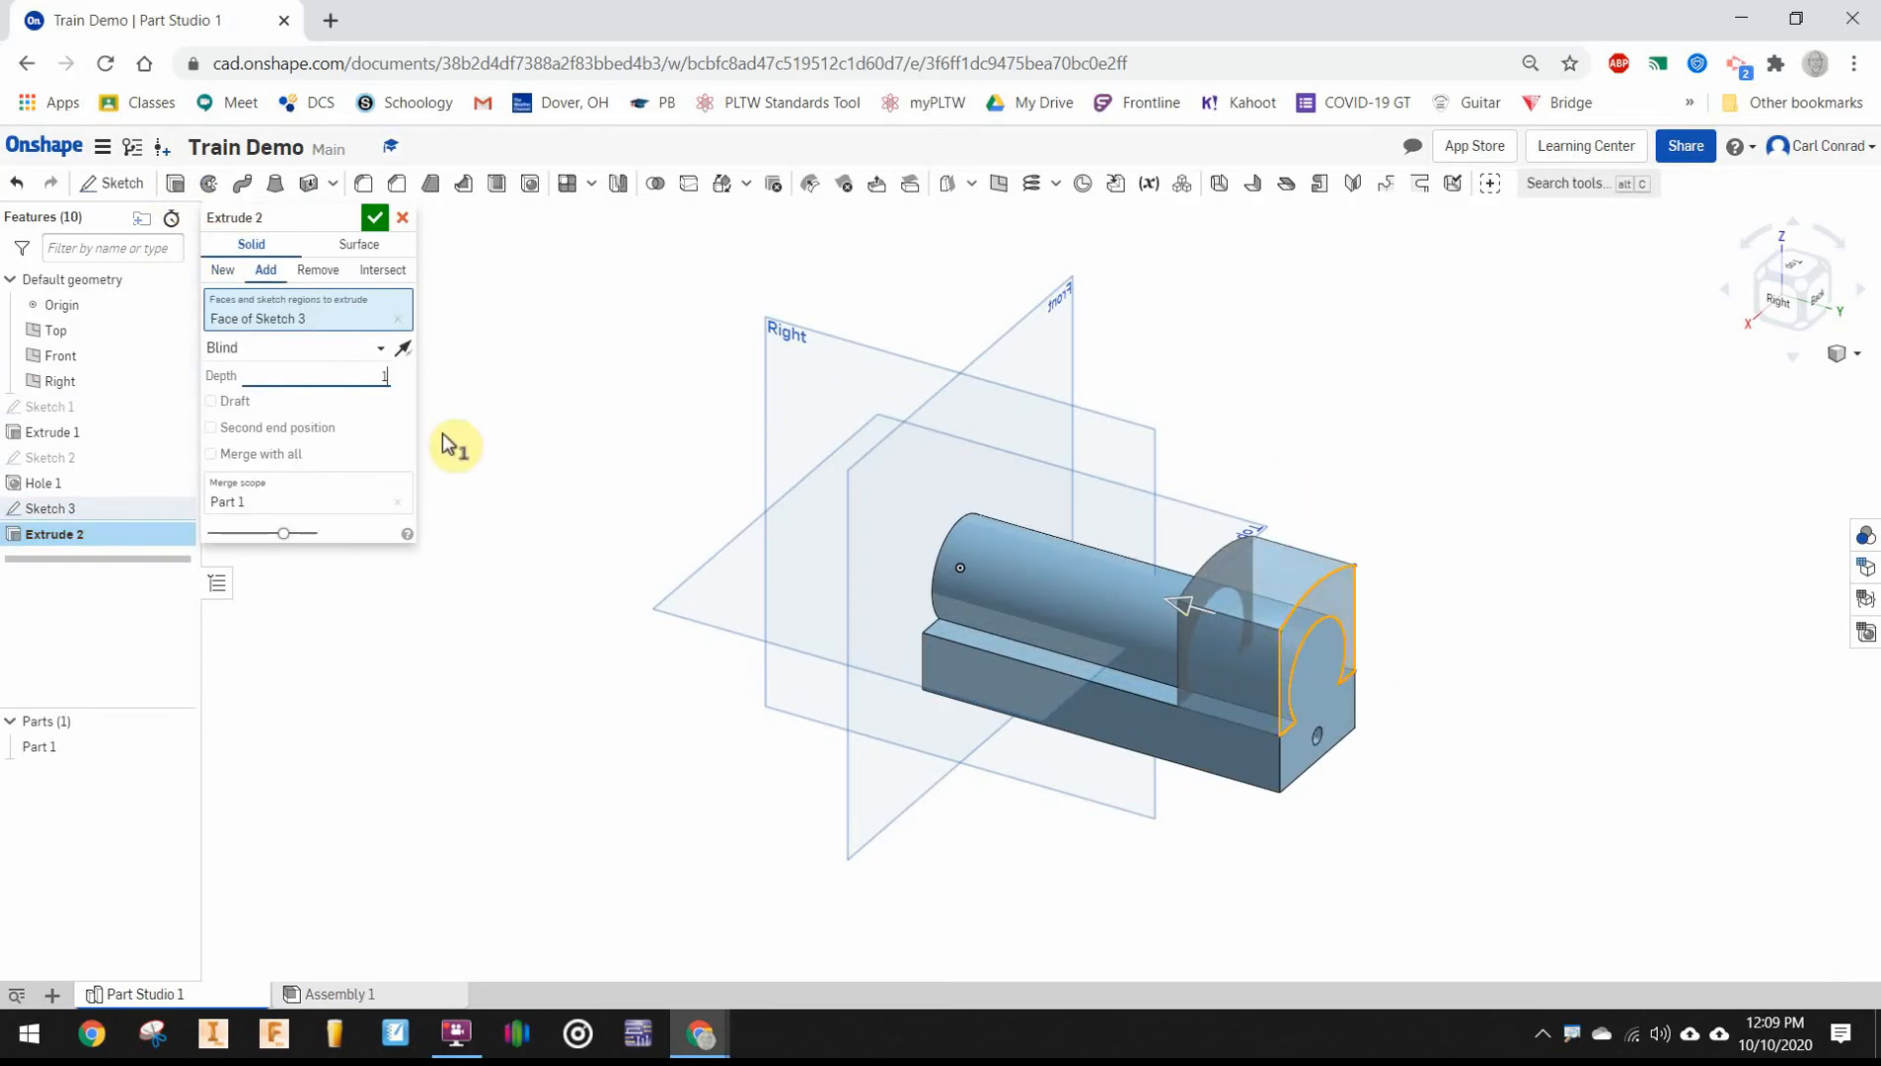
pyautogui.write('.75')
pyautogui.press('Return')
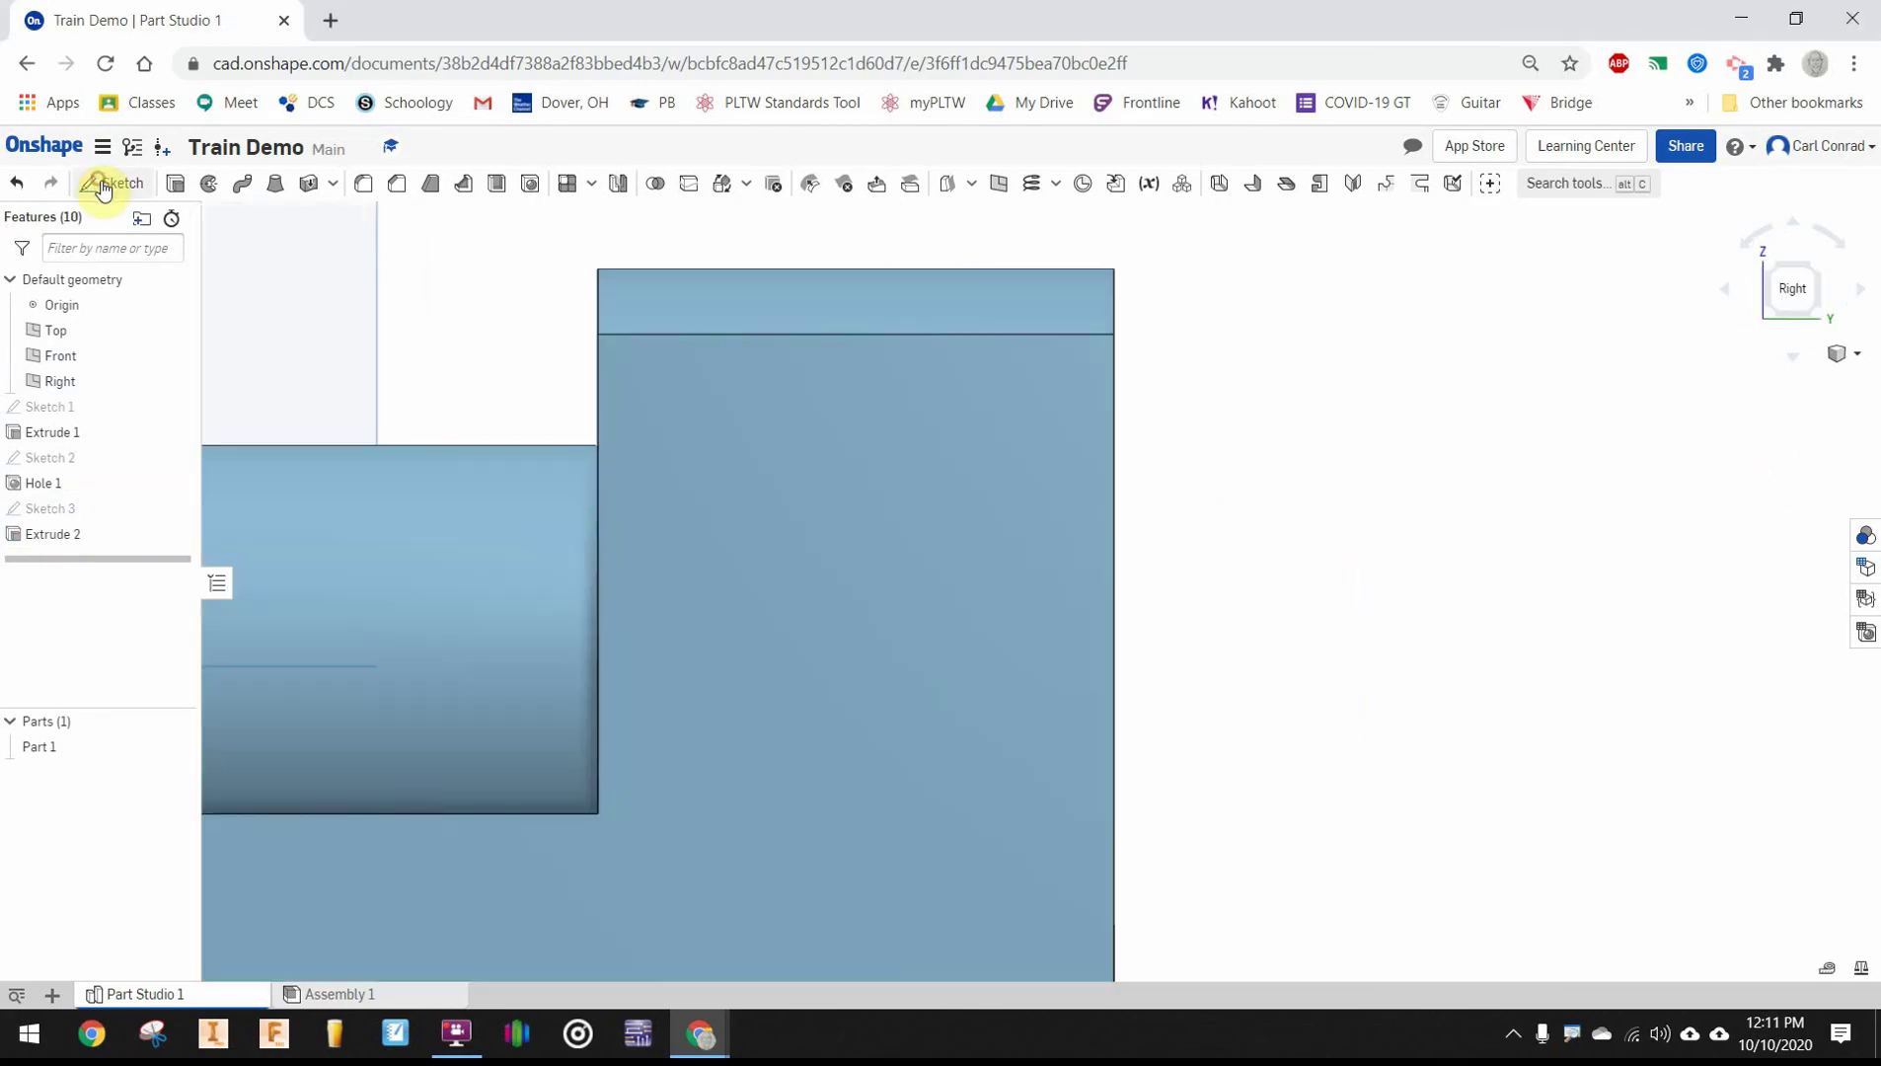
# Start Sketch 4 on the side face and draw a 0.25-wide rectangle against the rear edge
pyautogui.click(103, 181)
pyautogui.click(933, 667)
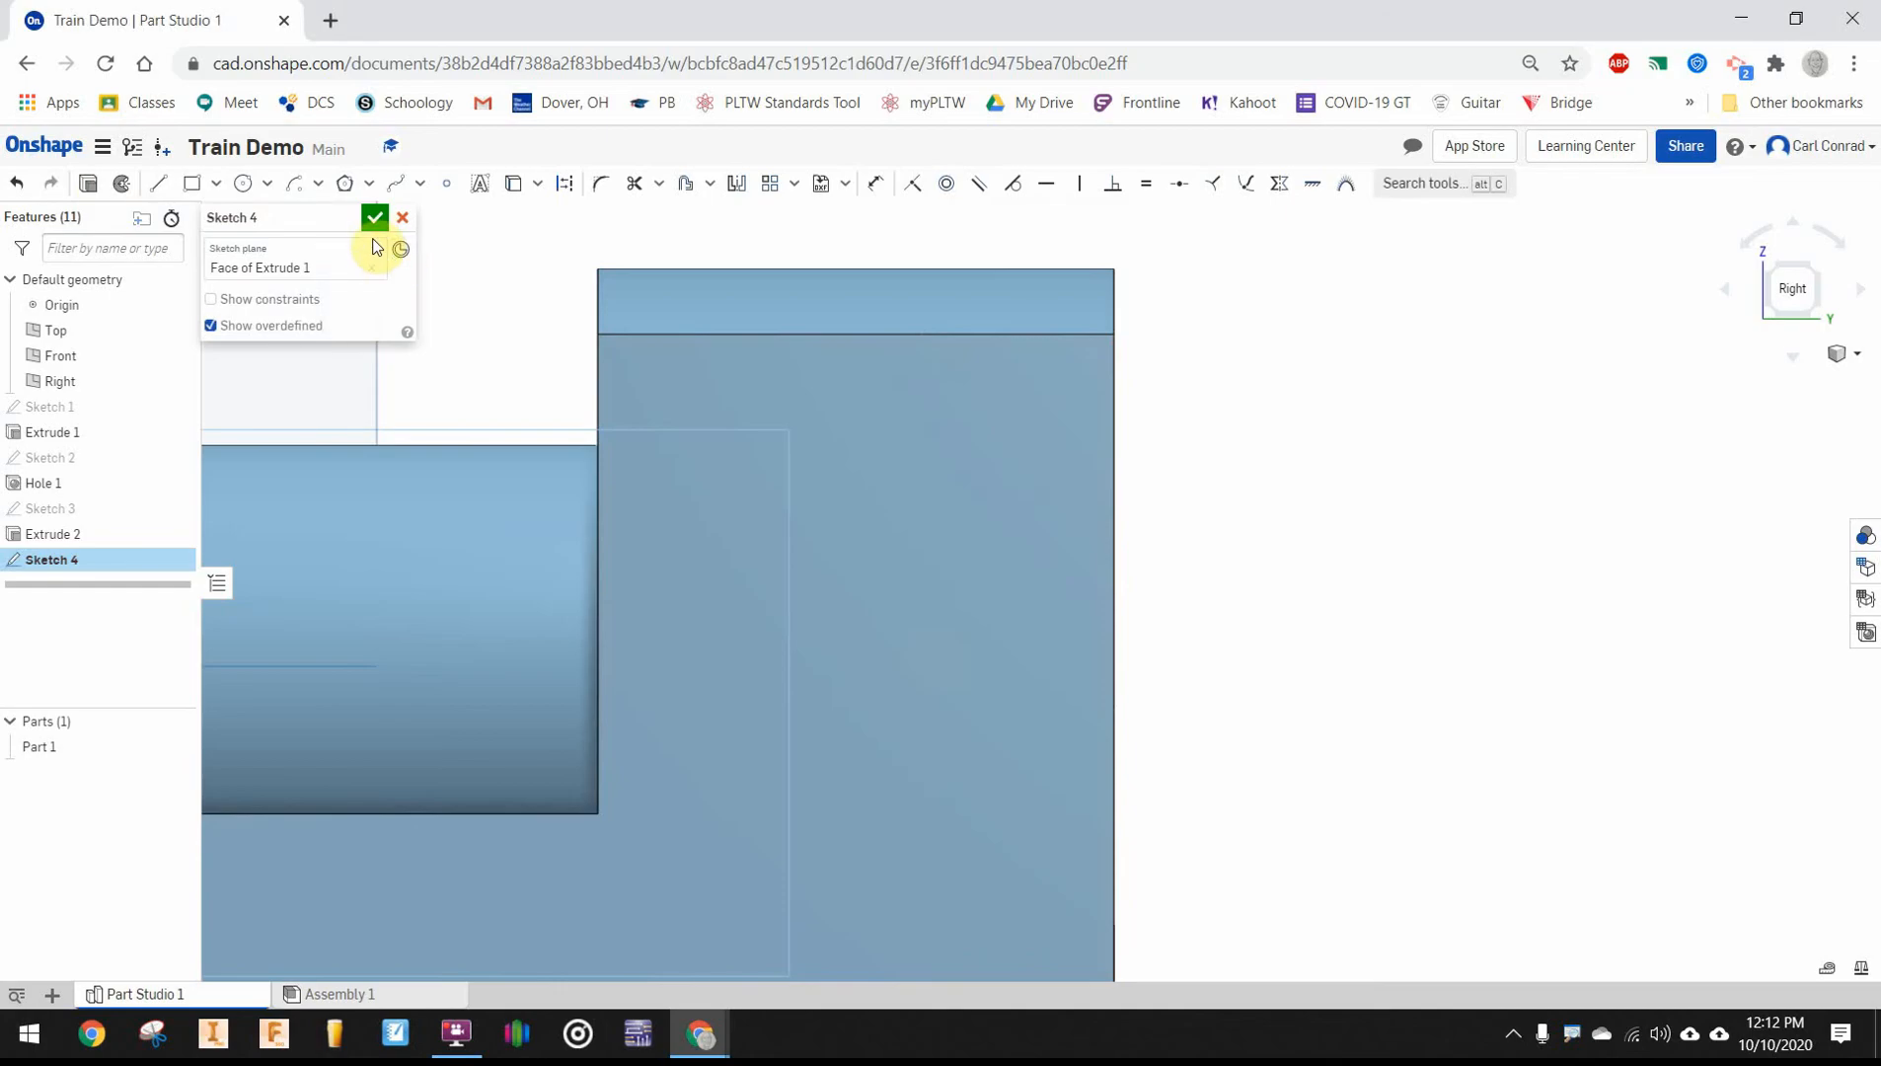
pyautogui.click(196, 188)
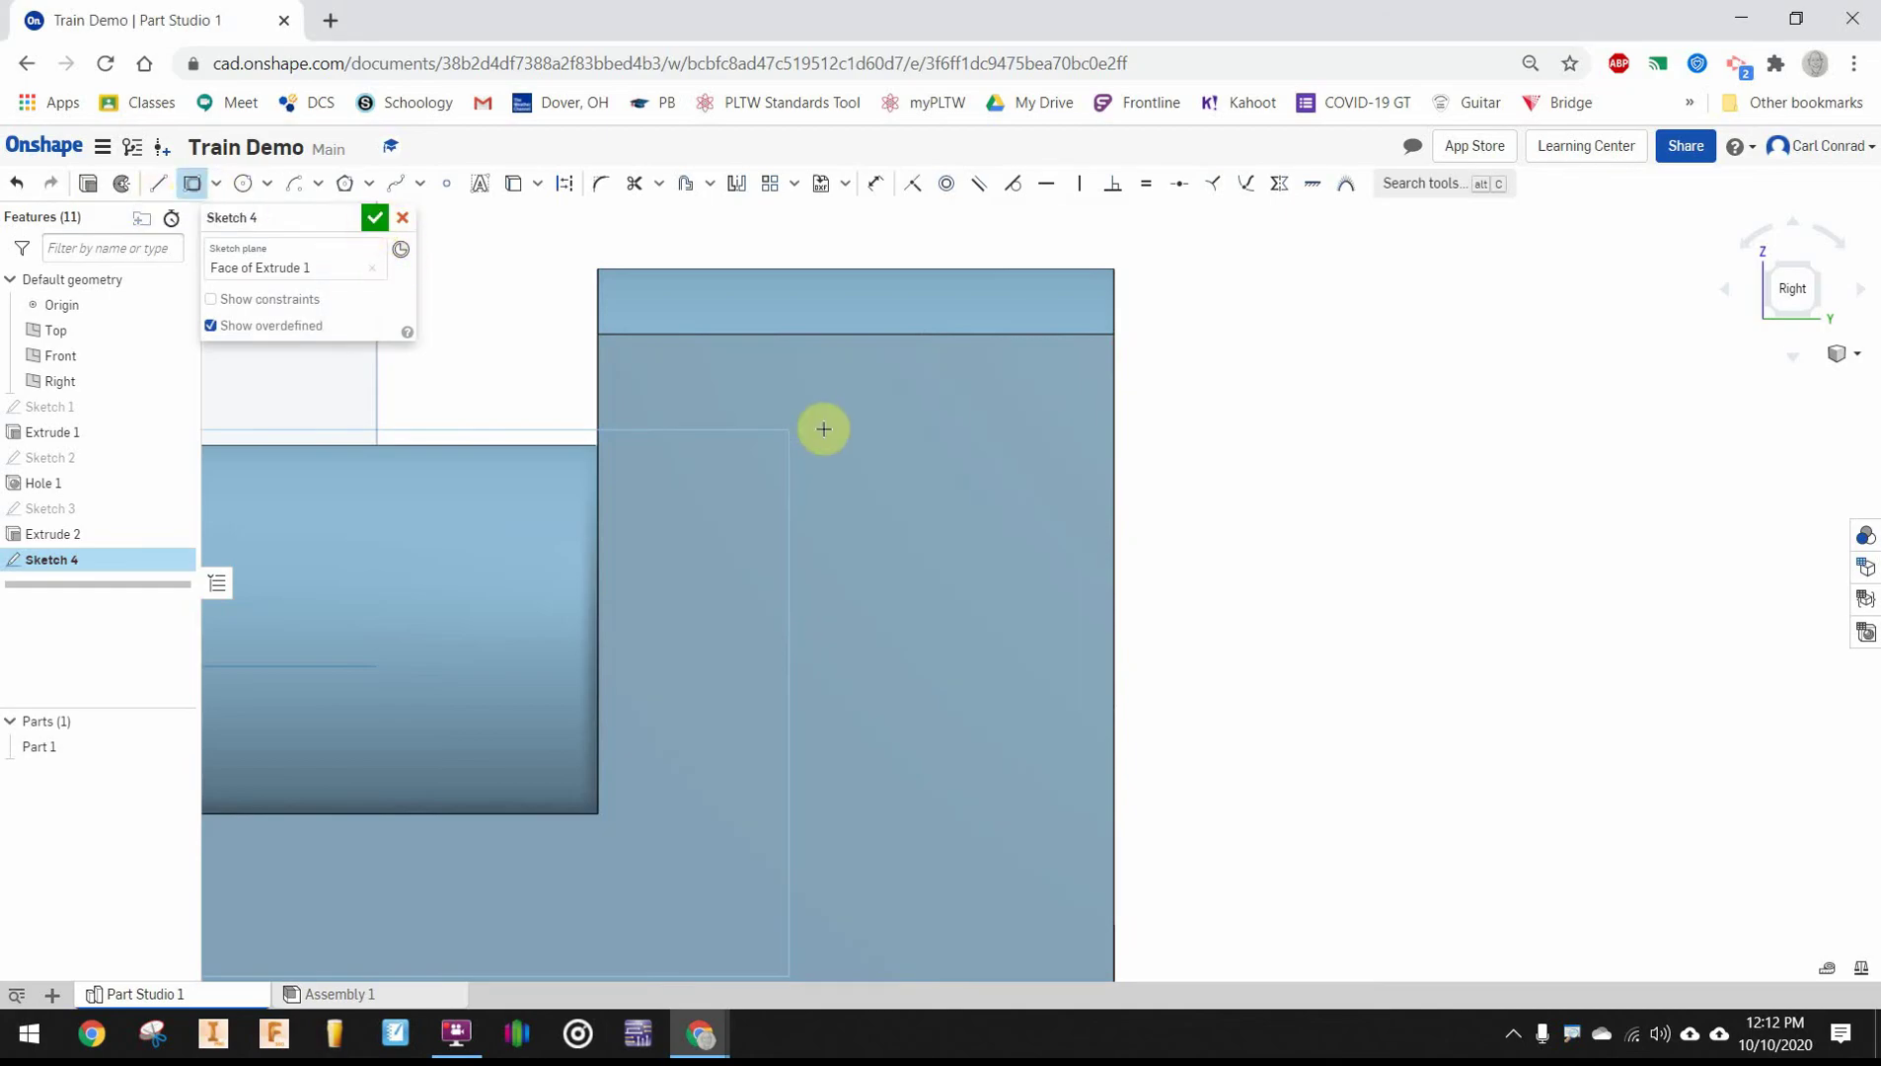
pyautogui.click(1112, 454)
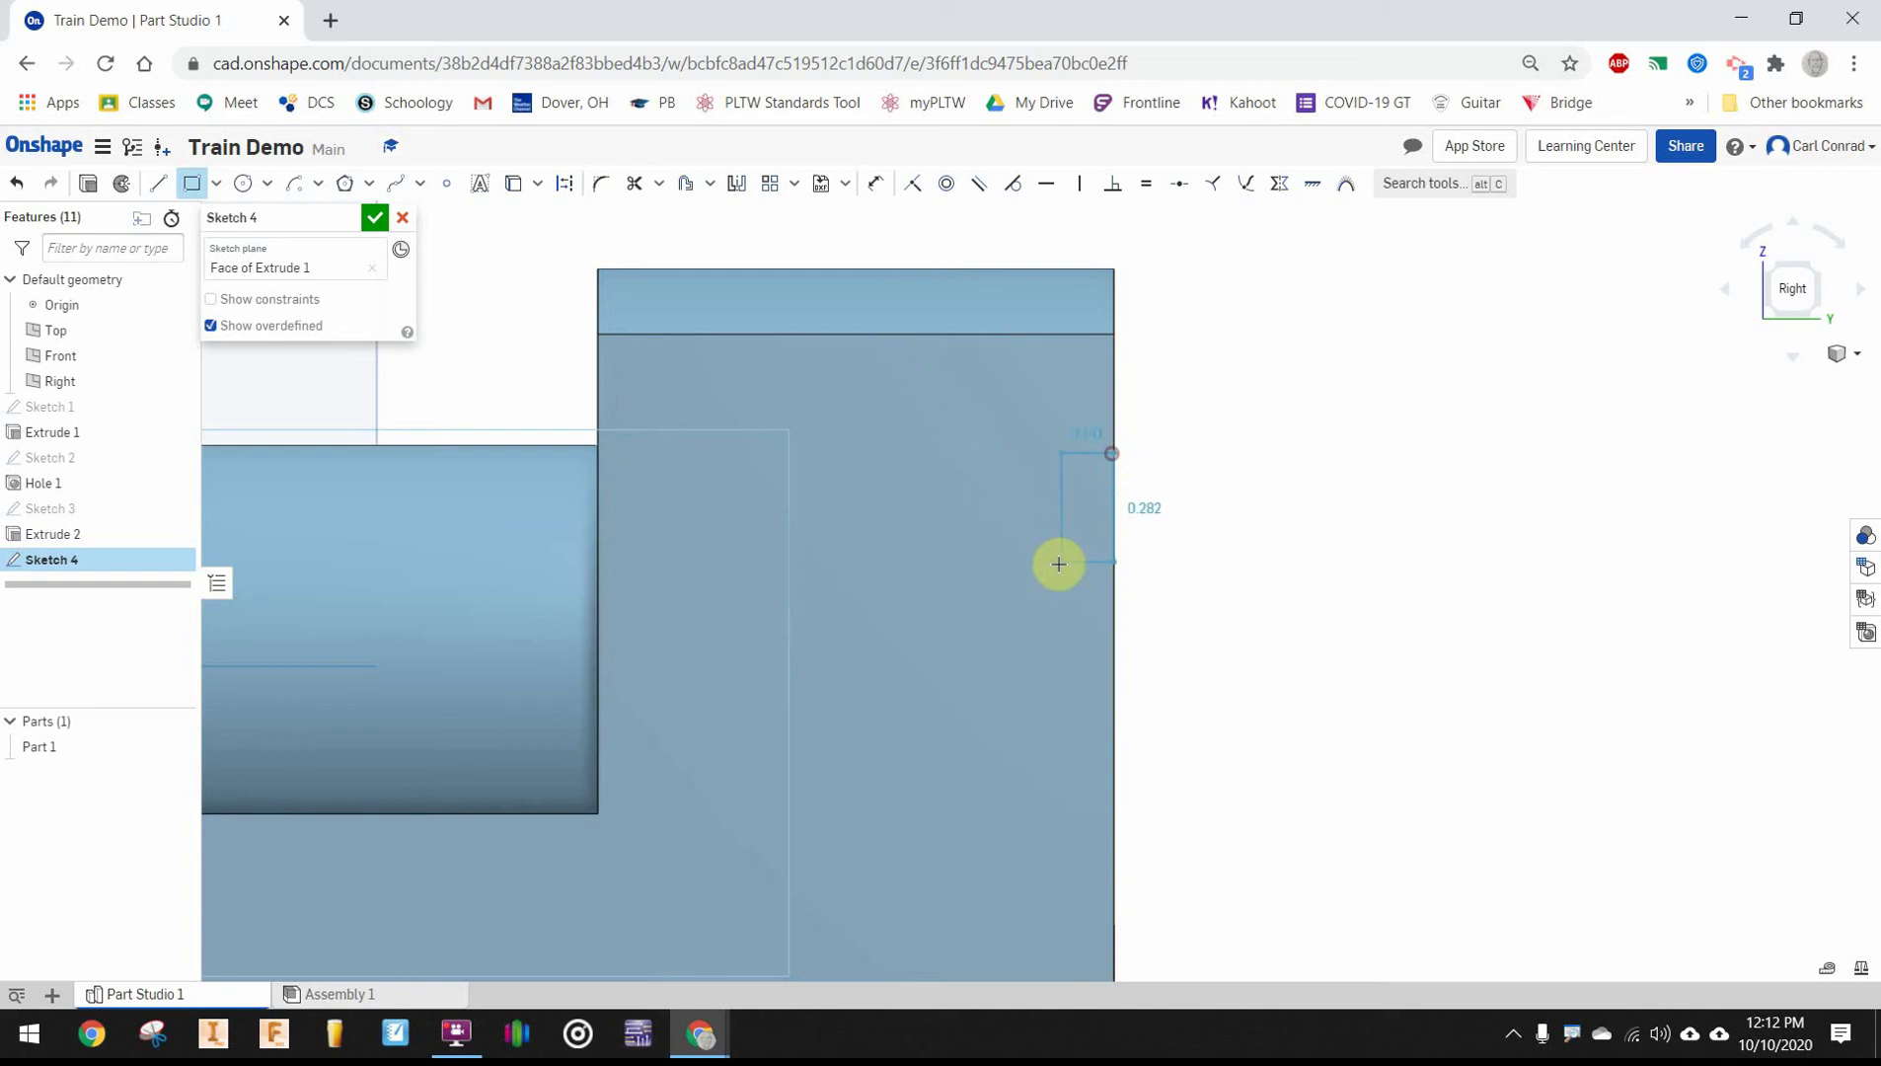
pyautogui.click(971, 832)
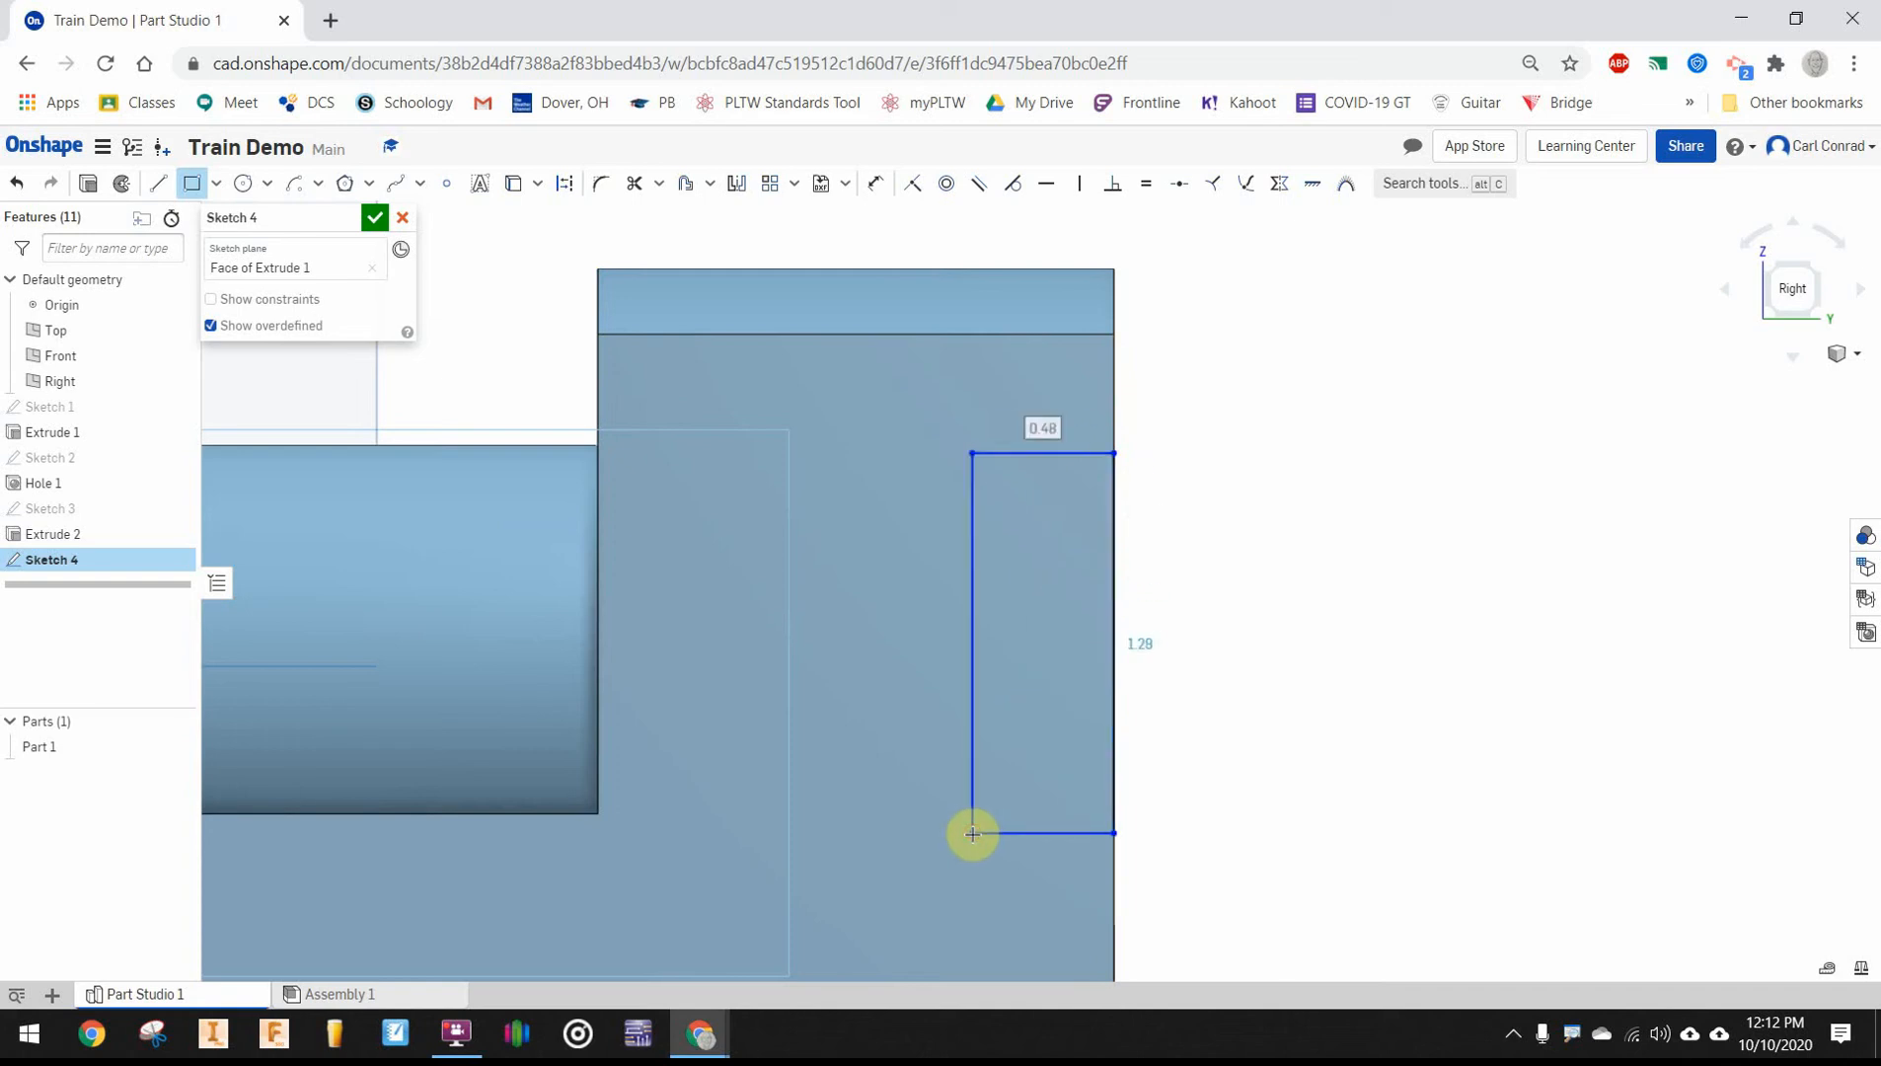
pyautogui.write('.')
pyautogui.write('5')
pyautogui.press('Return')
pyautogui.write('1')
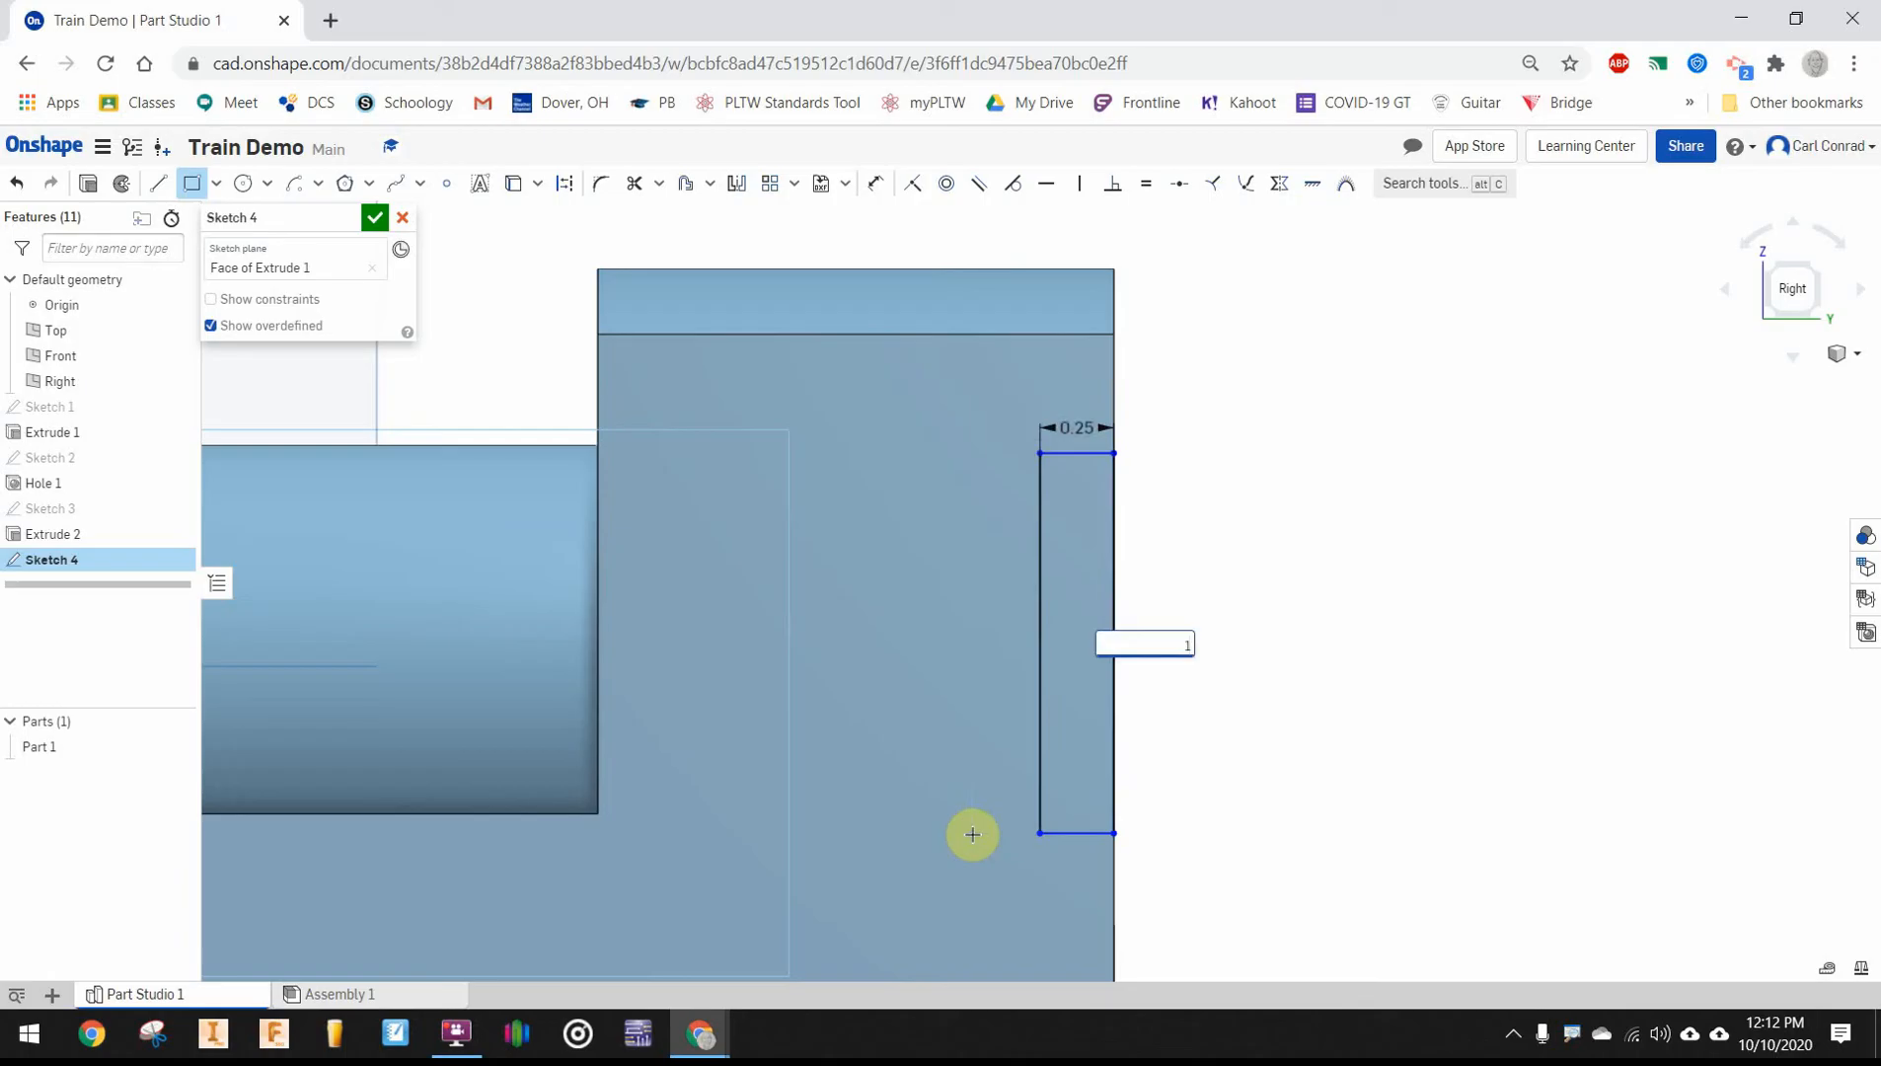
# Set the rectangle height to 1 and draw a half-round arc on its left side
pyautogui.press('Return')
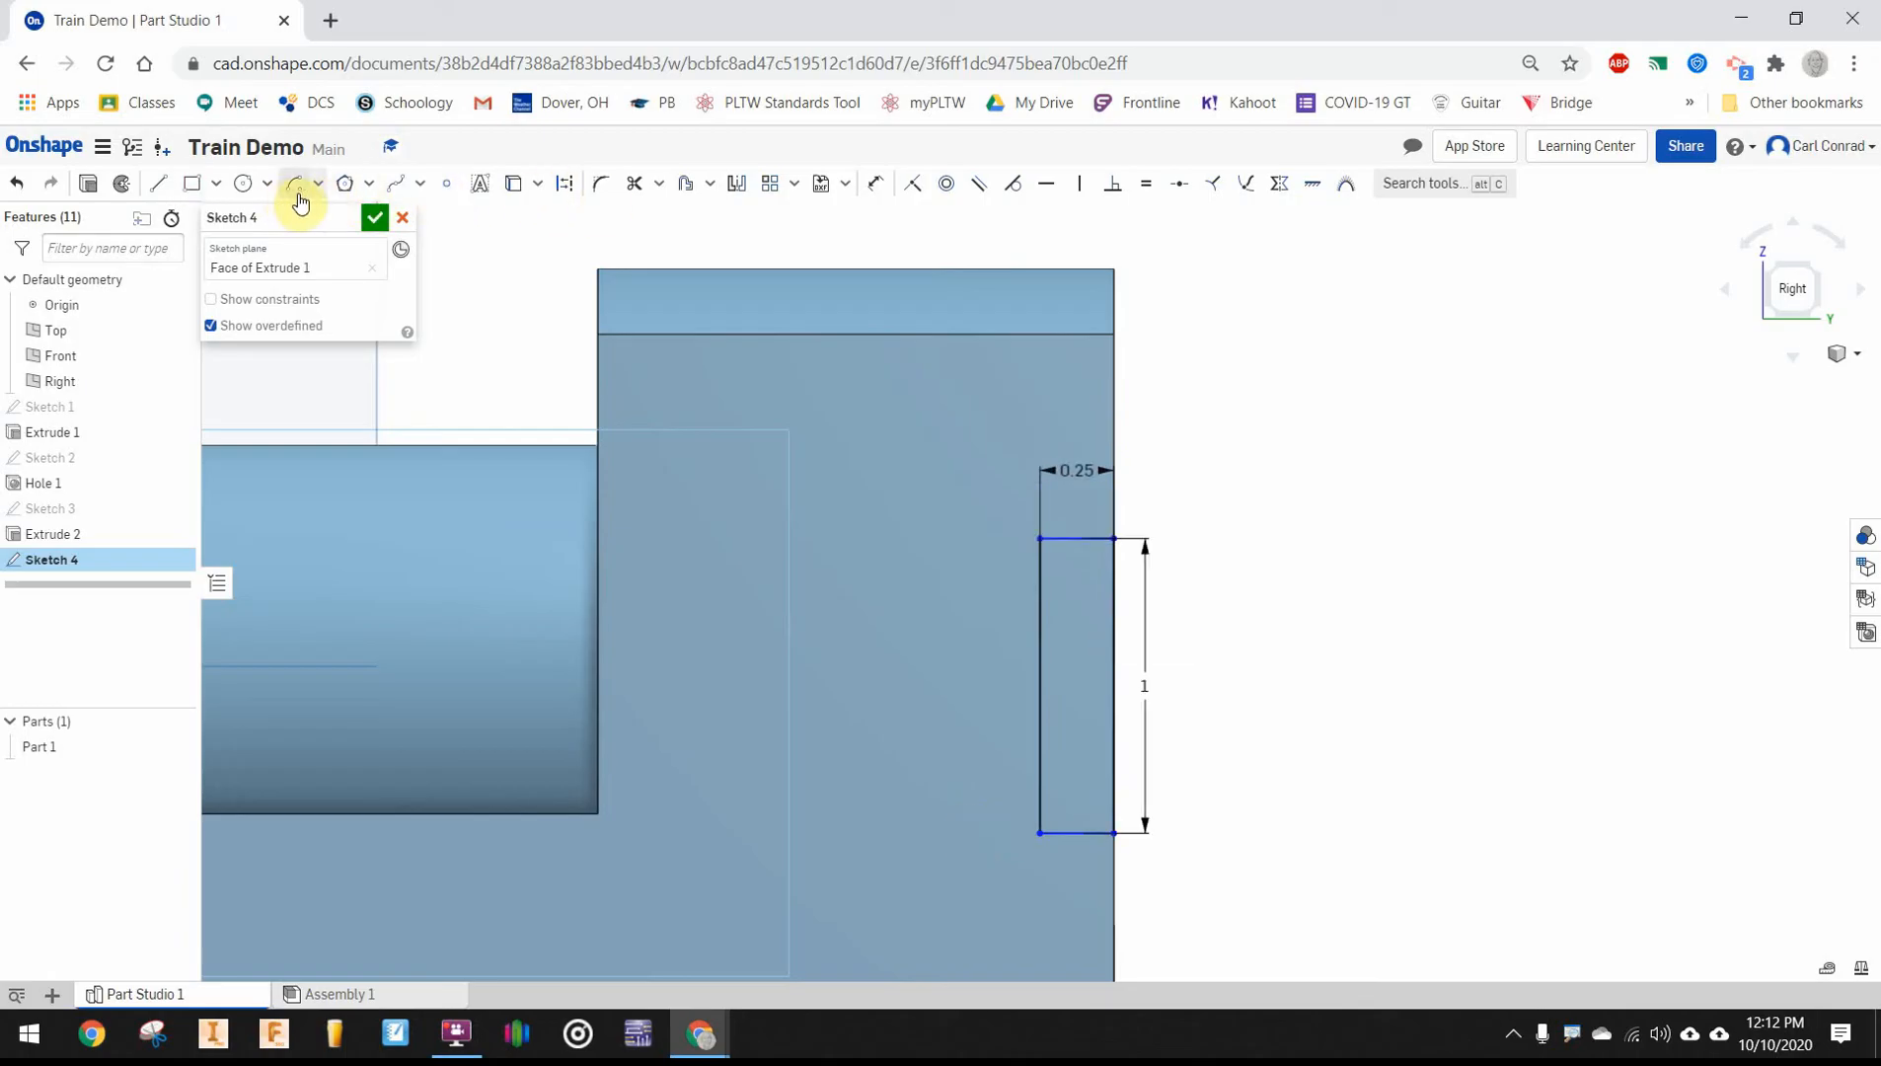
pyautogui.click(315, 184)
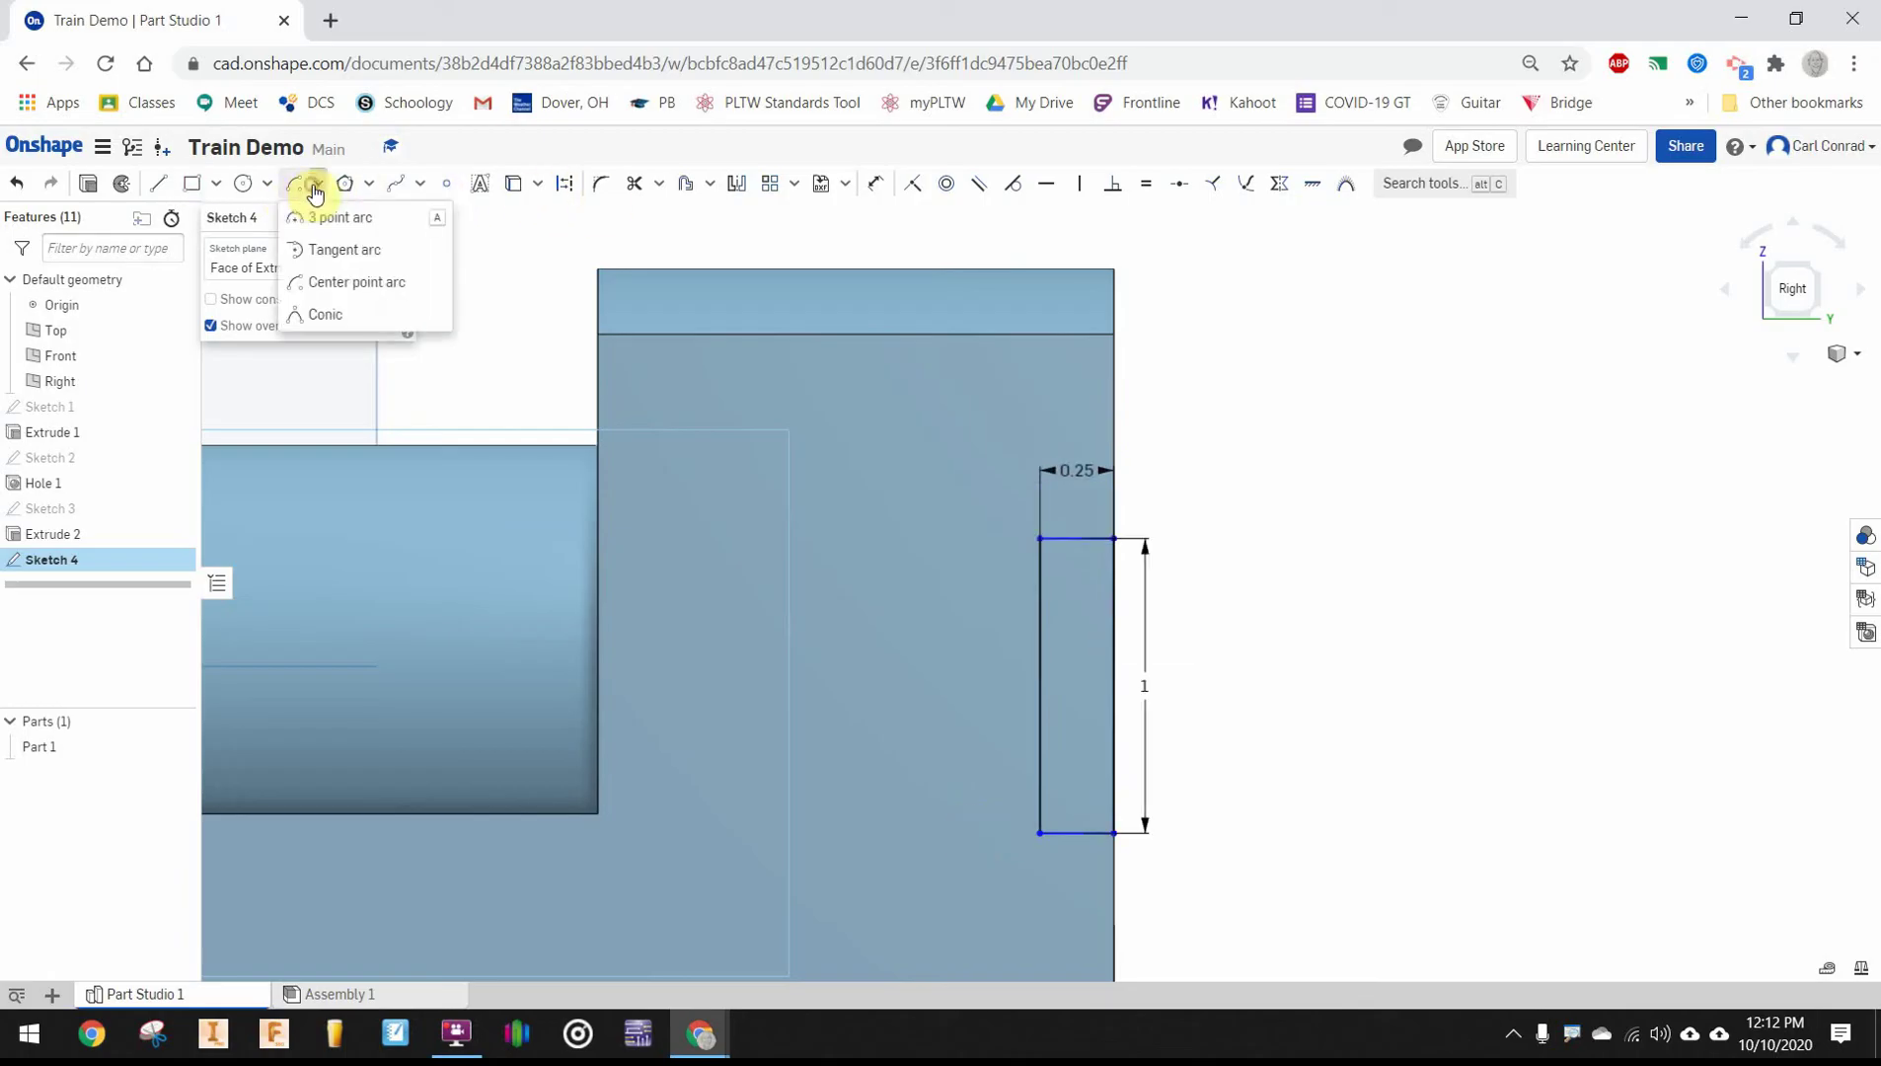
pyautogui.click(333, 283)
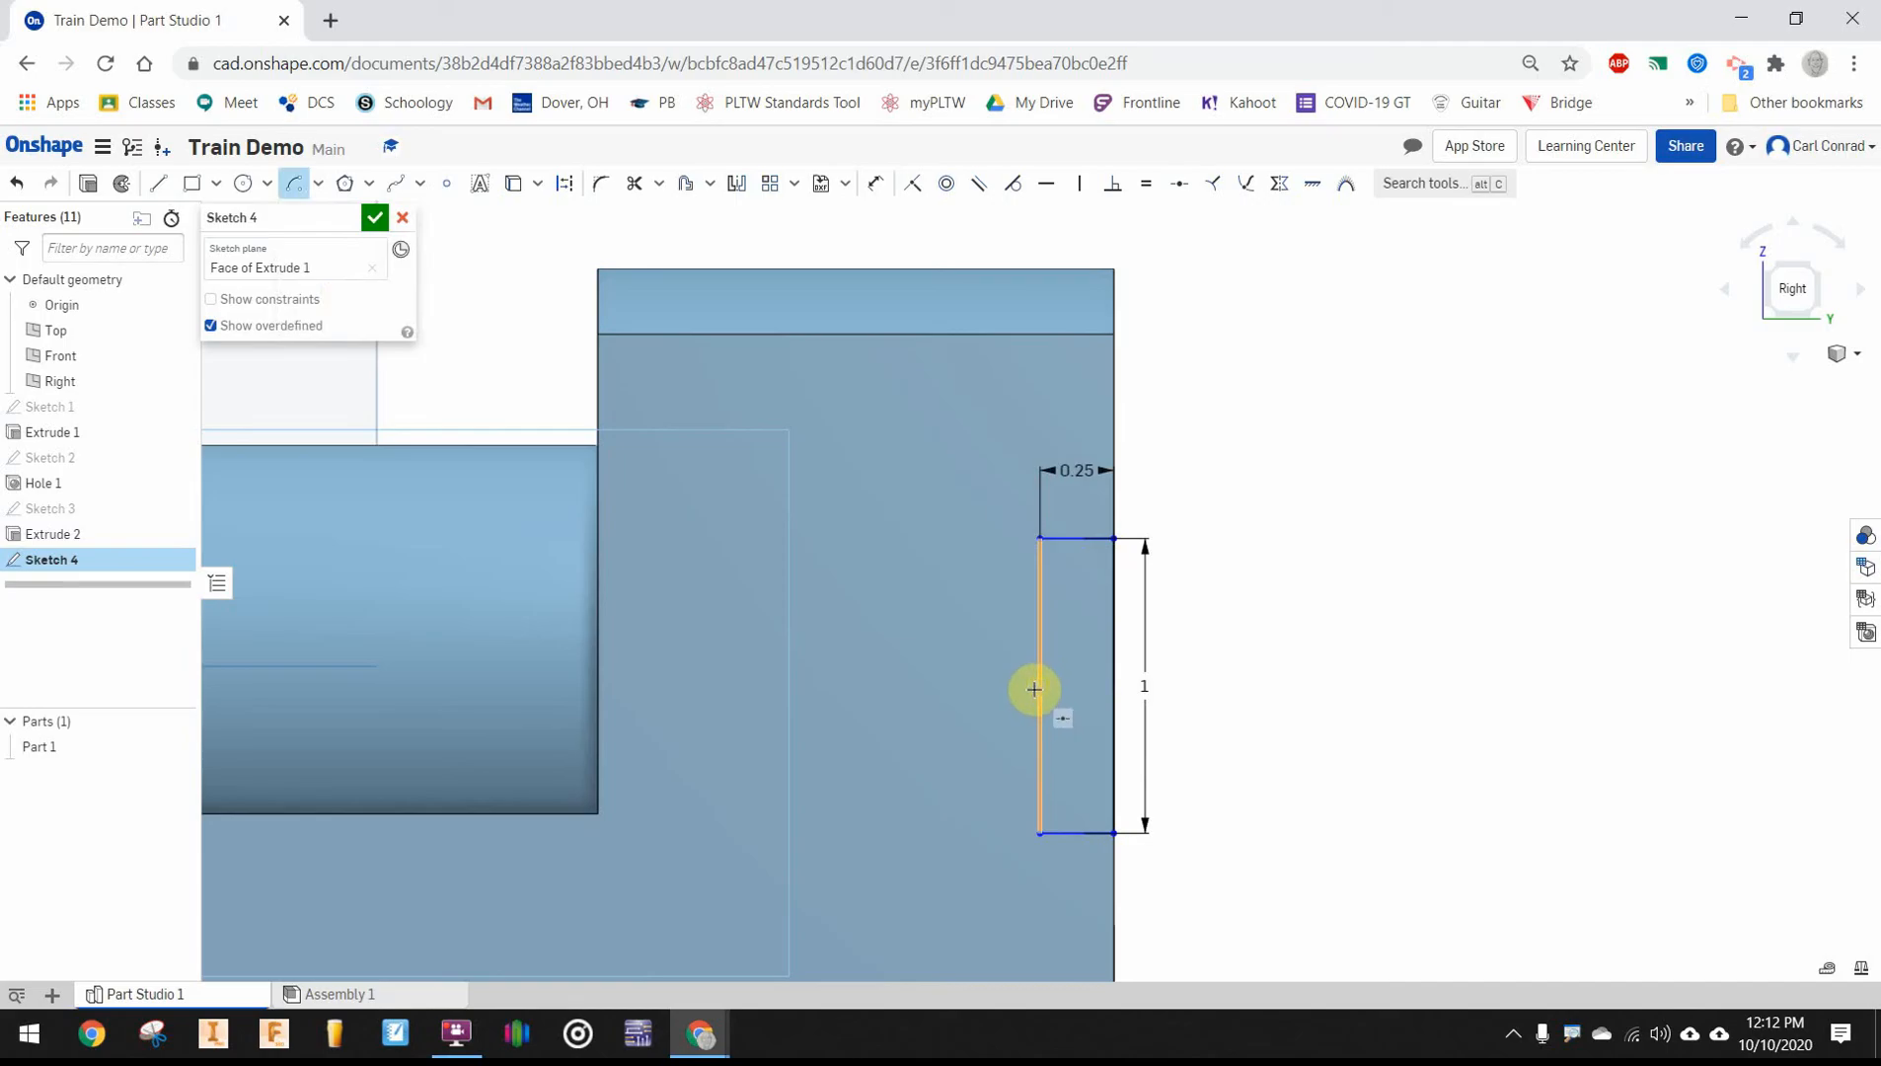
pyautogui.click(1034, 689)
pyautogui.click(1033, 542)
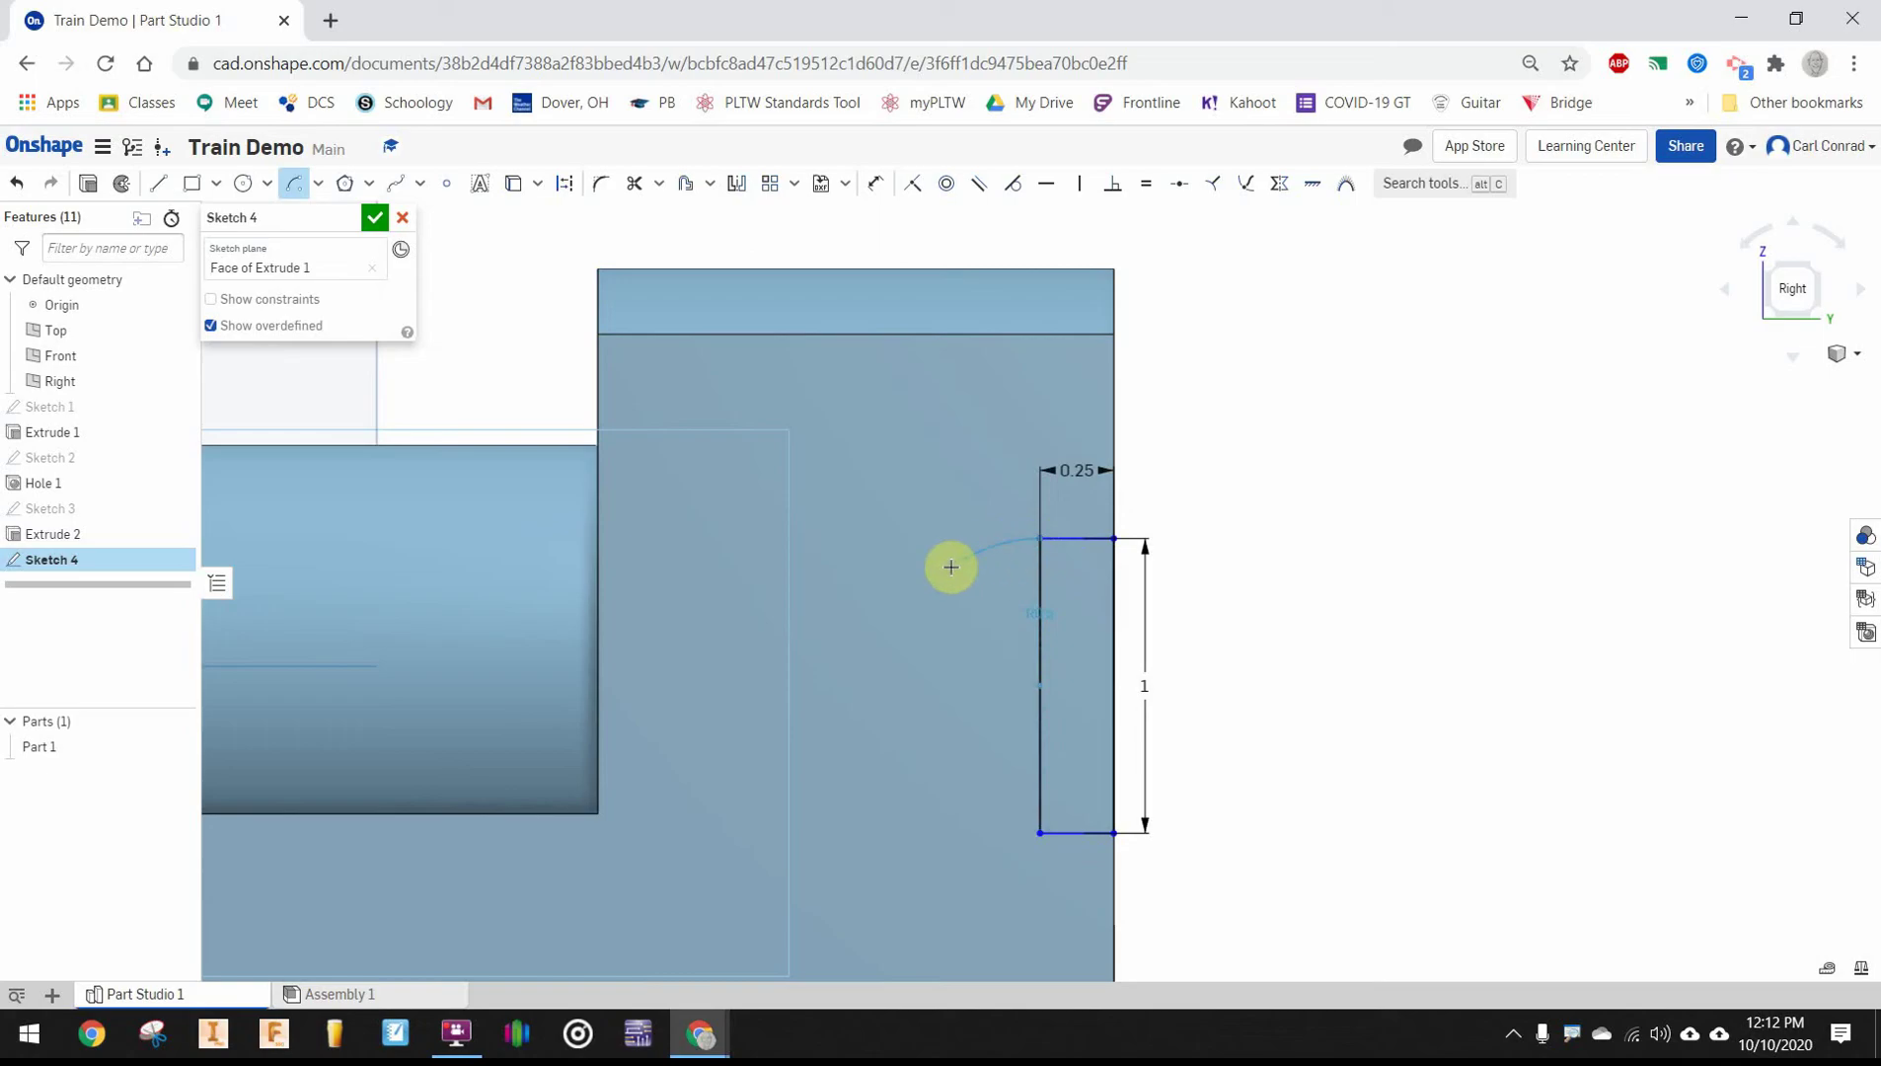
pyautogui.click(1040, 832)
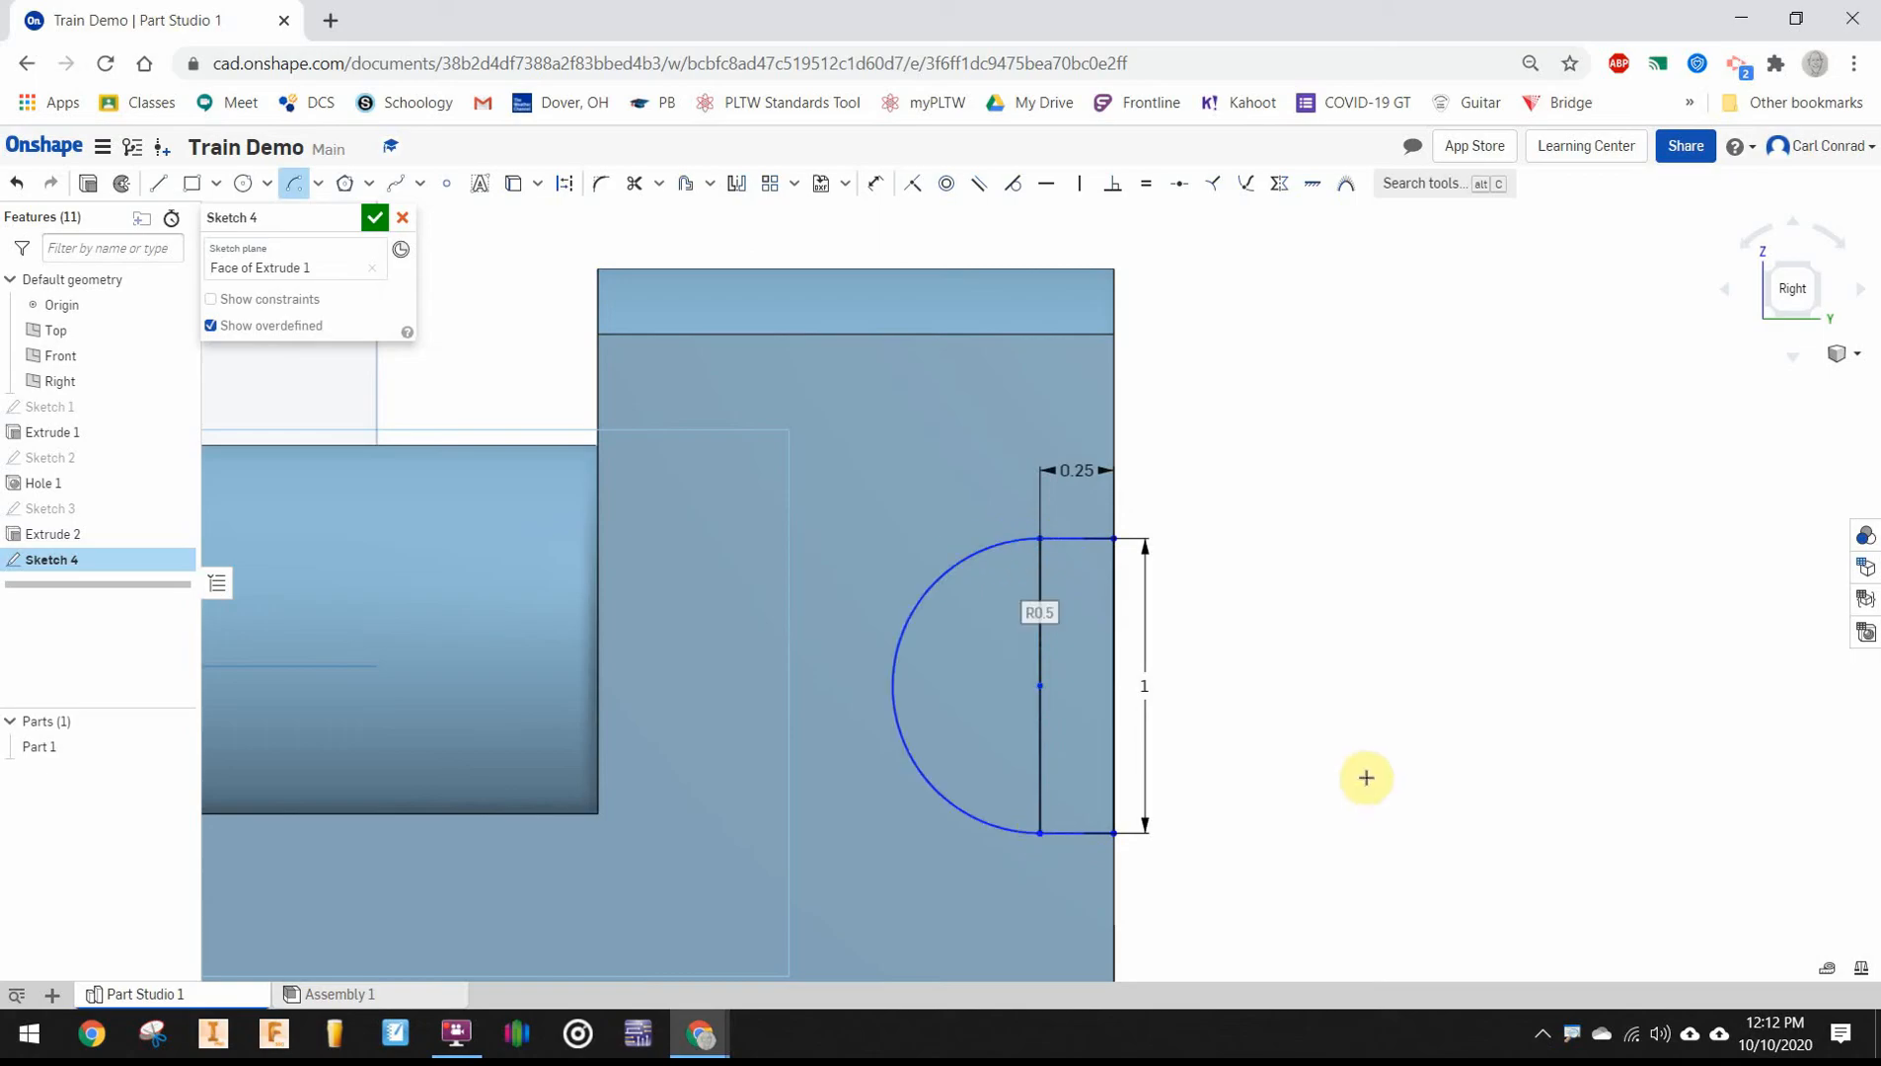
# Dimension the arc centre 1.75 above the part's bottom edge
pyautogui.moveTo(1322, 666); pyautogui.dragTo(1214, 357, button='right')
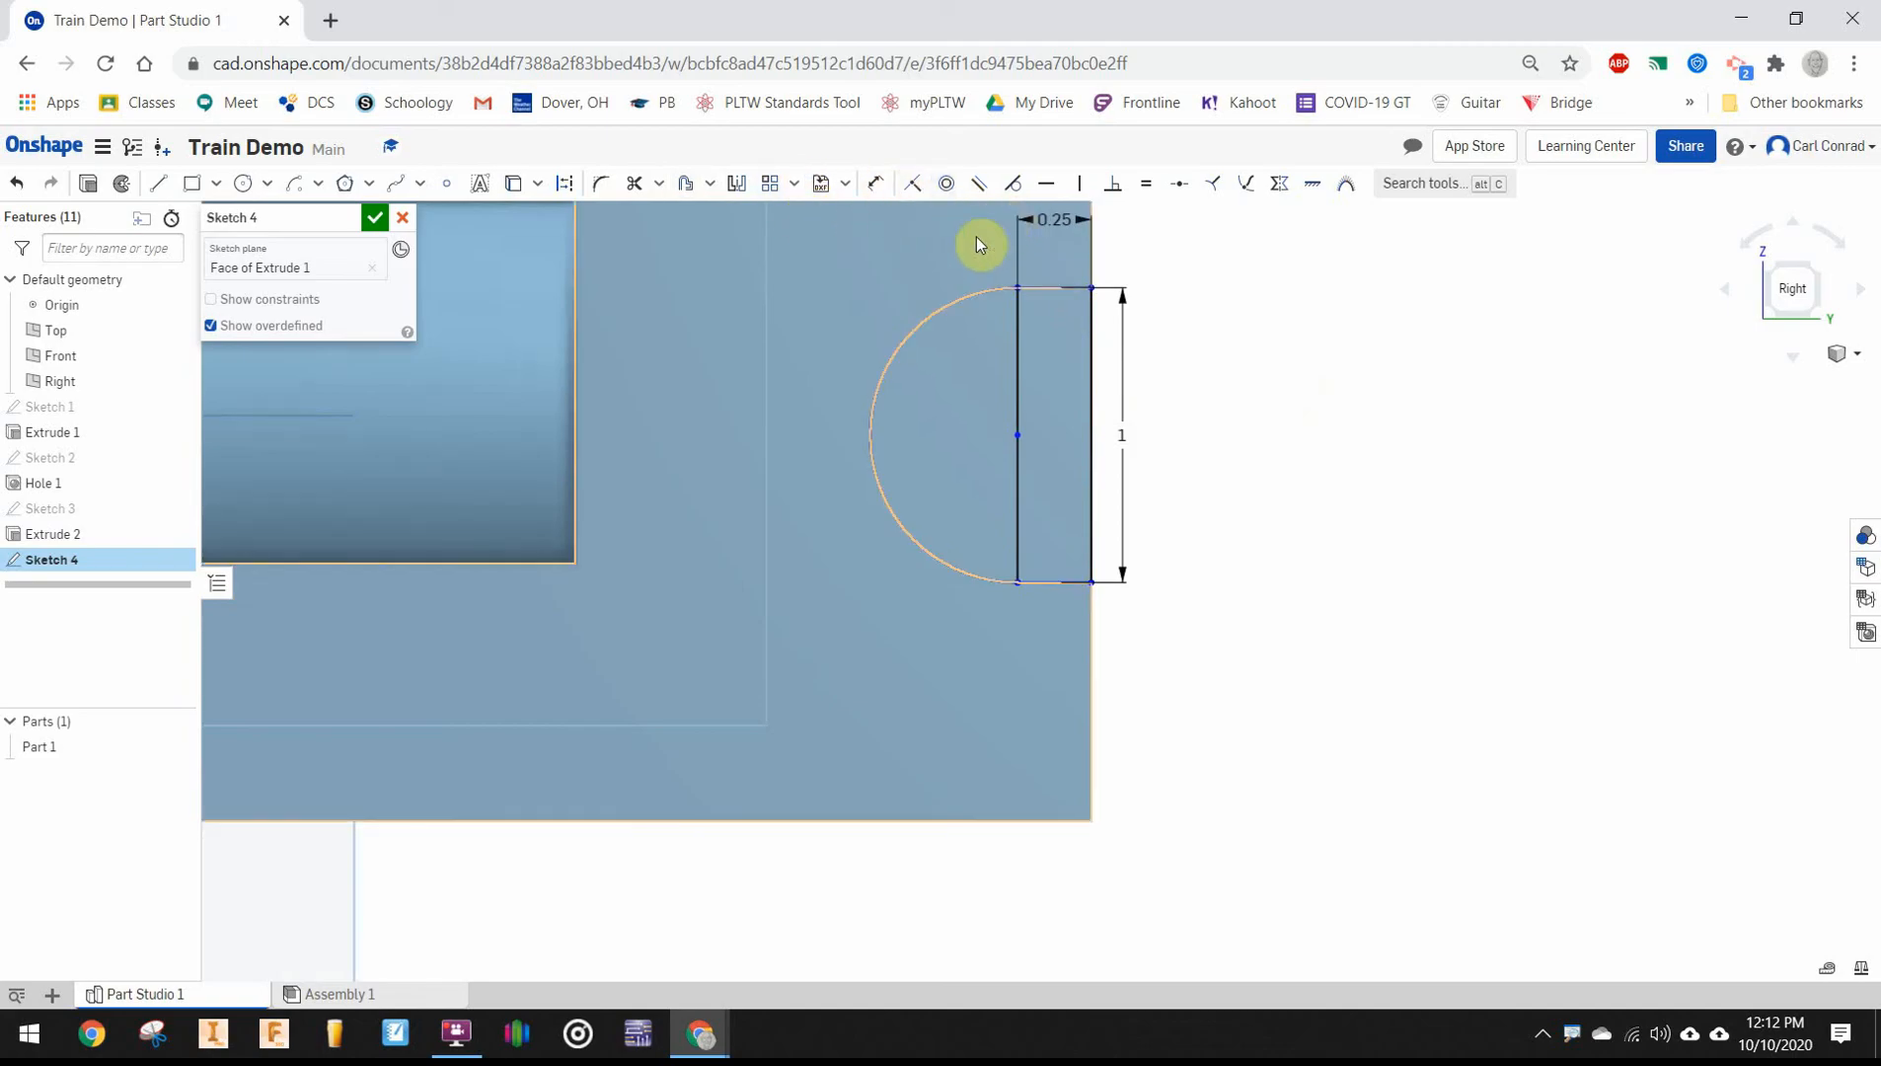
pyautogui.press('d')
pyautogui.click(1014, 434)
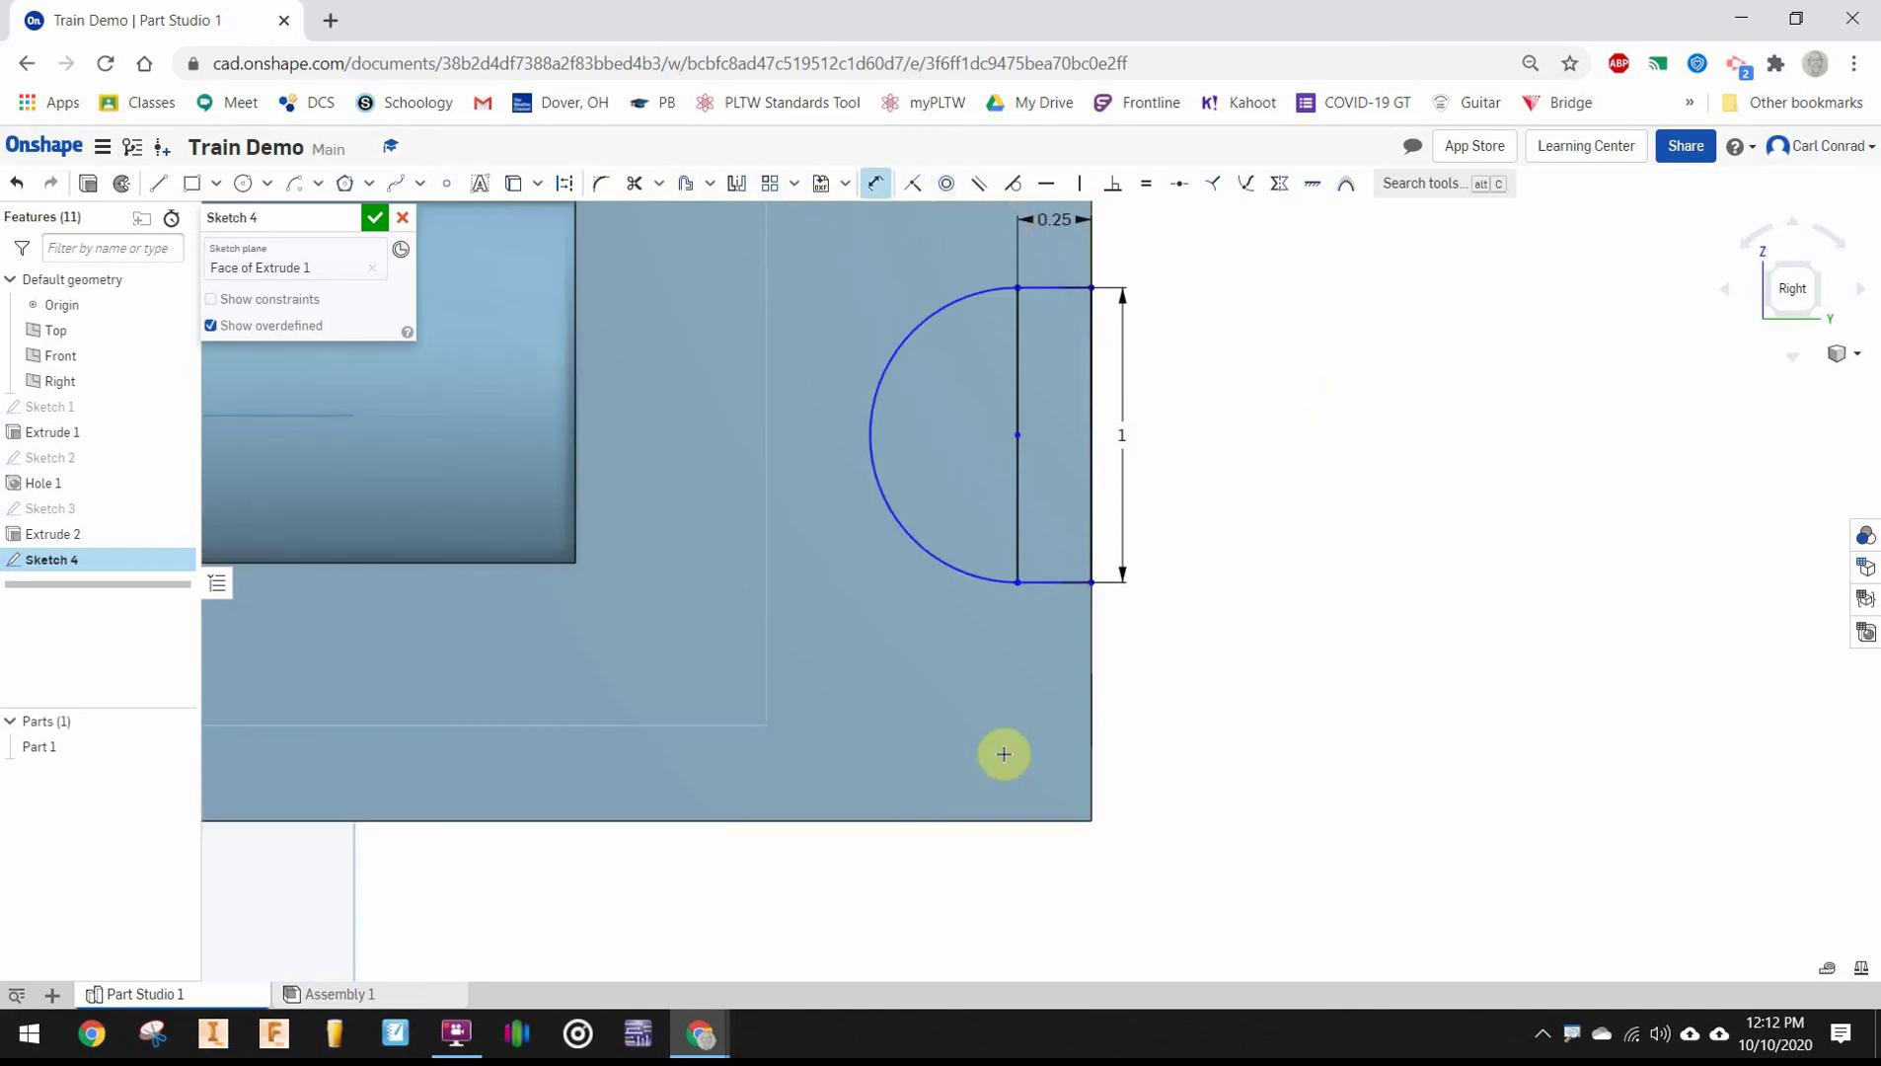
pyautogui.click(955, 816)
pyautogui.click(1288, 746)
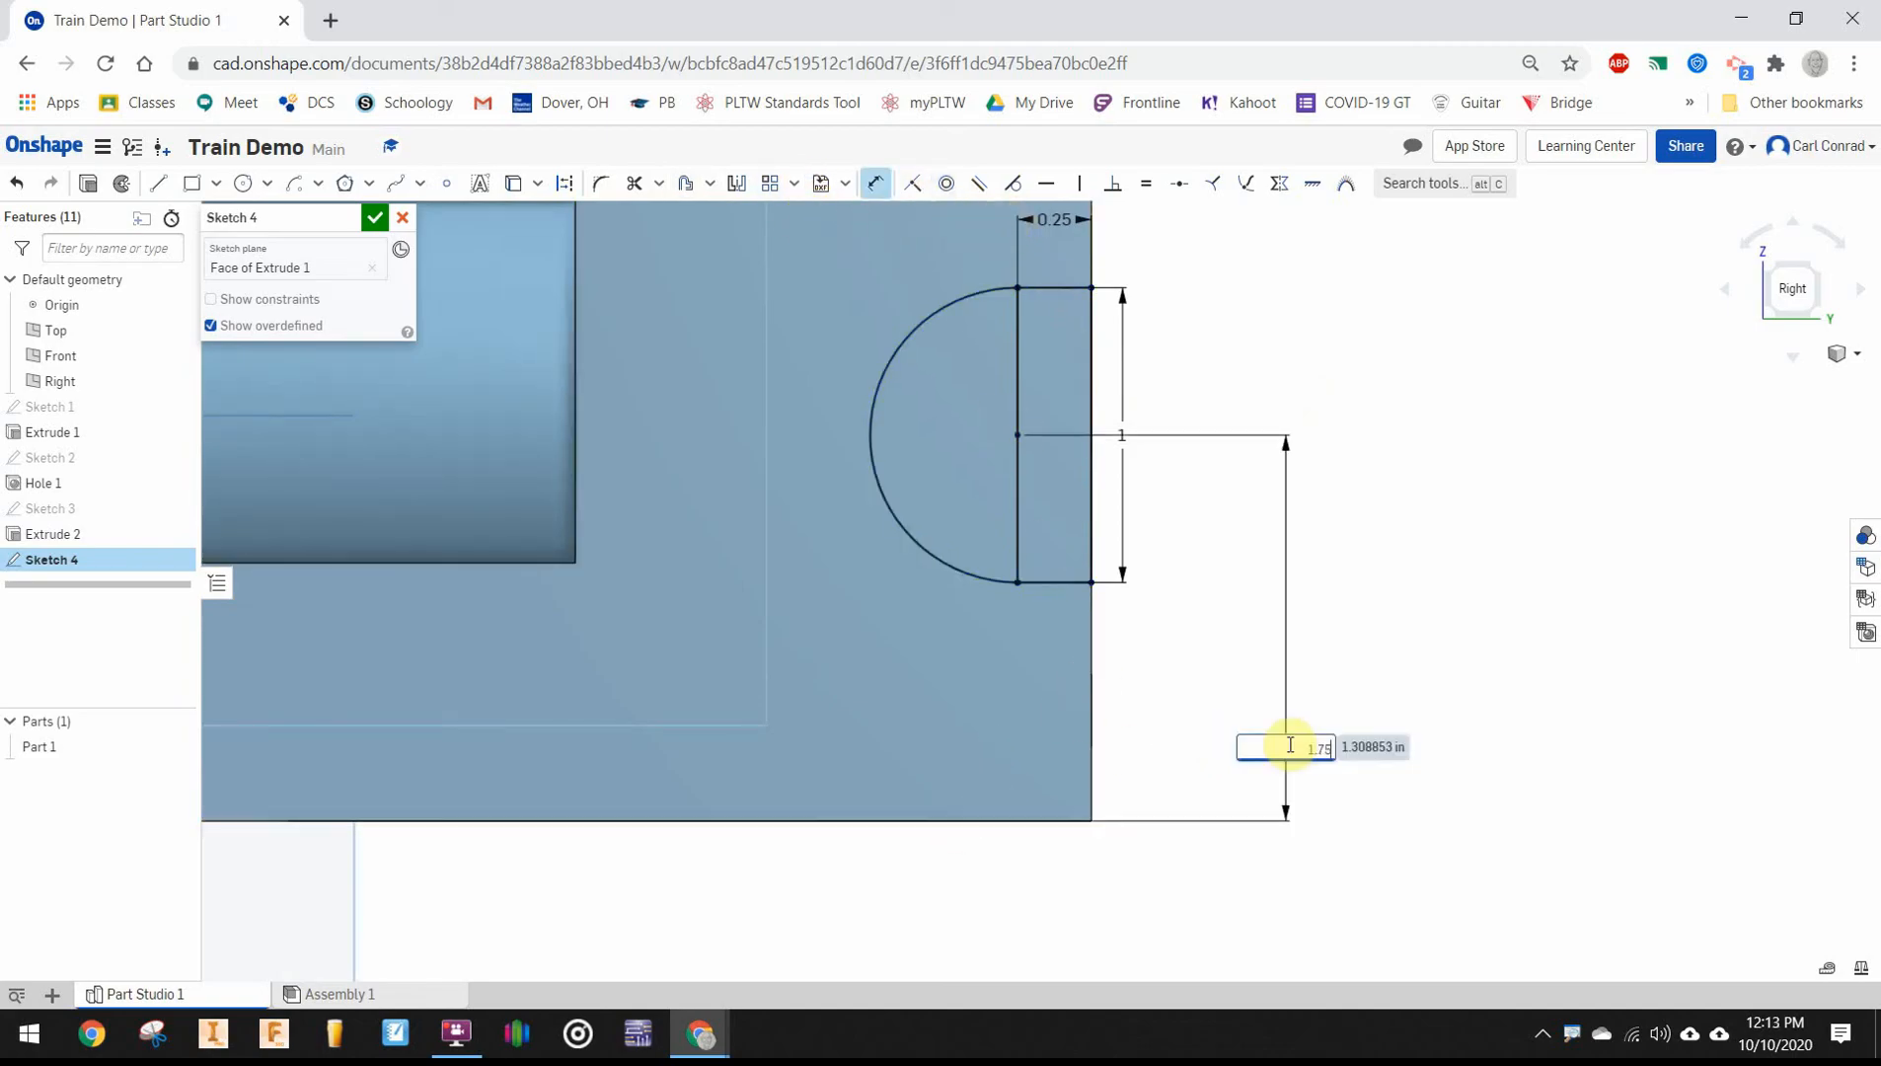
pyautogui.write('5')
pyautogui.press('Return')
pyautogui.scroll(-3, 1381, 463)
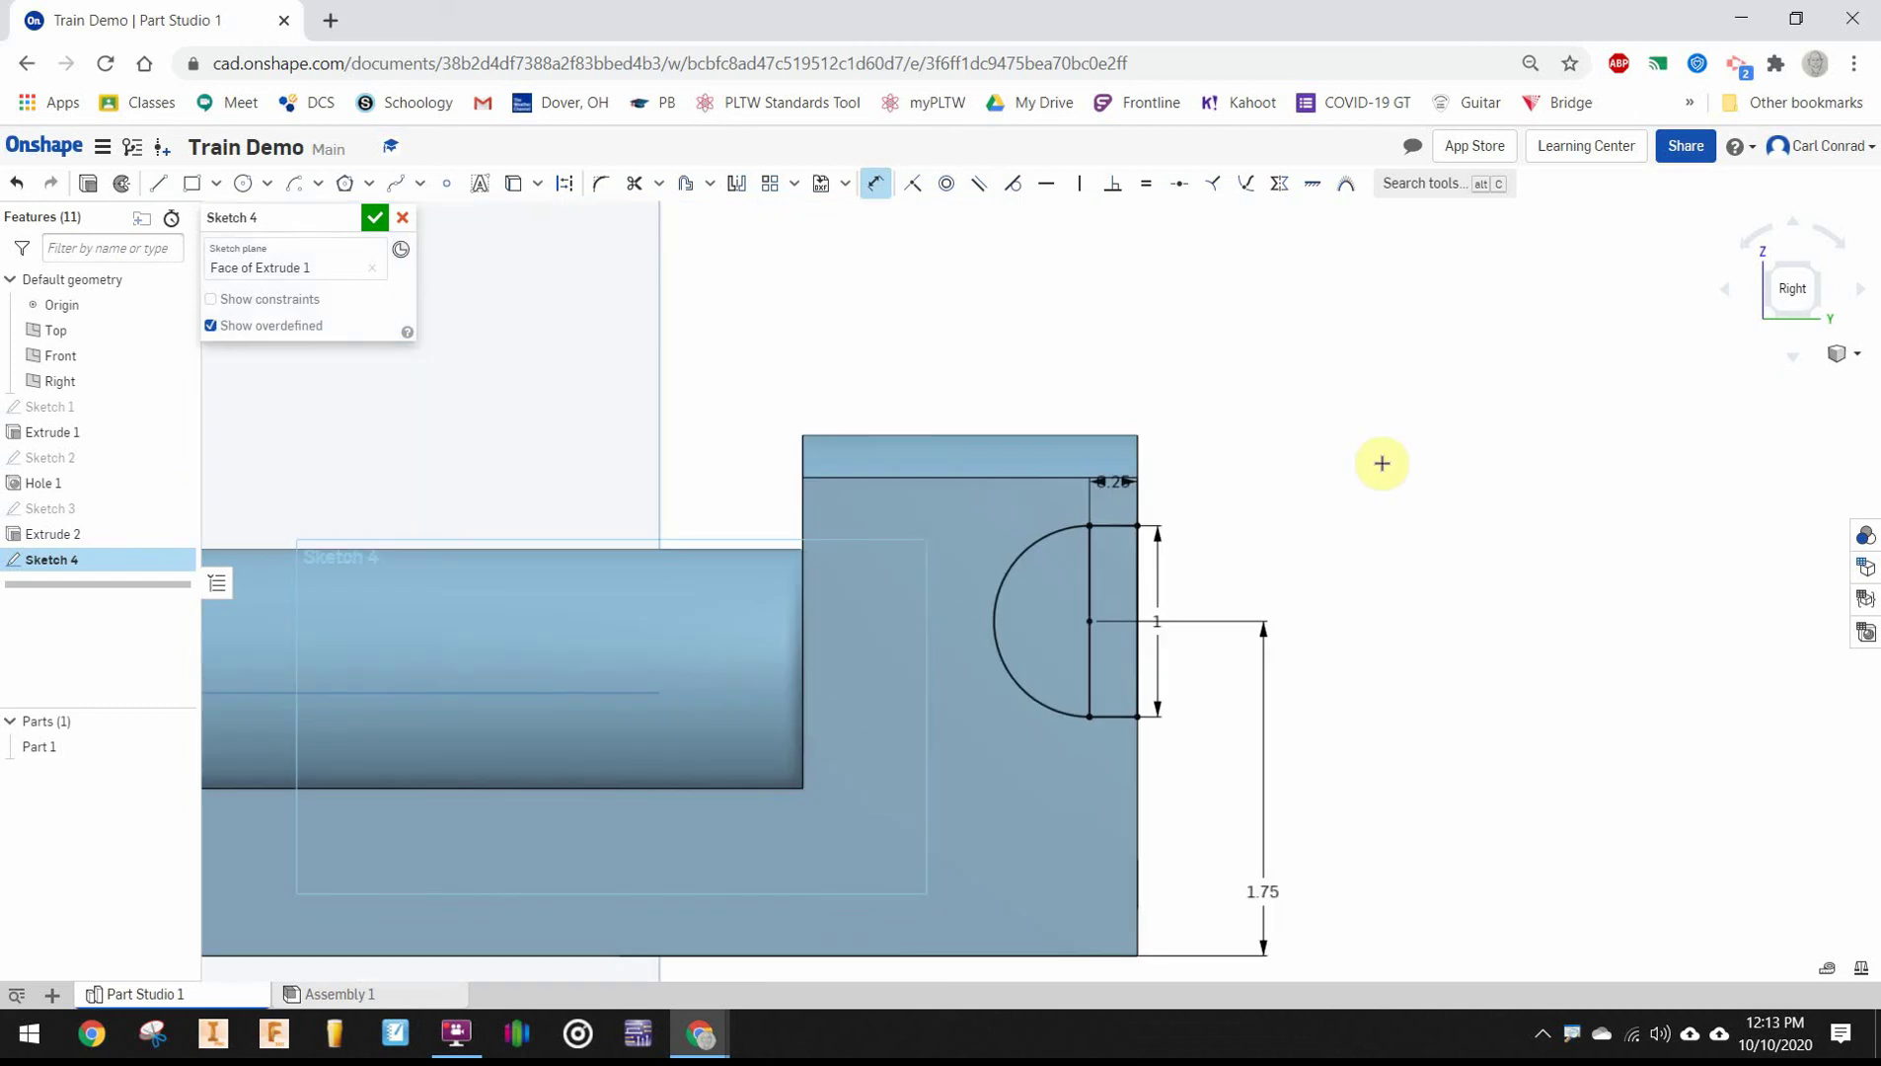
# Finish Sketch 4 and extrude it as a Remove cut set to Through all
pyautogui.click(375, 216)
pyautogui.click(177, 184)
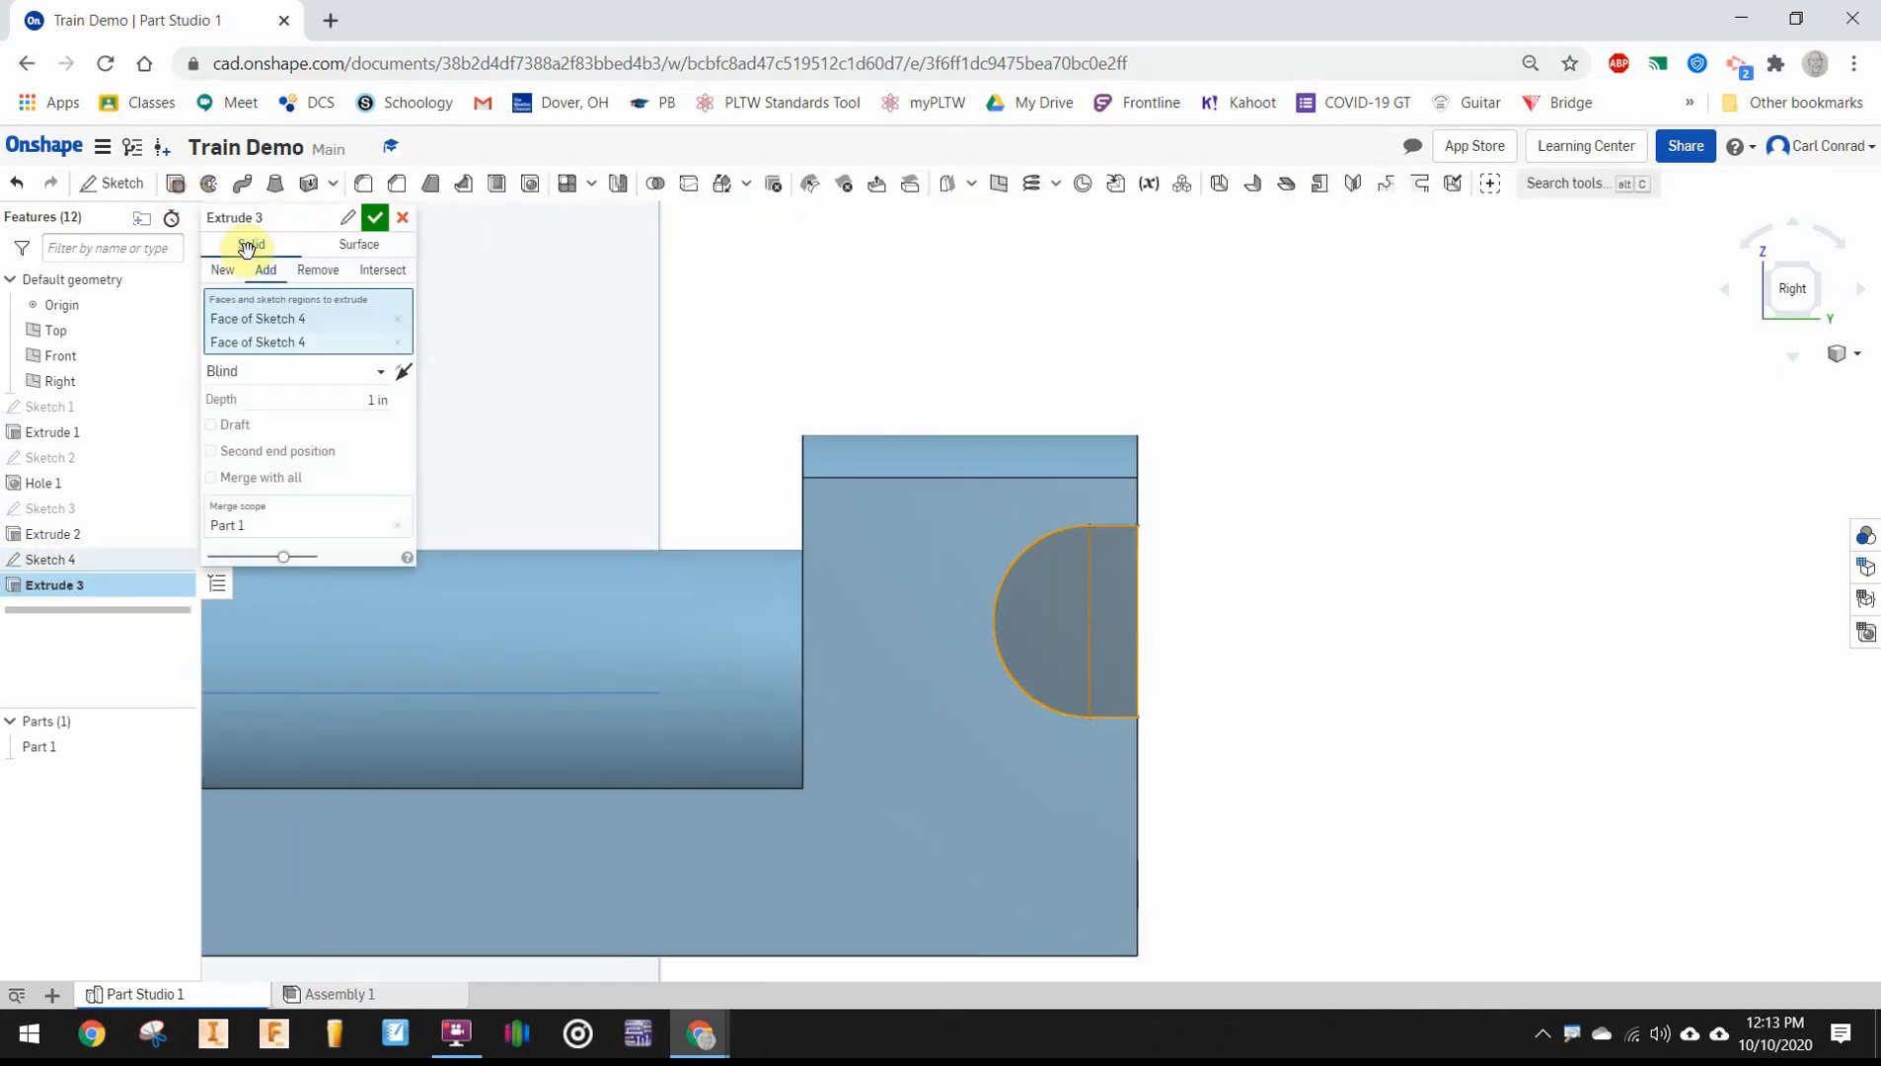
pyautogui.click(316, 271)
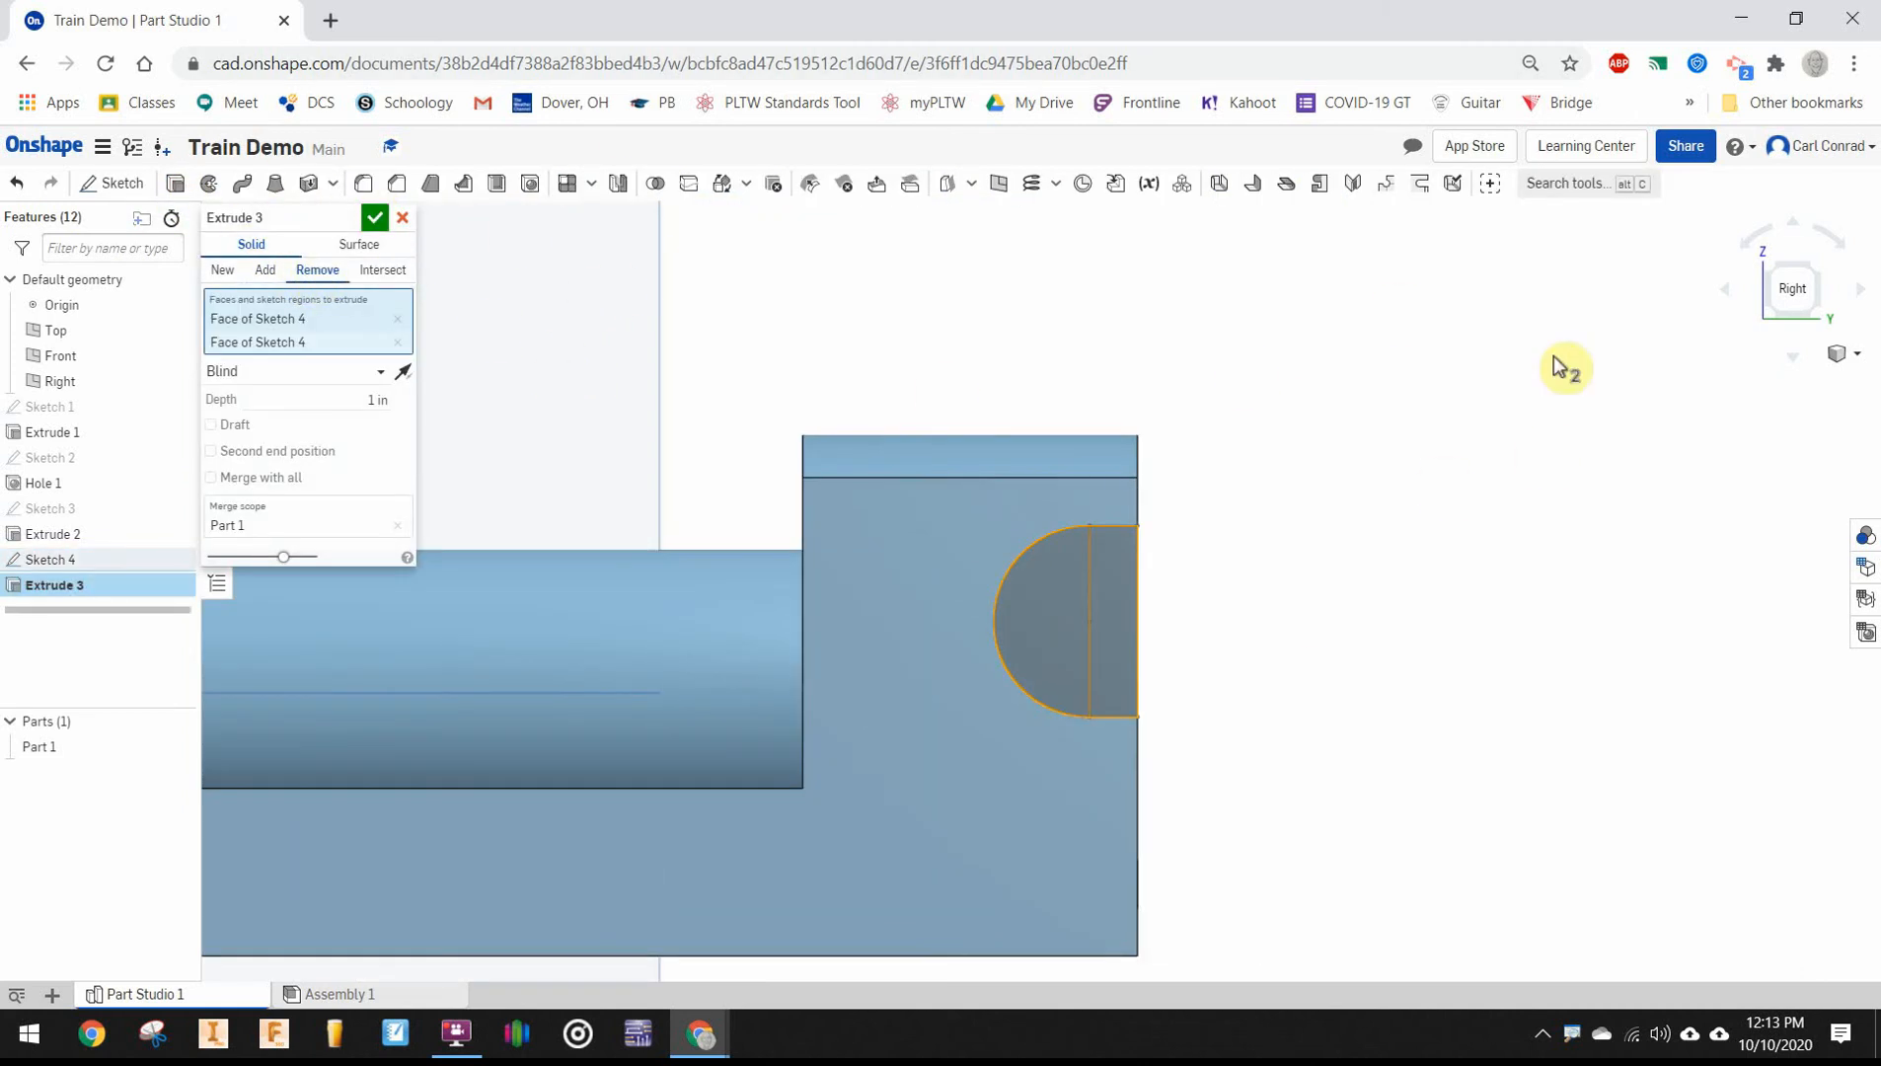
pyautogui.click(1834, 285)
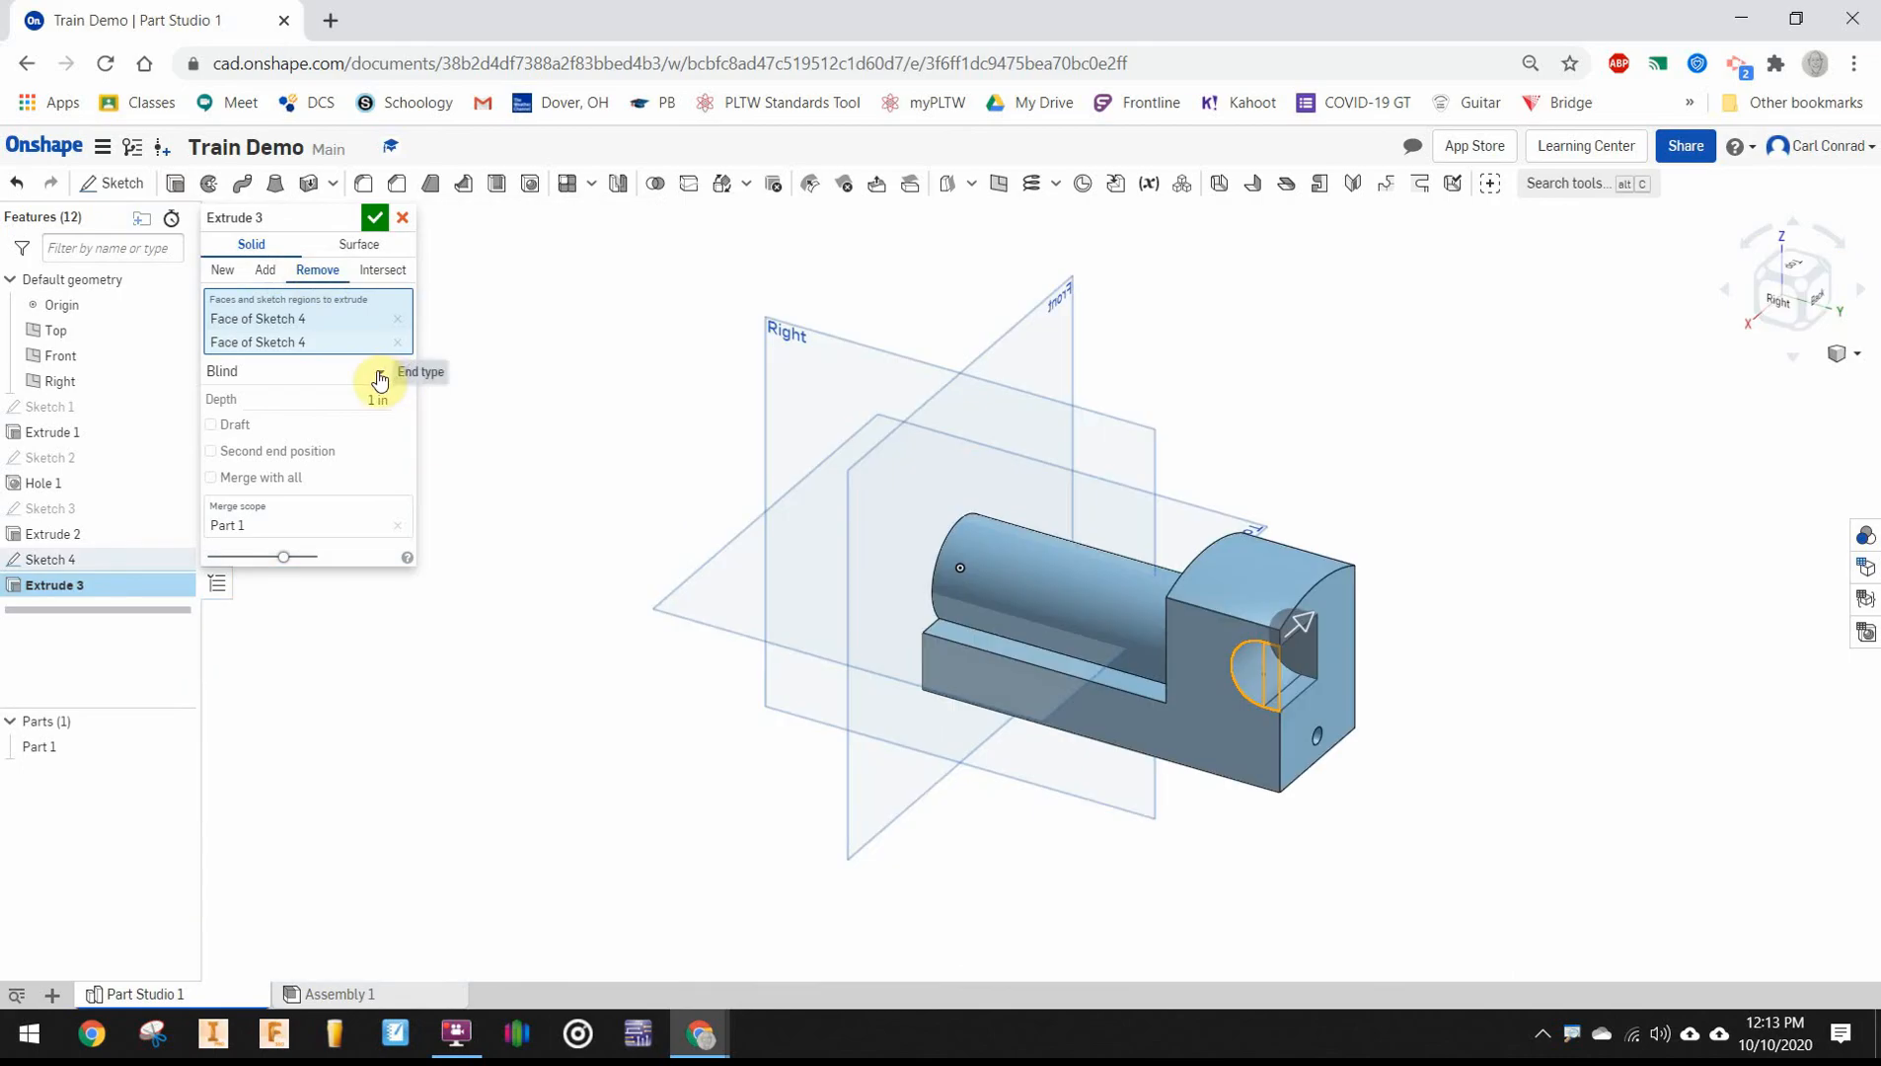
pyautogui.click(378, 373)
pyautogui.click(259, 564)
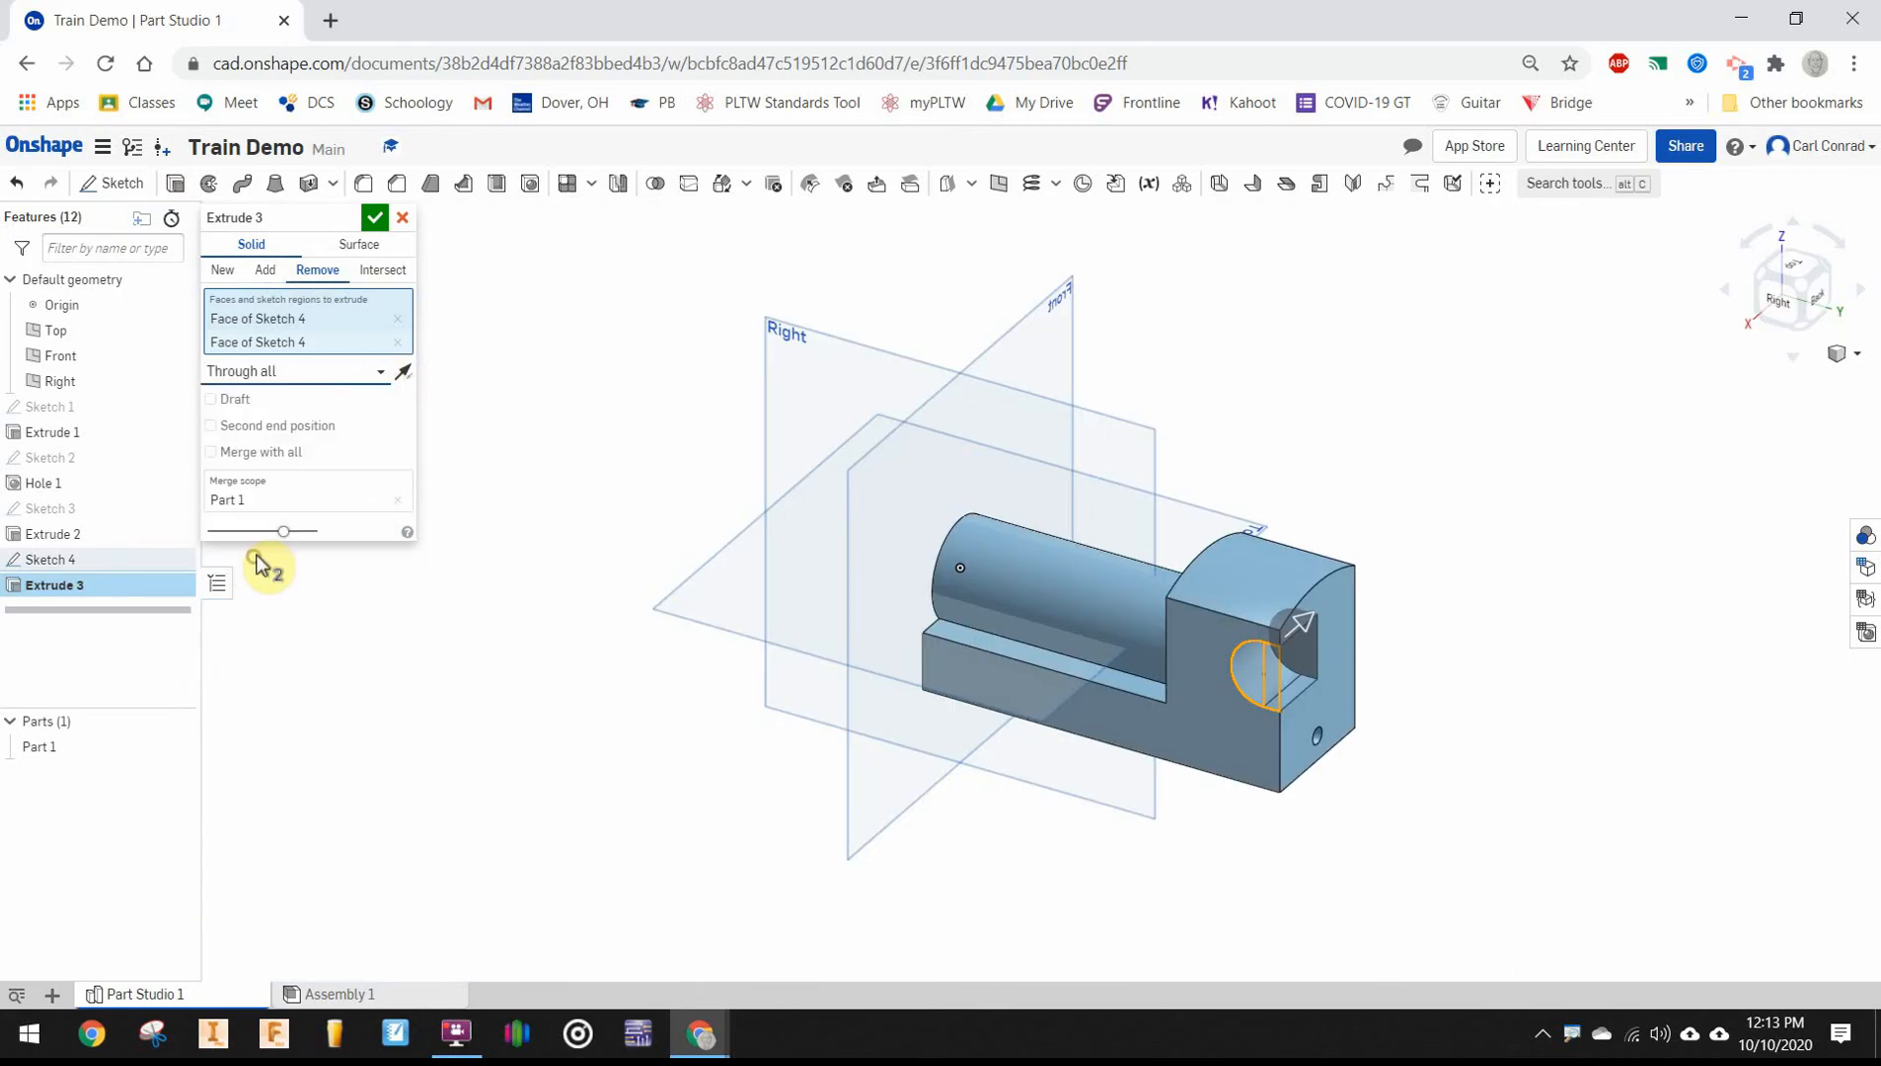
# Start Sketch 5 on the base's side face with two points near the rear end
pyautogui.click(1207, 743)
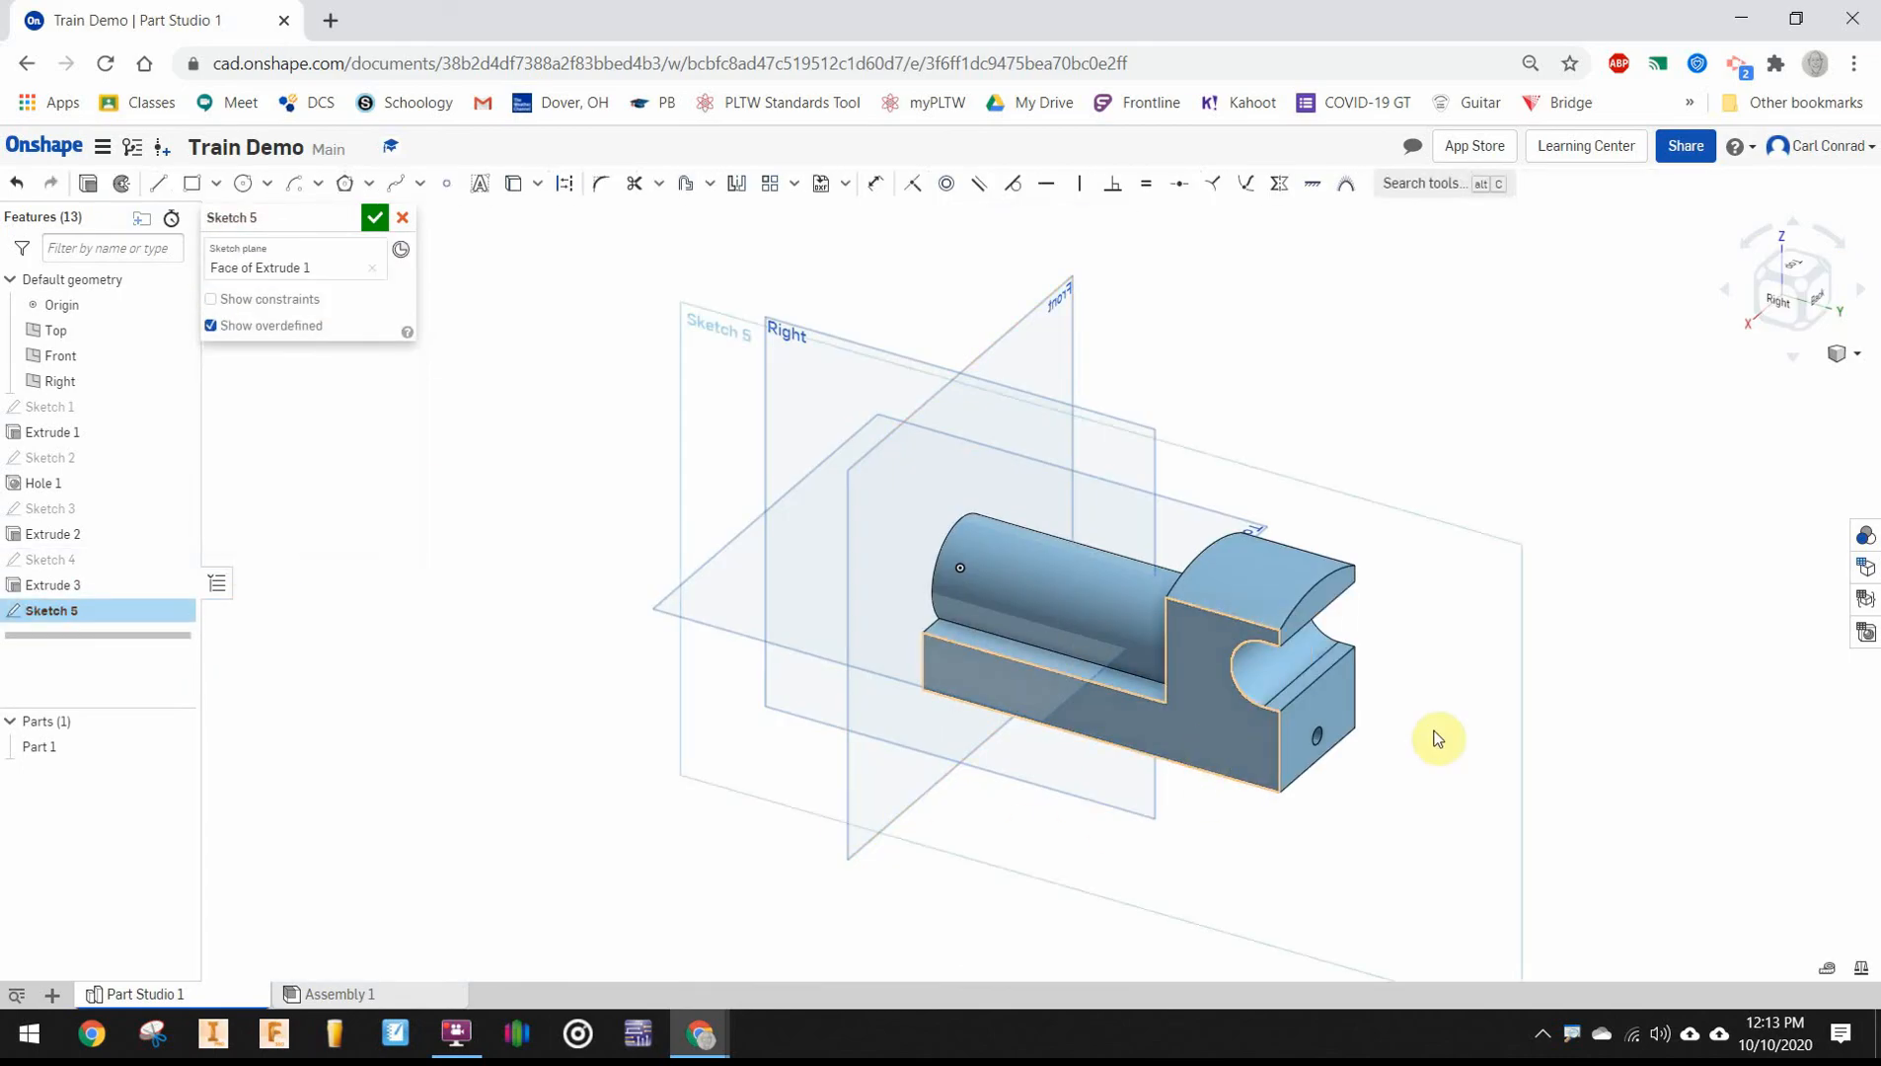
pyautogui.click(1760, 355)
pyautogui.click(445, 182)
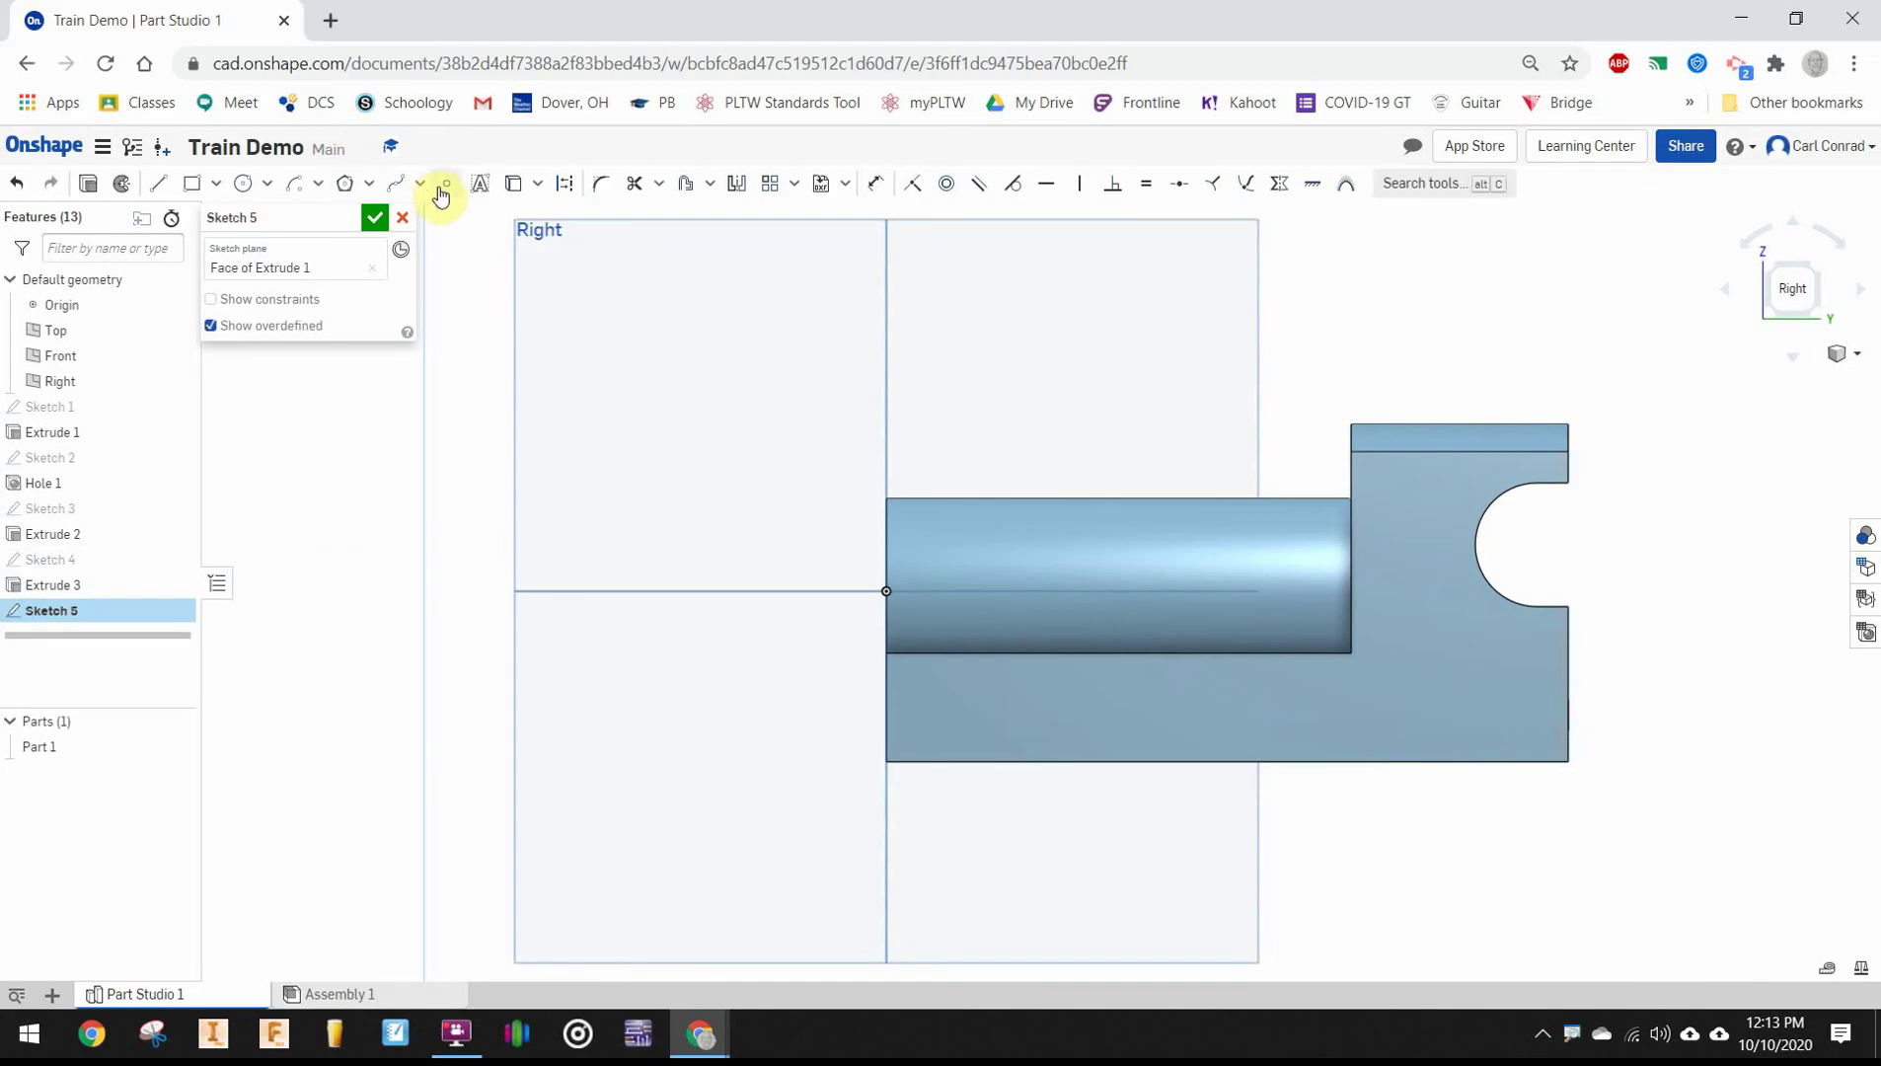
pyautogui.click(1008, 712)
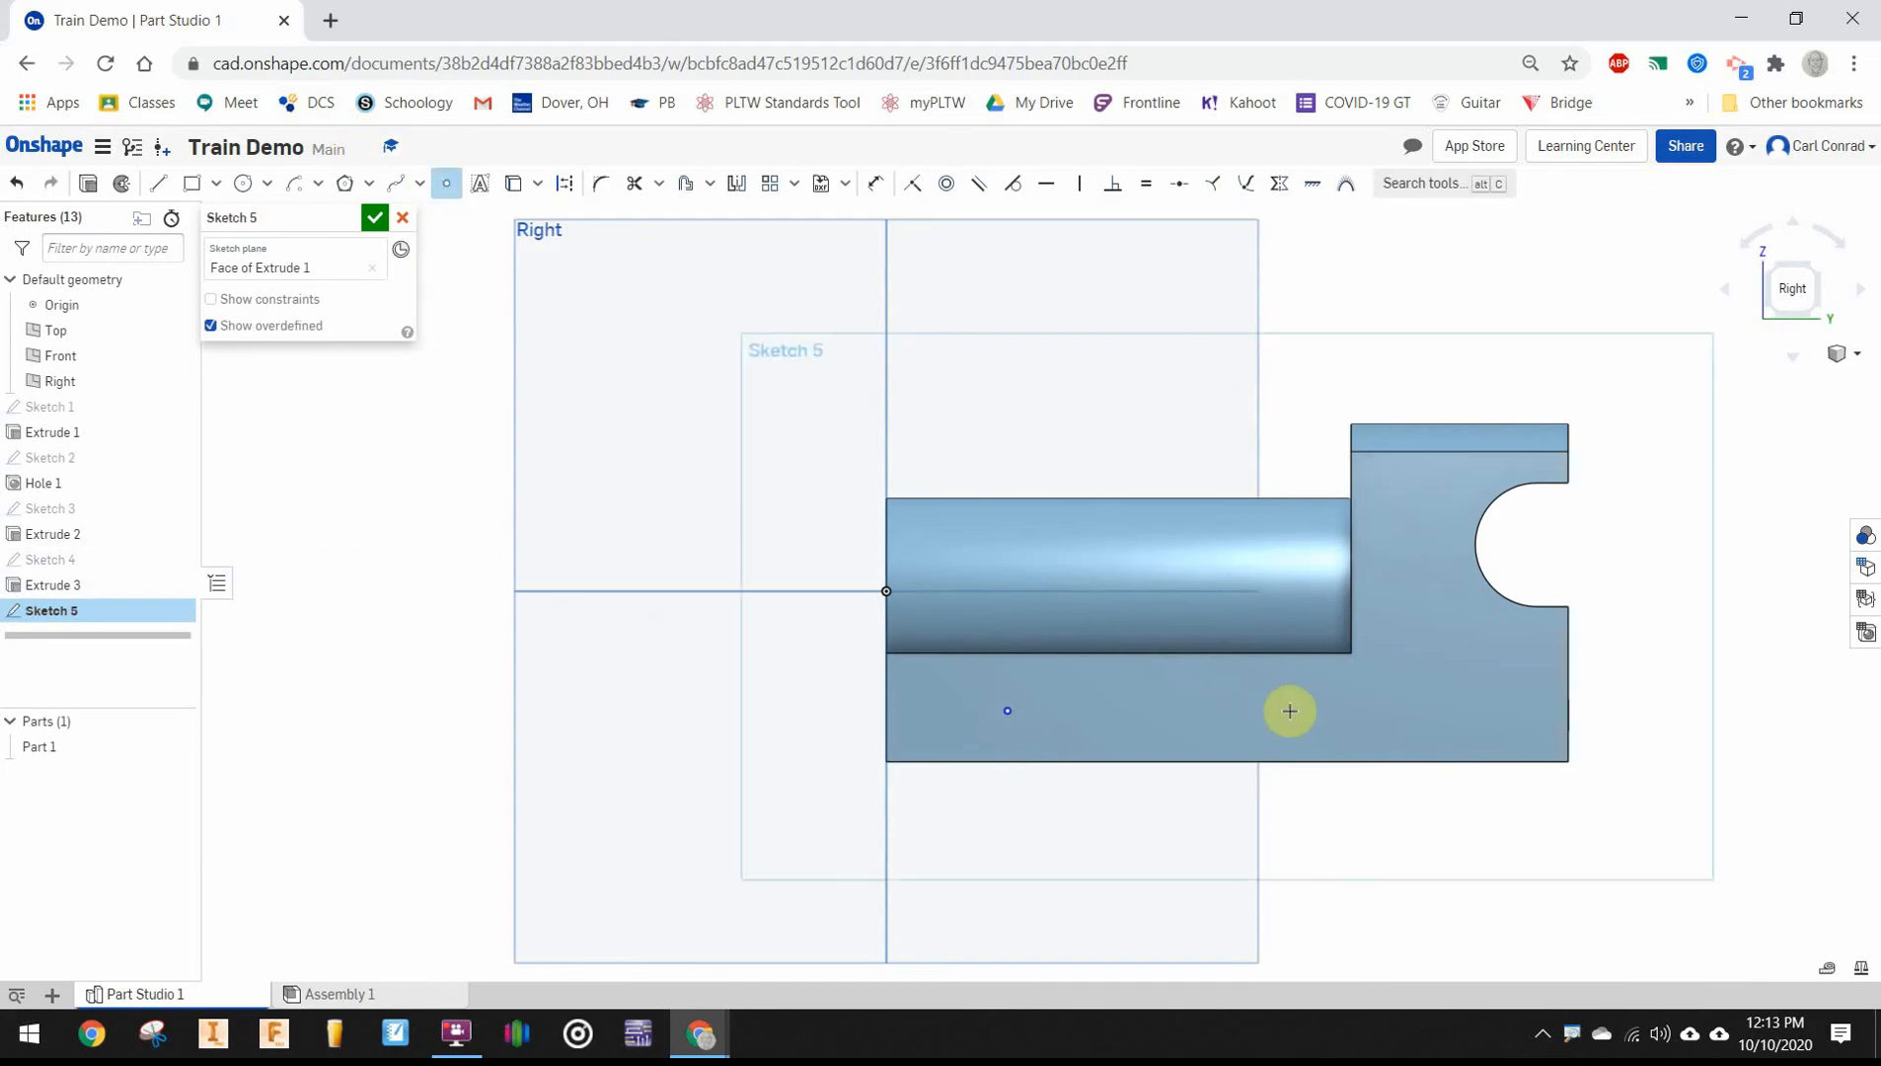
pyautogui.click(1408, 713)
# Dimension the right point 1 in from the rear edge and the points 3.5 in apart
pyautogui.press('d')
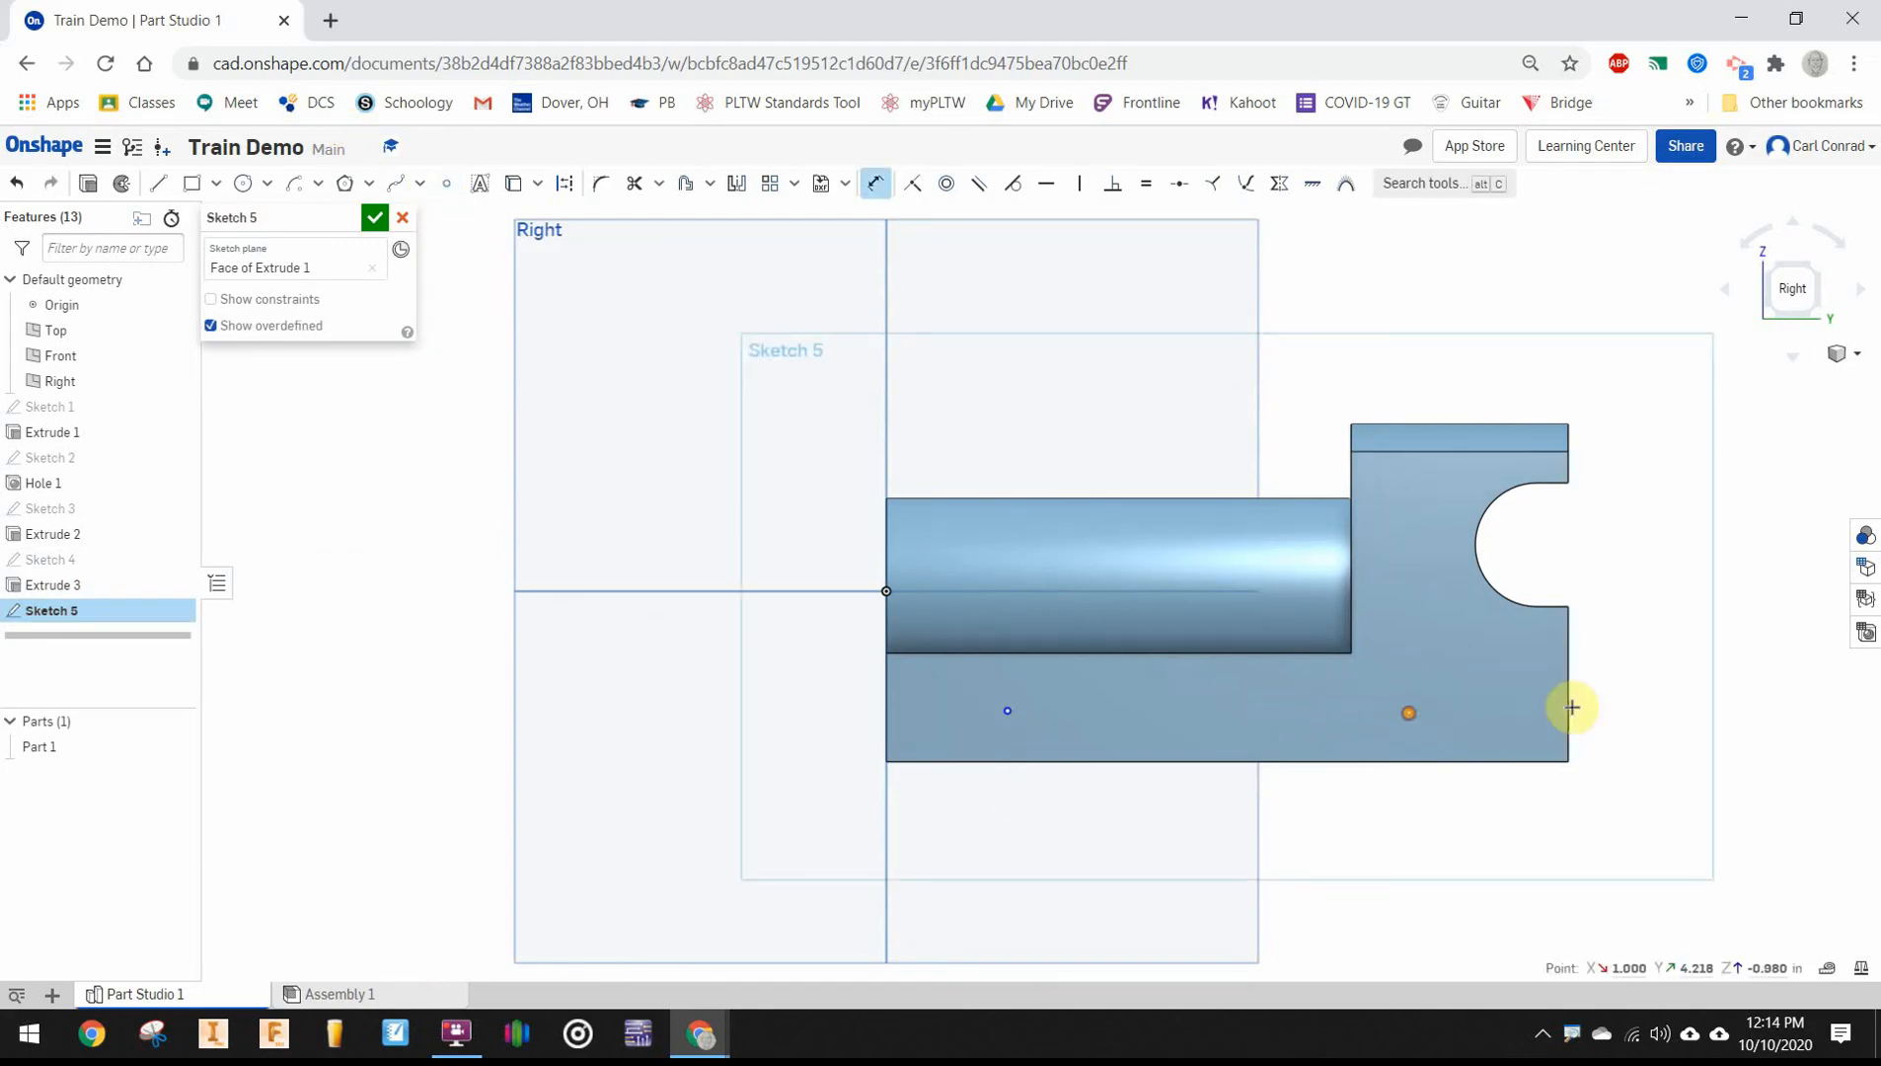
pyautogui.click(1566, 707)
pyautogui.click(1535, 804)
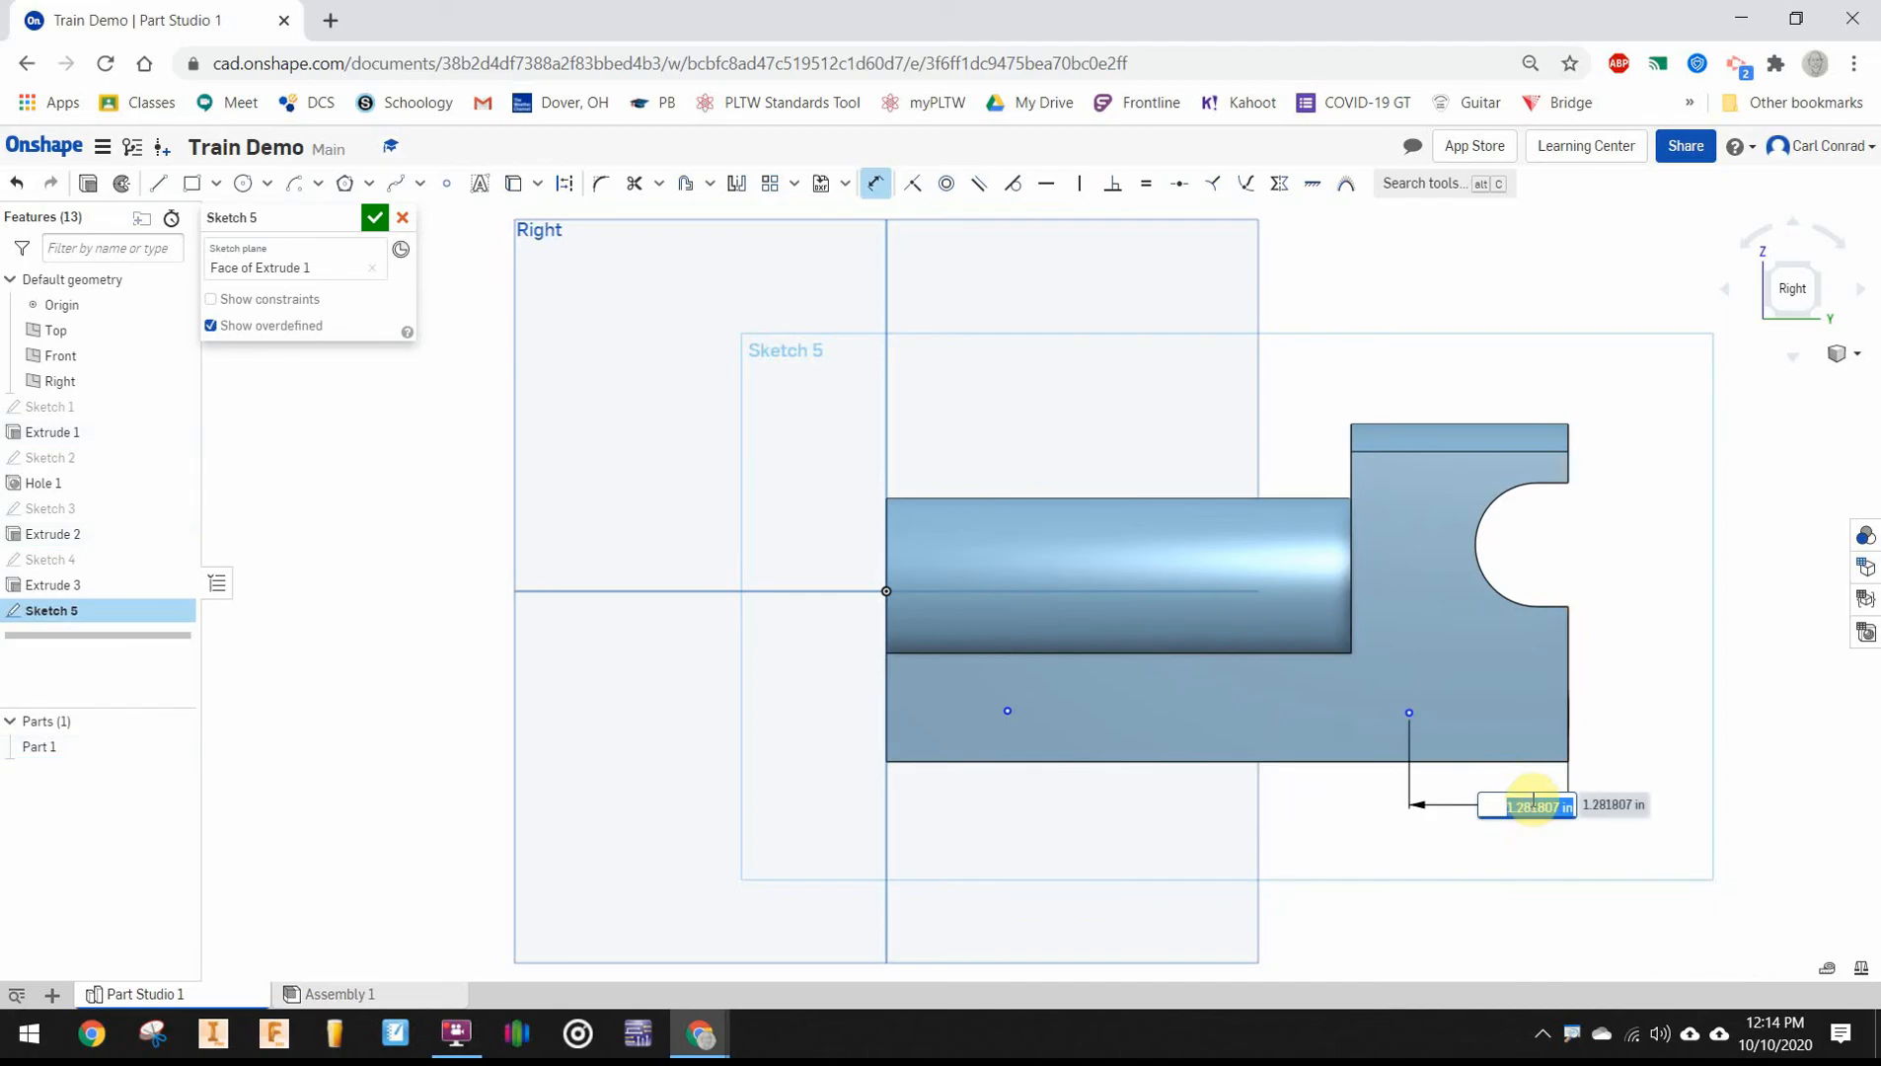
pyautogui.write('1')
pyautogui.press('Return')
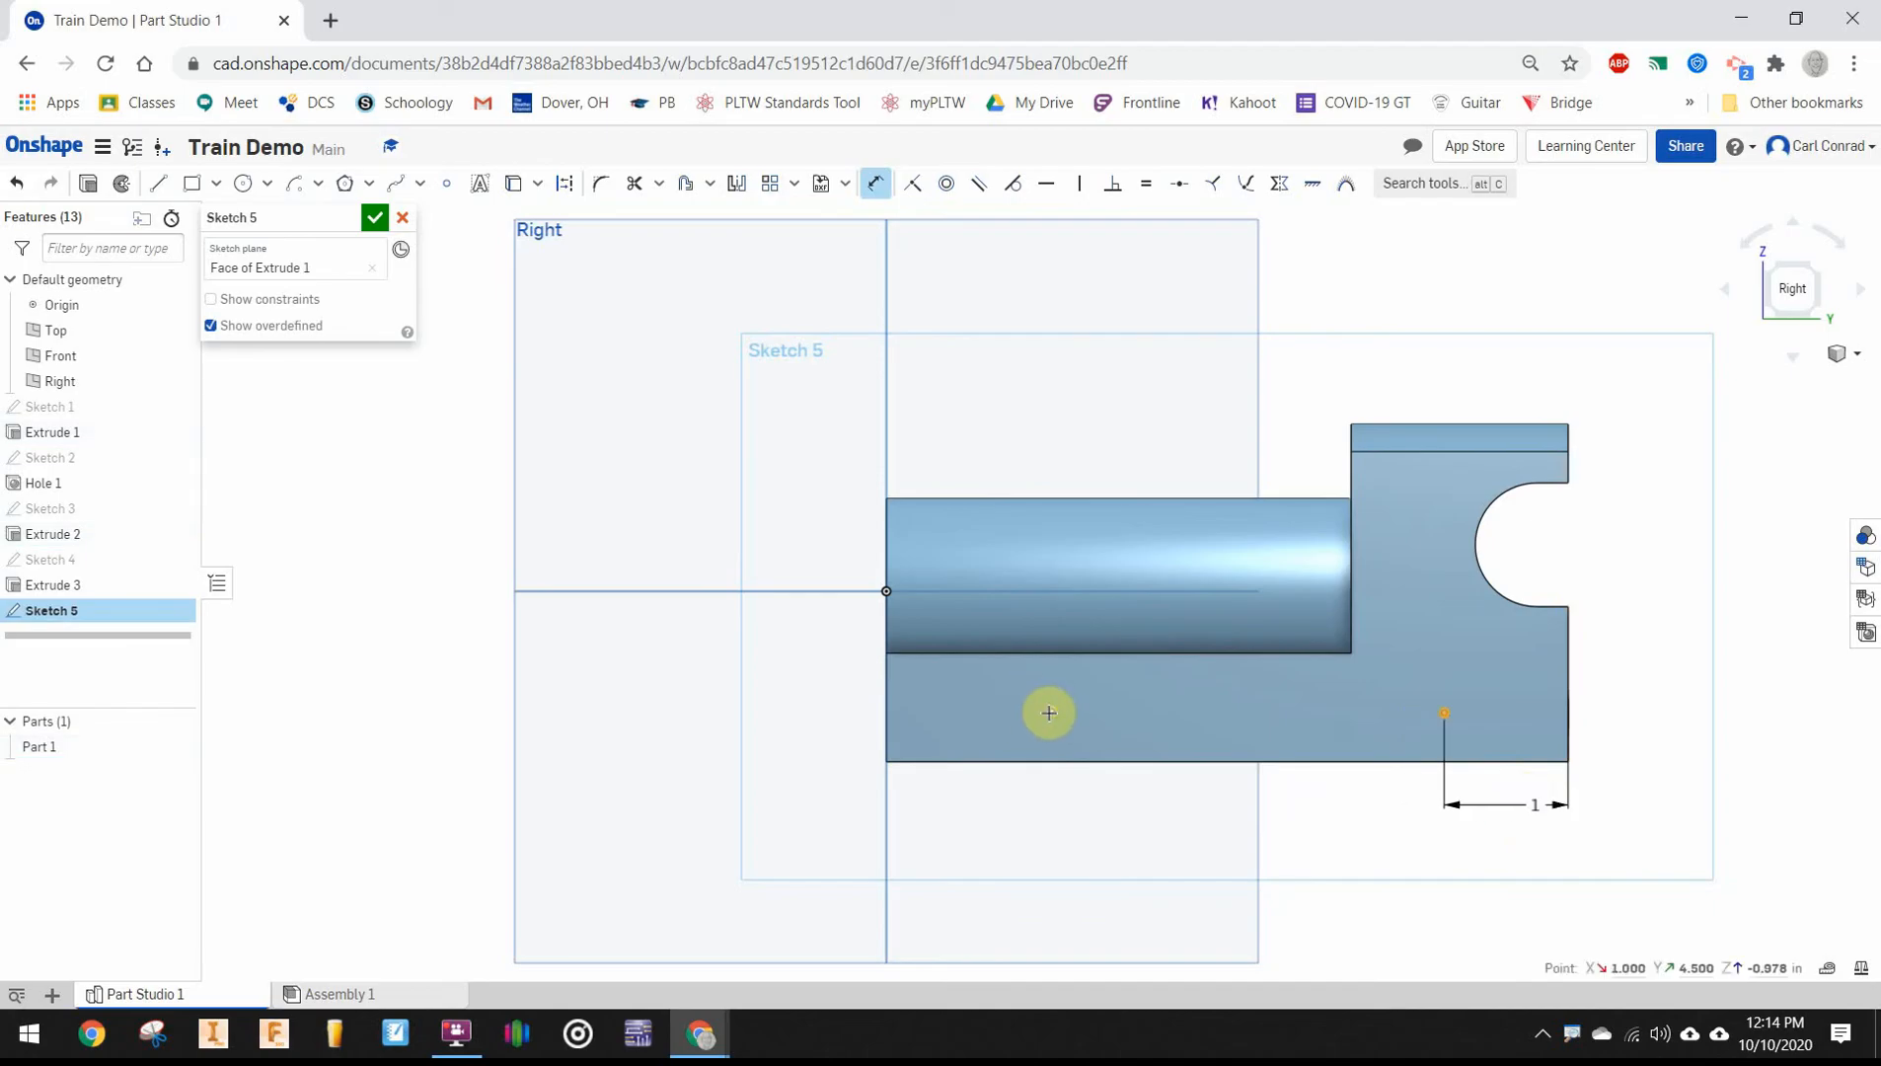
pyautogui.click(1049, 713)
pyautogui.click(1443, 714)
pyautogui.click(1289, 807)
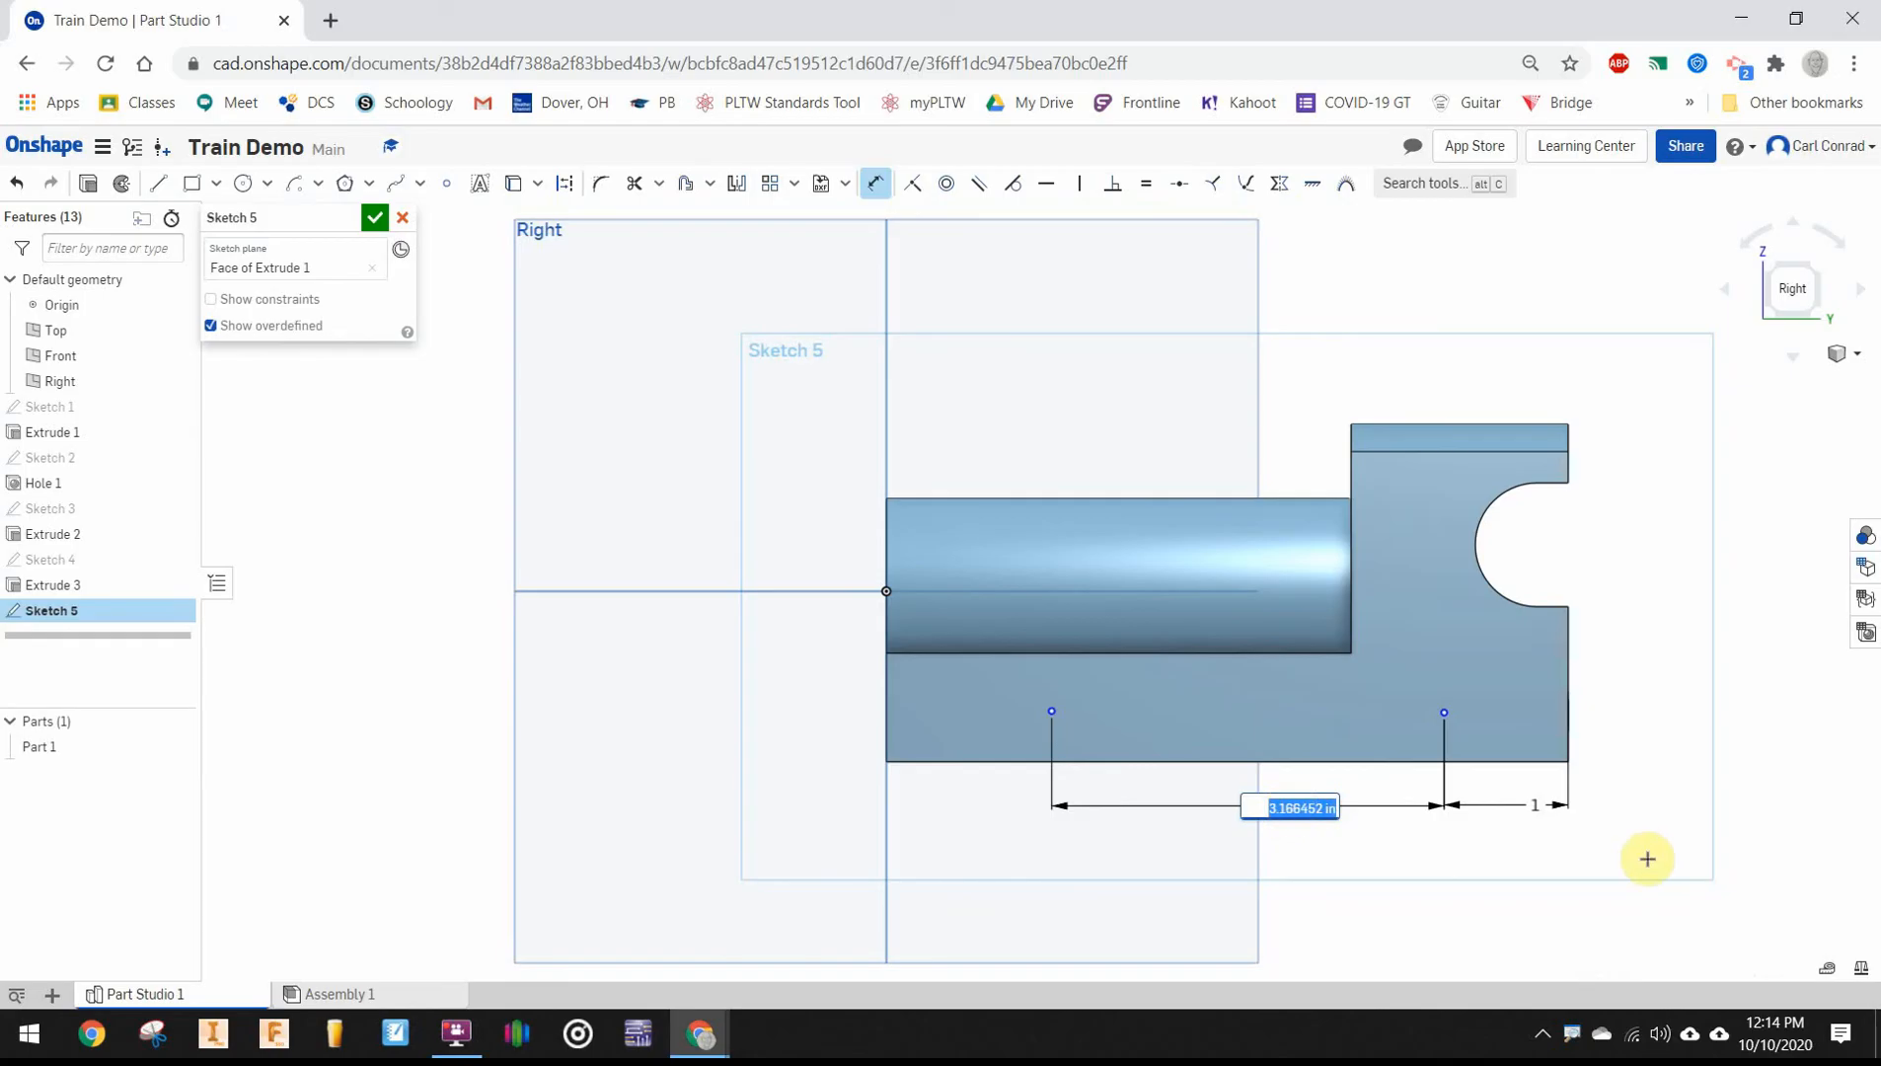
pyautogui.write('3.5')
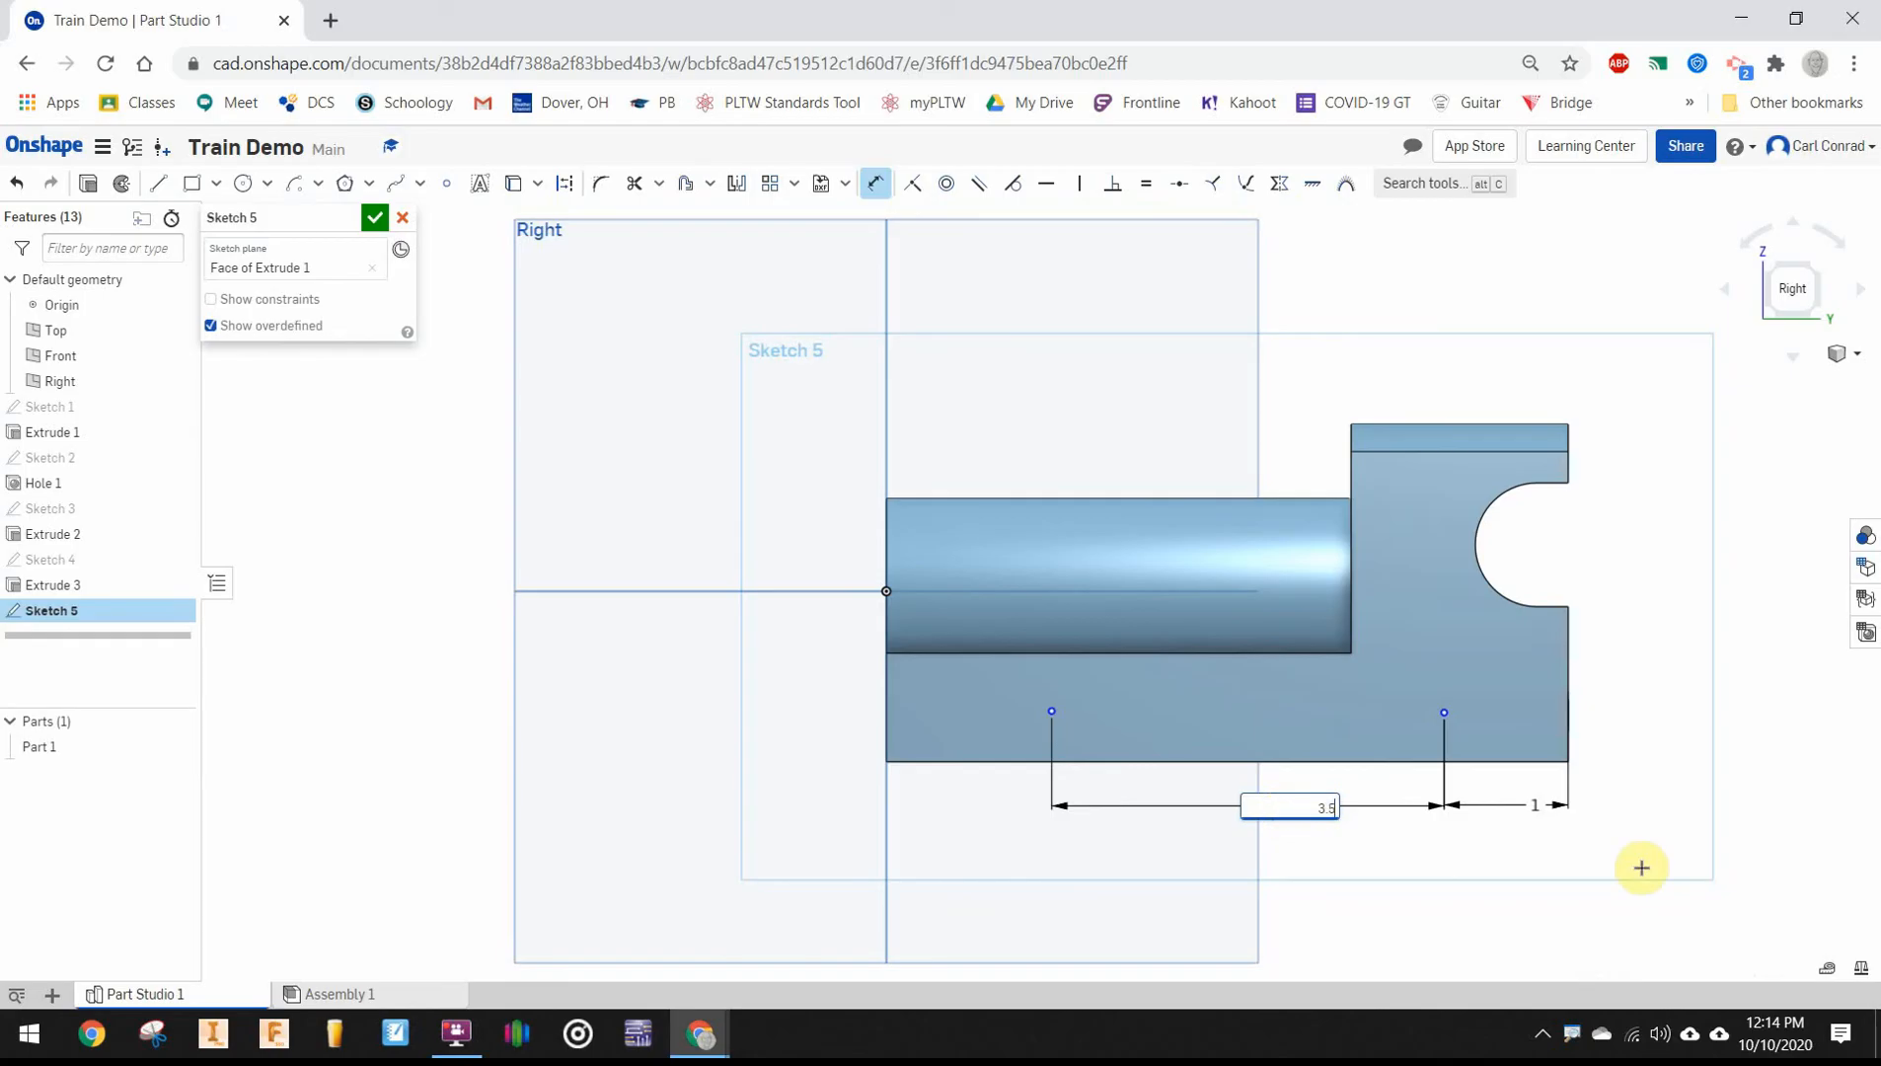
pyautogui.press('Return')
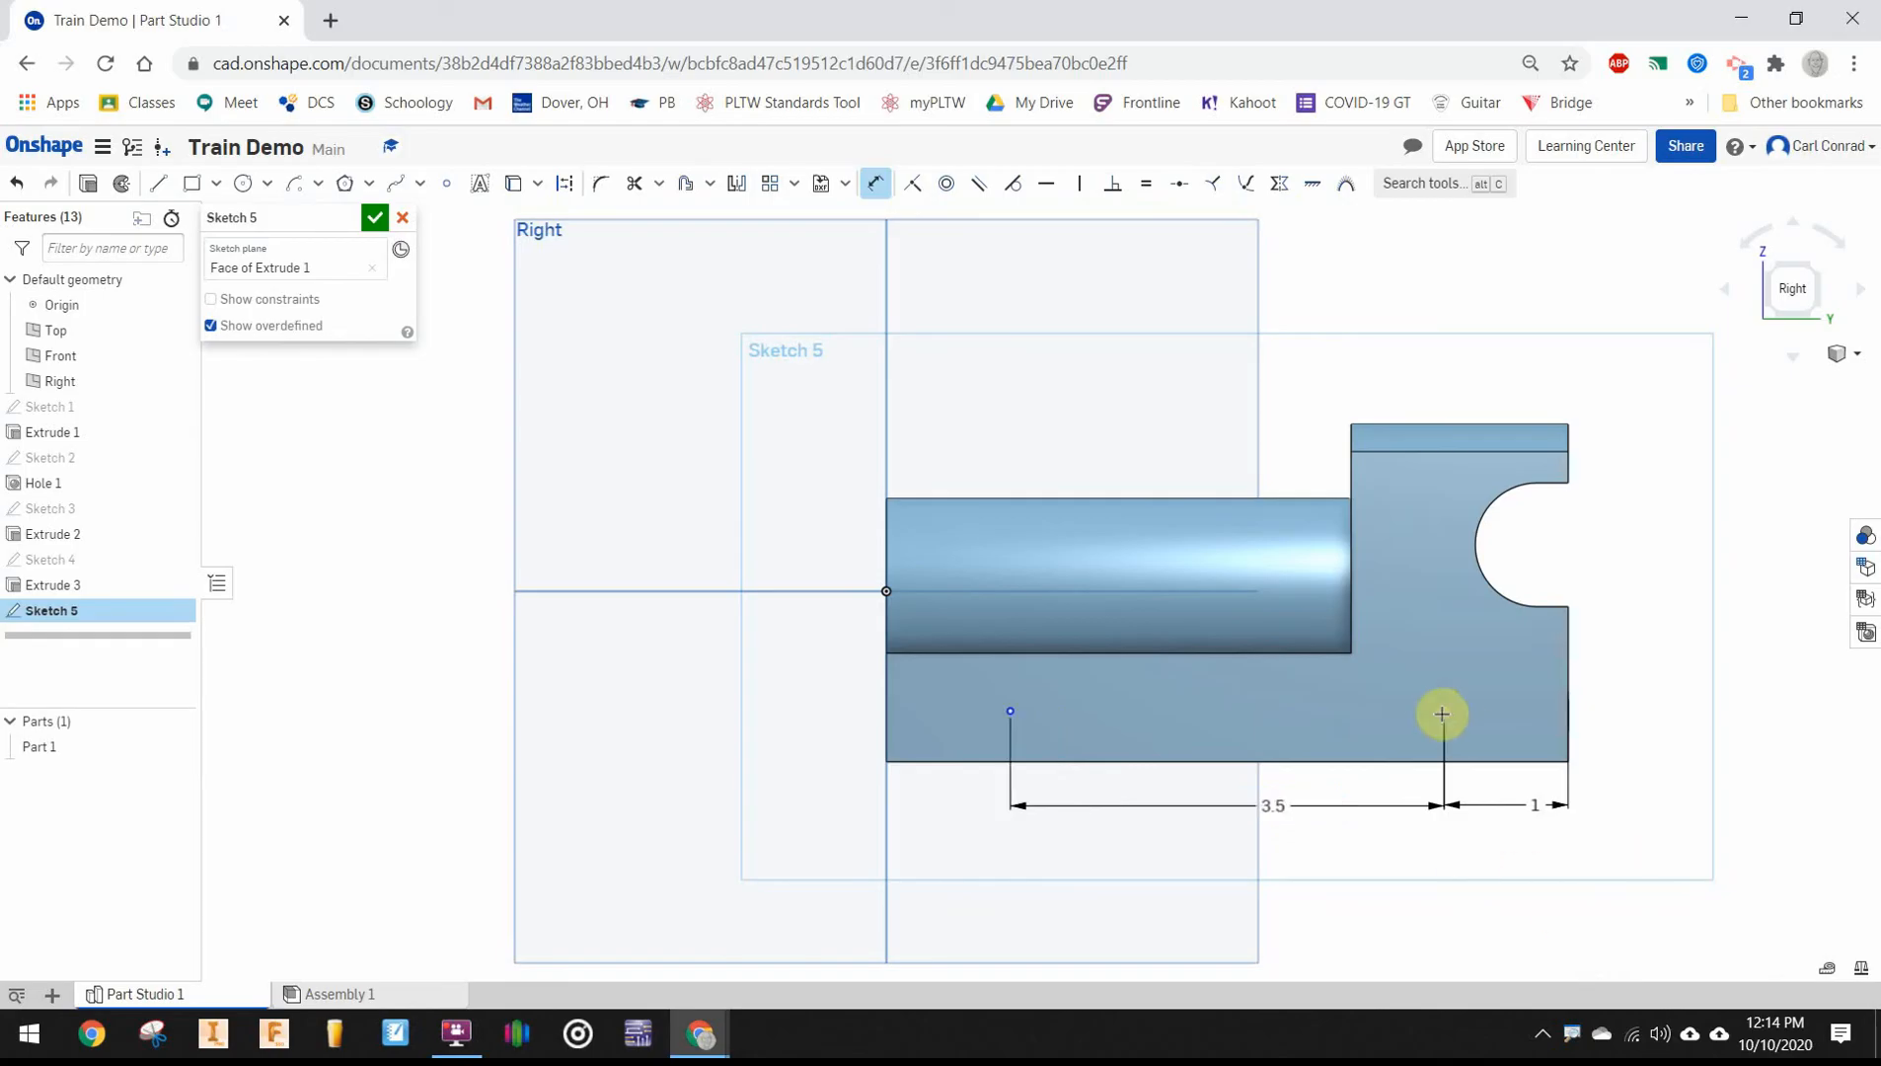
# Dimension both points 0.5 in above the base's bottom edge
pyautogui.click(1472, 755)
pyautogui.click(1664, 702)
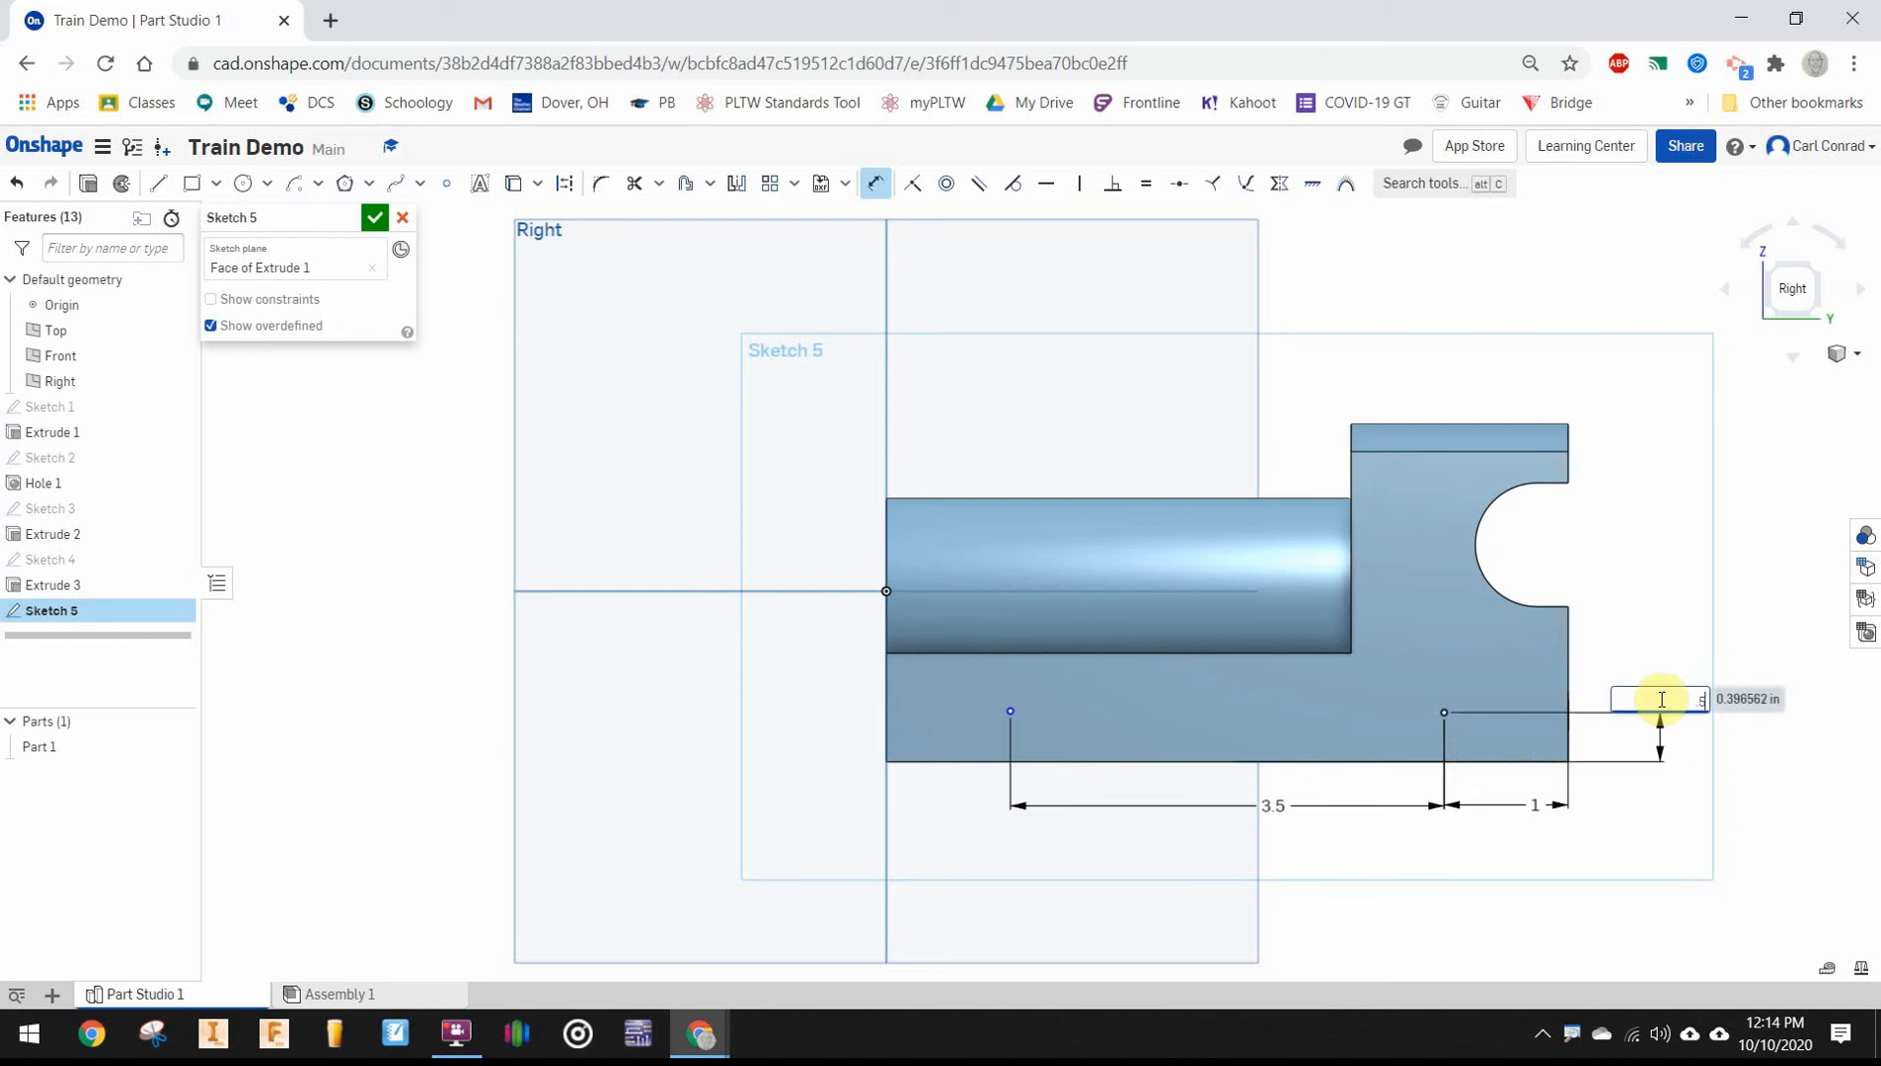
pyautogui.write('0.5')
pyautogui.press('Return')
pyautogui.click(1009, 711)
pyautogui.click(940, 759)
pyautogui.click(766, 734)
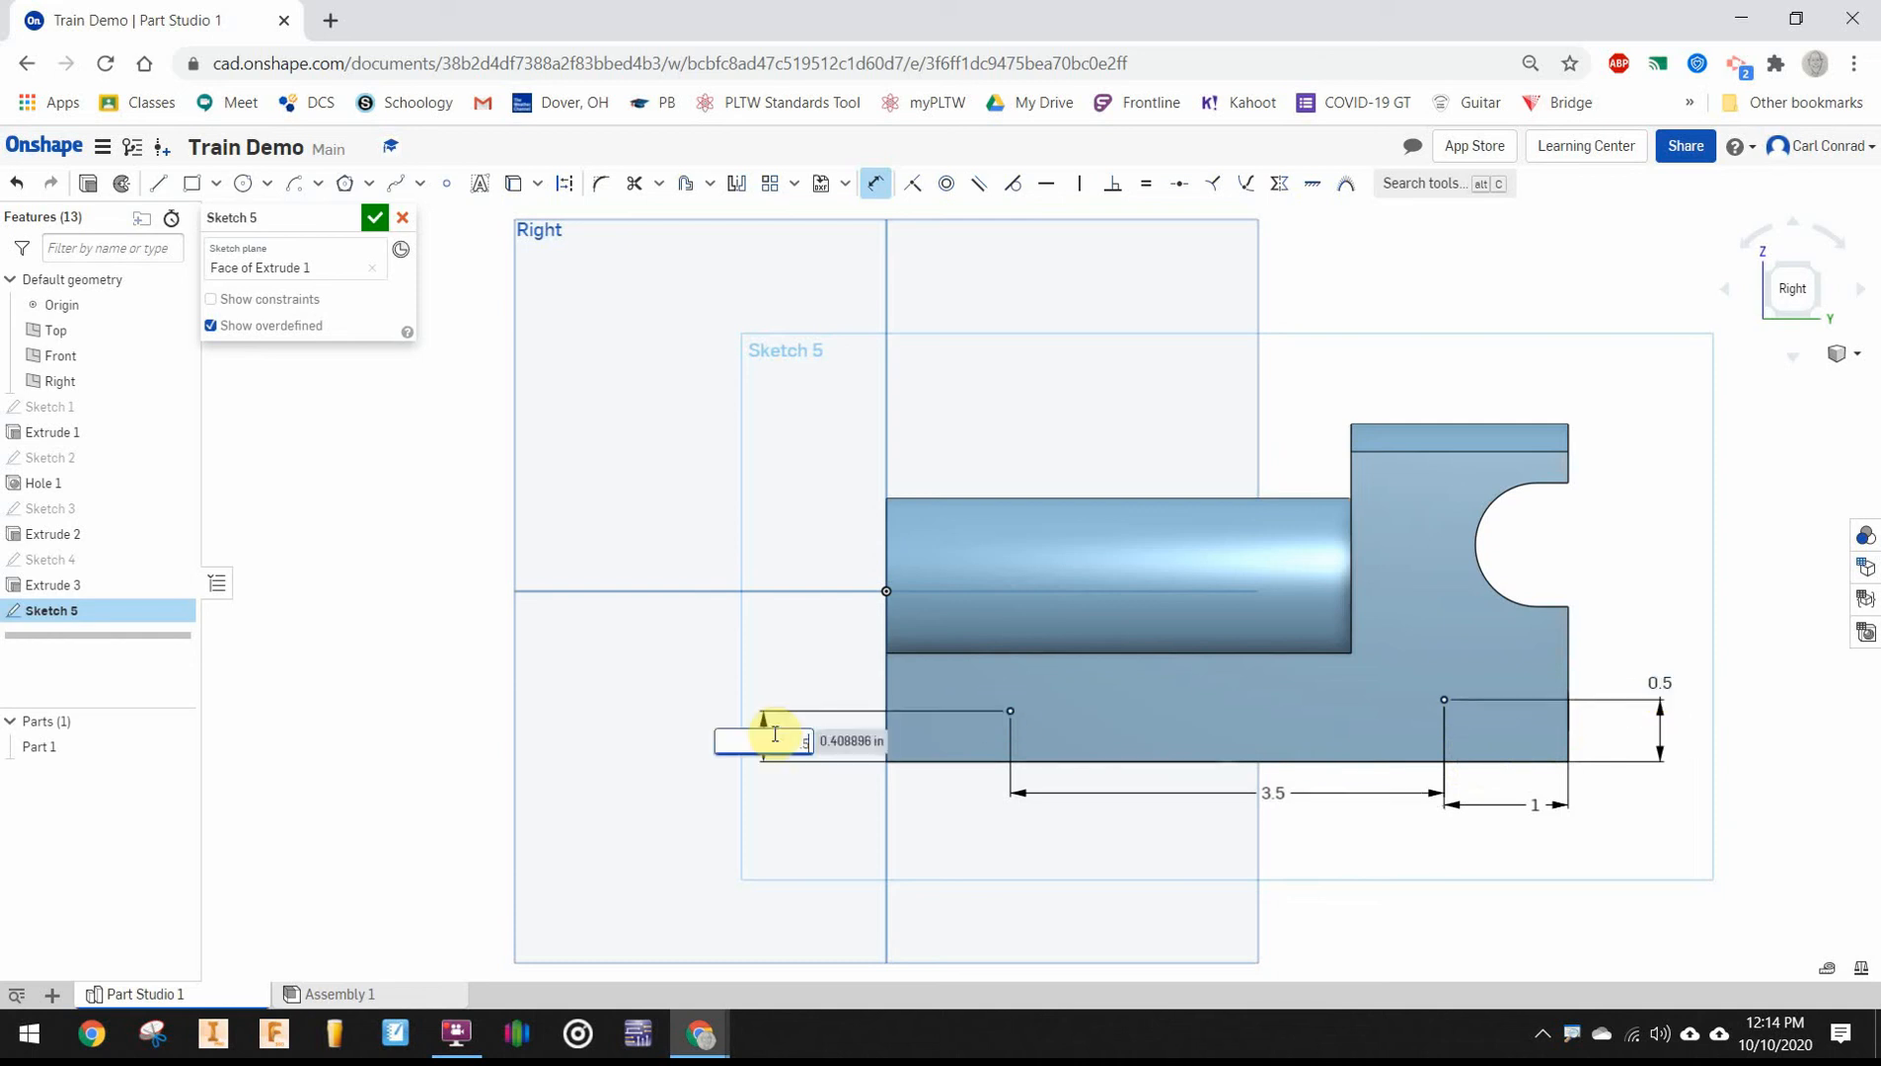
pyautogui.write('0.5')
pyautogui.press('Return')
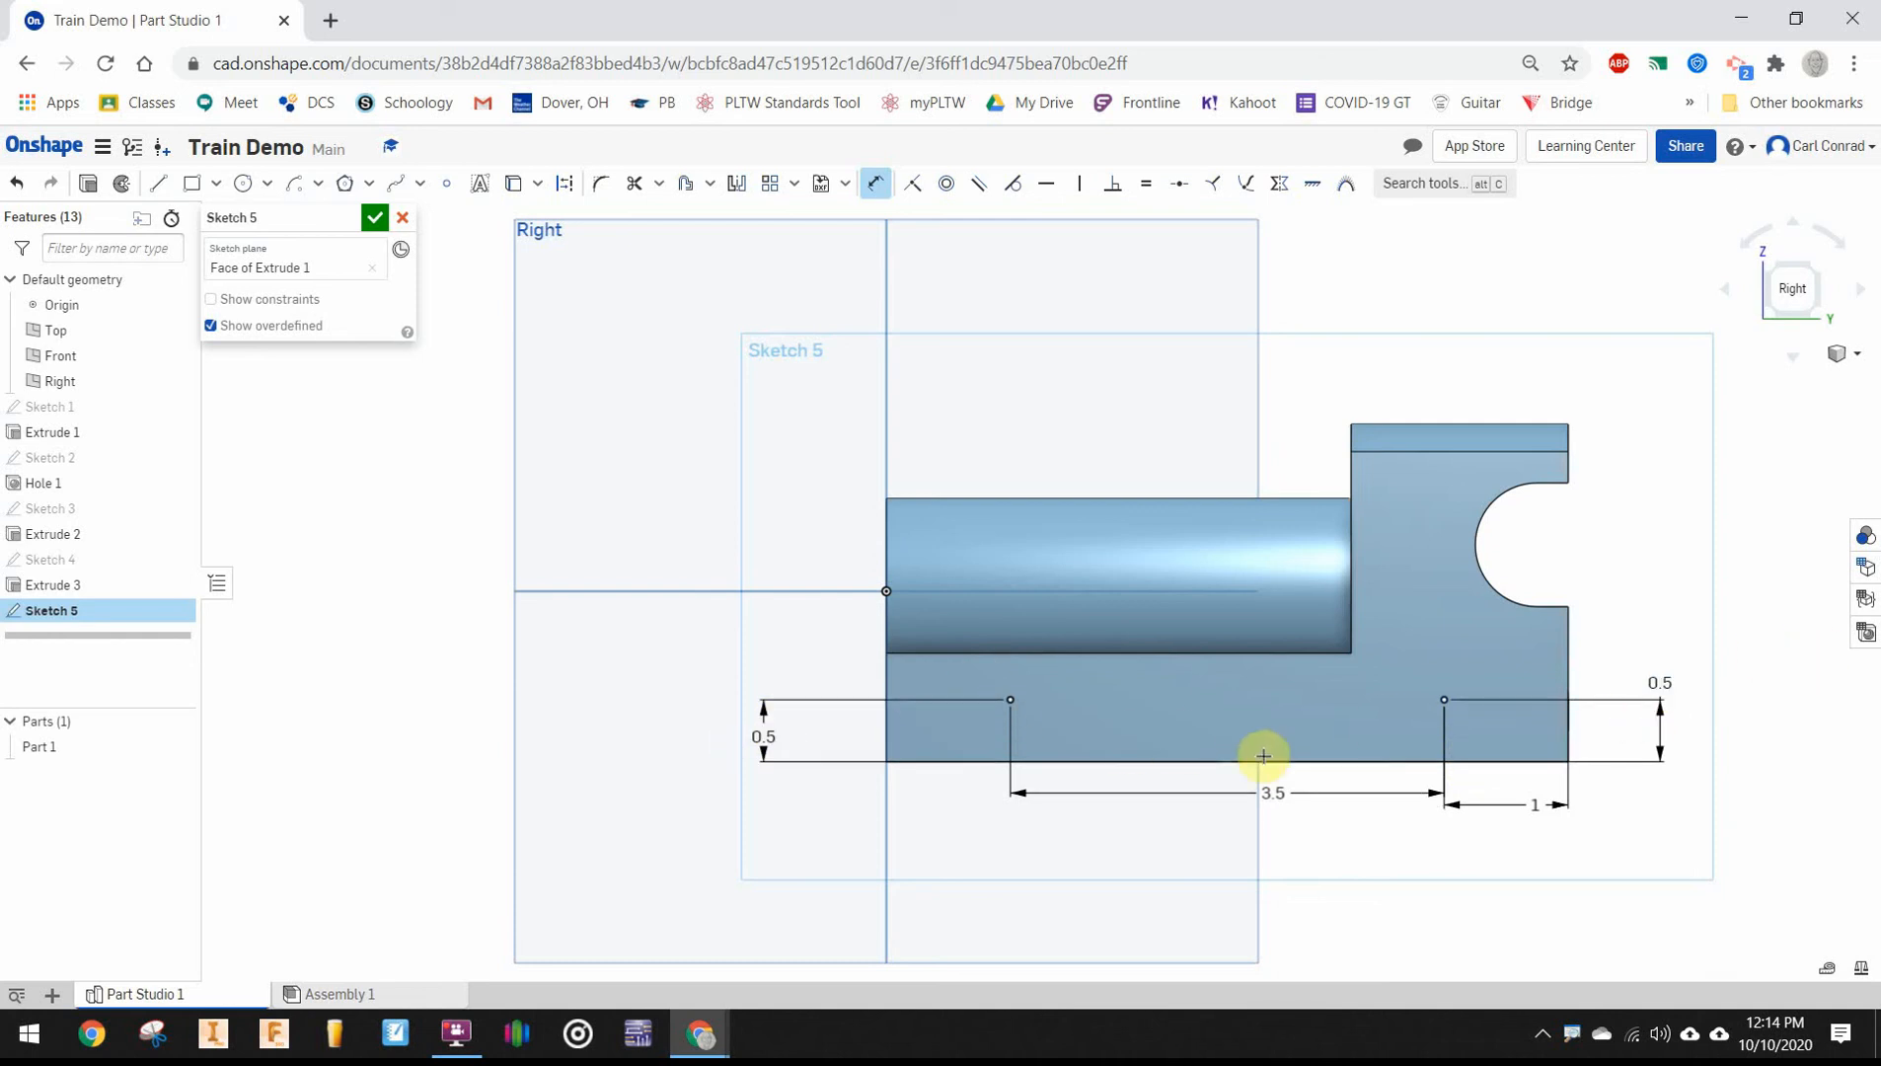
pyautogui.scroll(-2, 1243, 767)
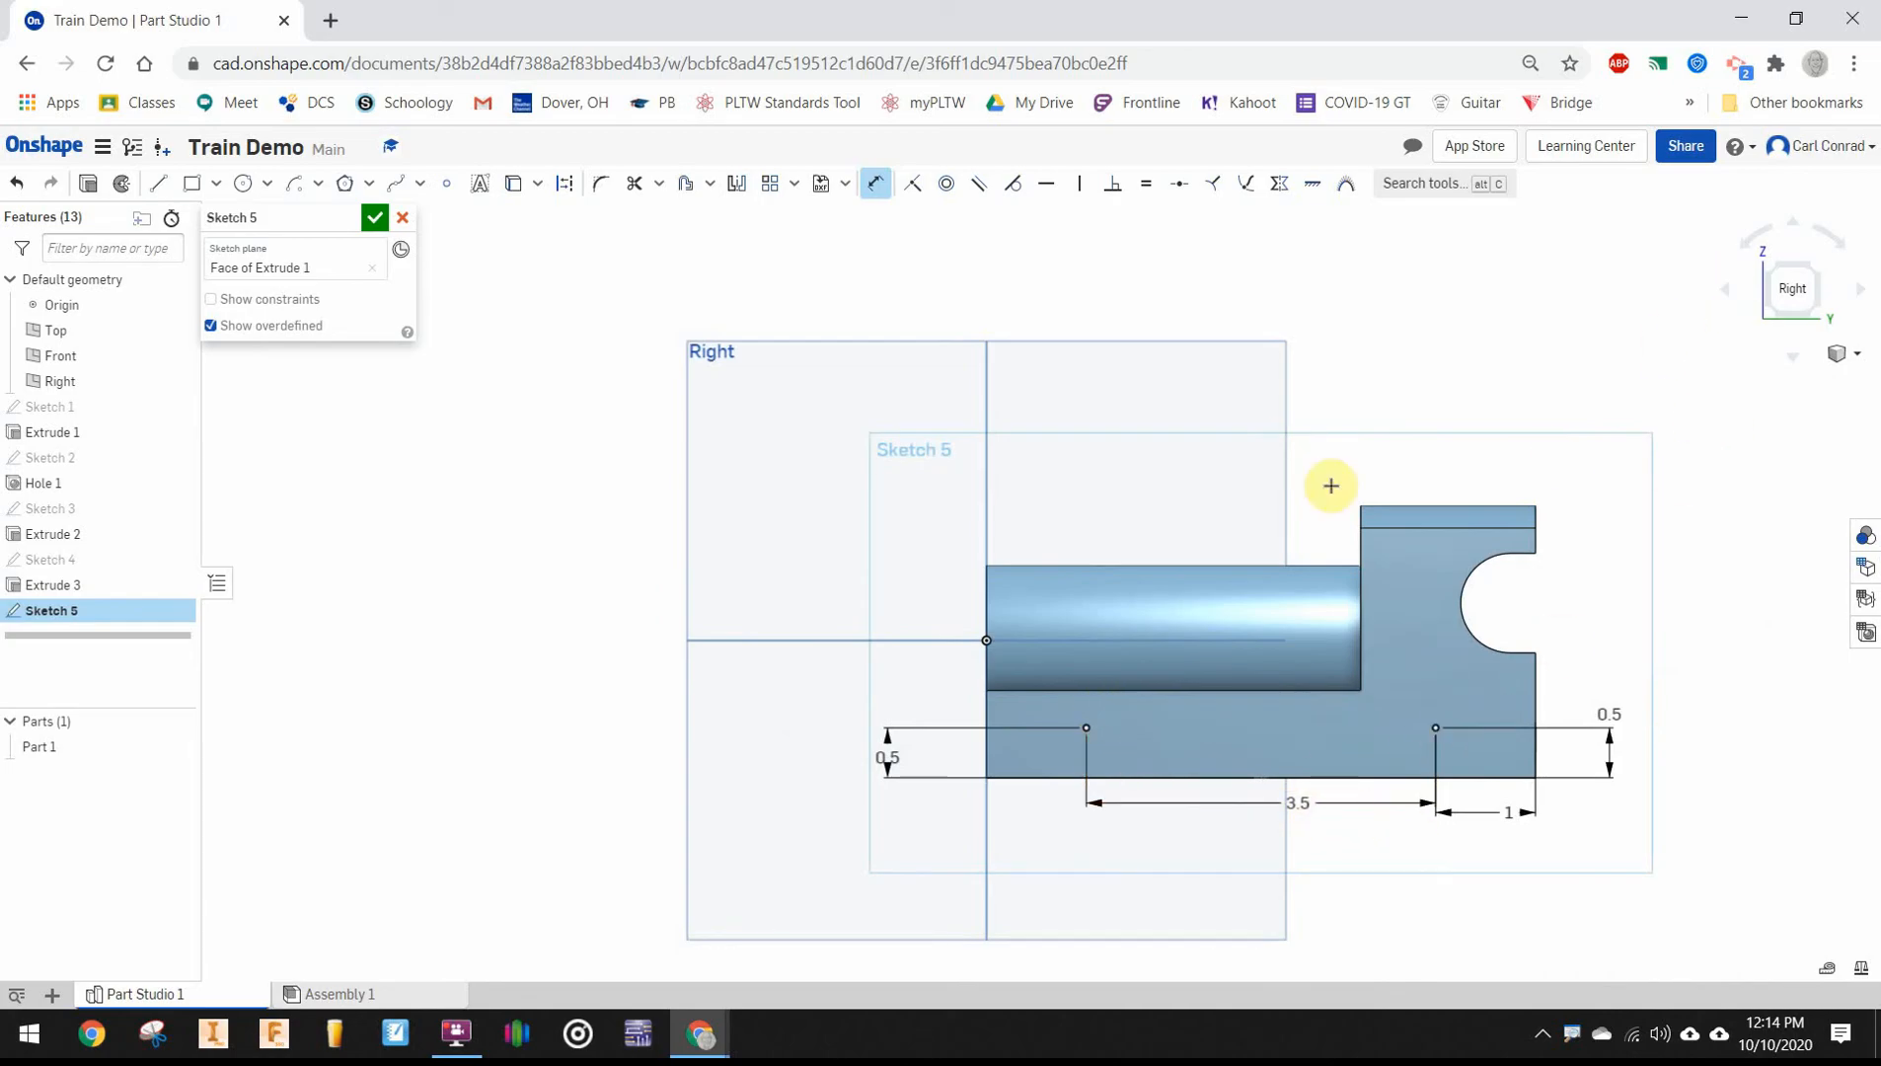
# Accept Sketch 5 and start an ANSI-standard hole at both sketch points
pyautogui.click(375, 217)
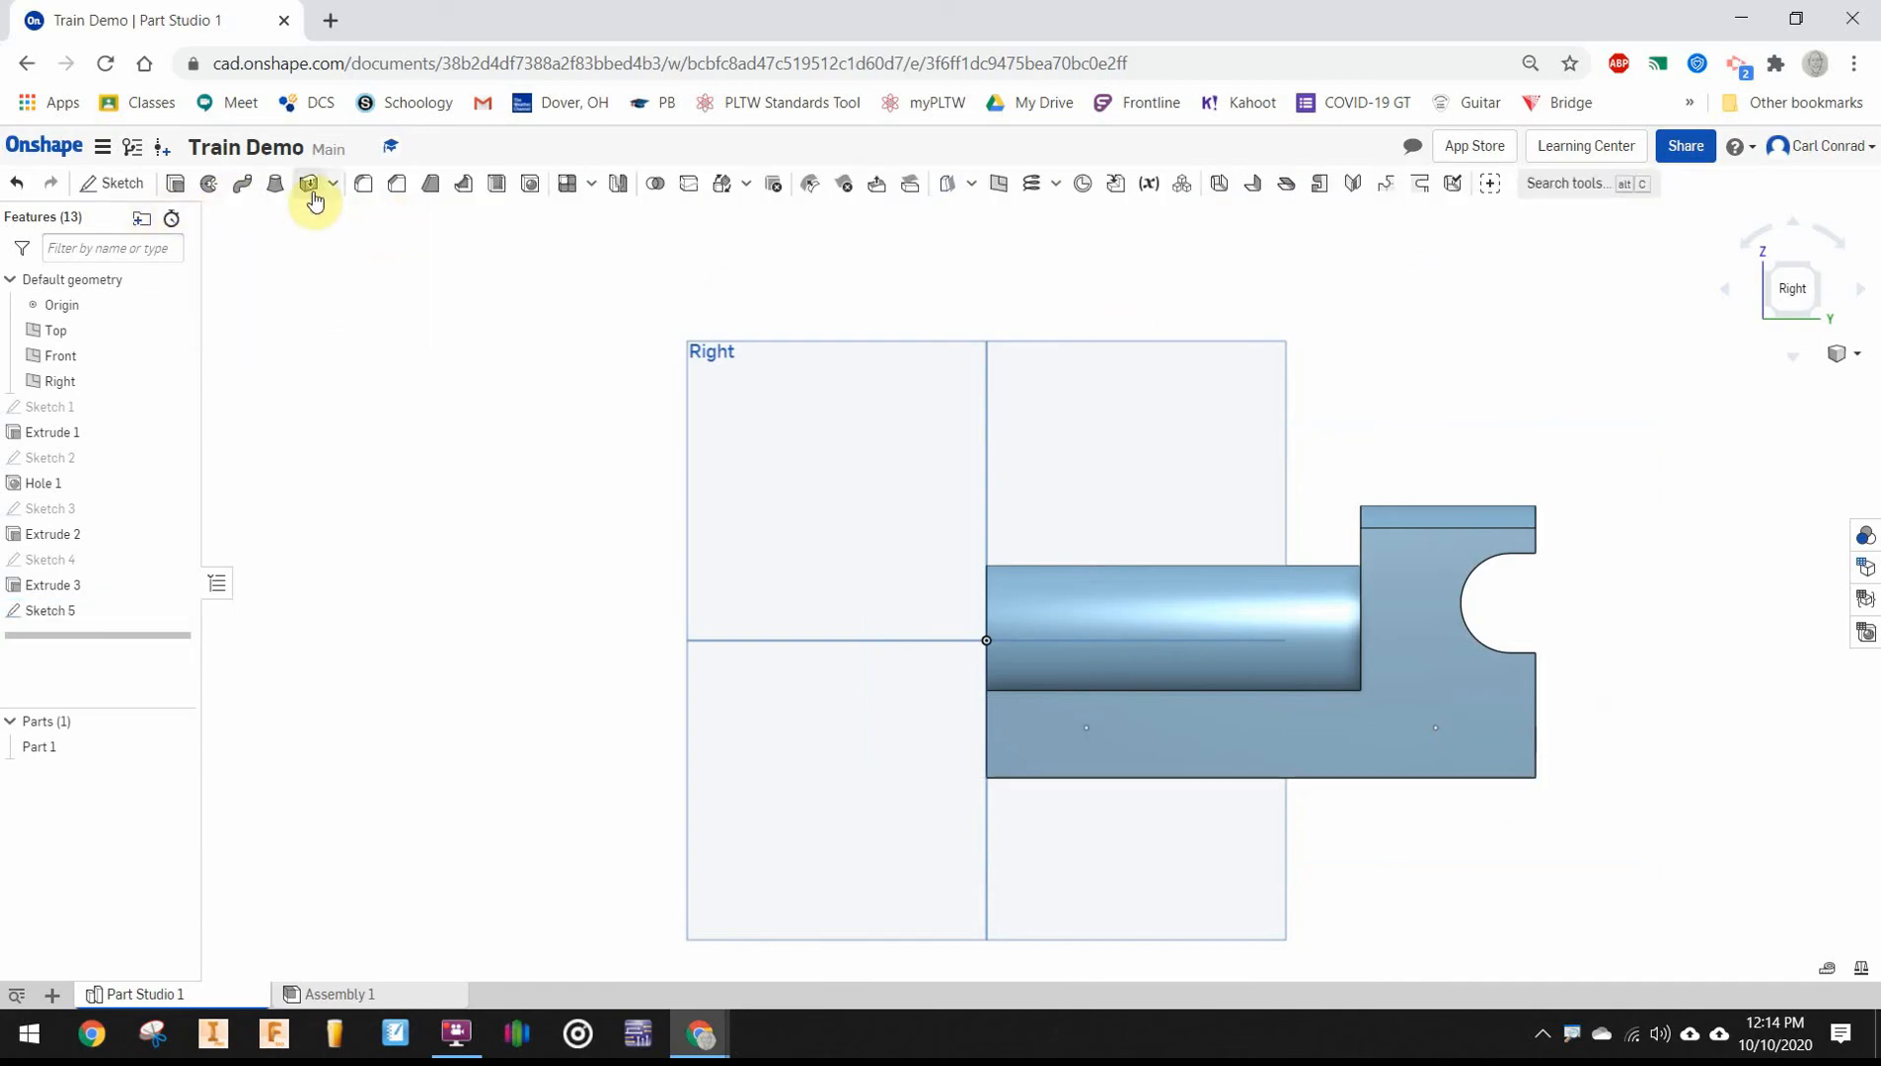
pyautogui.click(529, 181)
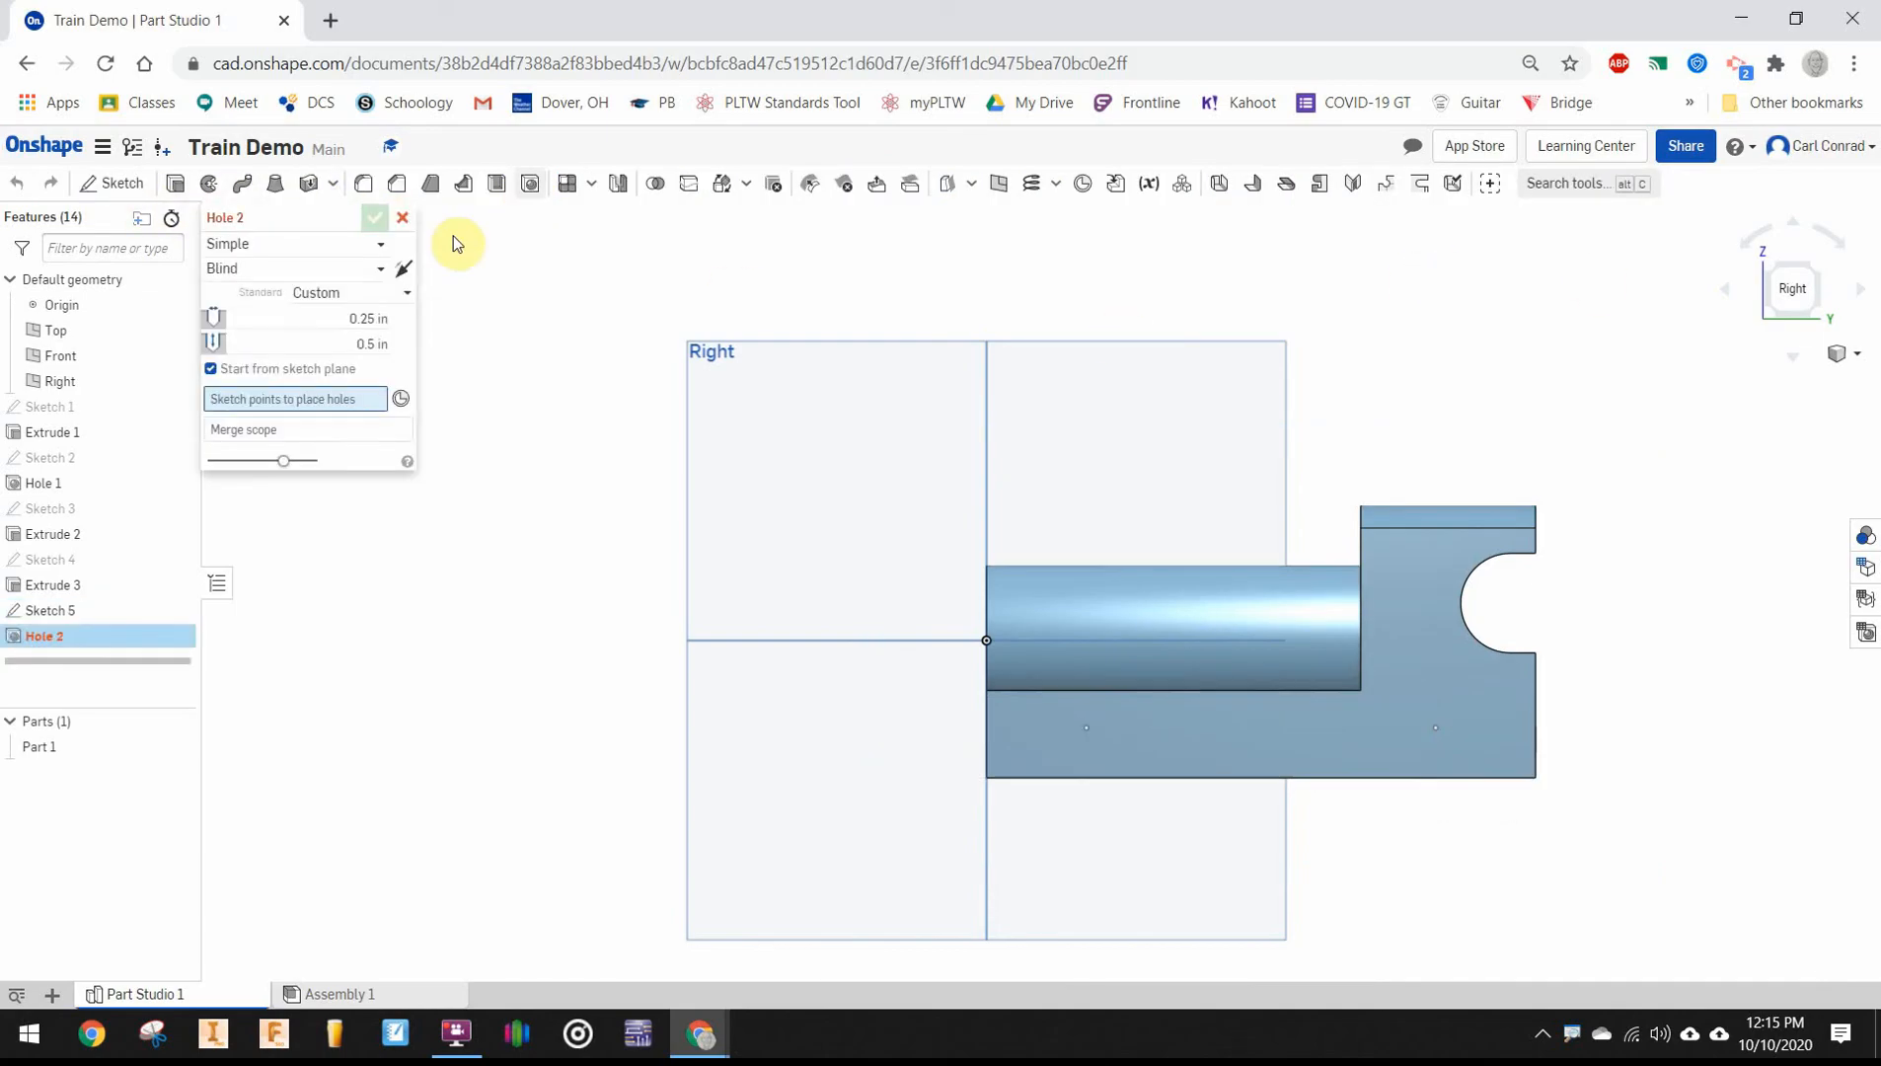
pyautogui.click(406, 292)
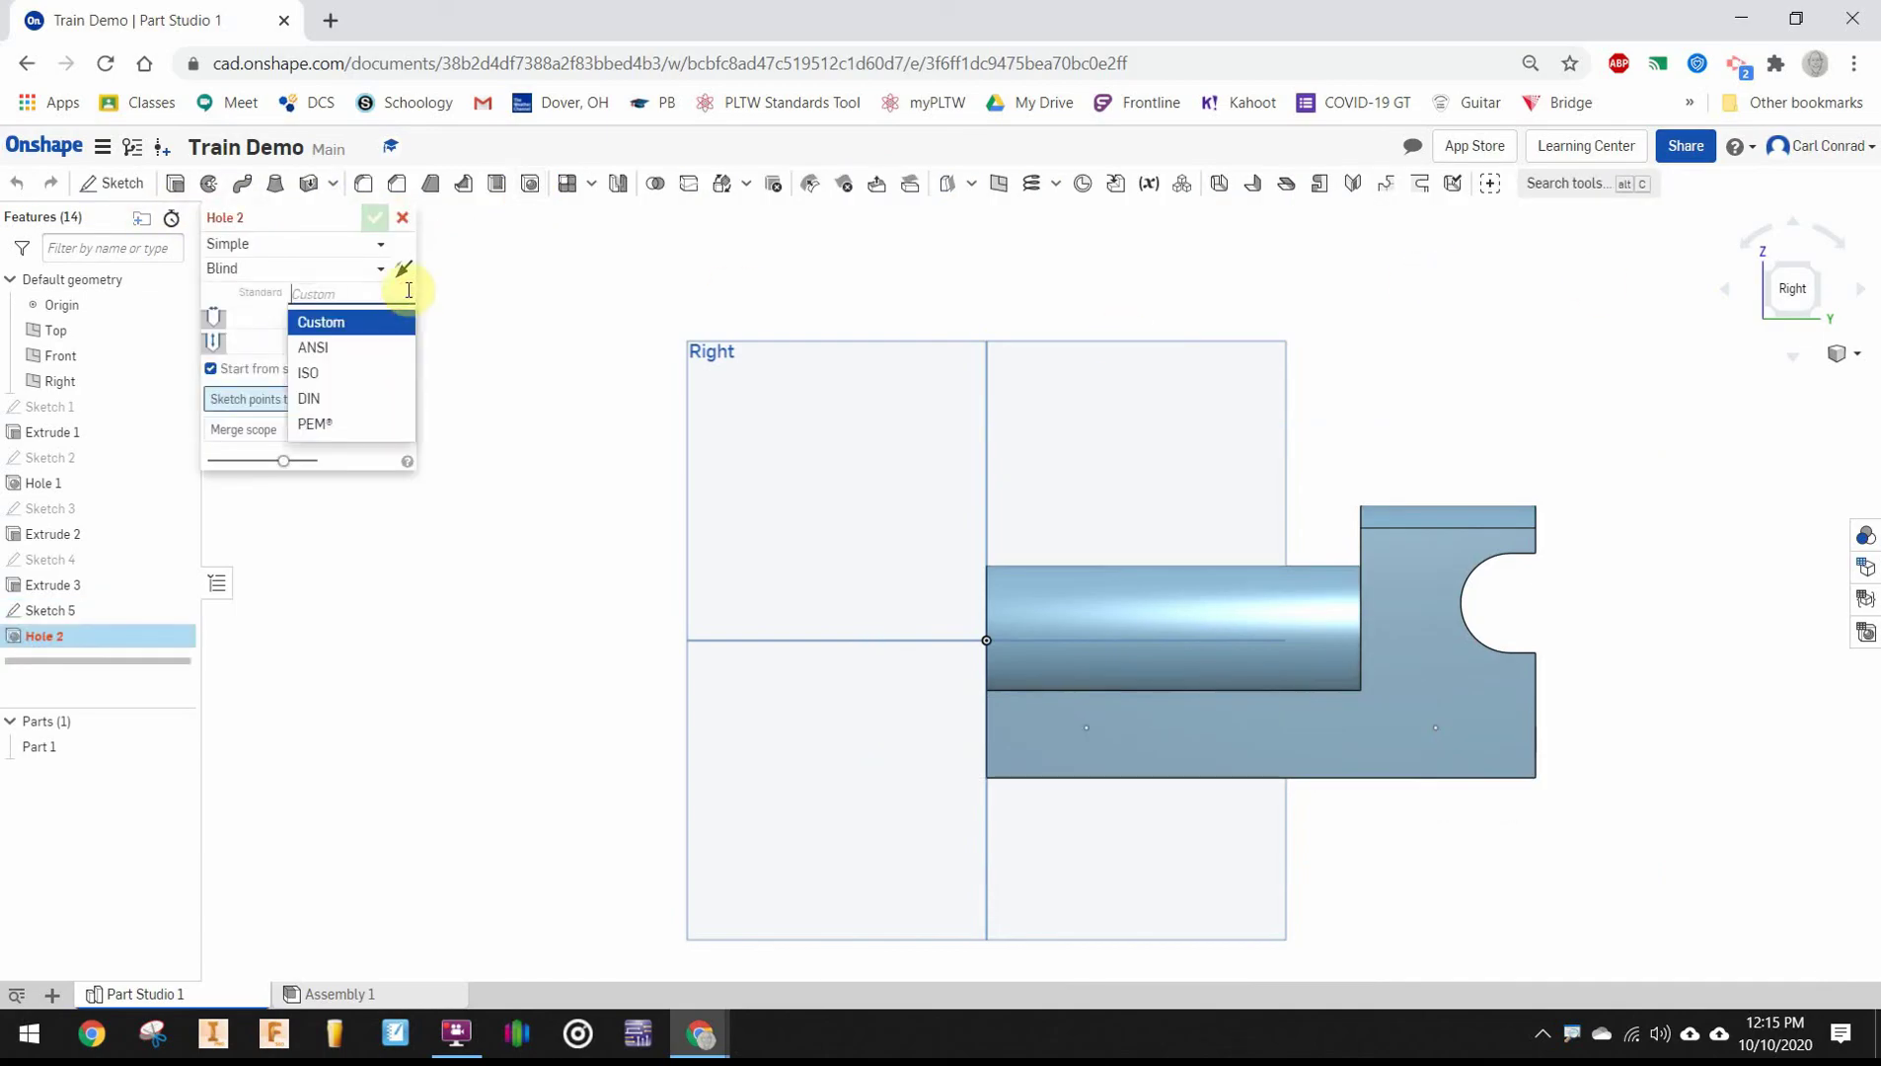
pyautogui.click(318, 348)
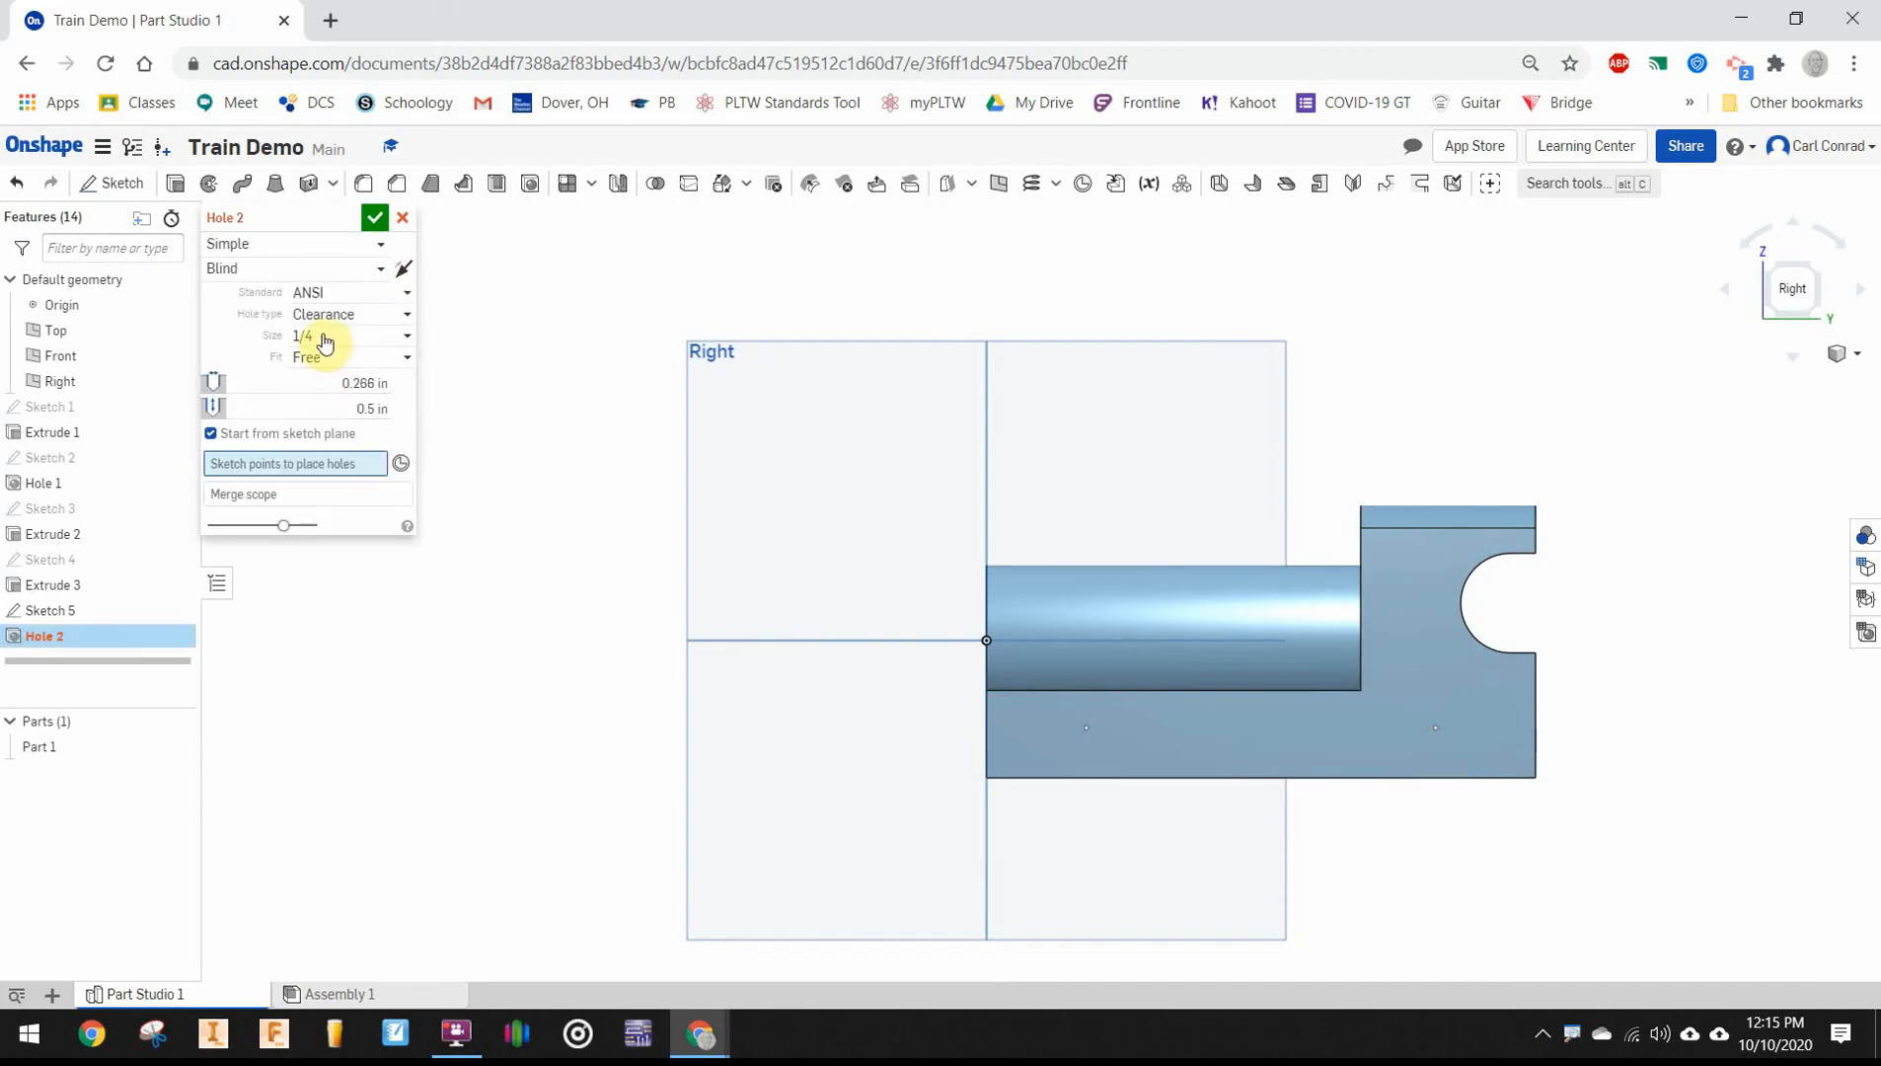
pyautogui.click(1082, 728)
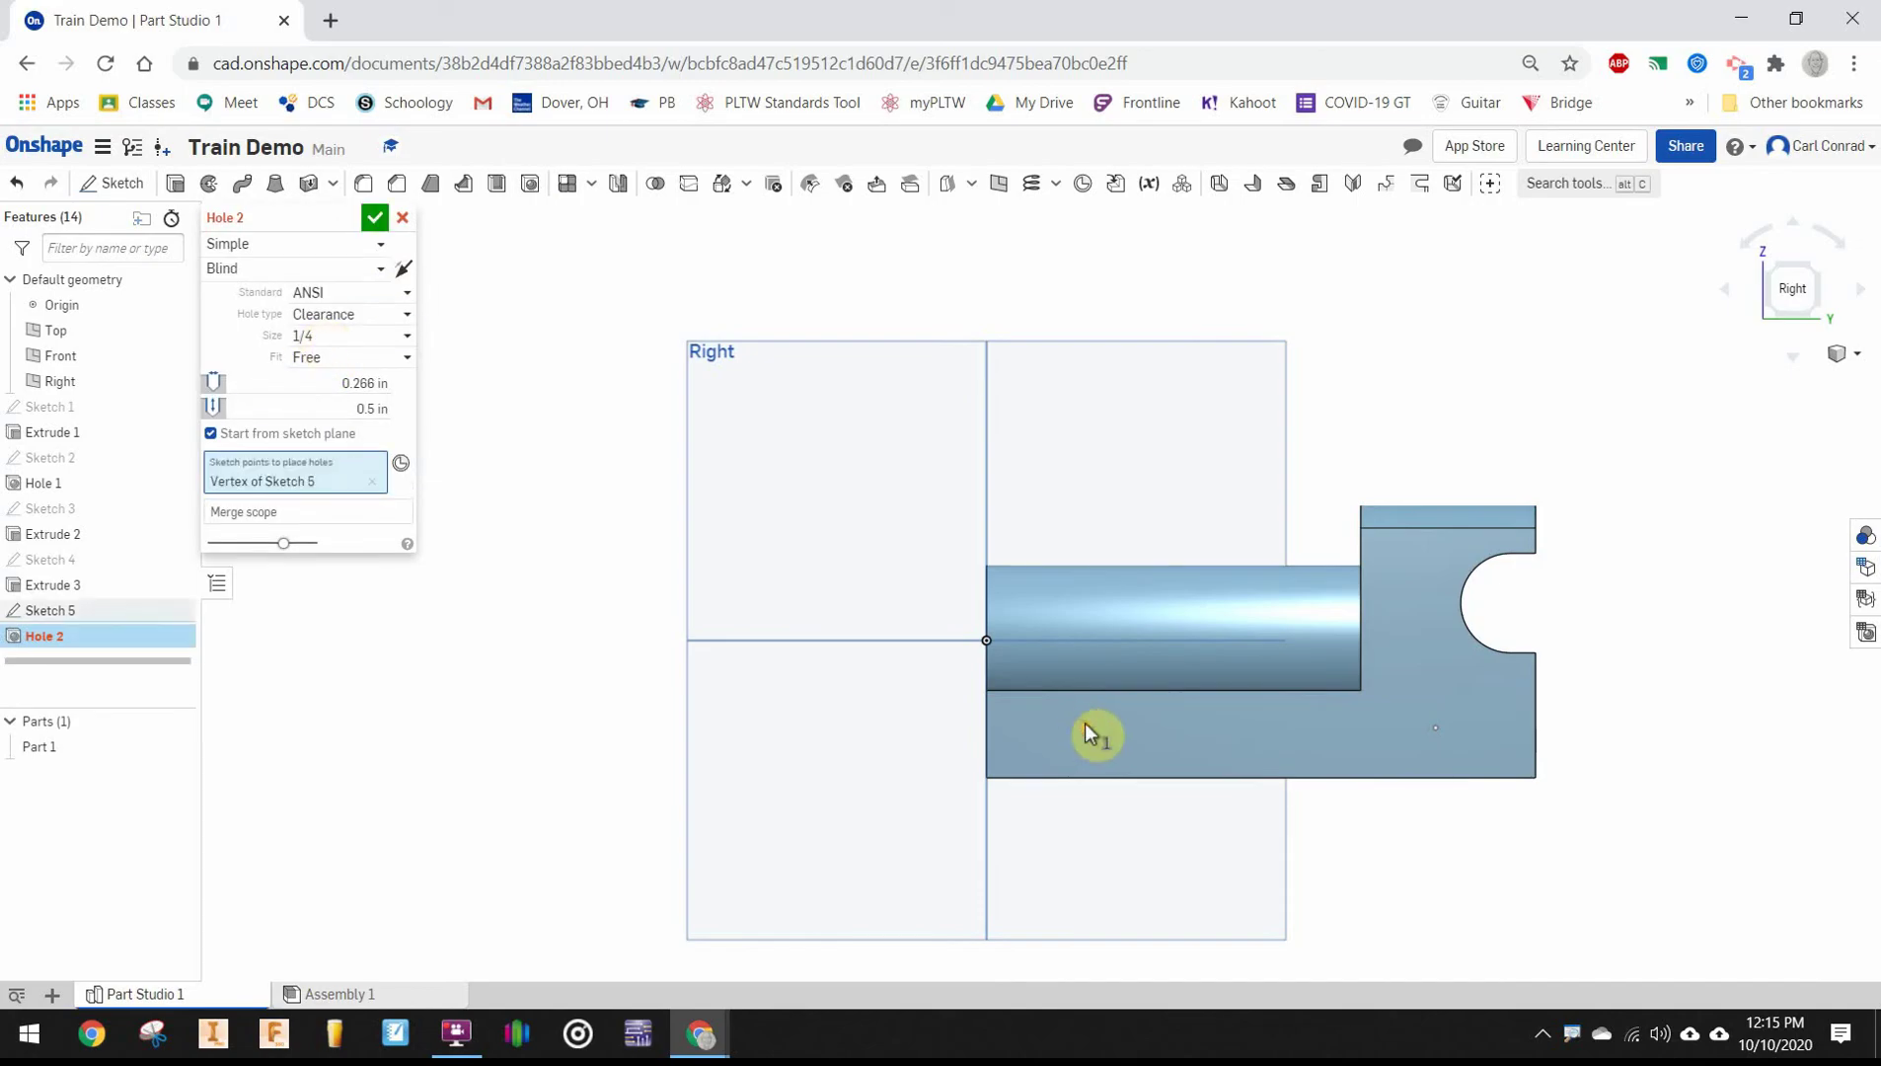
pyautogui.click(1436, 729)
# Make the holes tapped 1/4-20 blind, adjust the depth and accept Hole 2
pyautogui.click(348, 313)
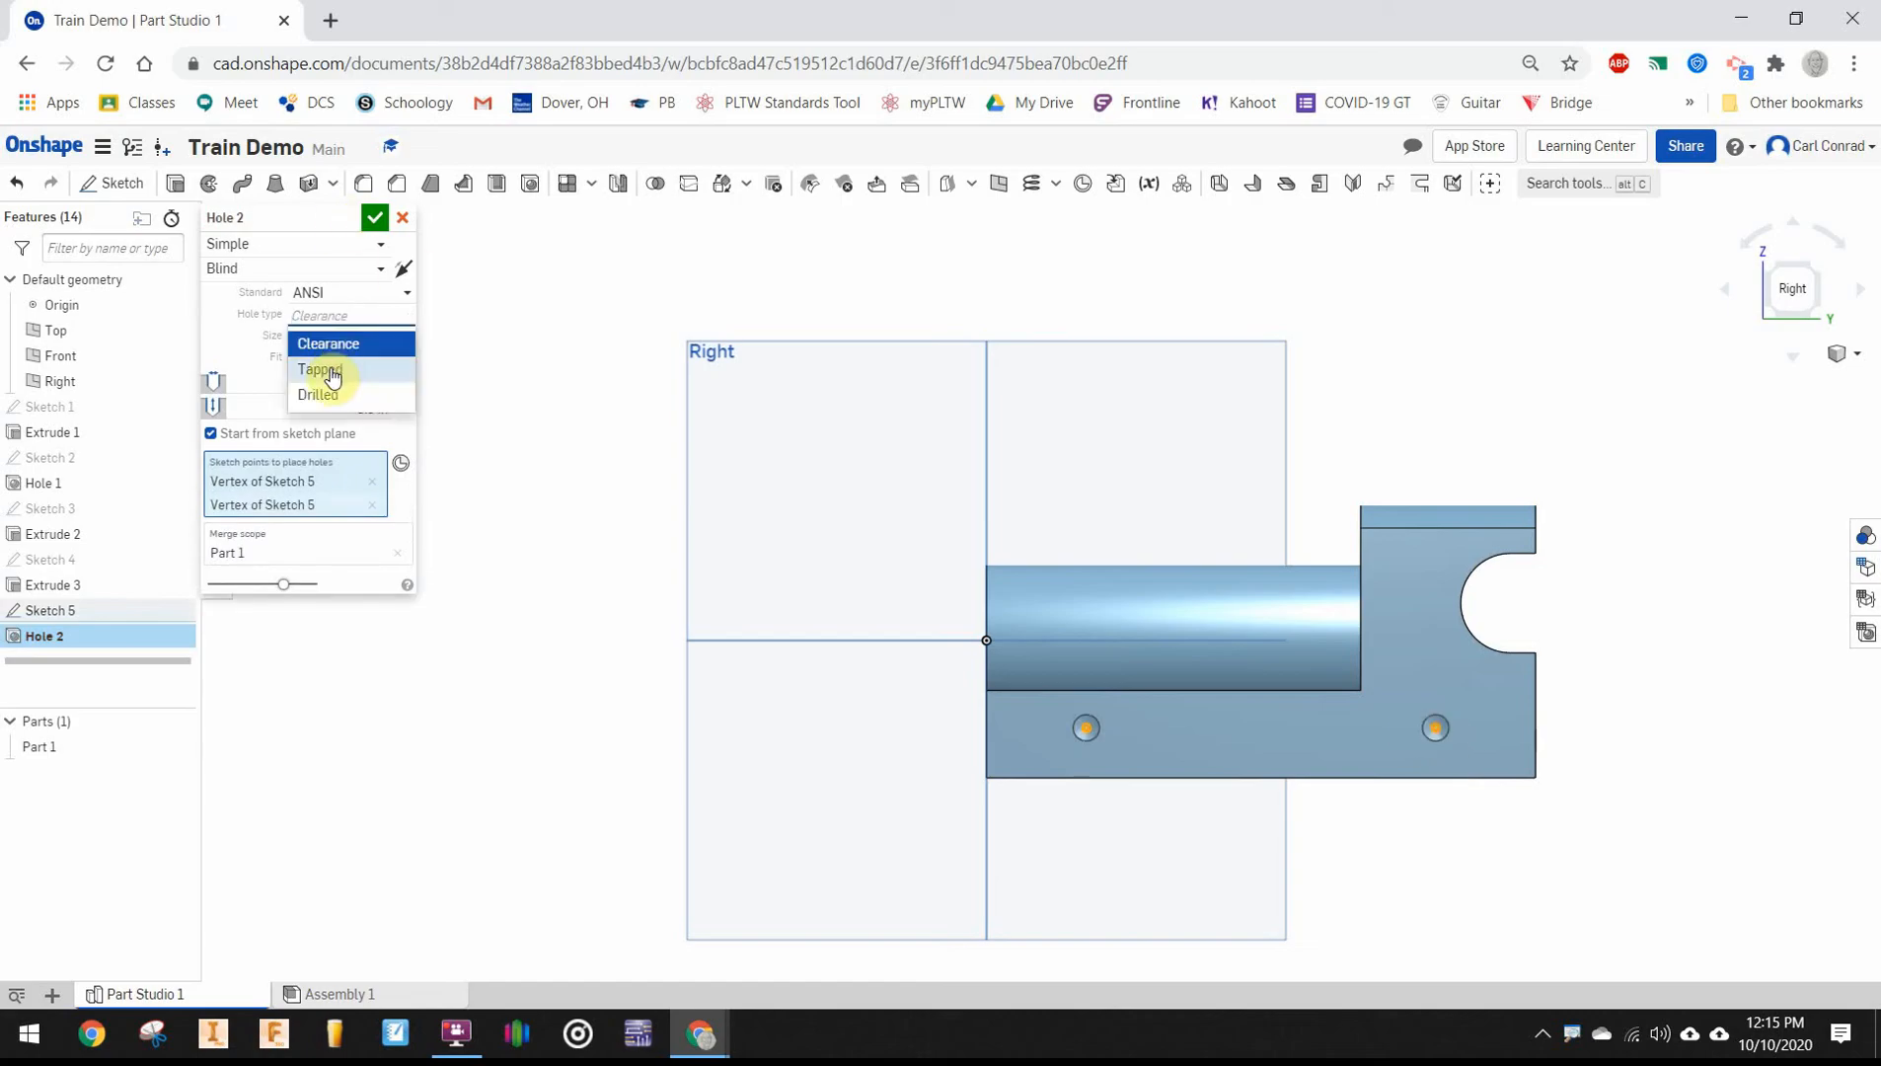
pyautogui.click(331, 370)
pyautogui.write('542')
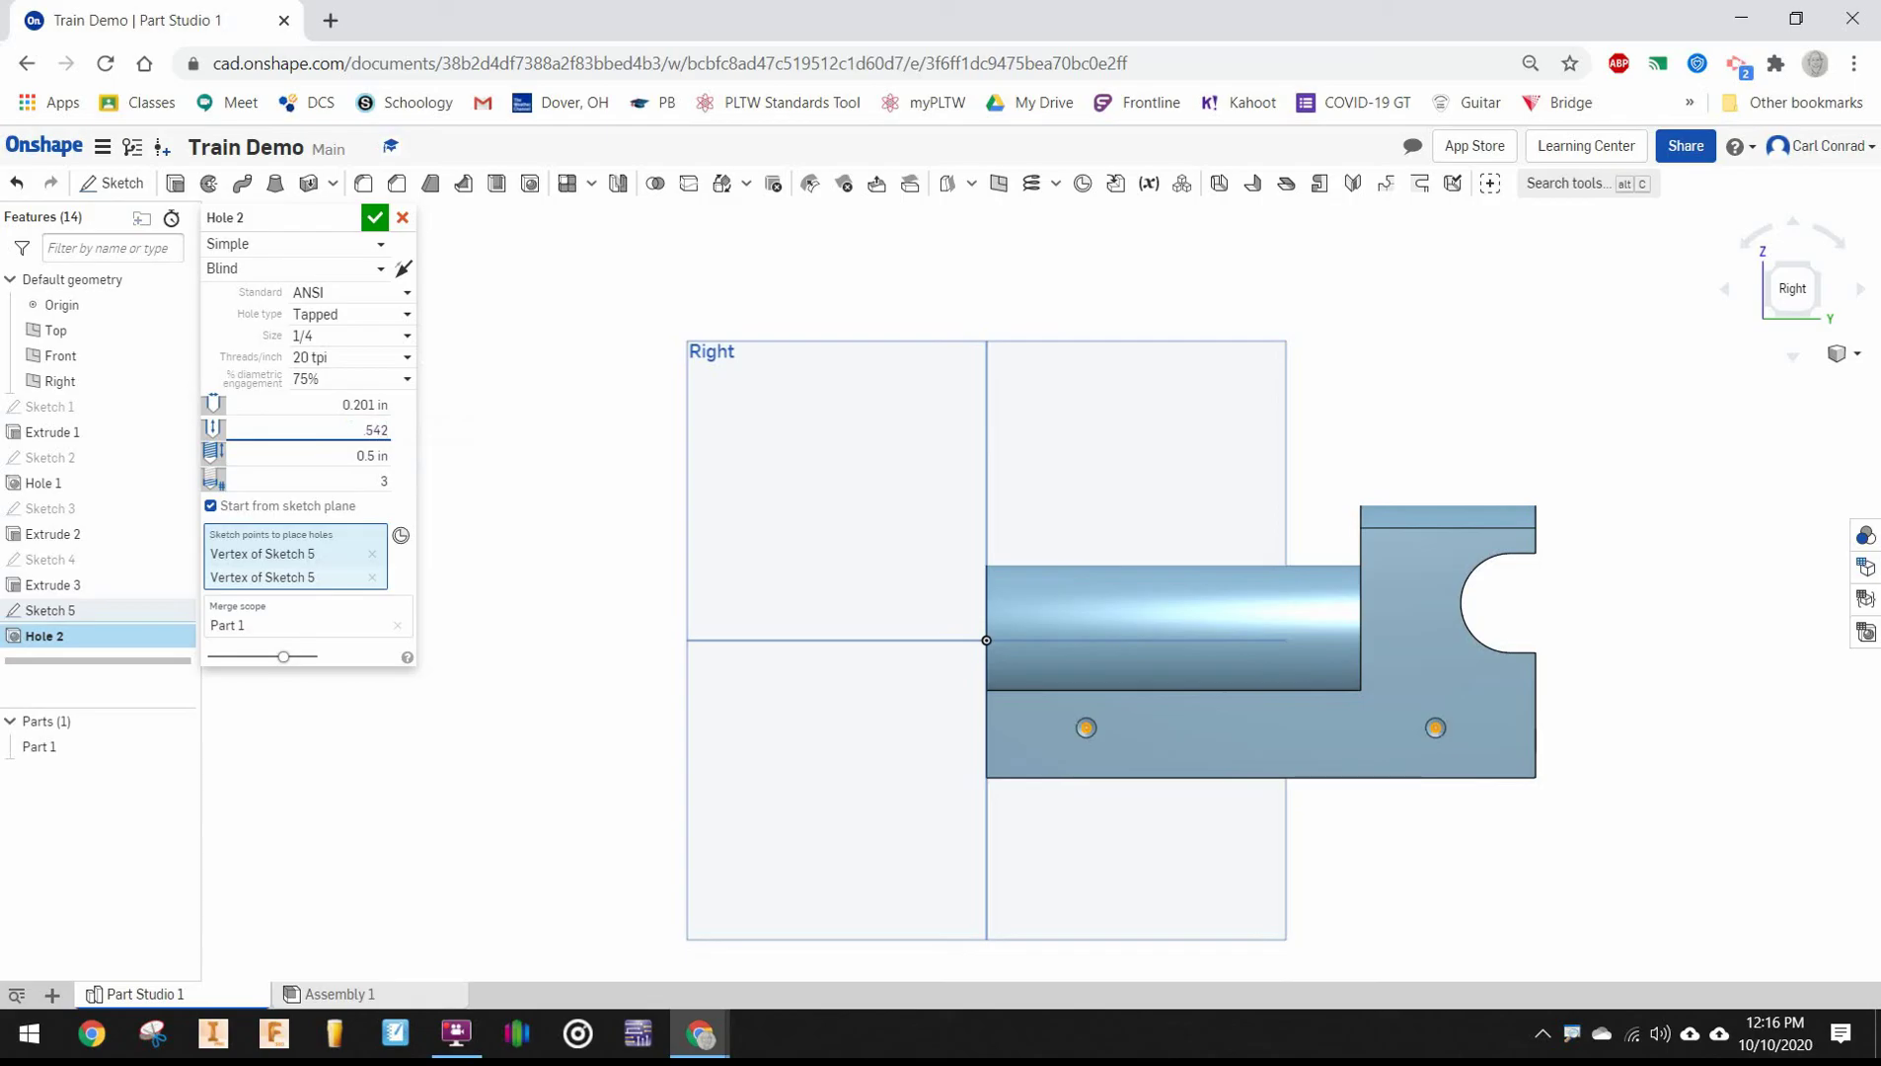
pyautogui.hotkey('ctrl', 'a')
pyautogui.press('BackSpace')
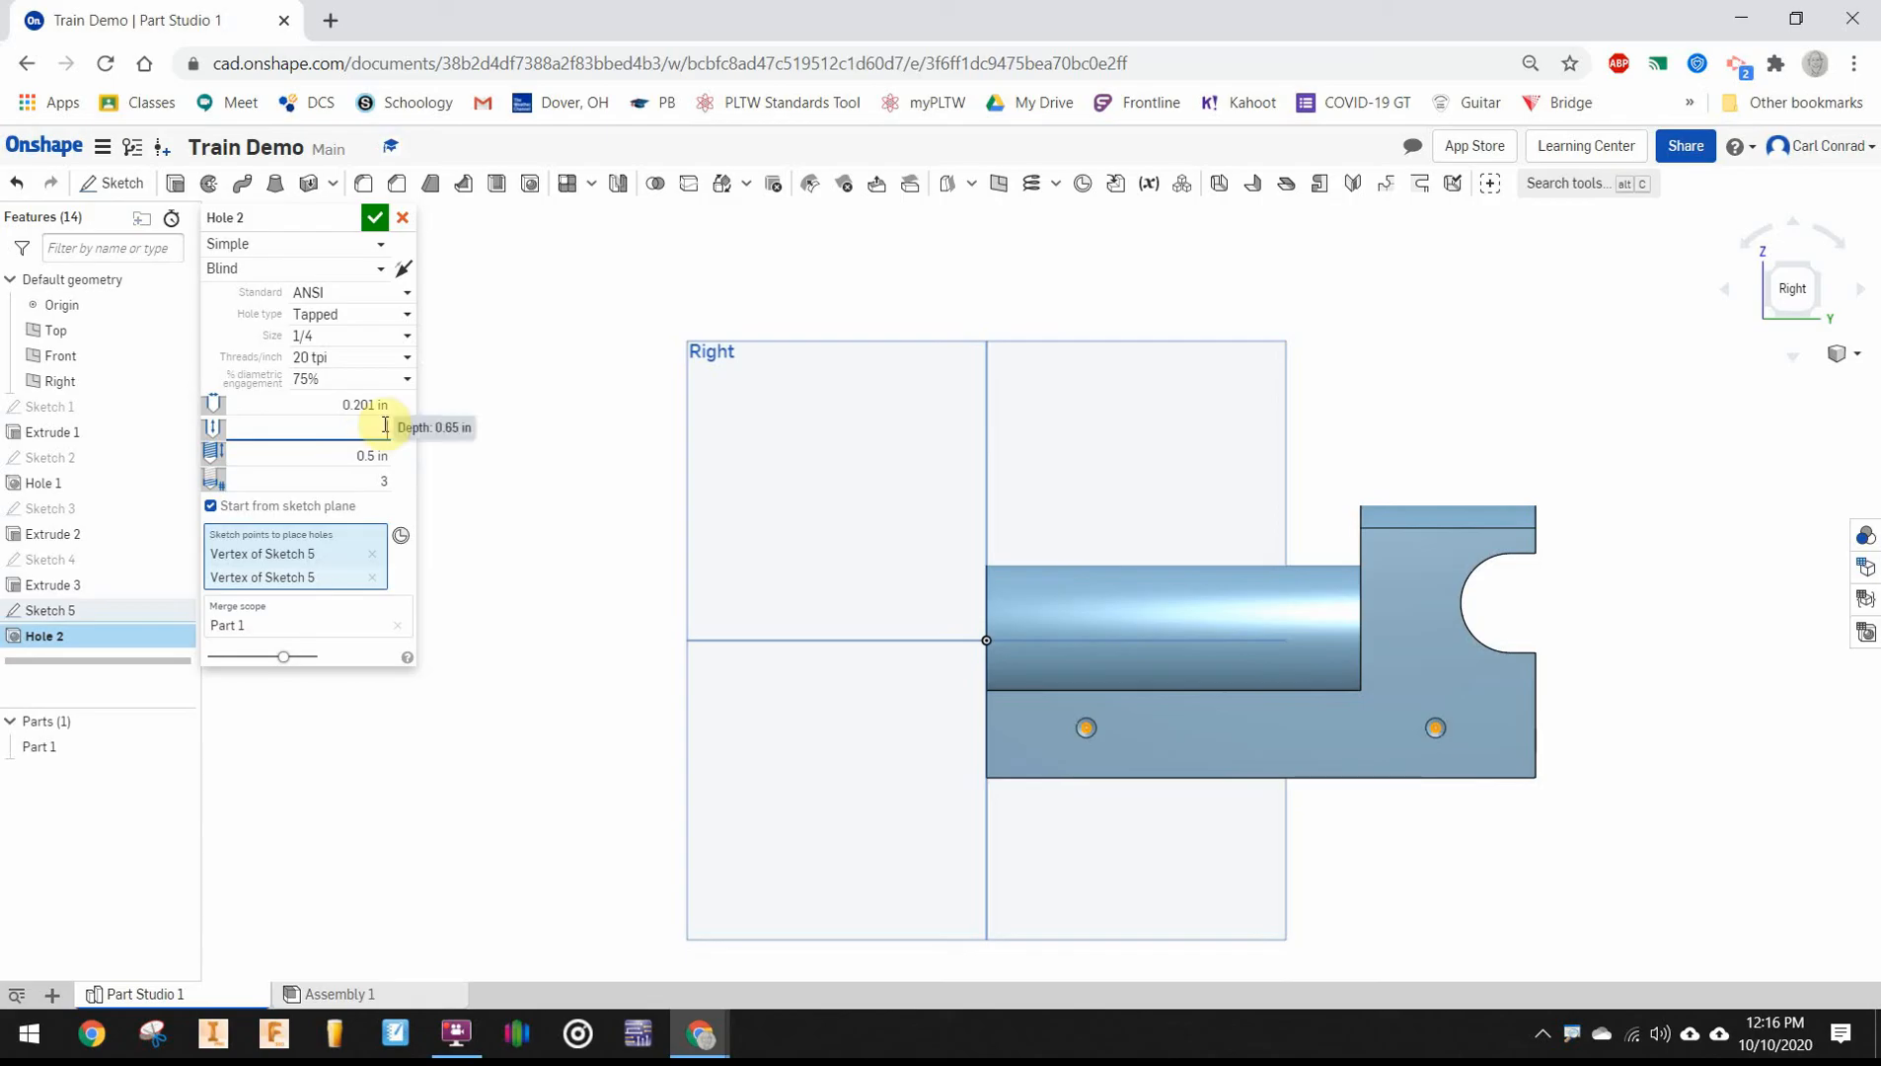
pyautogui.press('Return')
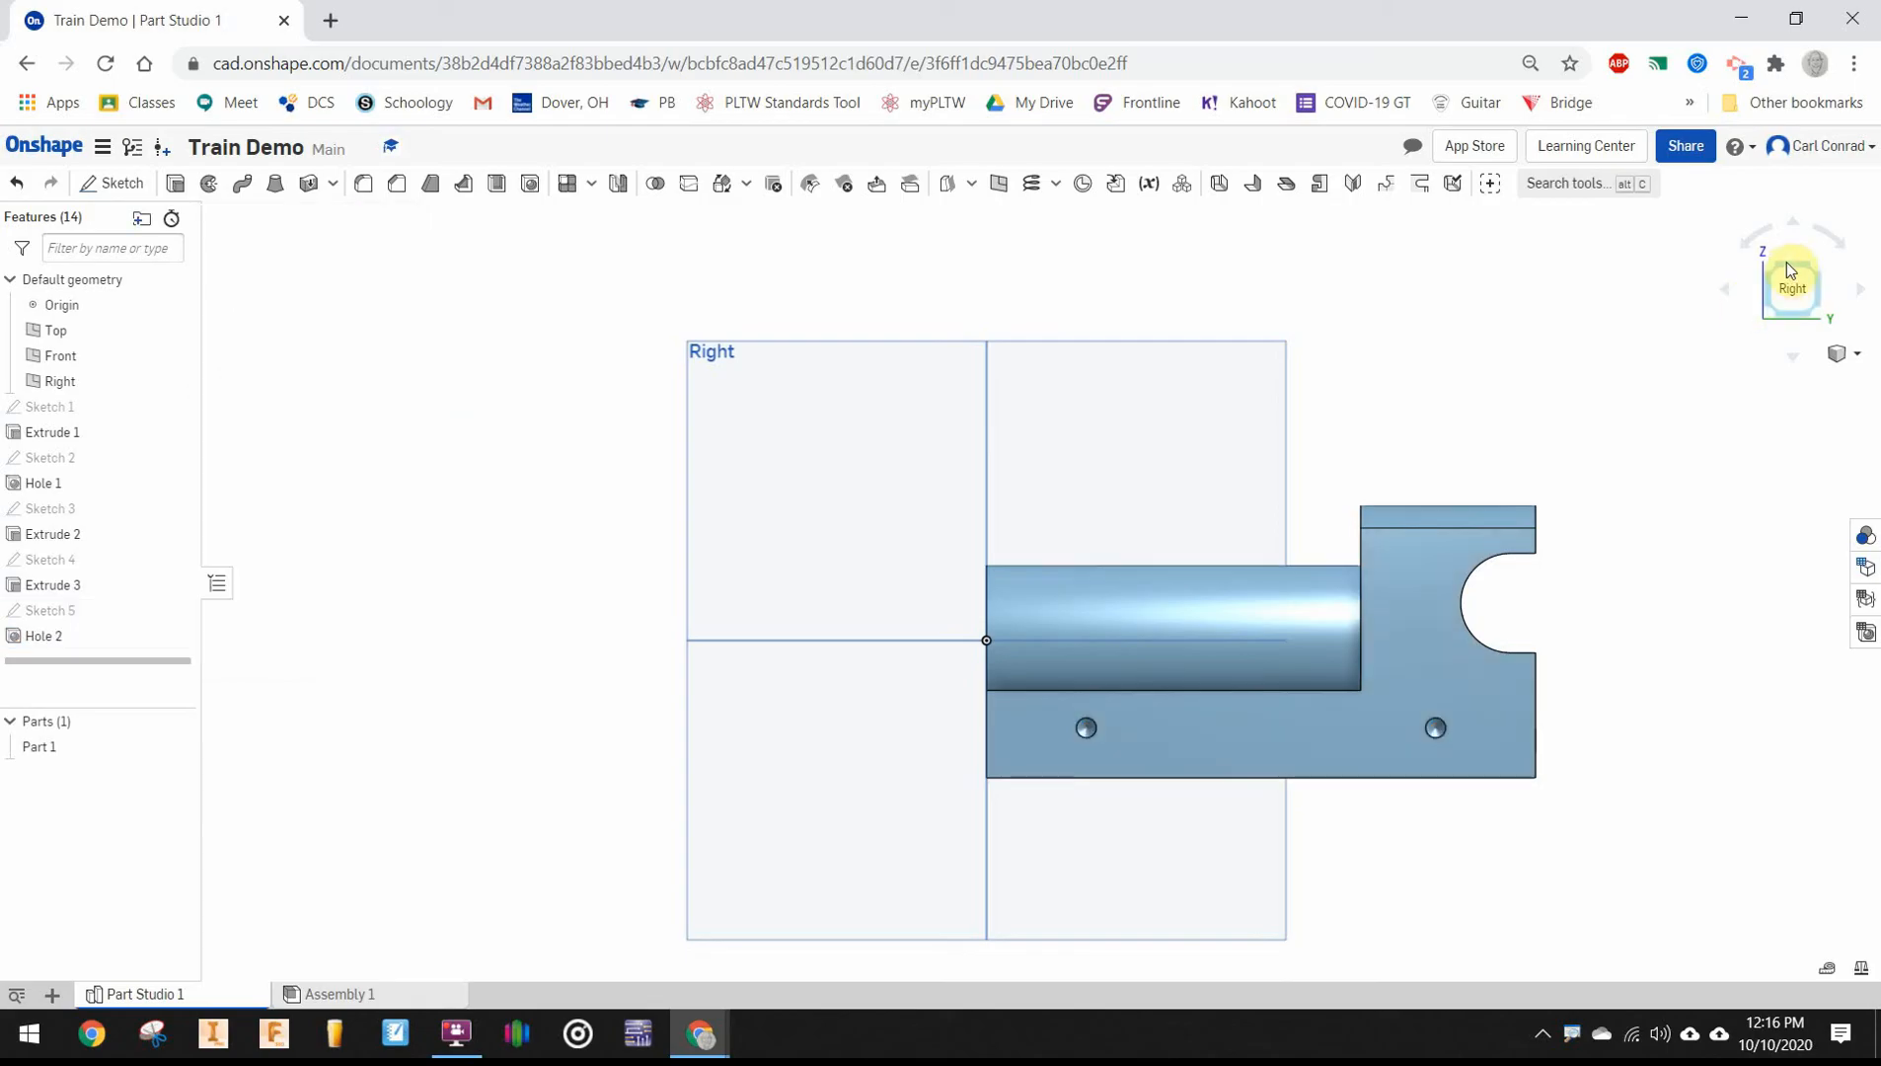
# Feature-mirror Hole 2 across the Right plane as Mirror 1 and view the opposite side
pyautogui.click(1785, 271)
pyautogui.scroll(3, 1554, 437)
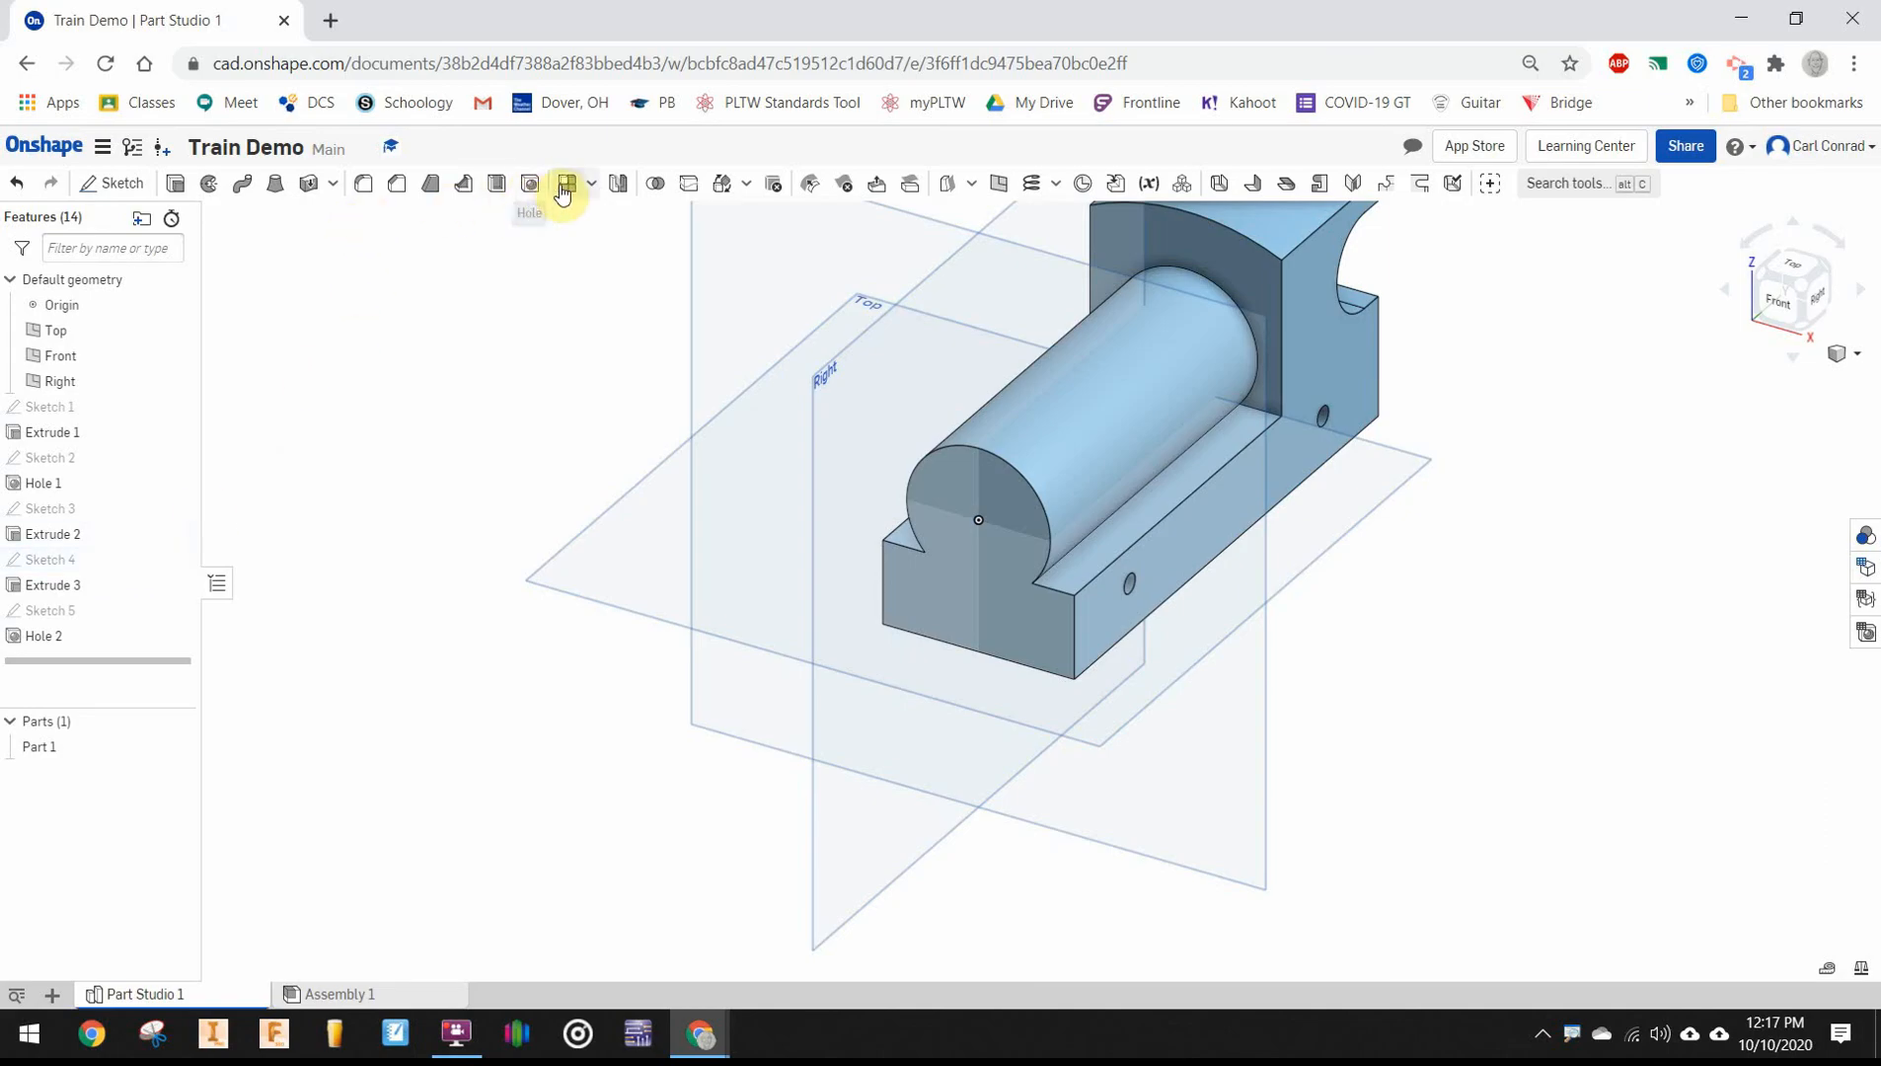
pyautogui.click(622, 187)
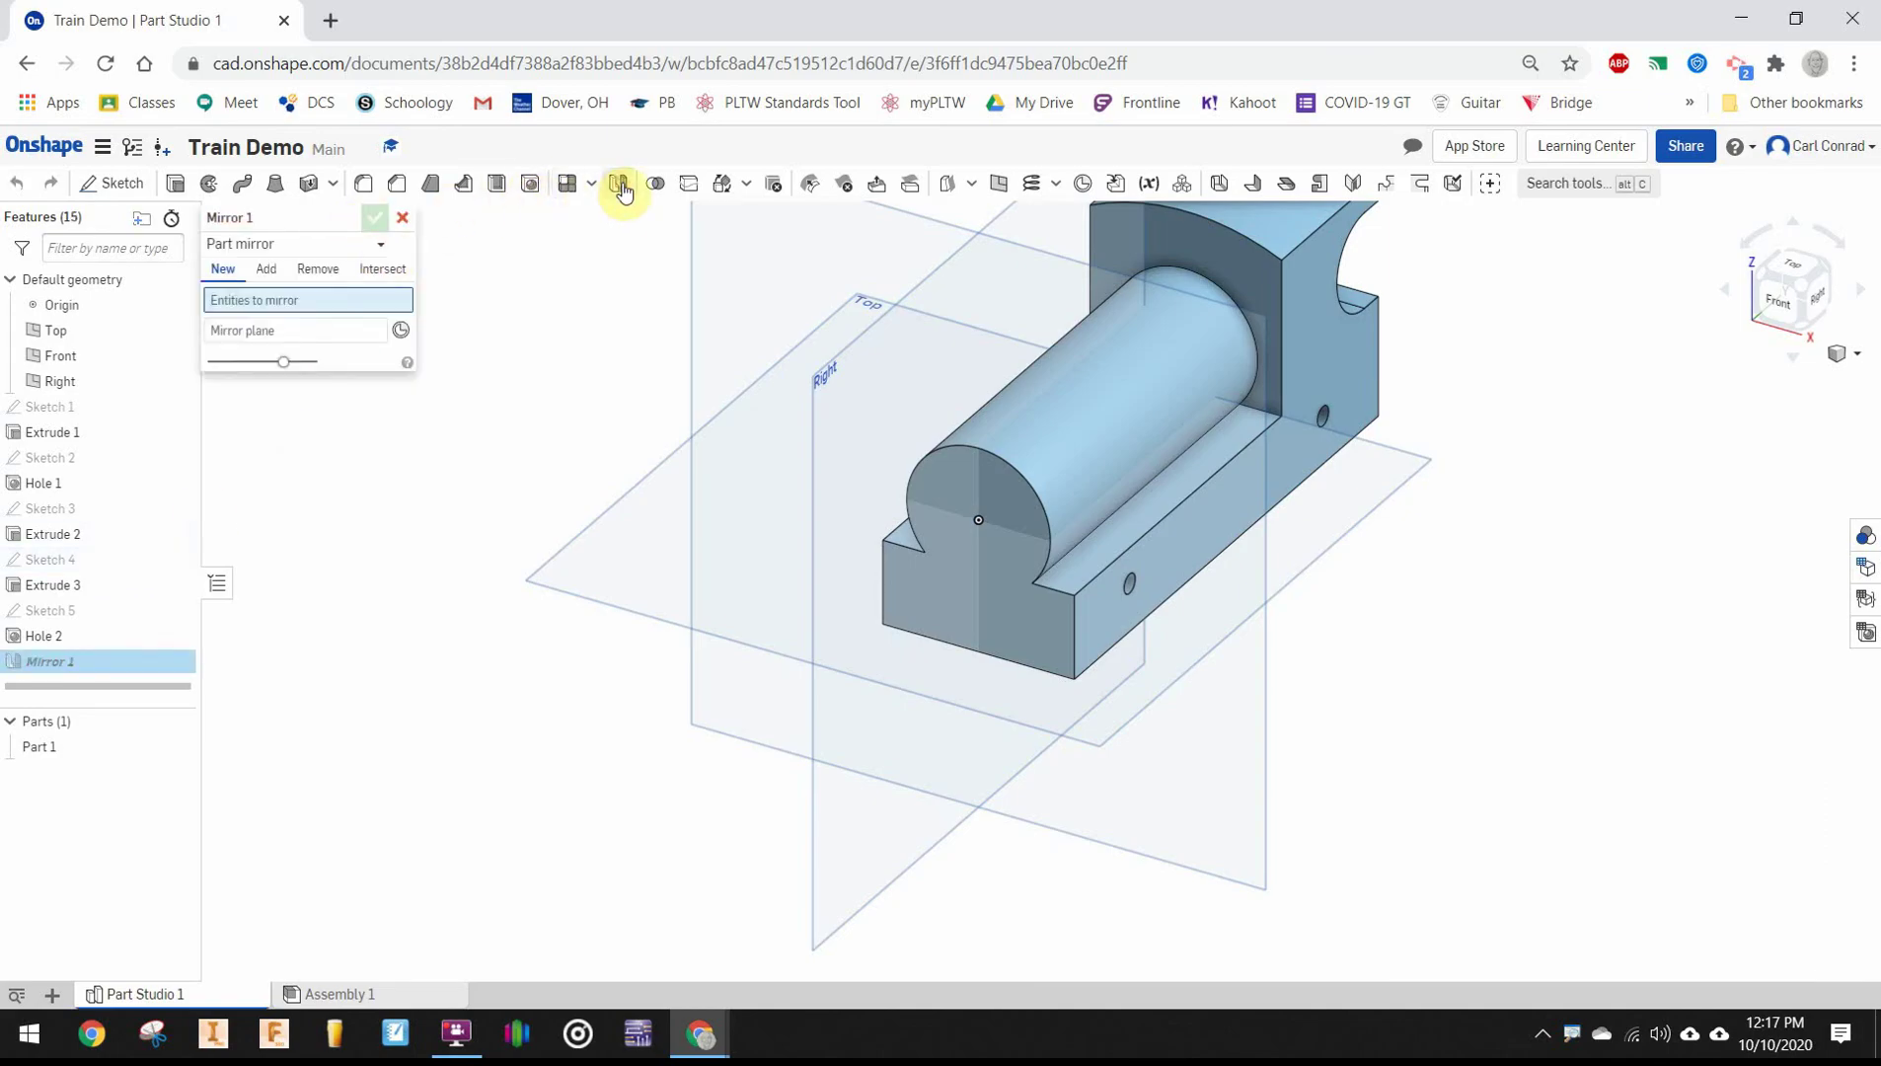
pyautogui.click(382, 247)
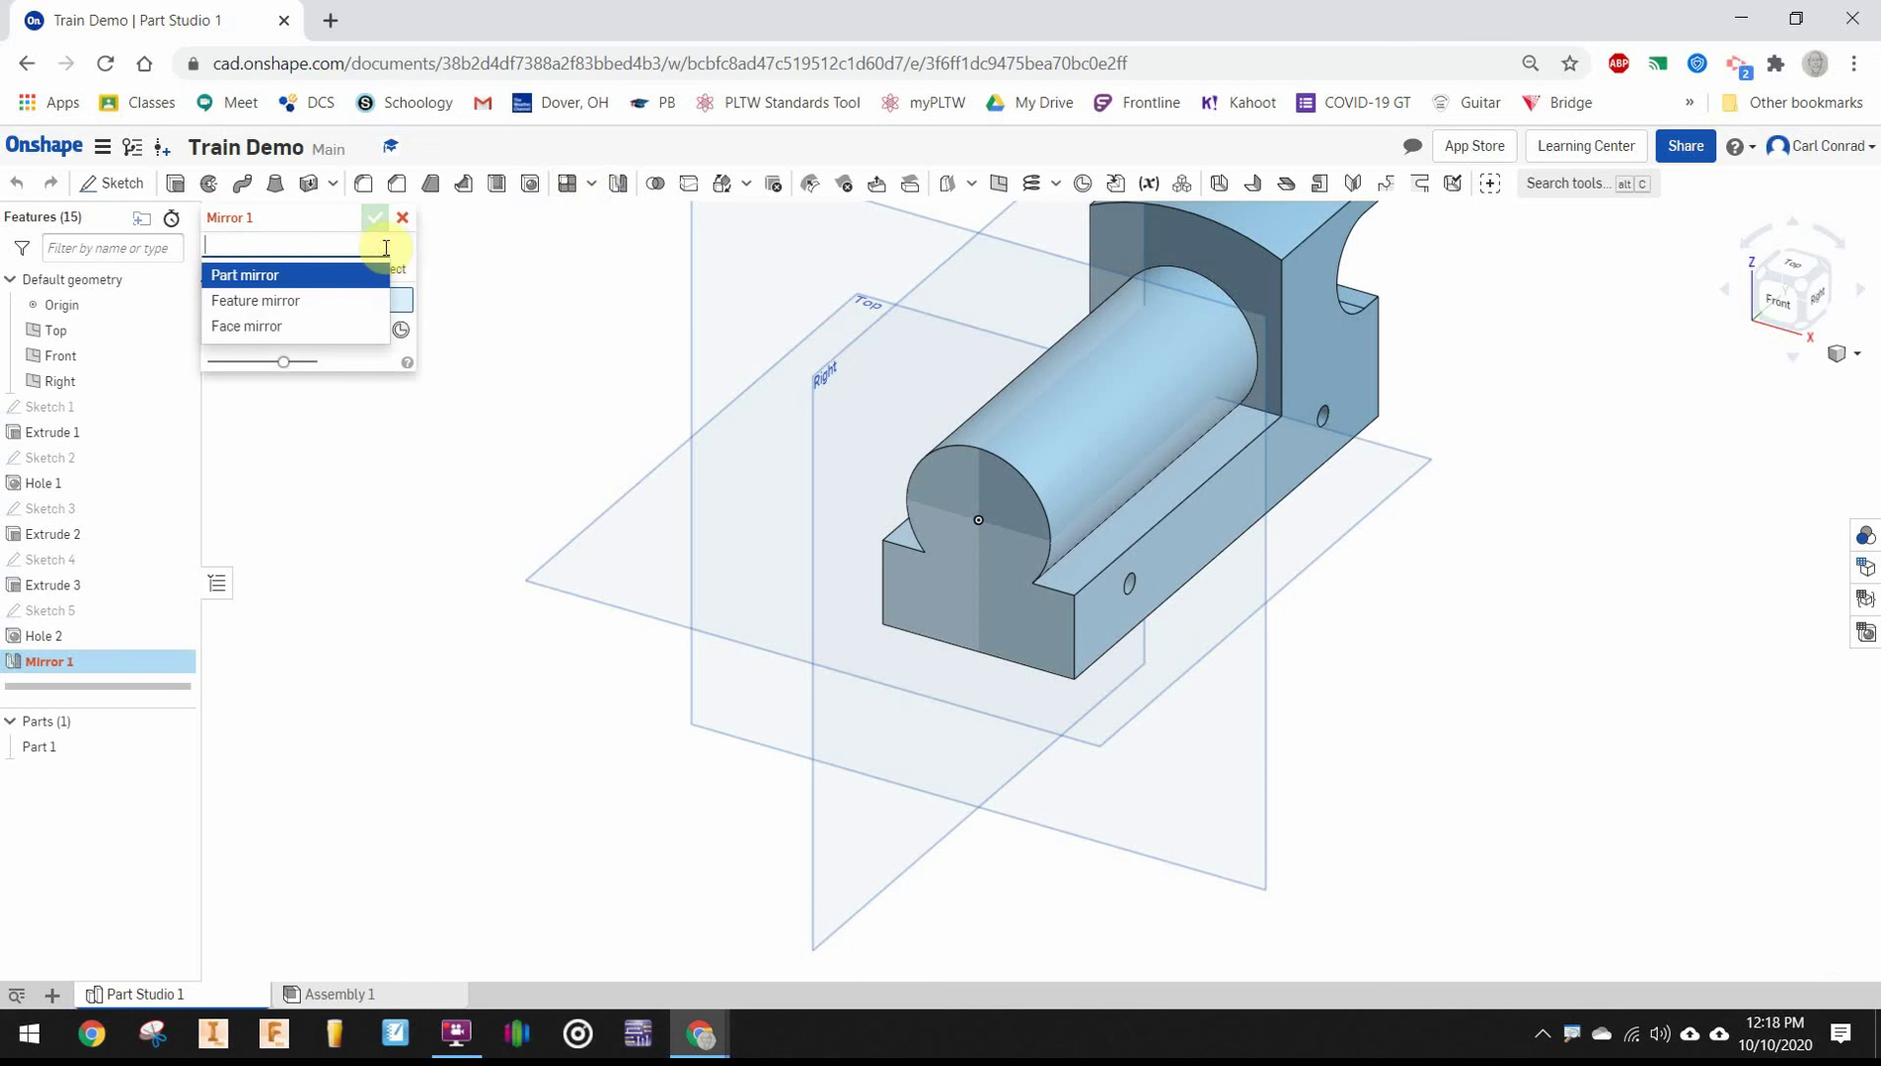
pyautogui.click(283, 301)
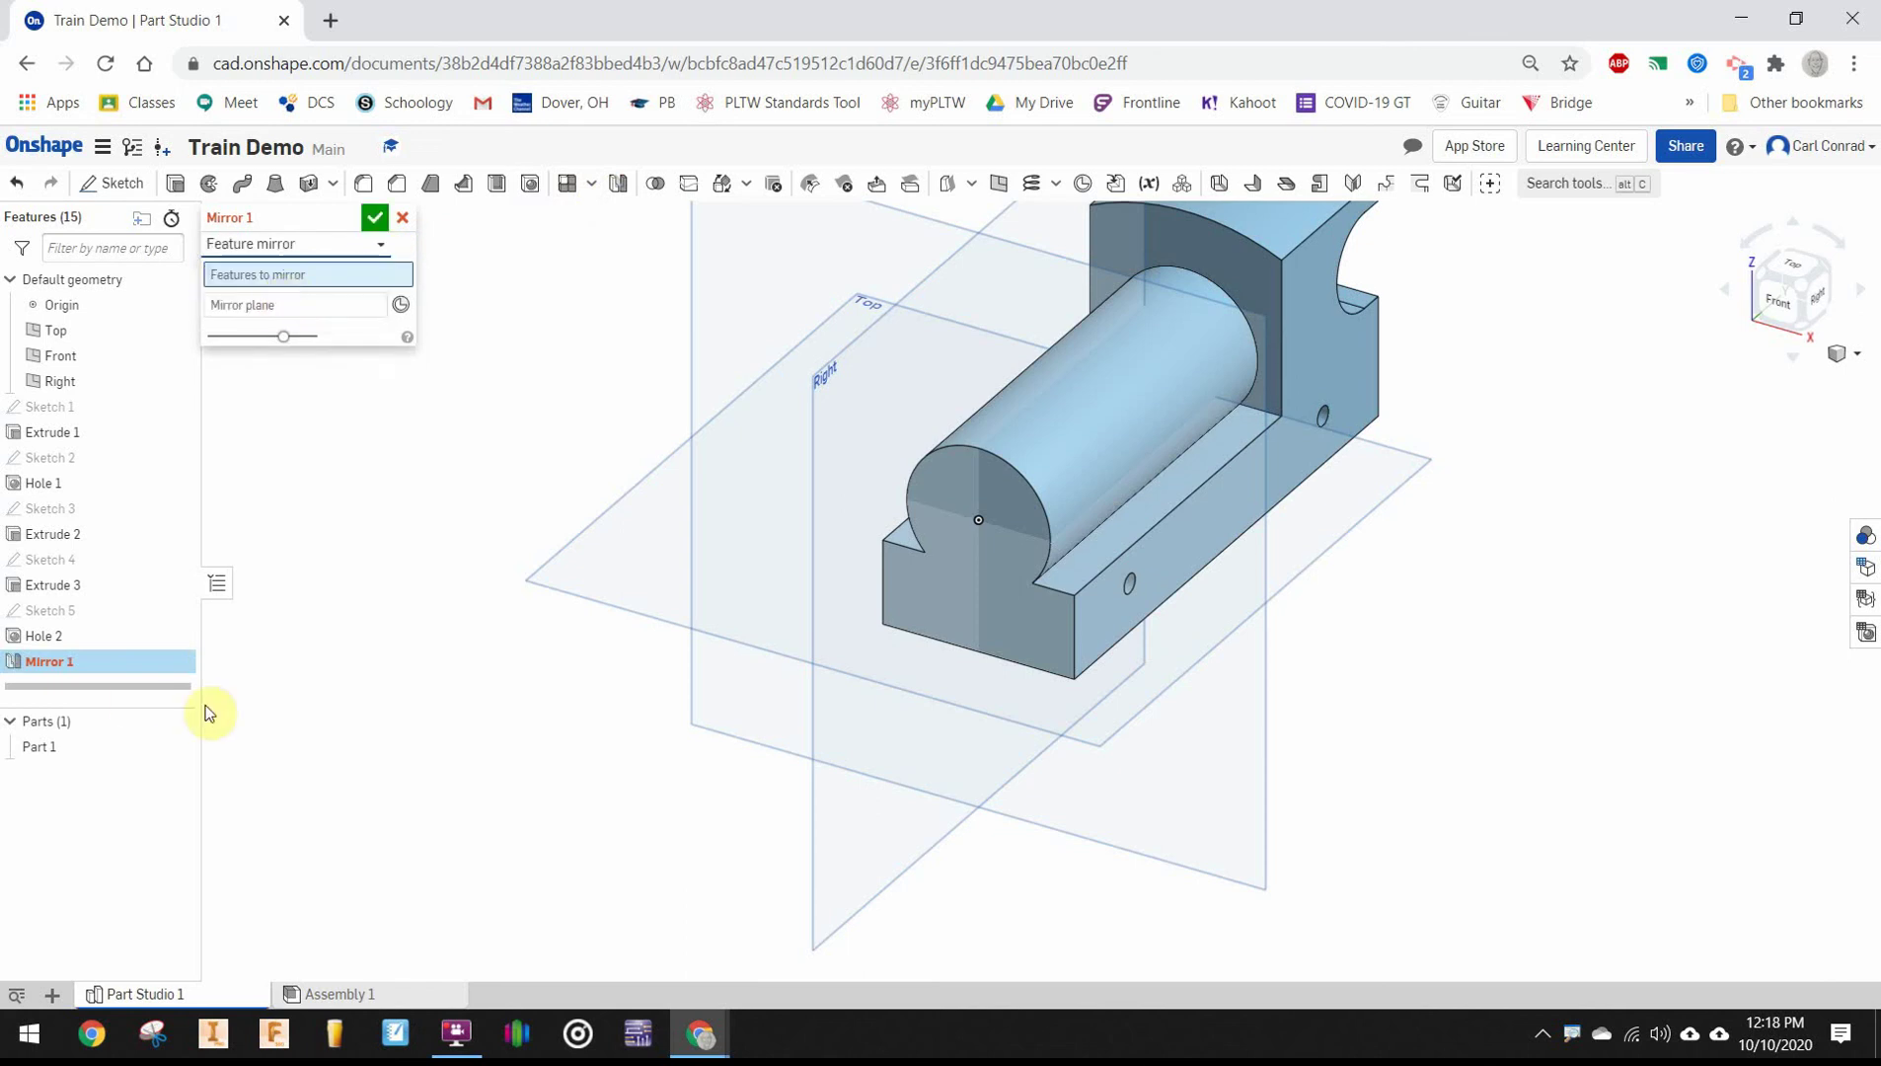
pyautogui.click(59, 634)
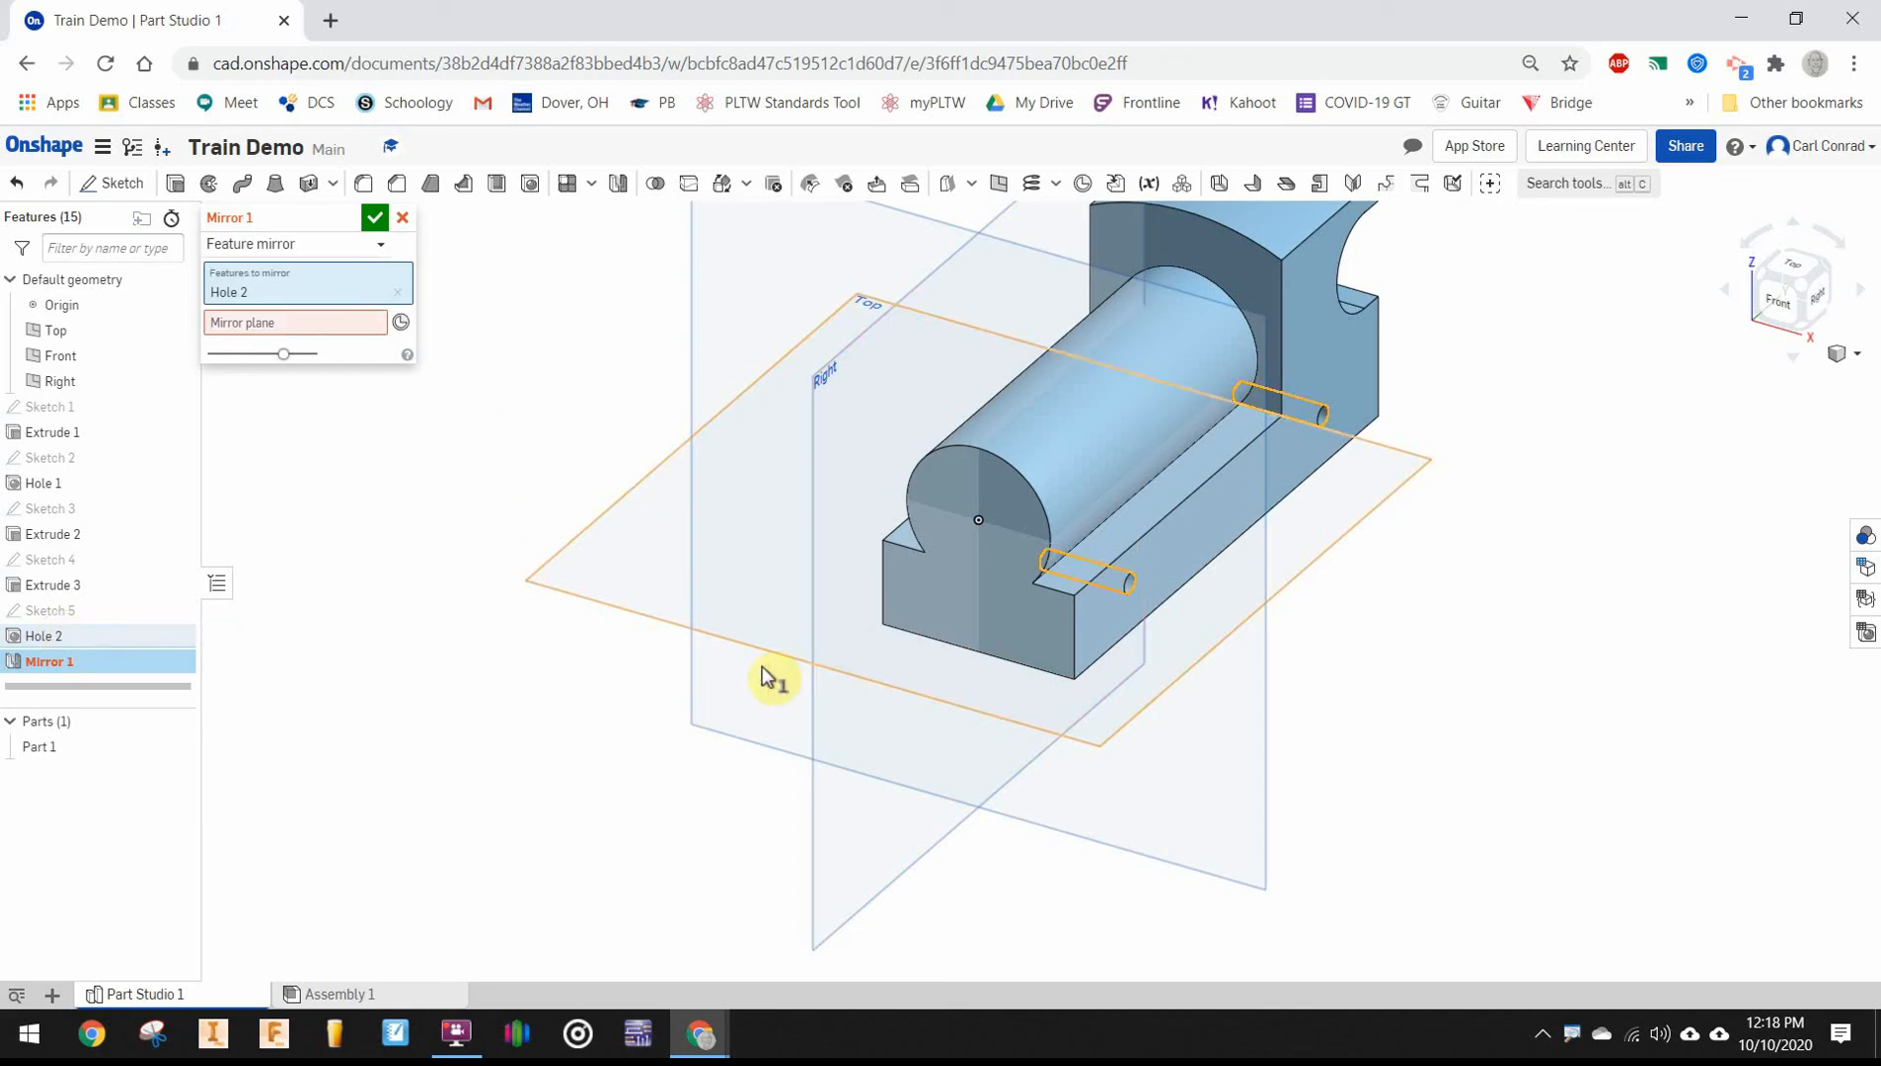
pyautogui.scroll(-1, 743, 716)
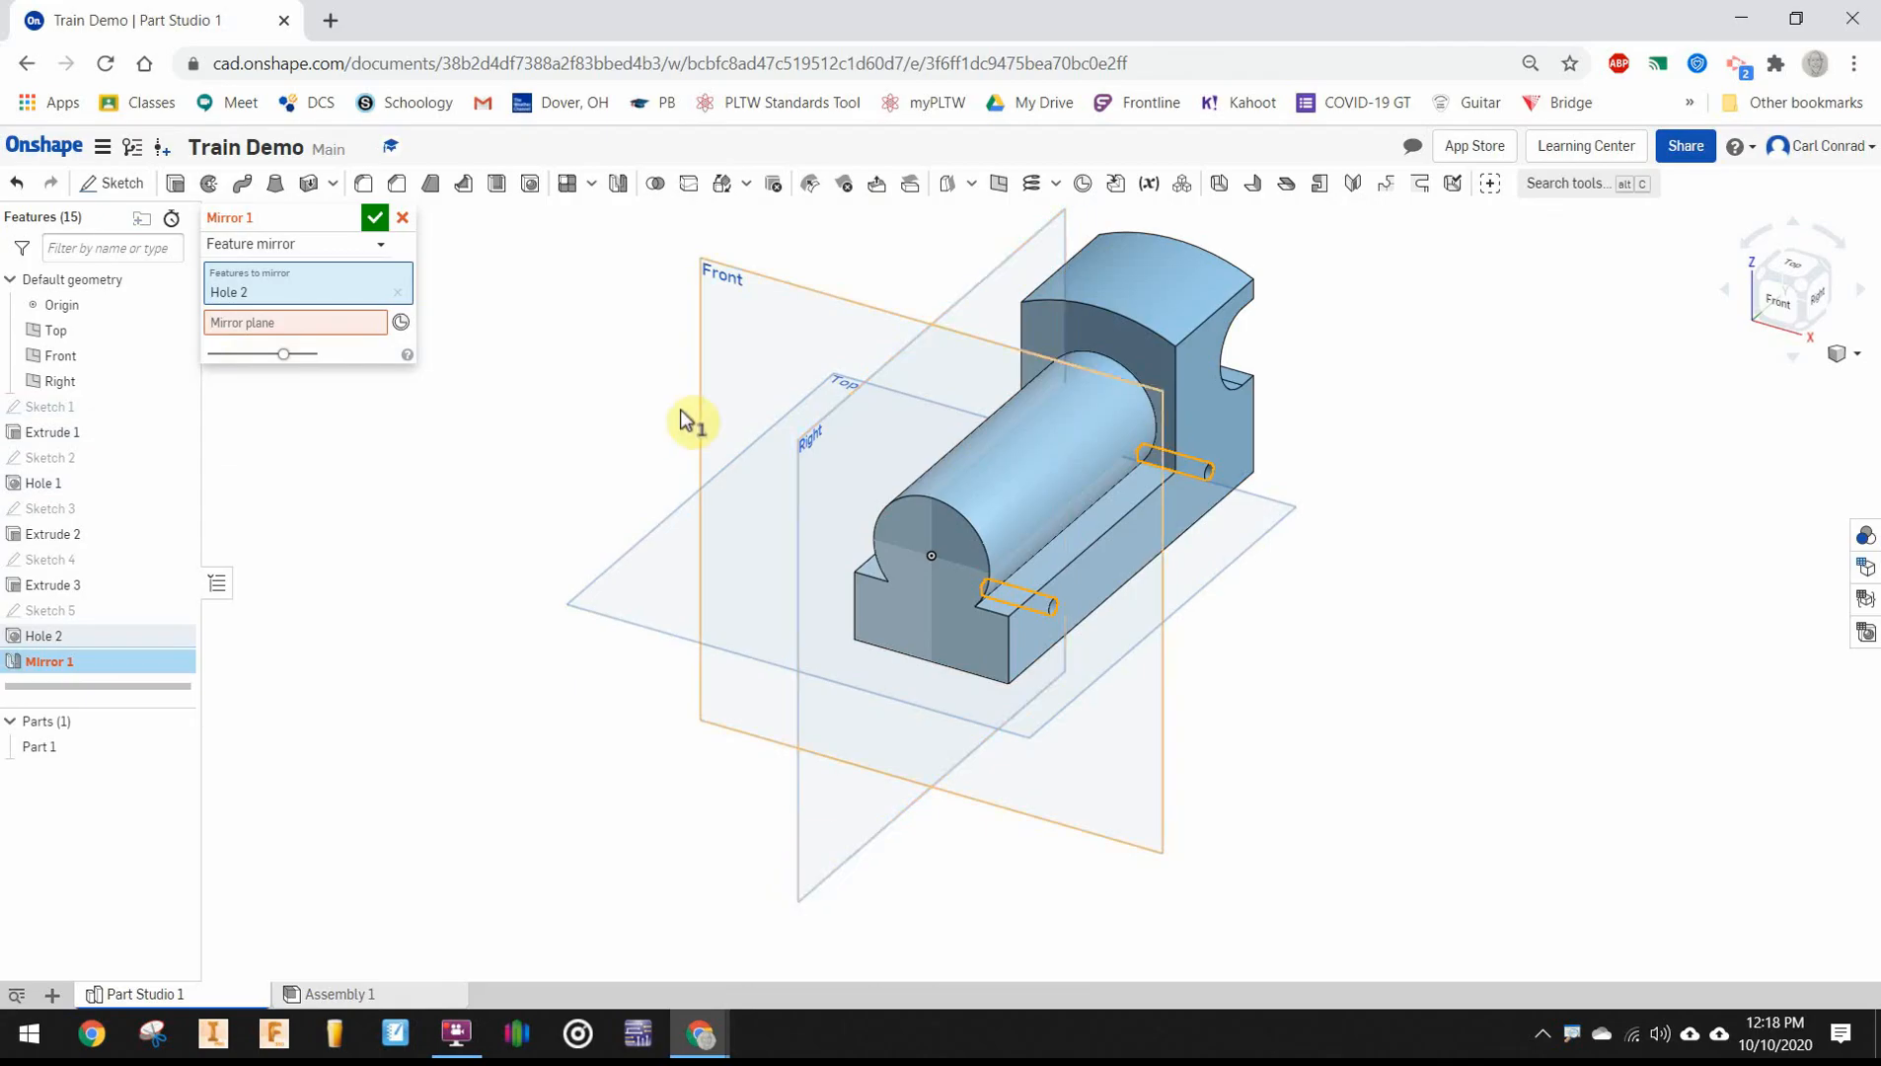
pyautogui.click(818, 834)
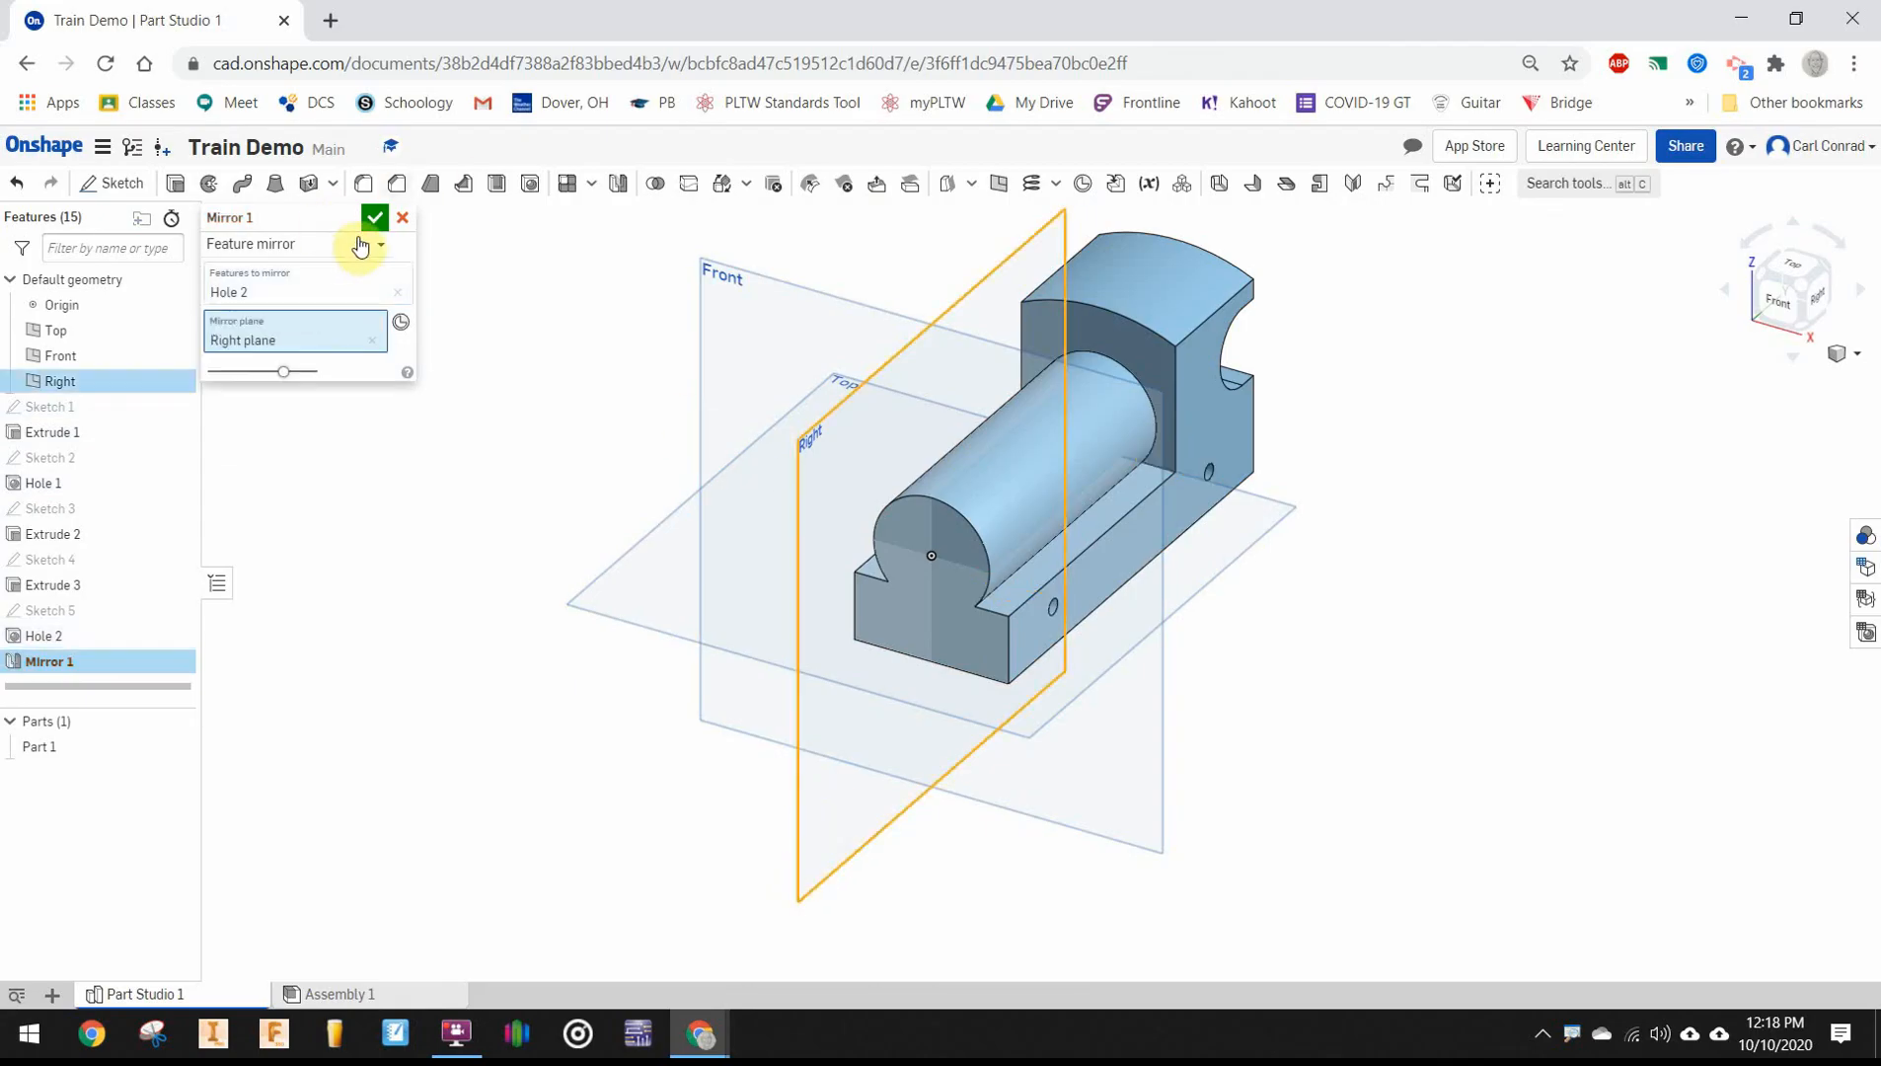
pyautogui.click(375, 217)
pyautogui.click(1819, 294)
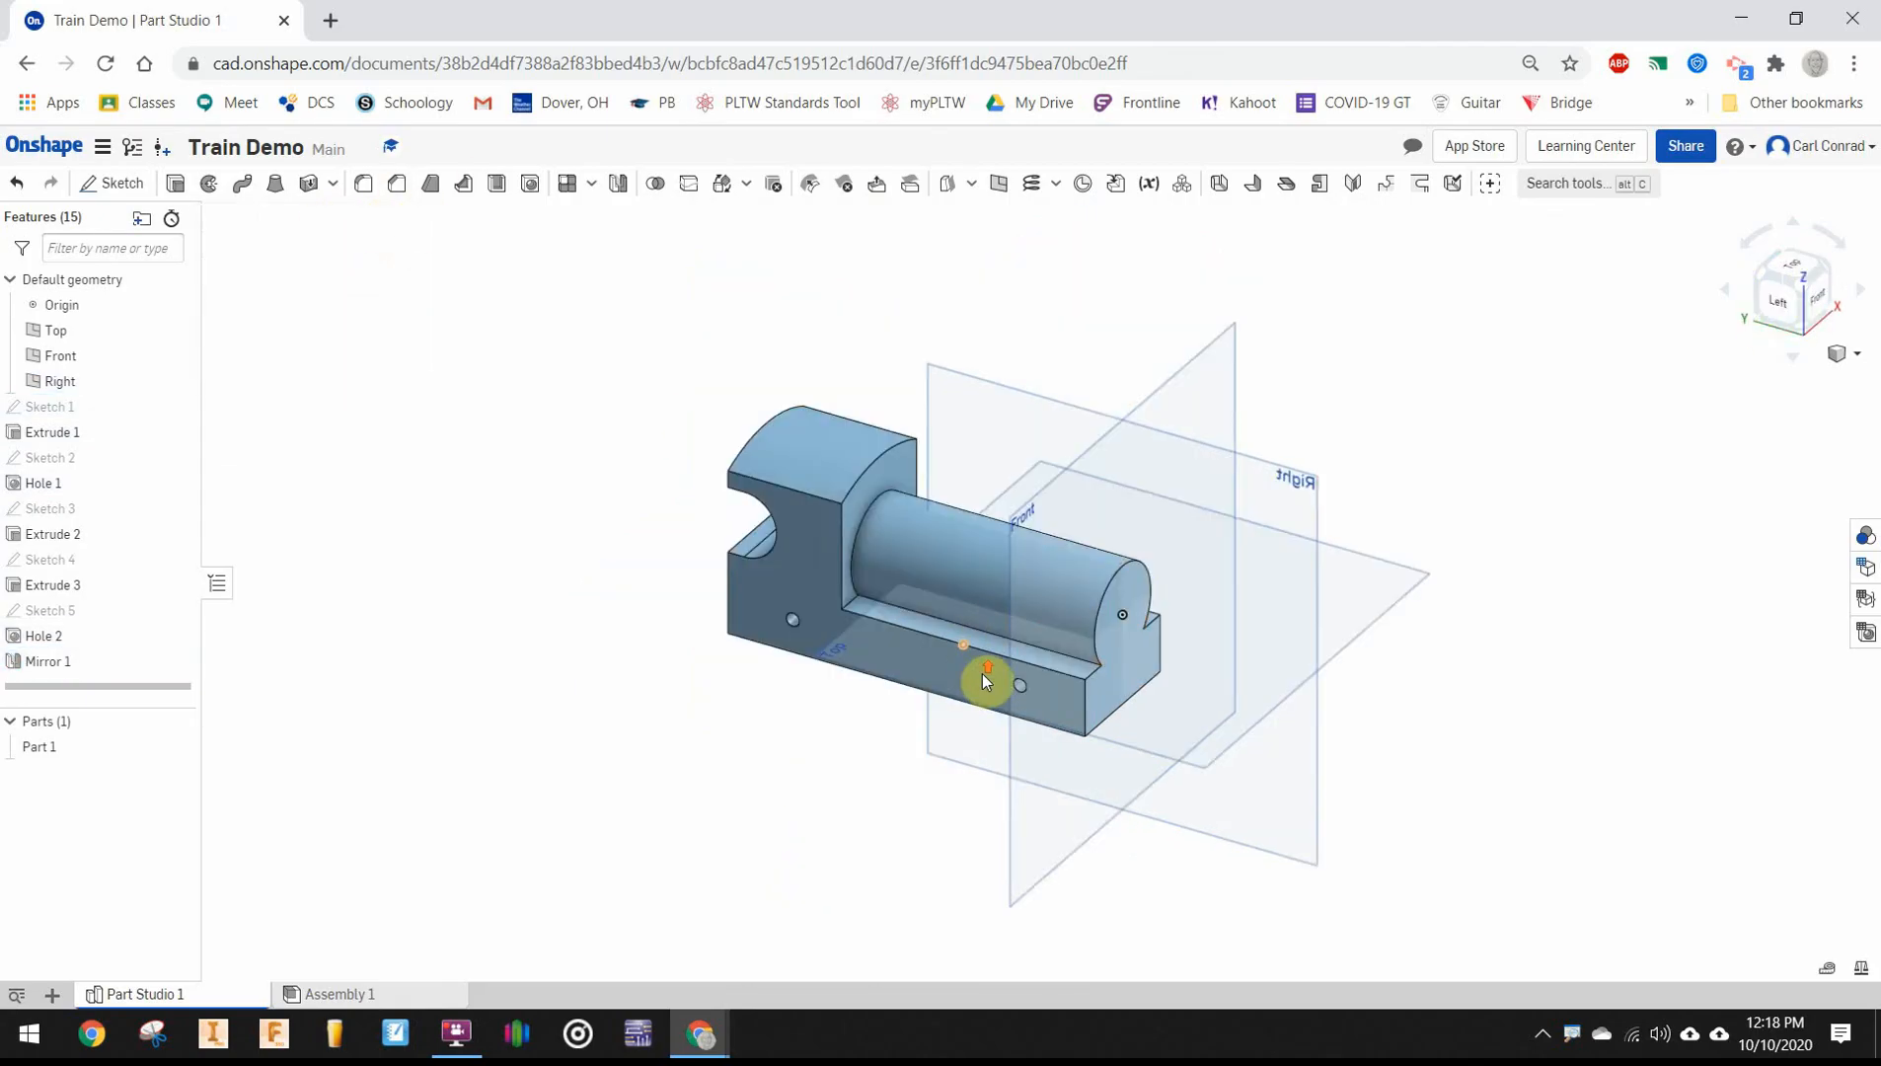
pyautogui.scroll(5, 987, 671)
pyautogui.scroll(5, 1028, 735)
pyautogui.scroll(-5, 1025, 728)
pyautogui.scroll(-3, 1014, 732)
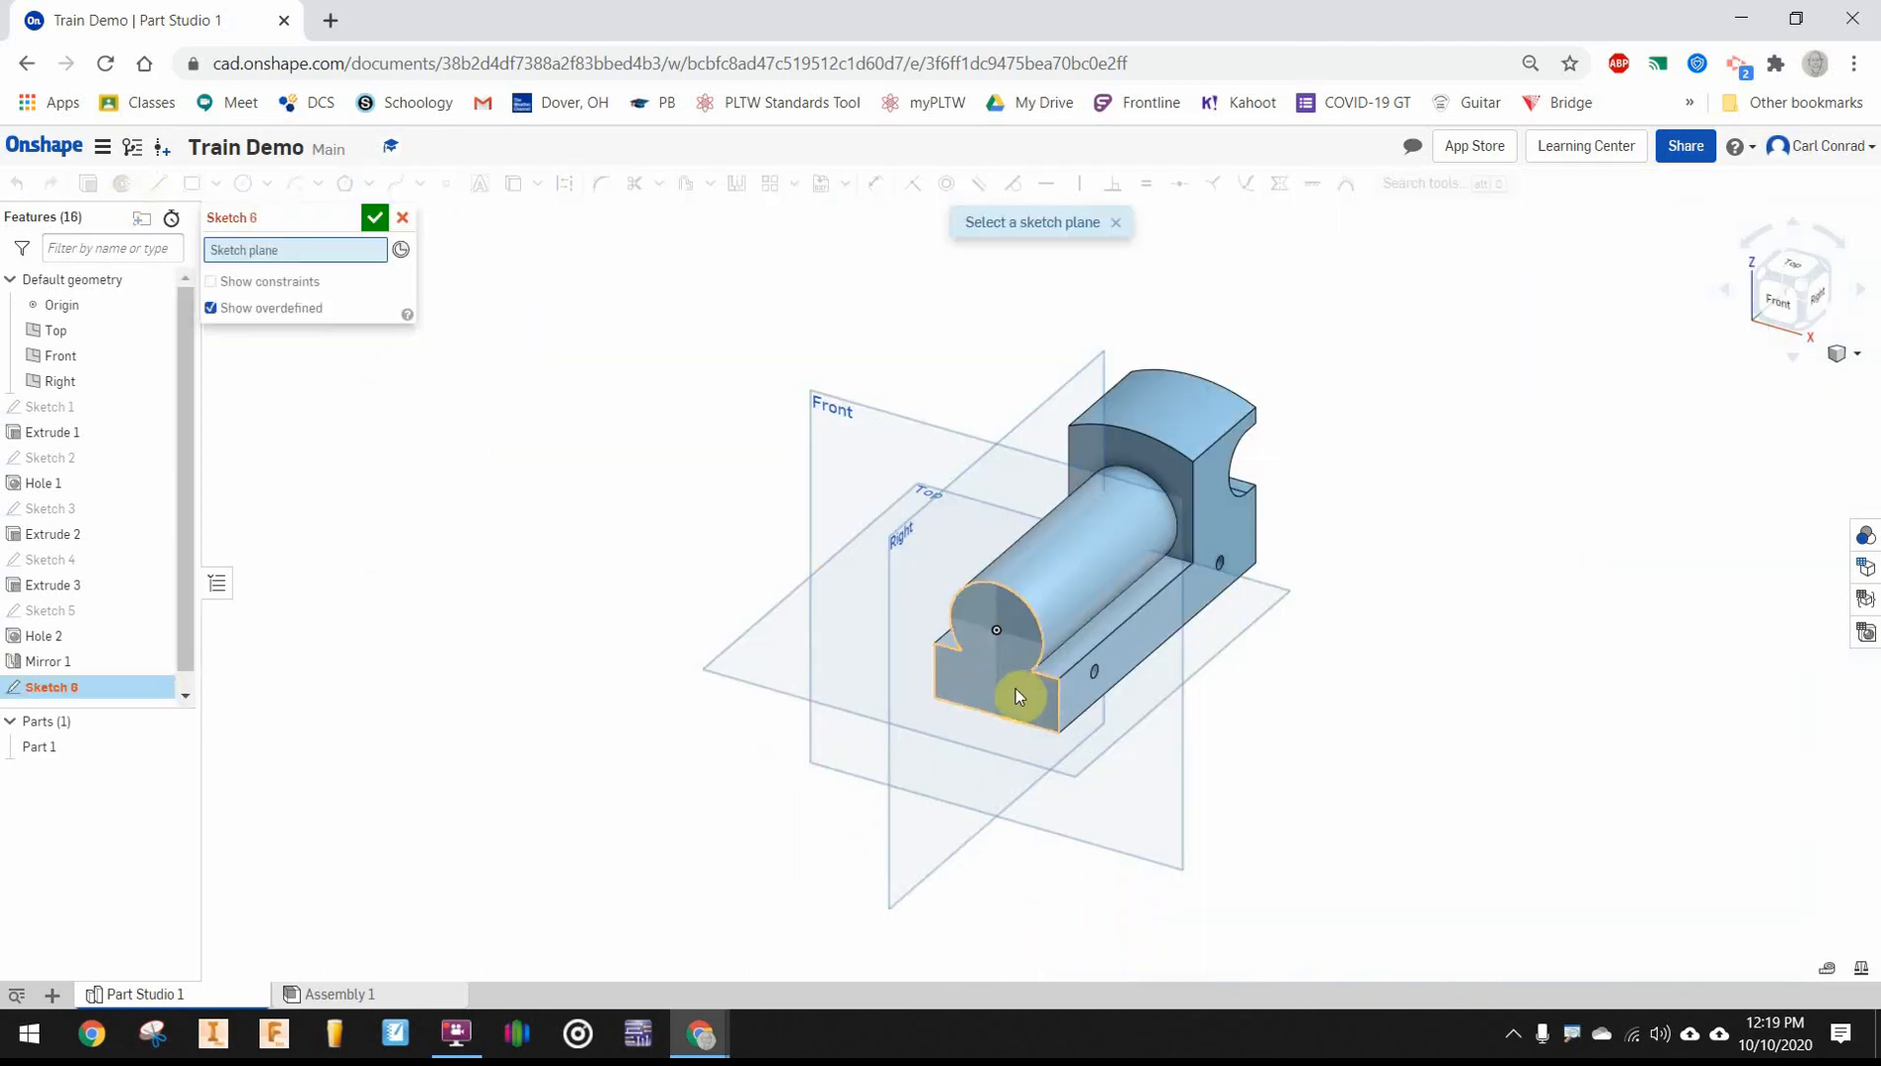
# Sketch on the front face, viewed normal, and place three points: lower left, centre, lower right
pyautogui.click(1010, 684)
pyautogui.press('n')
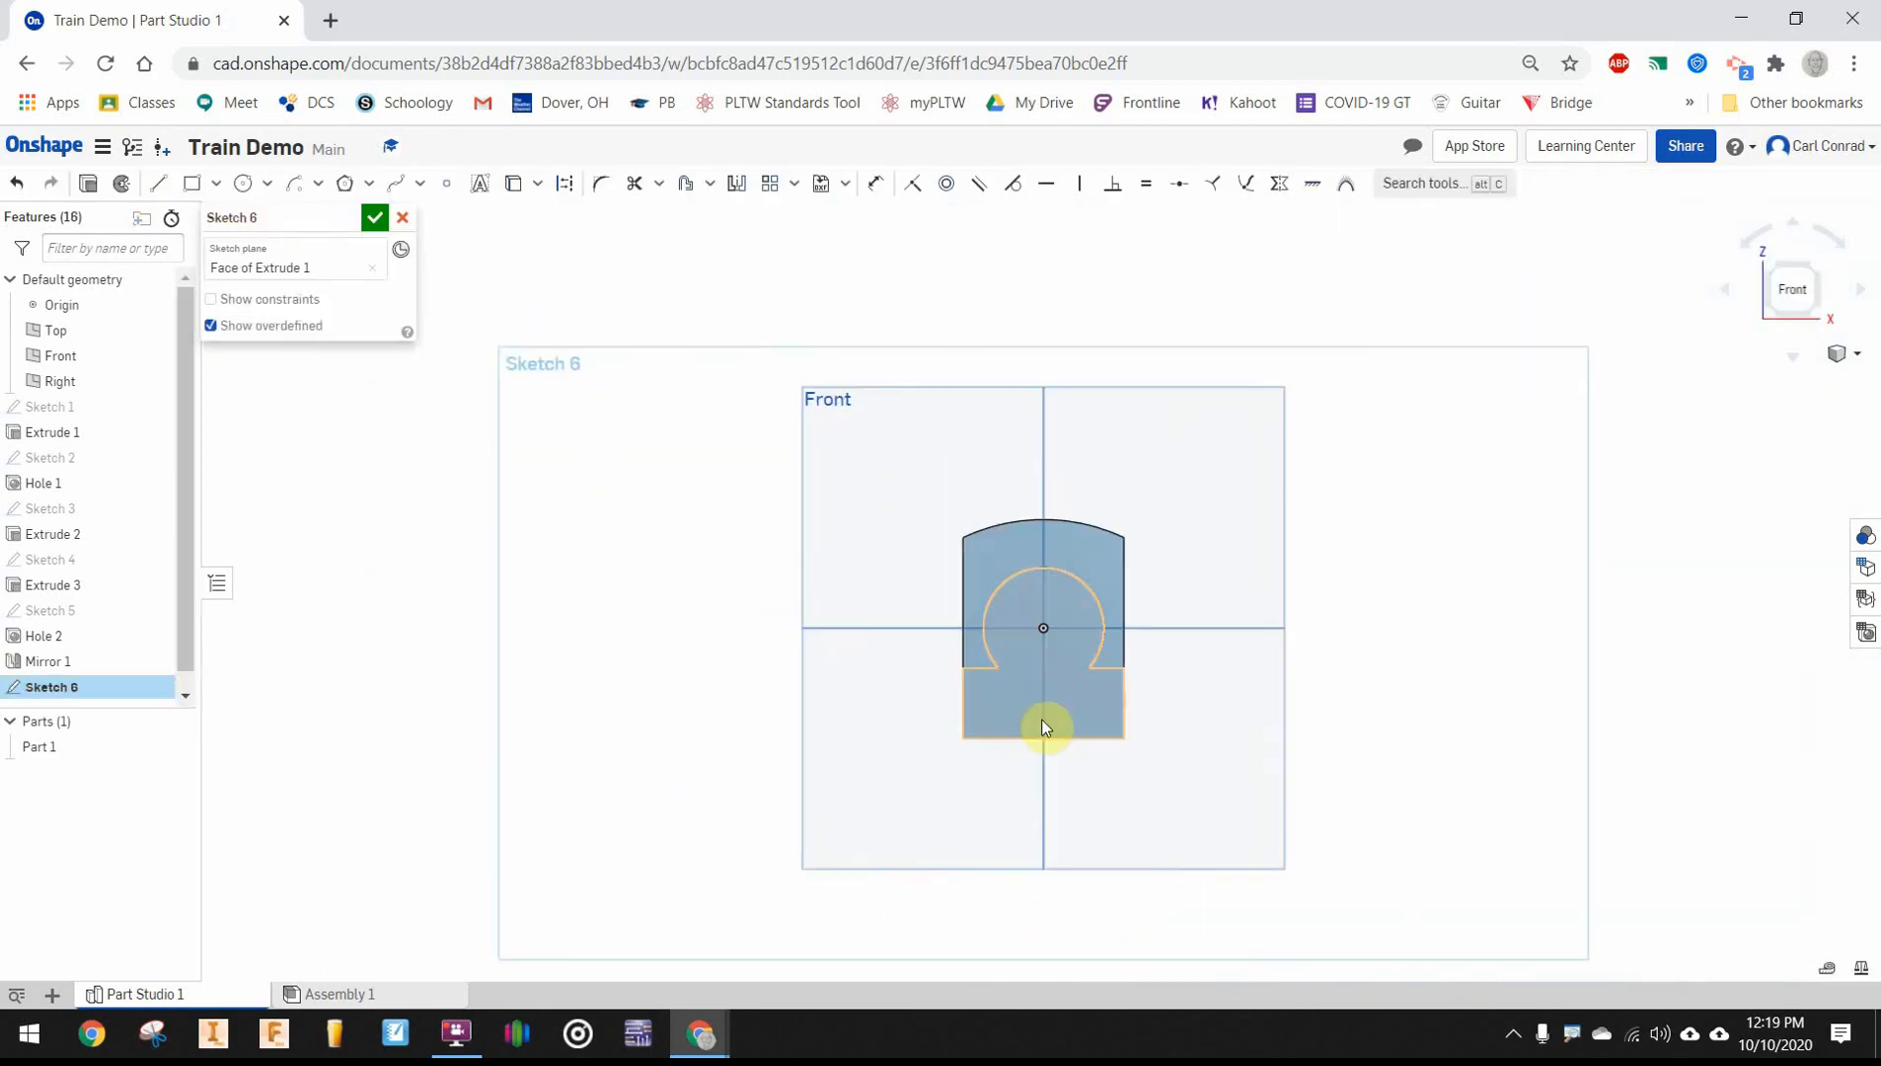
pyautogui.scroll(5, 1036, 712)
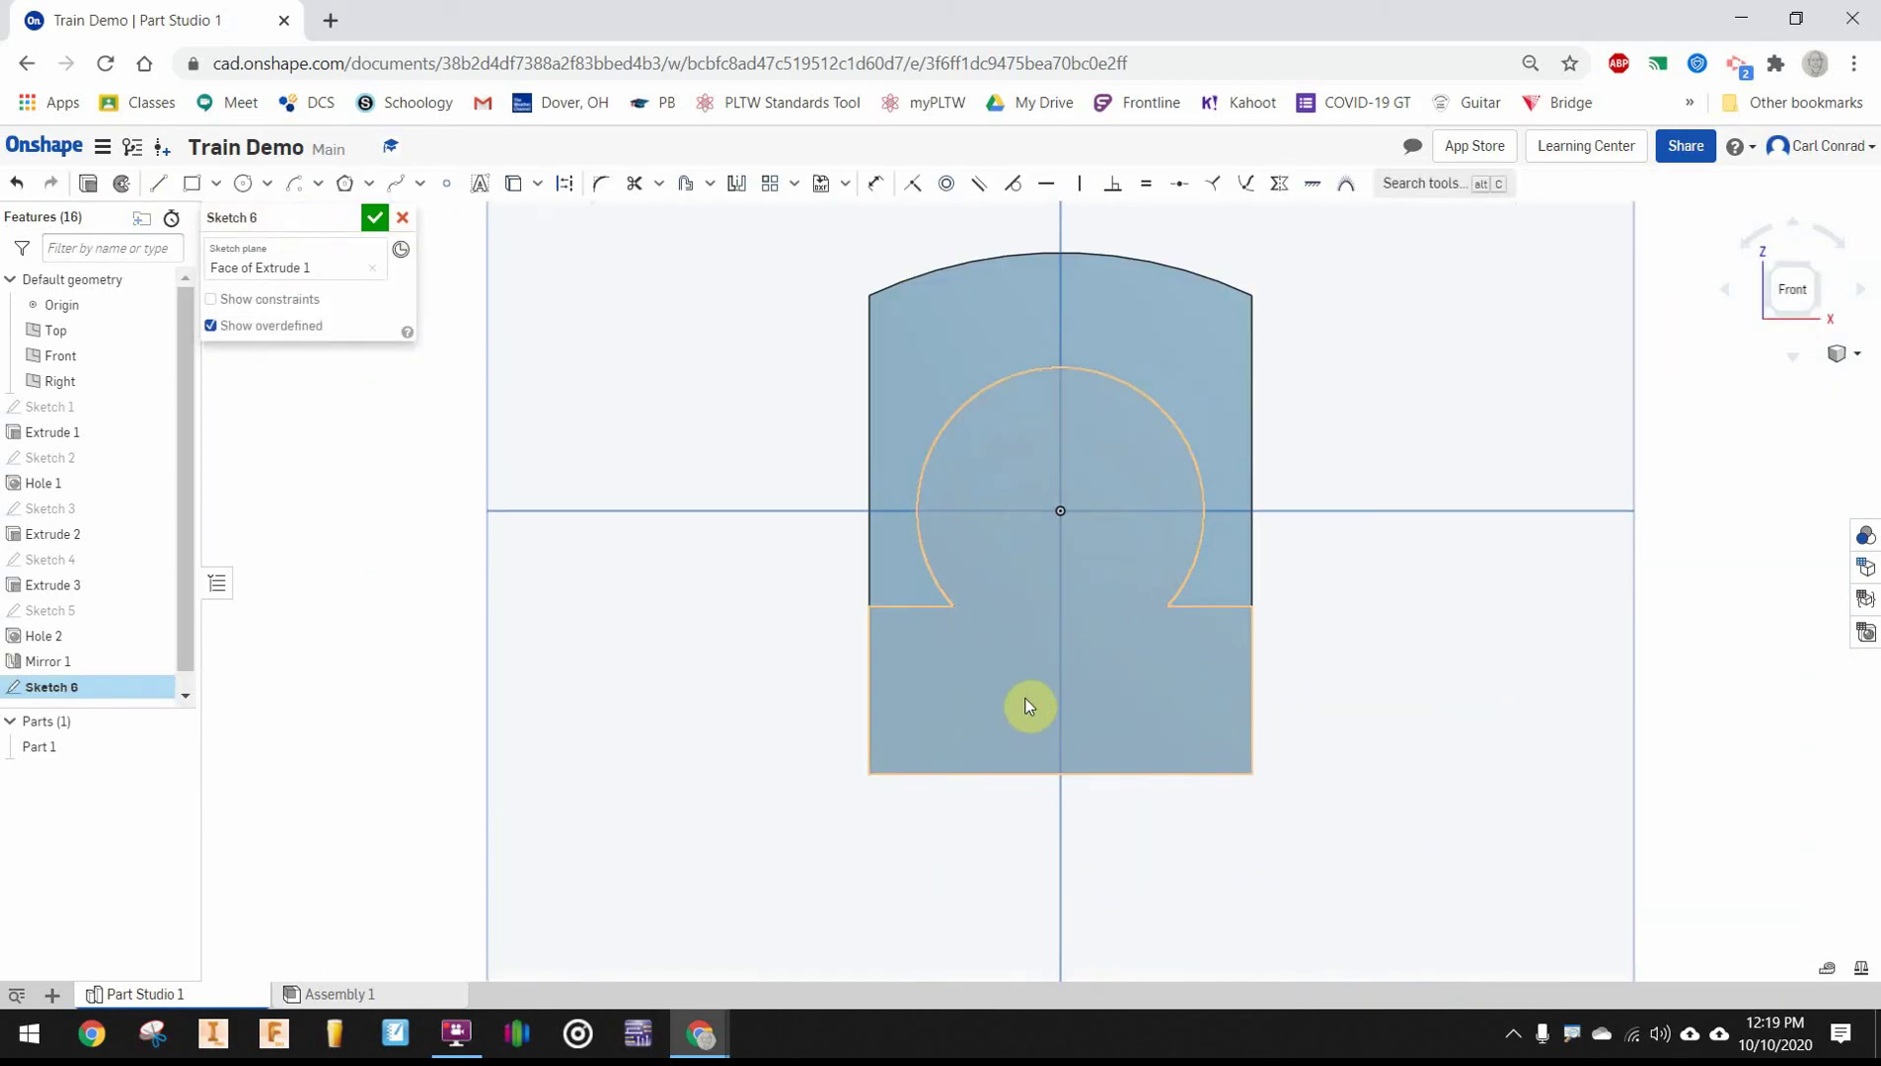
pyautogui.click(445, 181)
pyautogui.click(925, 725)
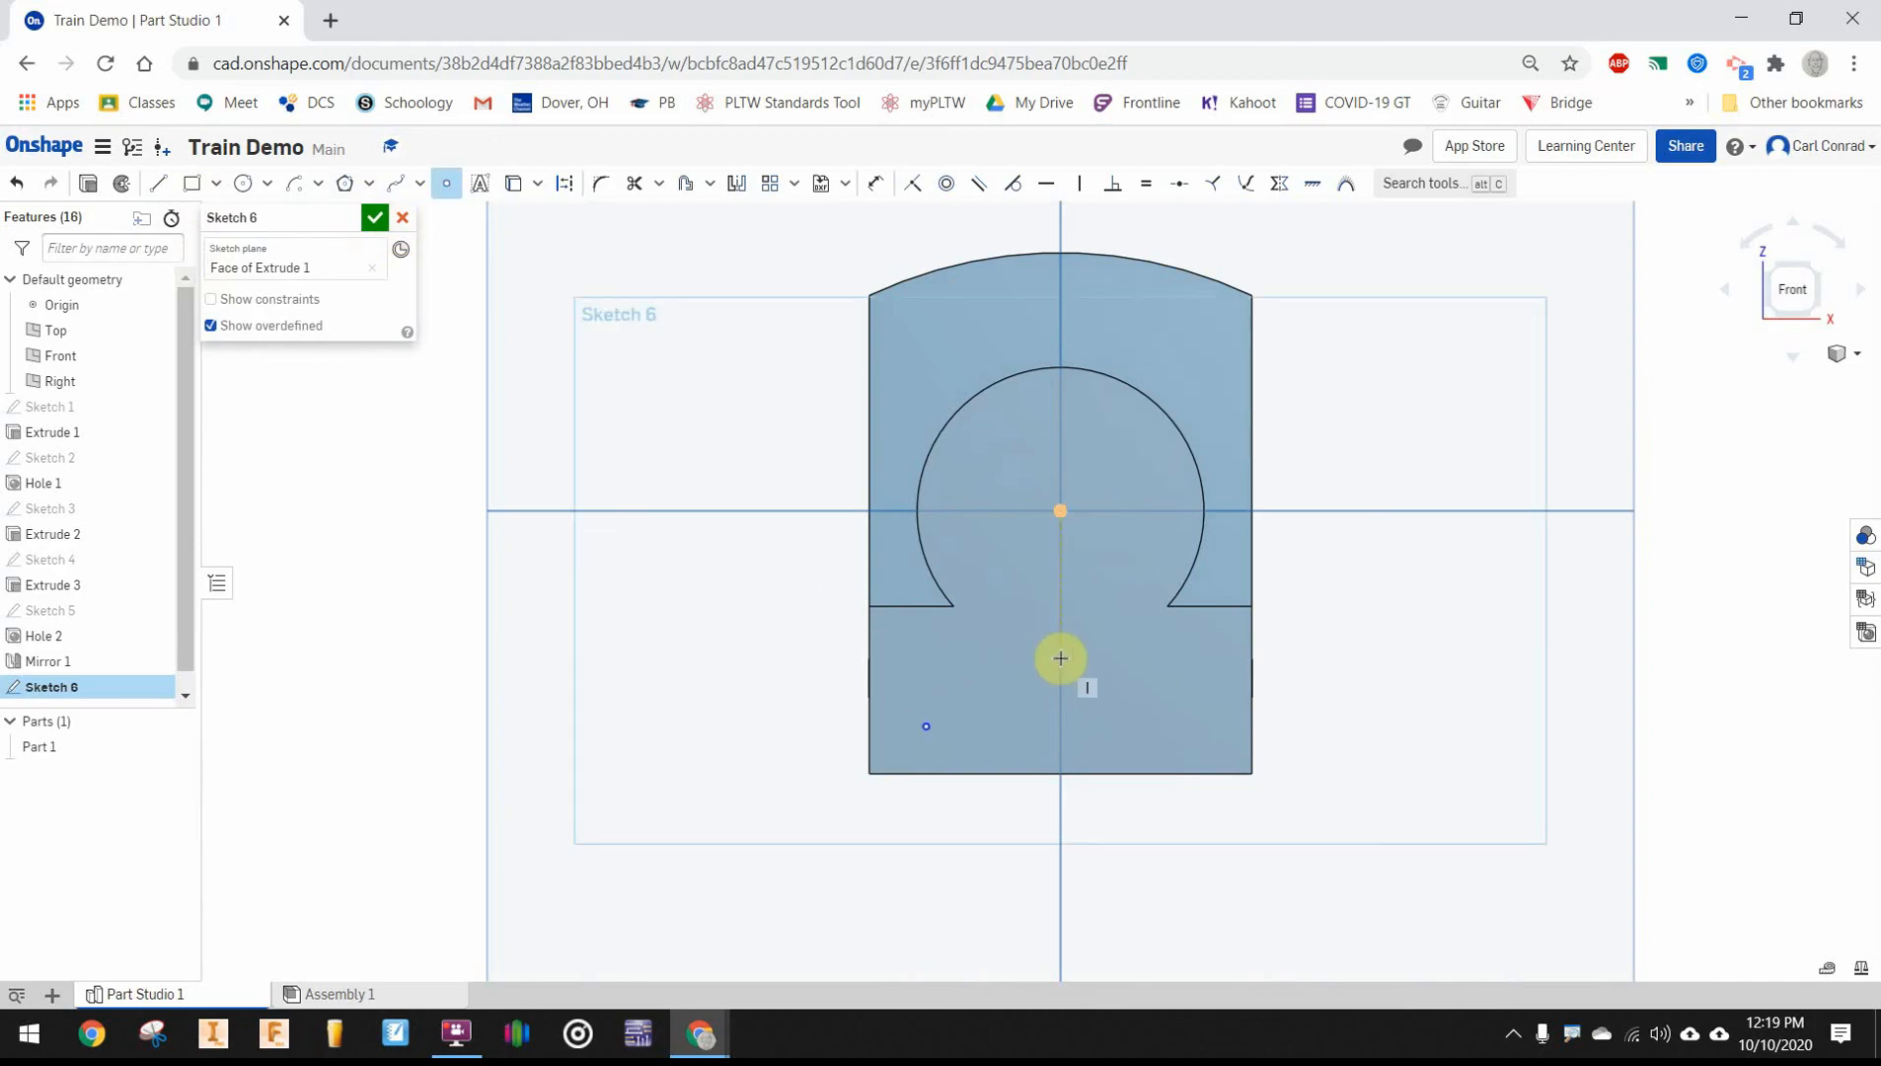
pyautogui.click(1060, 657)
pyautogui.click(1186, 727)
# Dimension the points' heights above the bottom edge: centre 0.625, right 0.125, left 0.125
pyautogui.click(875, 182)
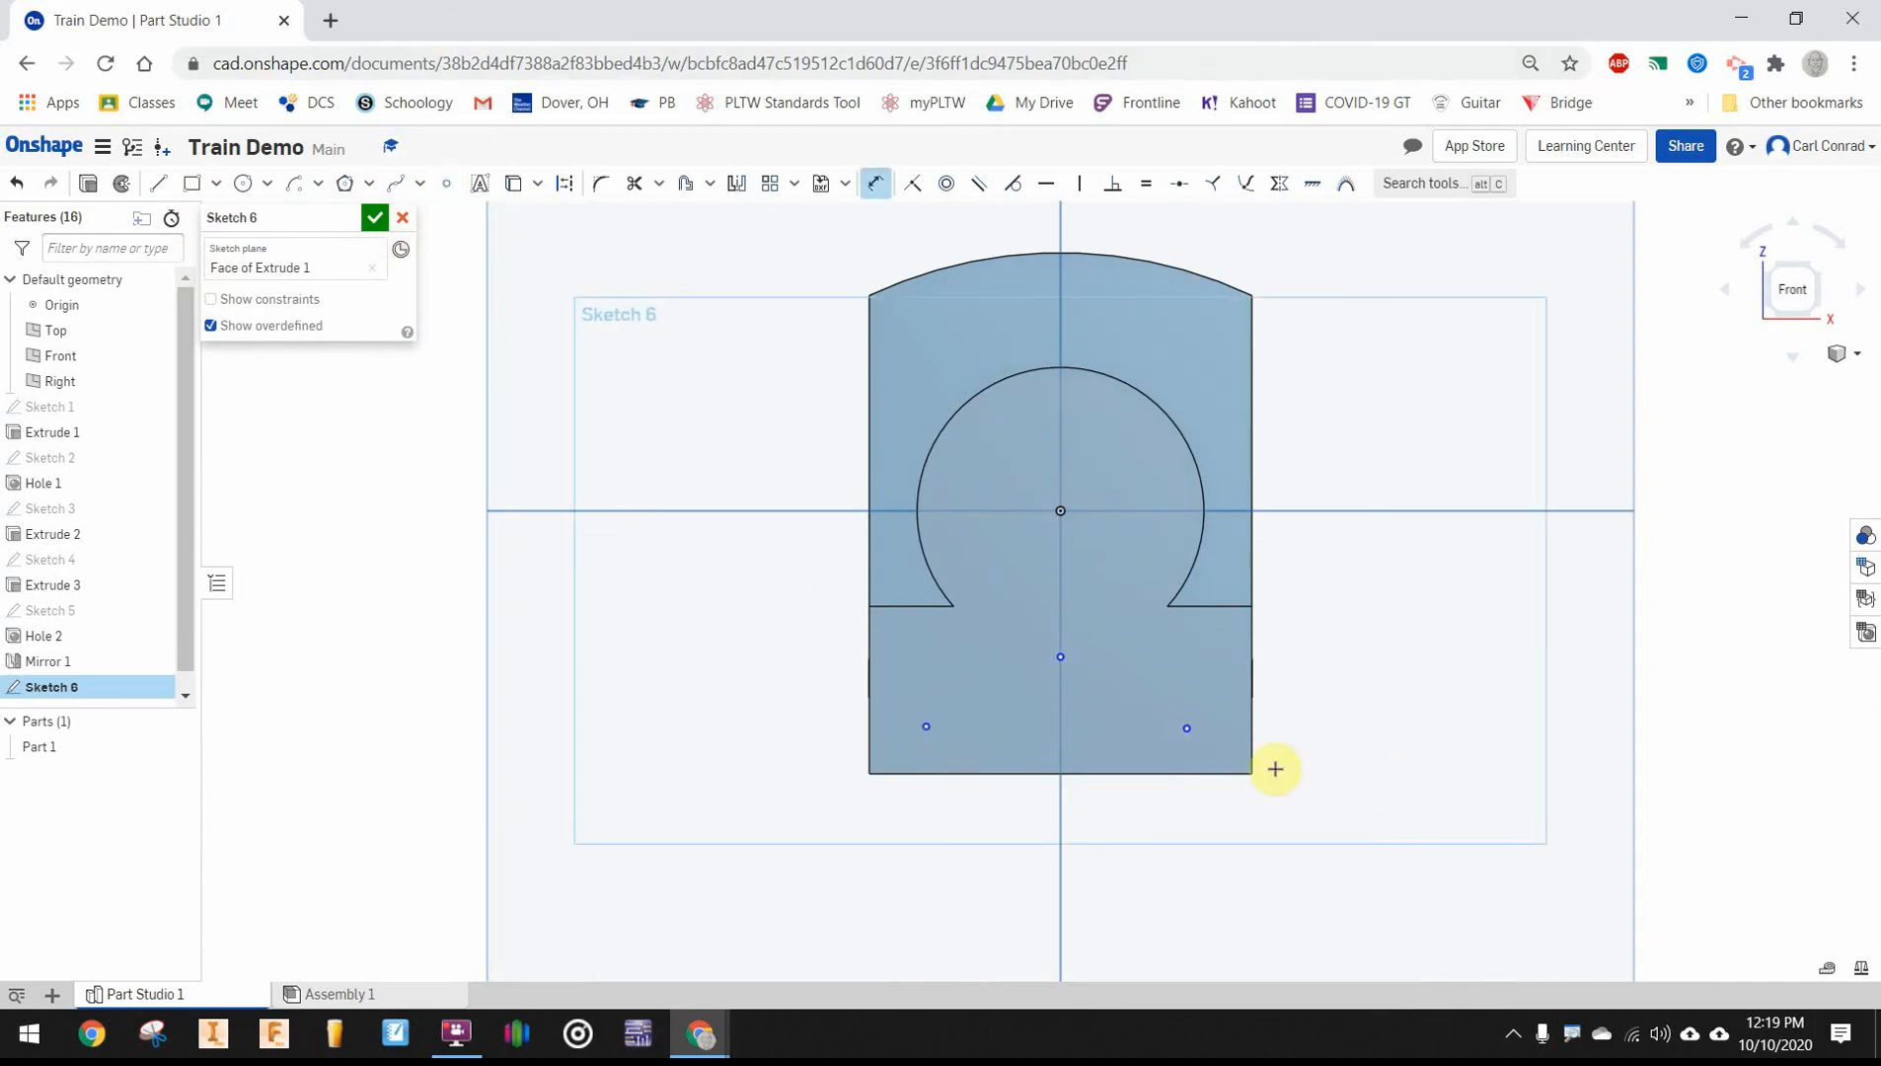
pyautogui.click(1060, 675)
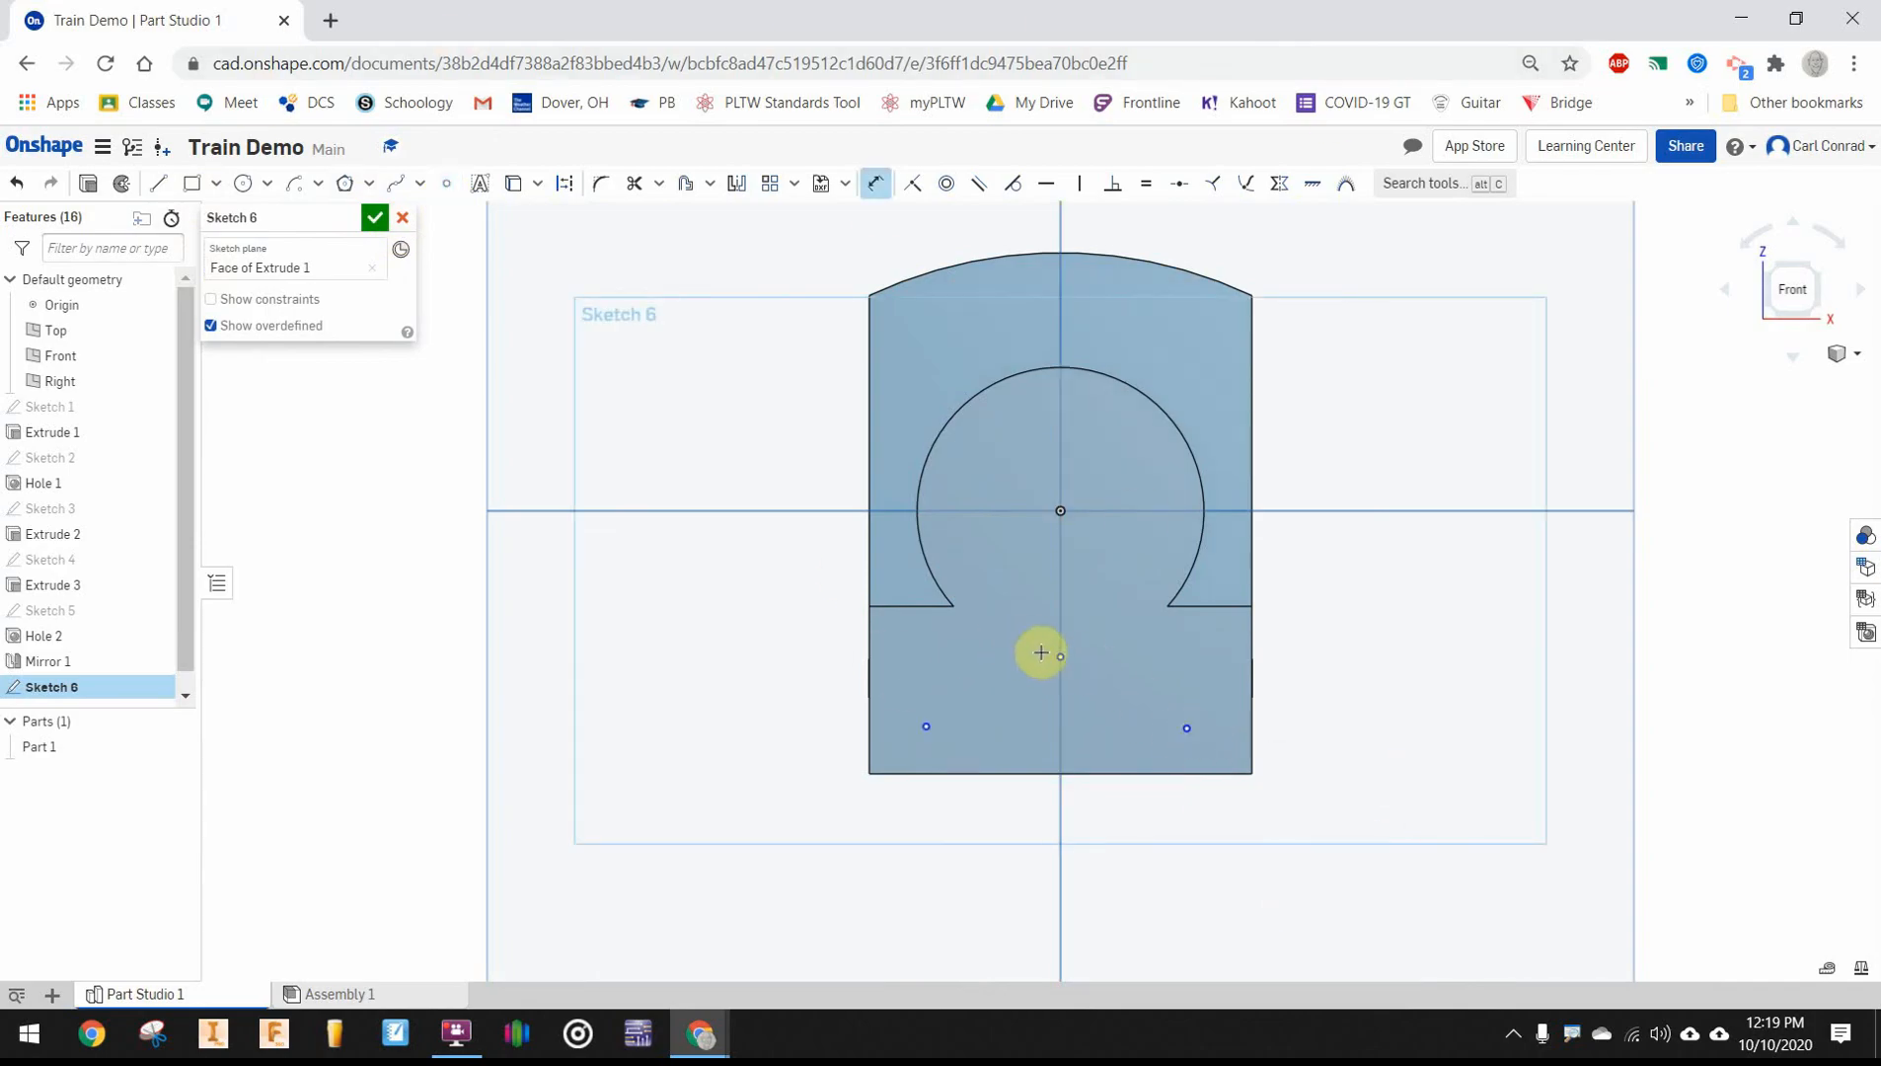
pyautogui.click(1060, 656)
pyautogui.click(1161, 769)
pyautogui.click(1324, 741)
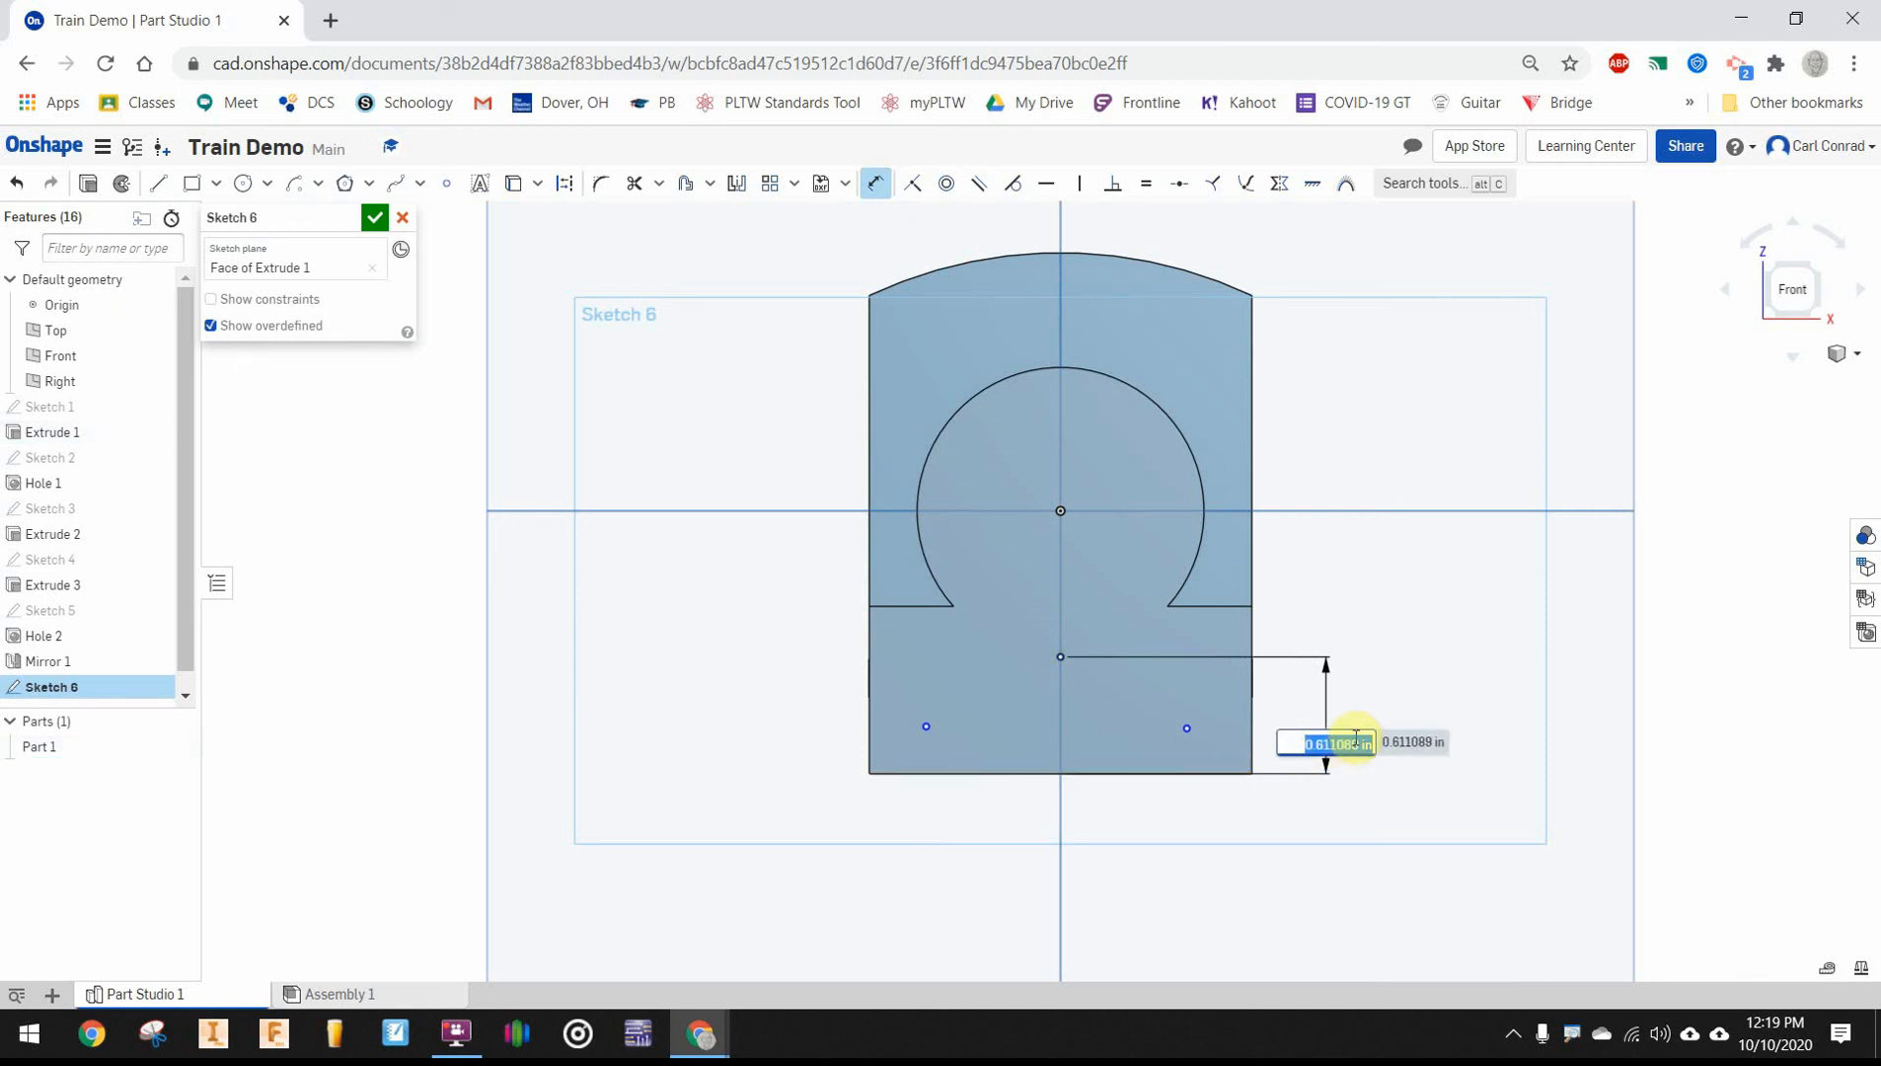
pyautogui.write('0.625')
pyautogui.press('Return')
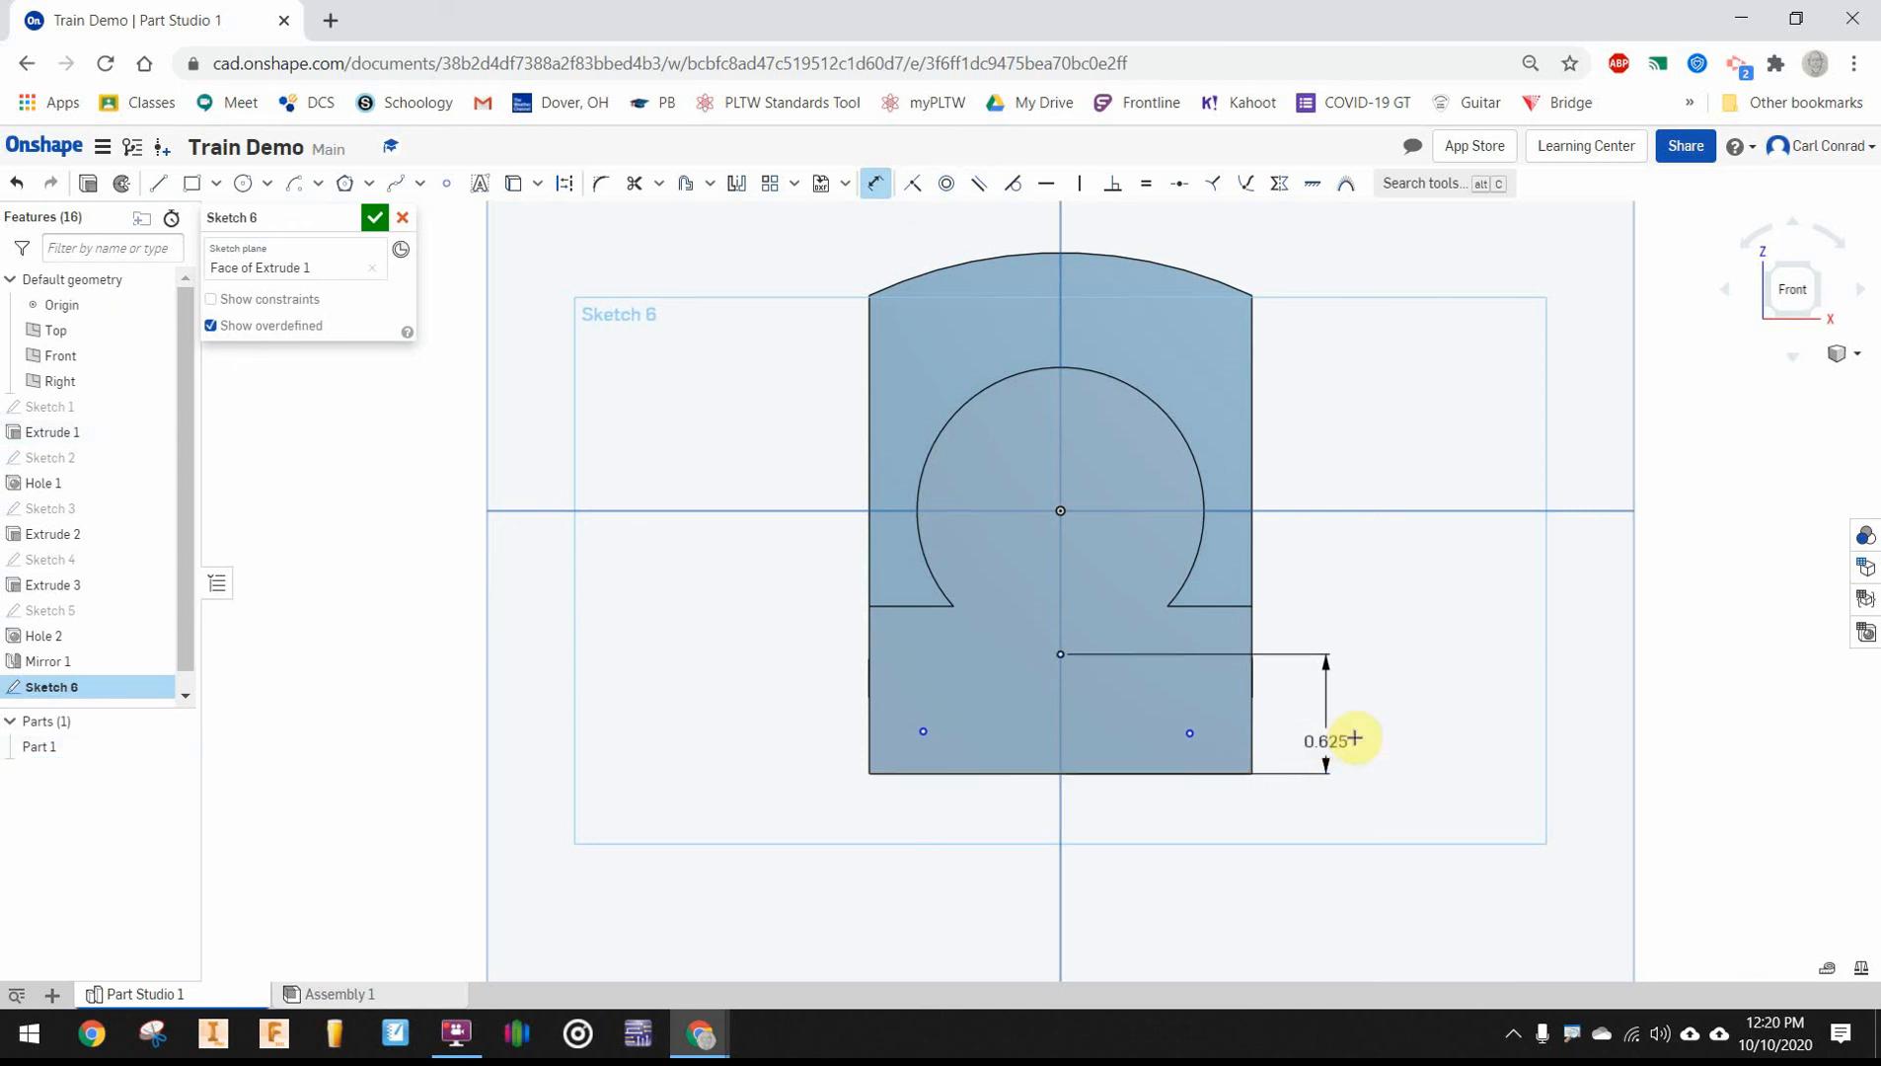
pyautogui.click(1189, 731)
pyautogui.click(1256, 772)
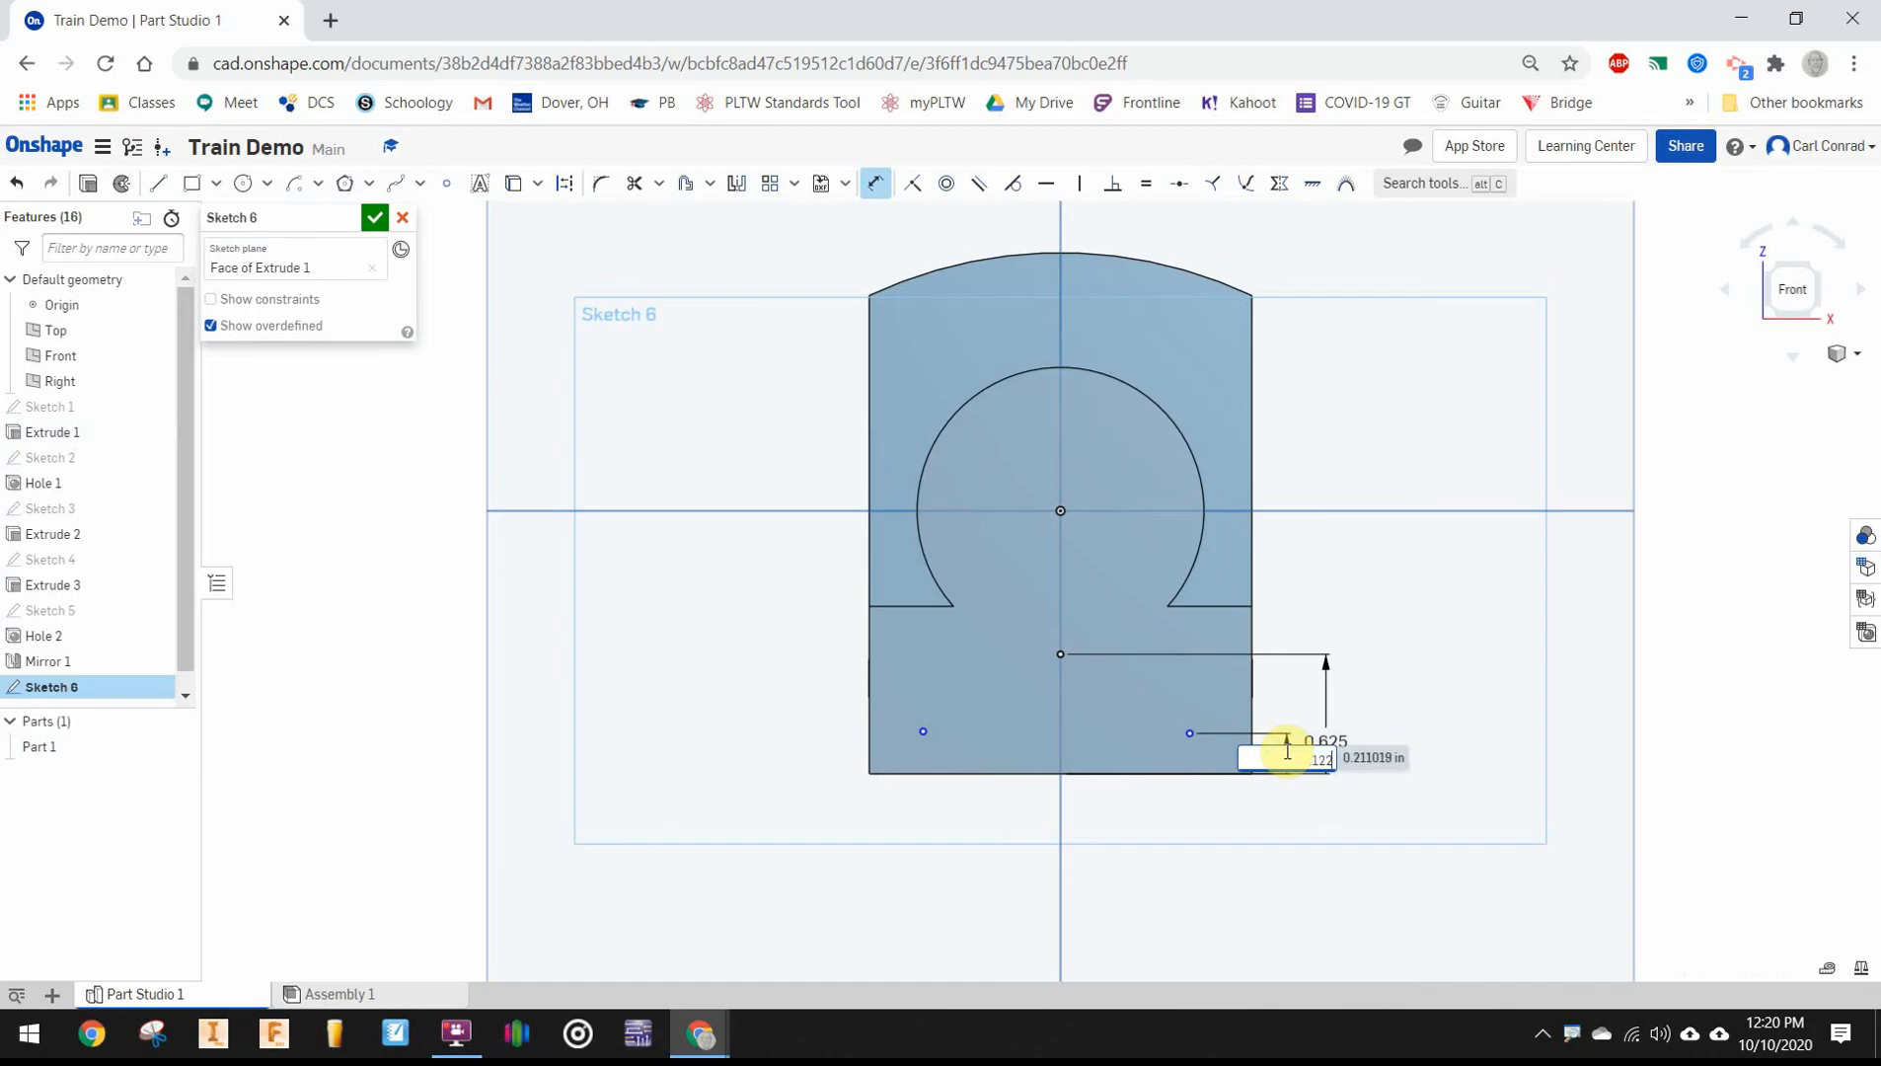
pyautogui.press('Return')
pyautogui.click(922, 732)
pyautogui.click(823, 772)
pyautogui.click(767, 755)
pyautogui.write('12')
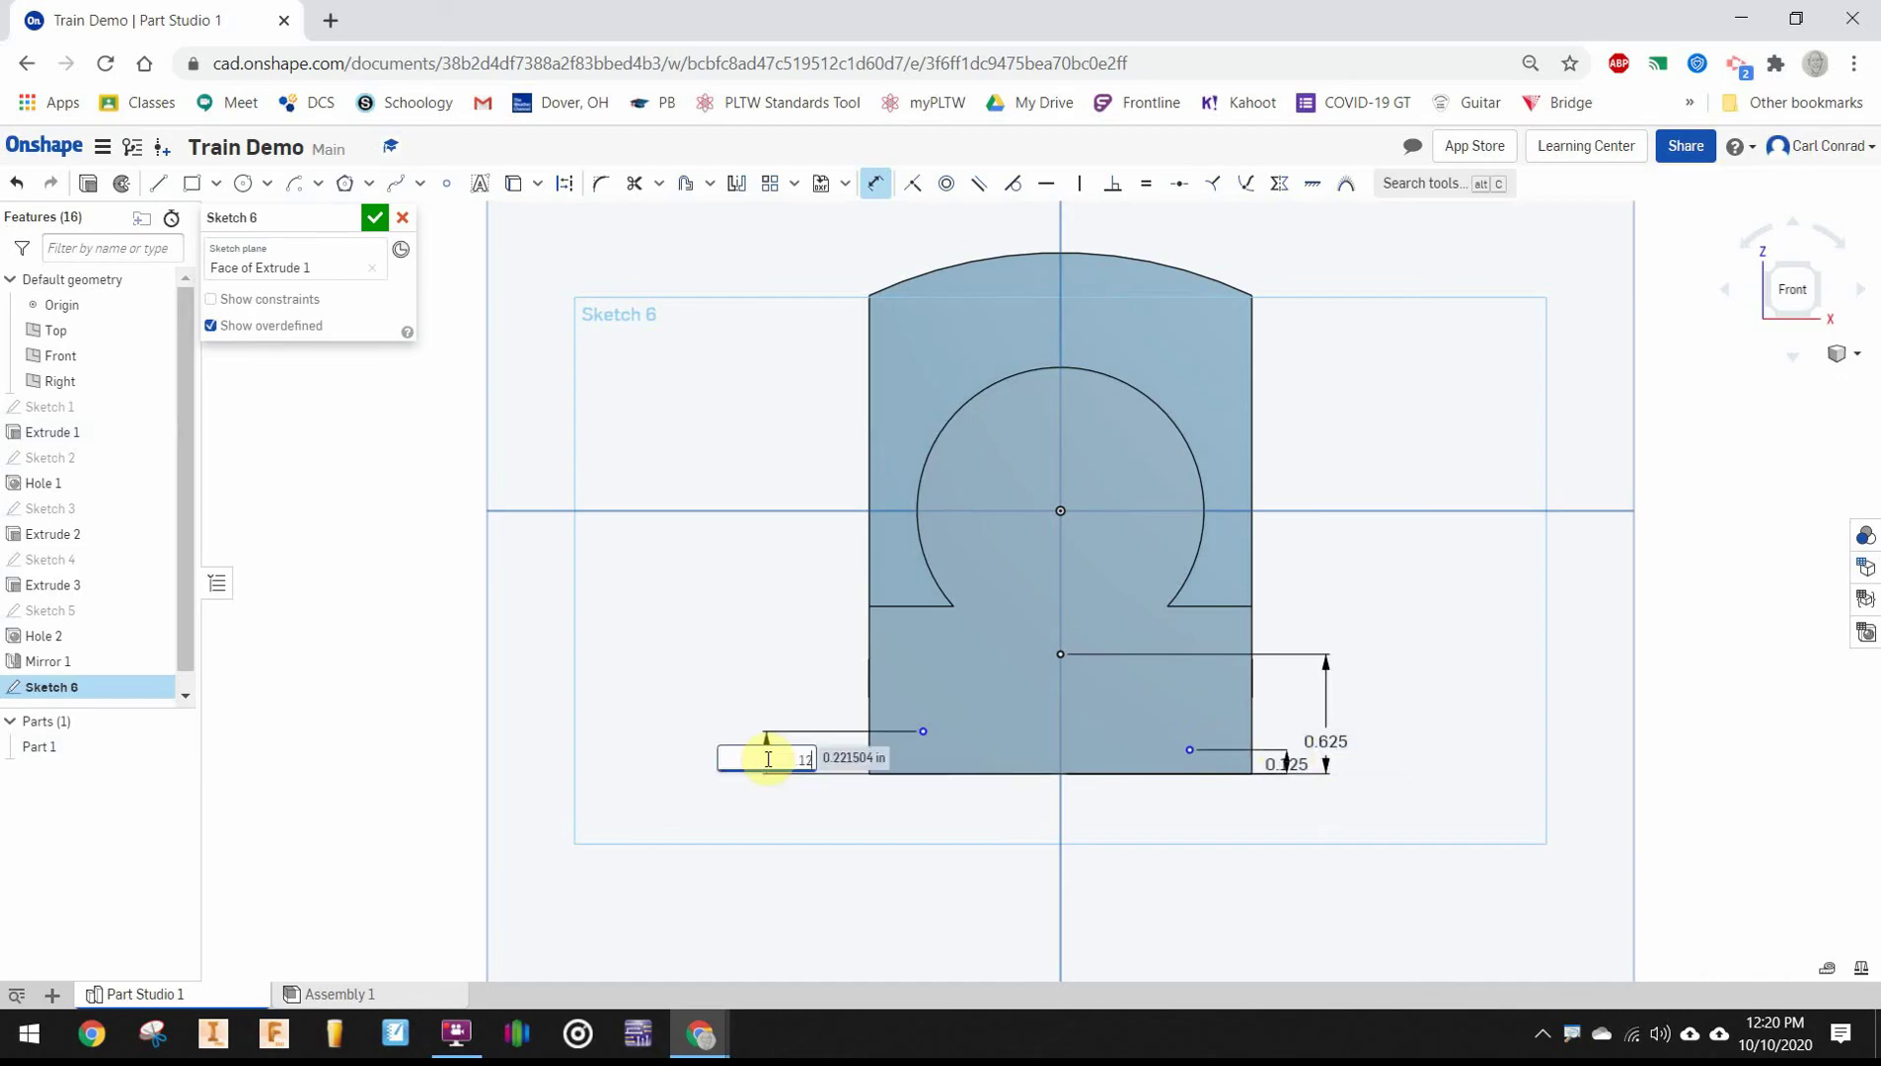
pyautogui.write('5')
pyautogui.press('Return')
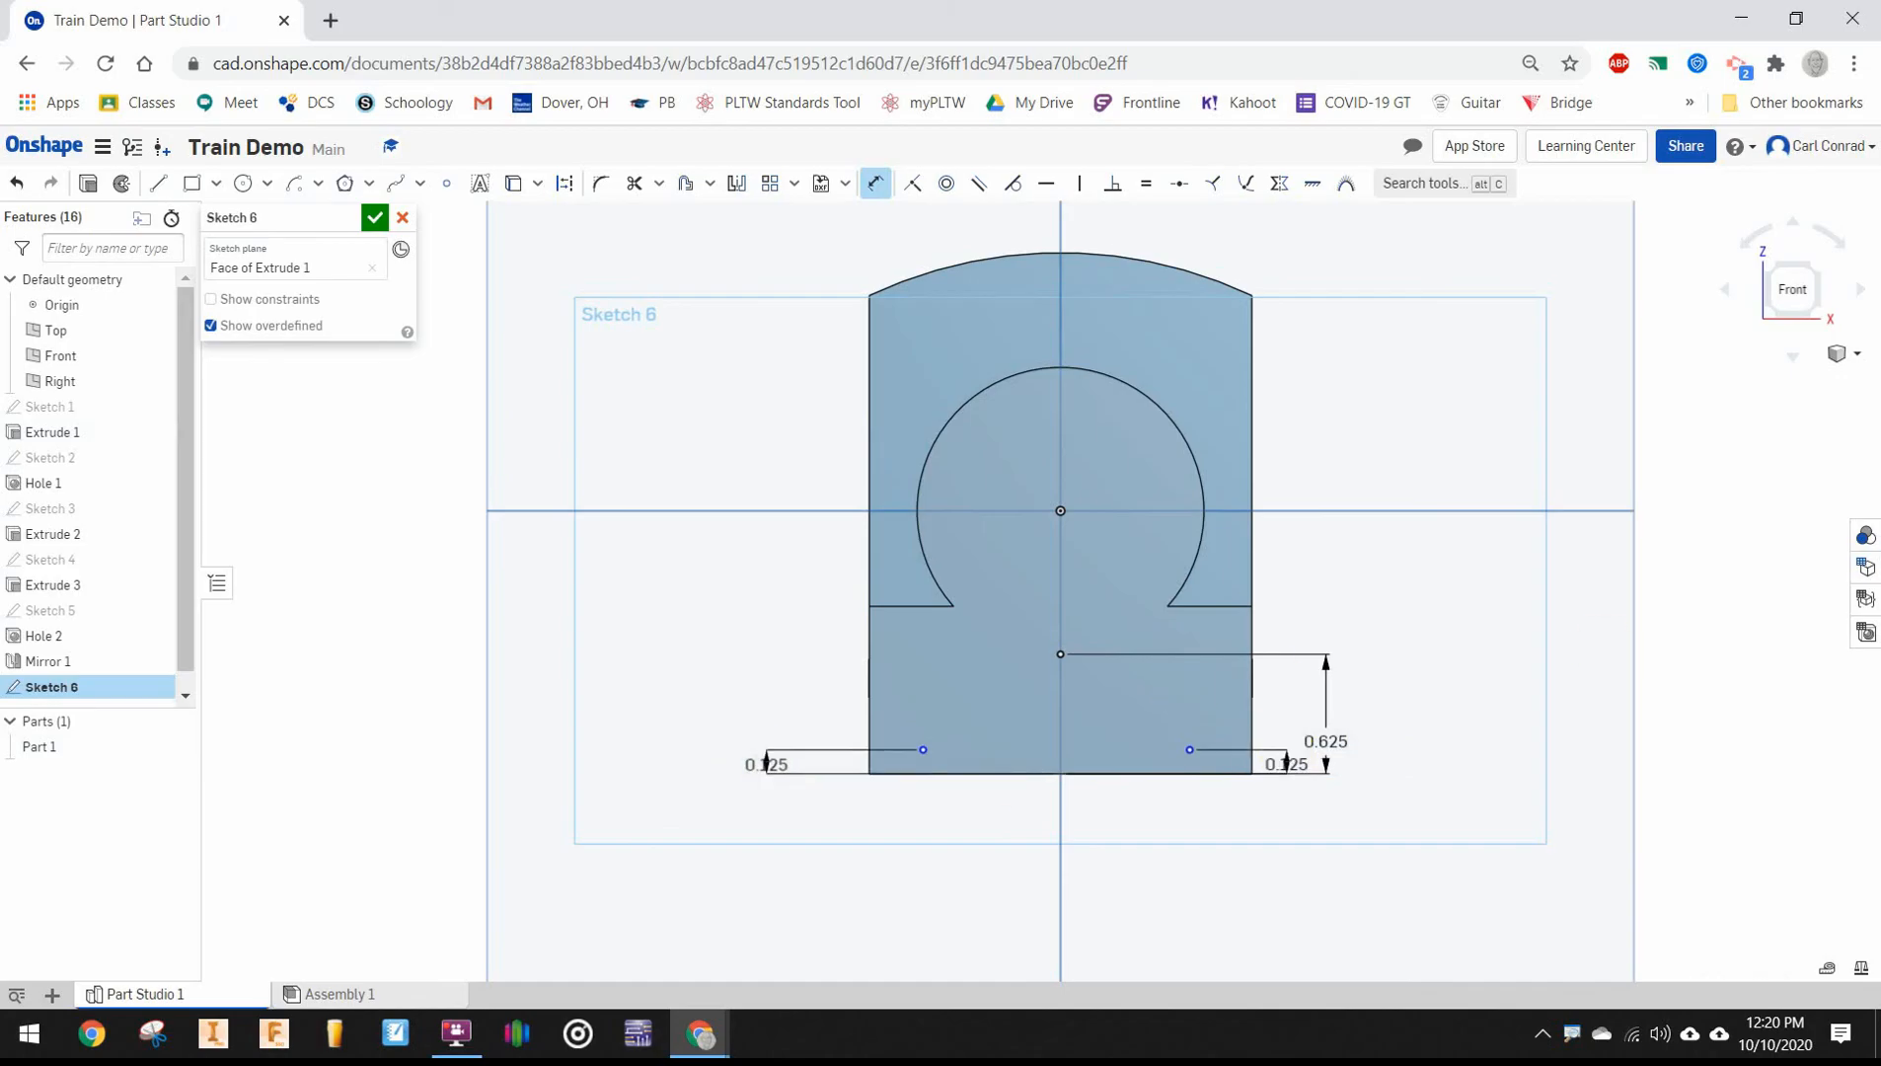
# Set the left and right points each 0.375 in from their side edges
pyautogui.click(868, 706)
pyautogui.click(922, 750)
pyautogui.click(907, 810)
pyautogui.press('Return')
pyautogui.write('0')
pyautogui.doubleClick(1244, 810)
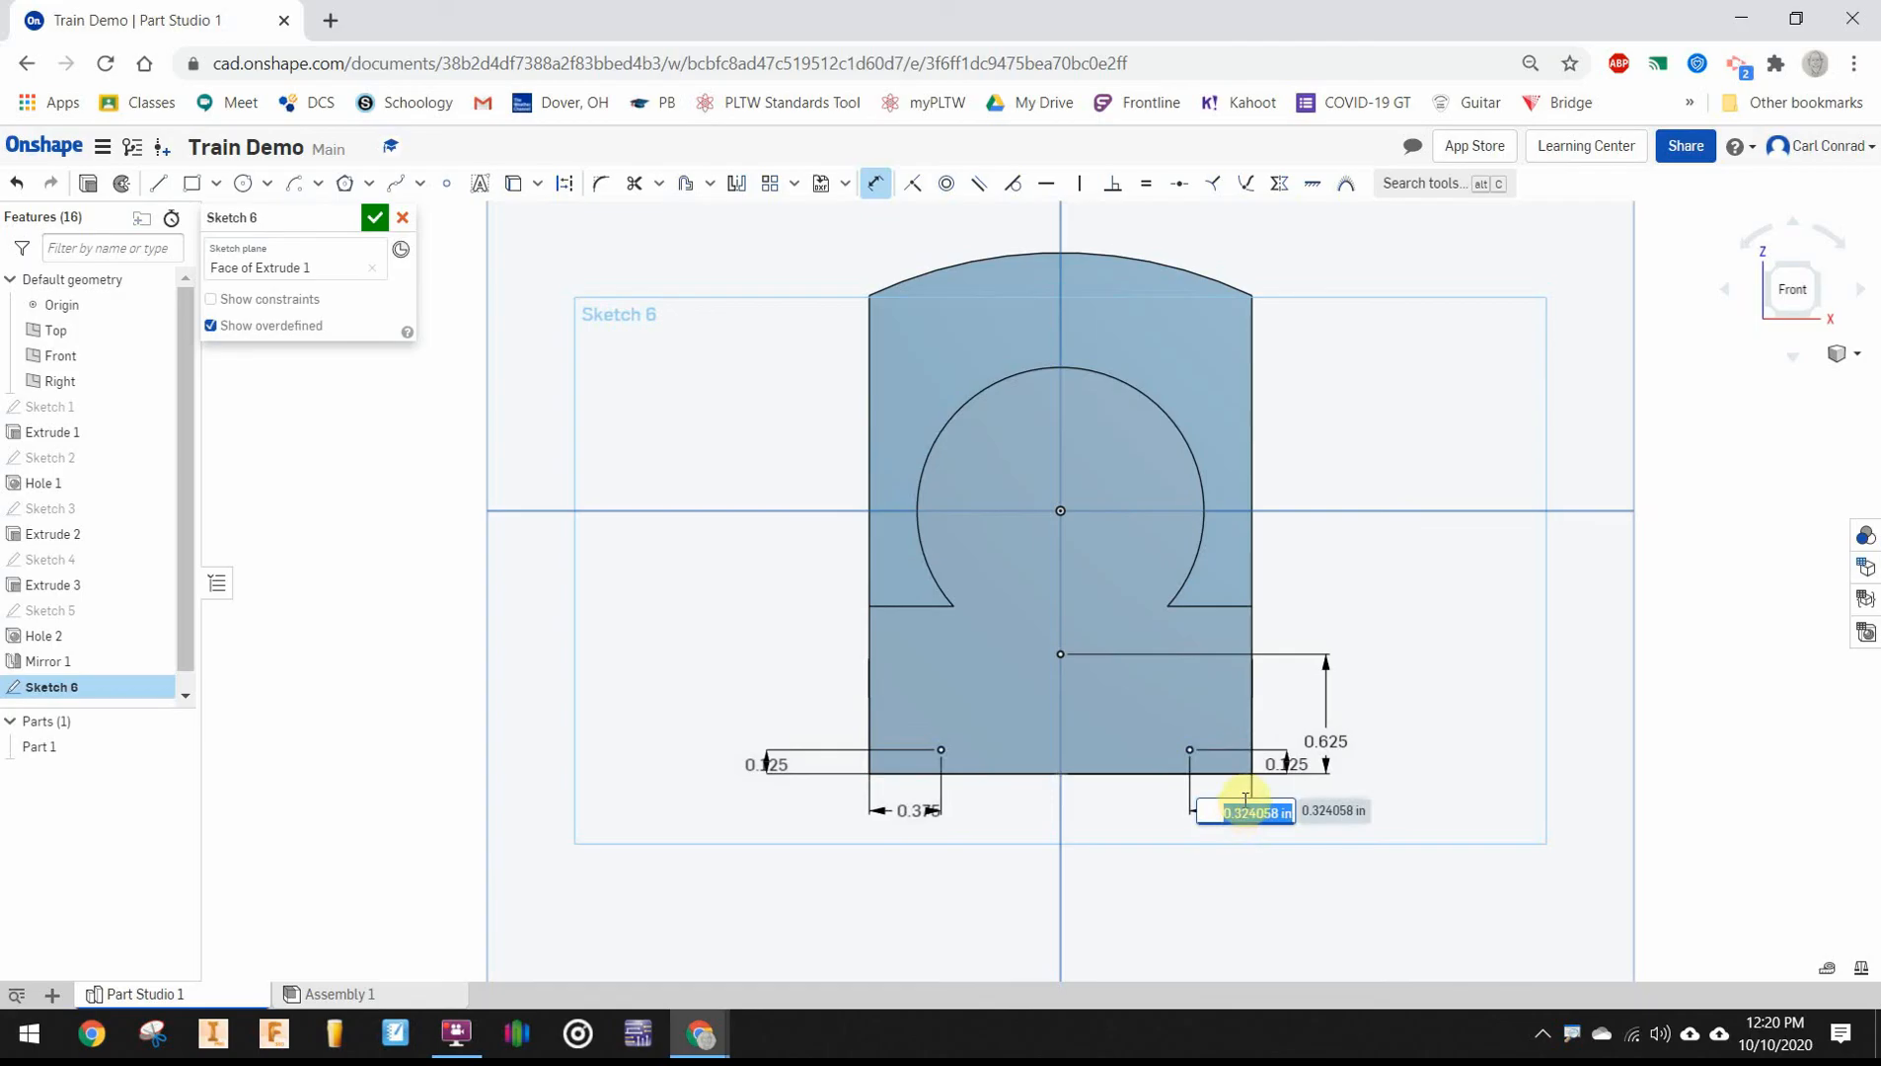
pyautogui.write('.3')
pyautogui.write('75')
pyautogui.press('Return')
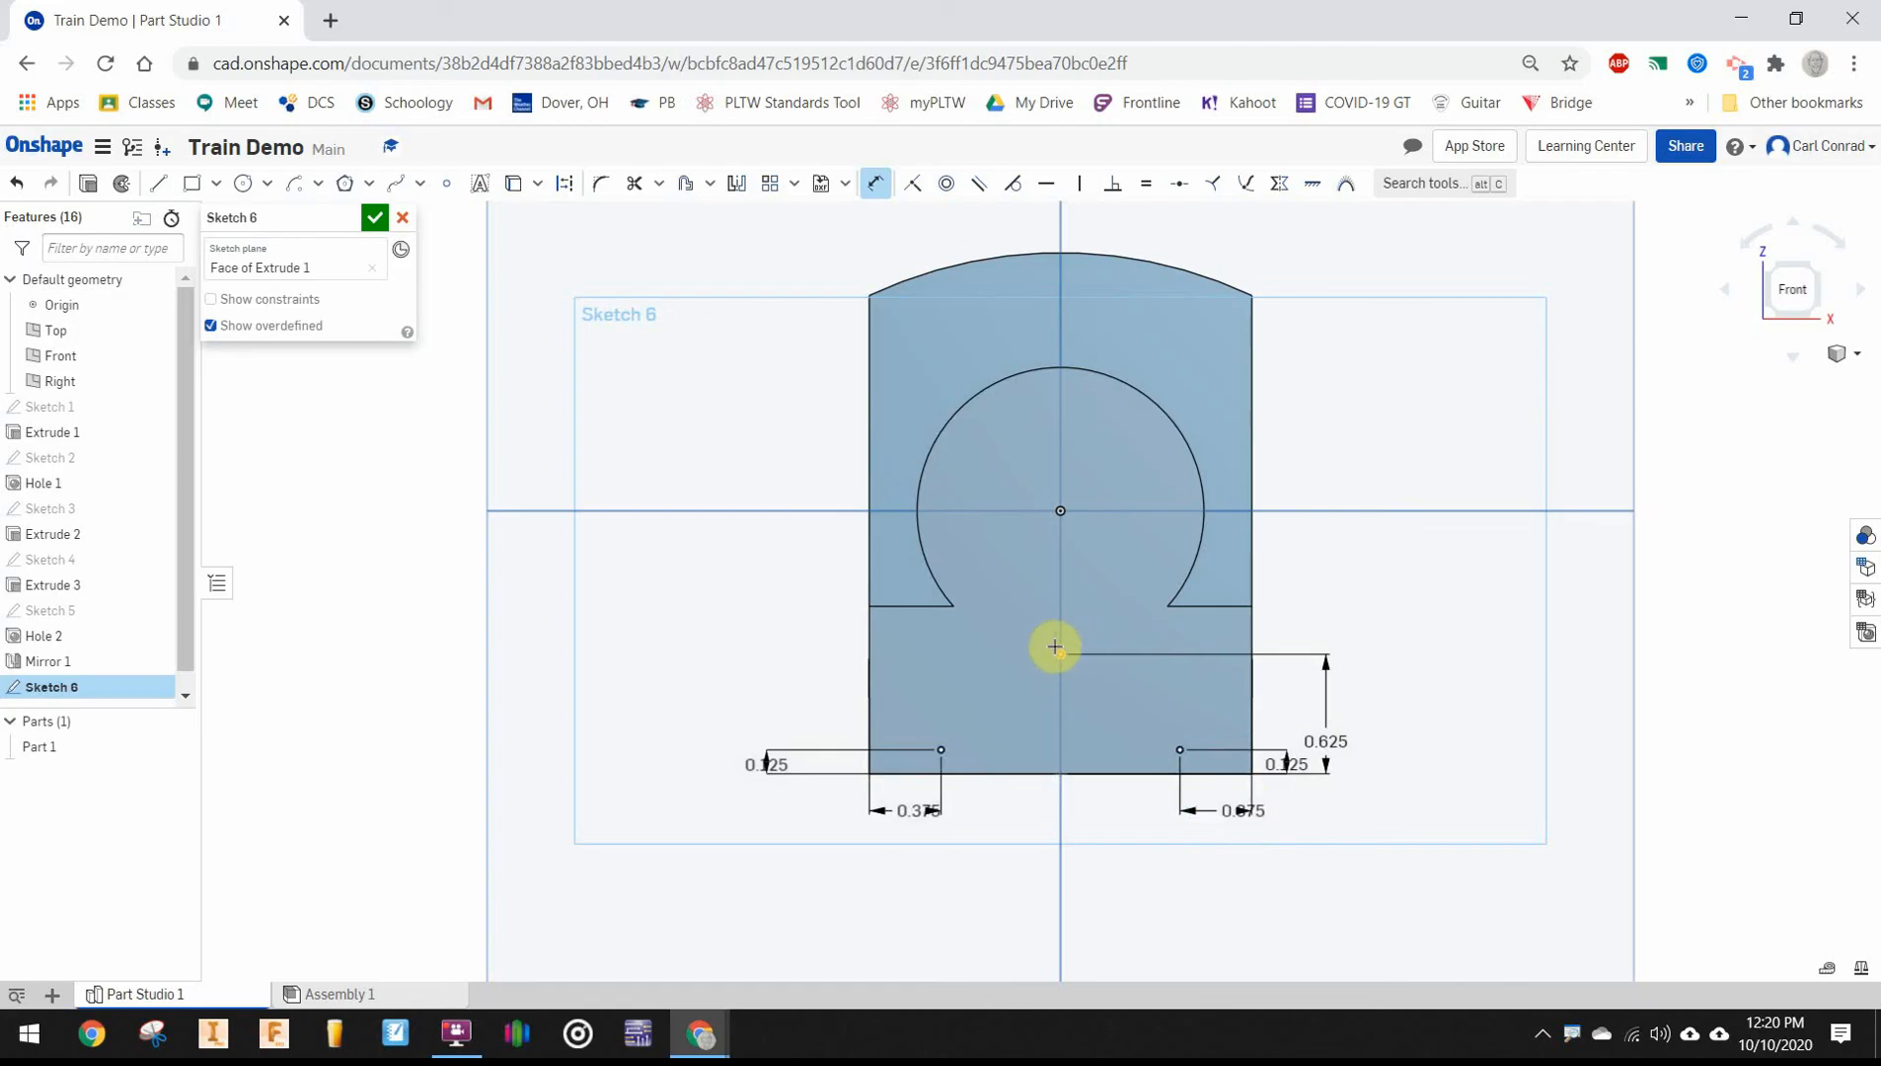
# Dimension the centre point 1 in from the bottom-right corner and accept Sketch 6
pyautogui.click(1058, 651)
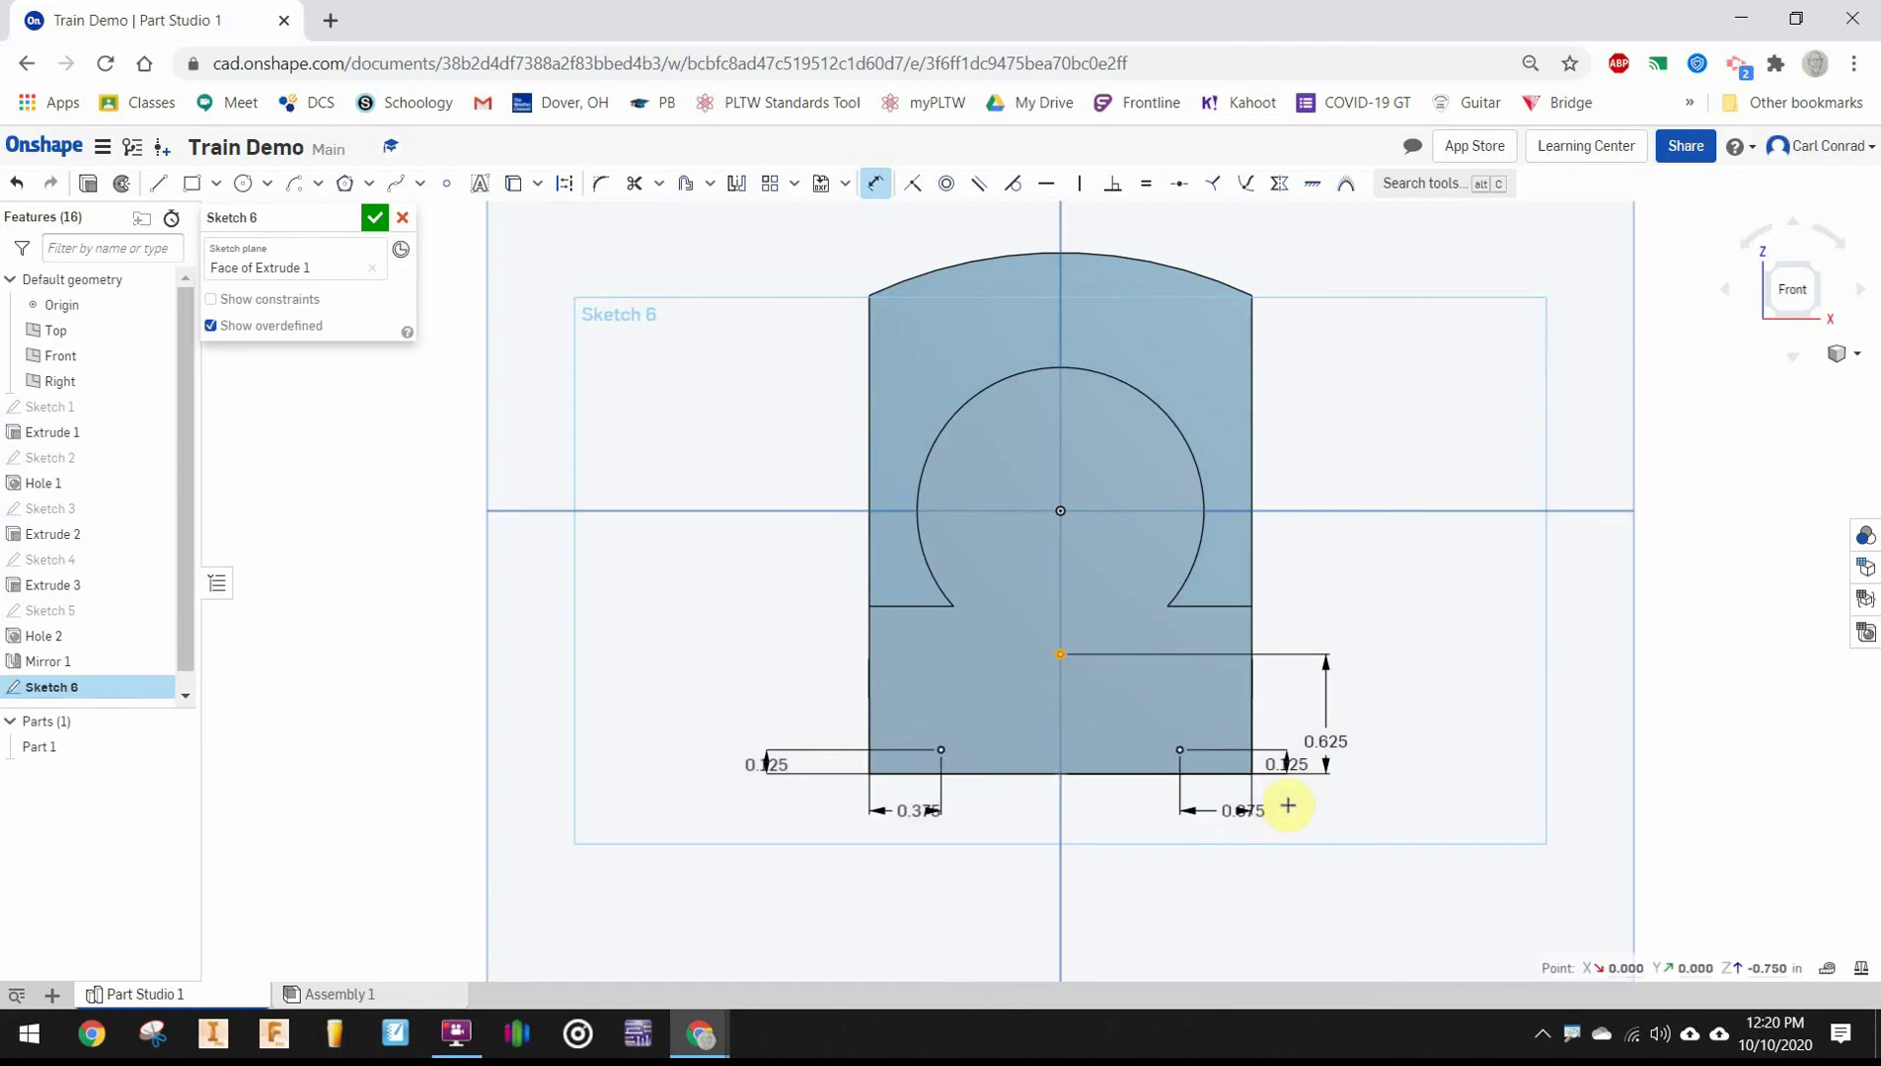
pyautogui.click(1246, 774)
pyautogui.click(1146, 885)
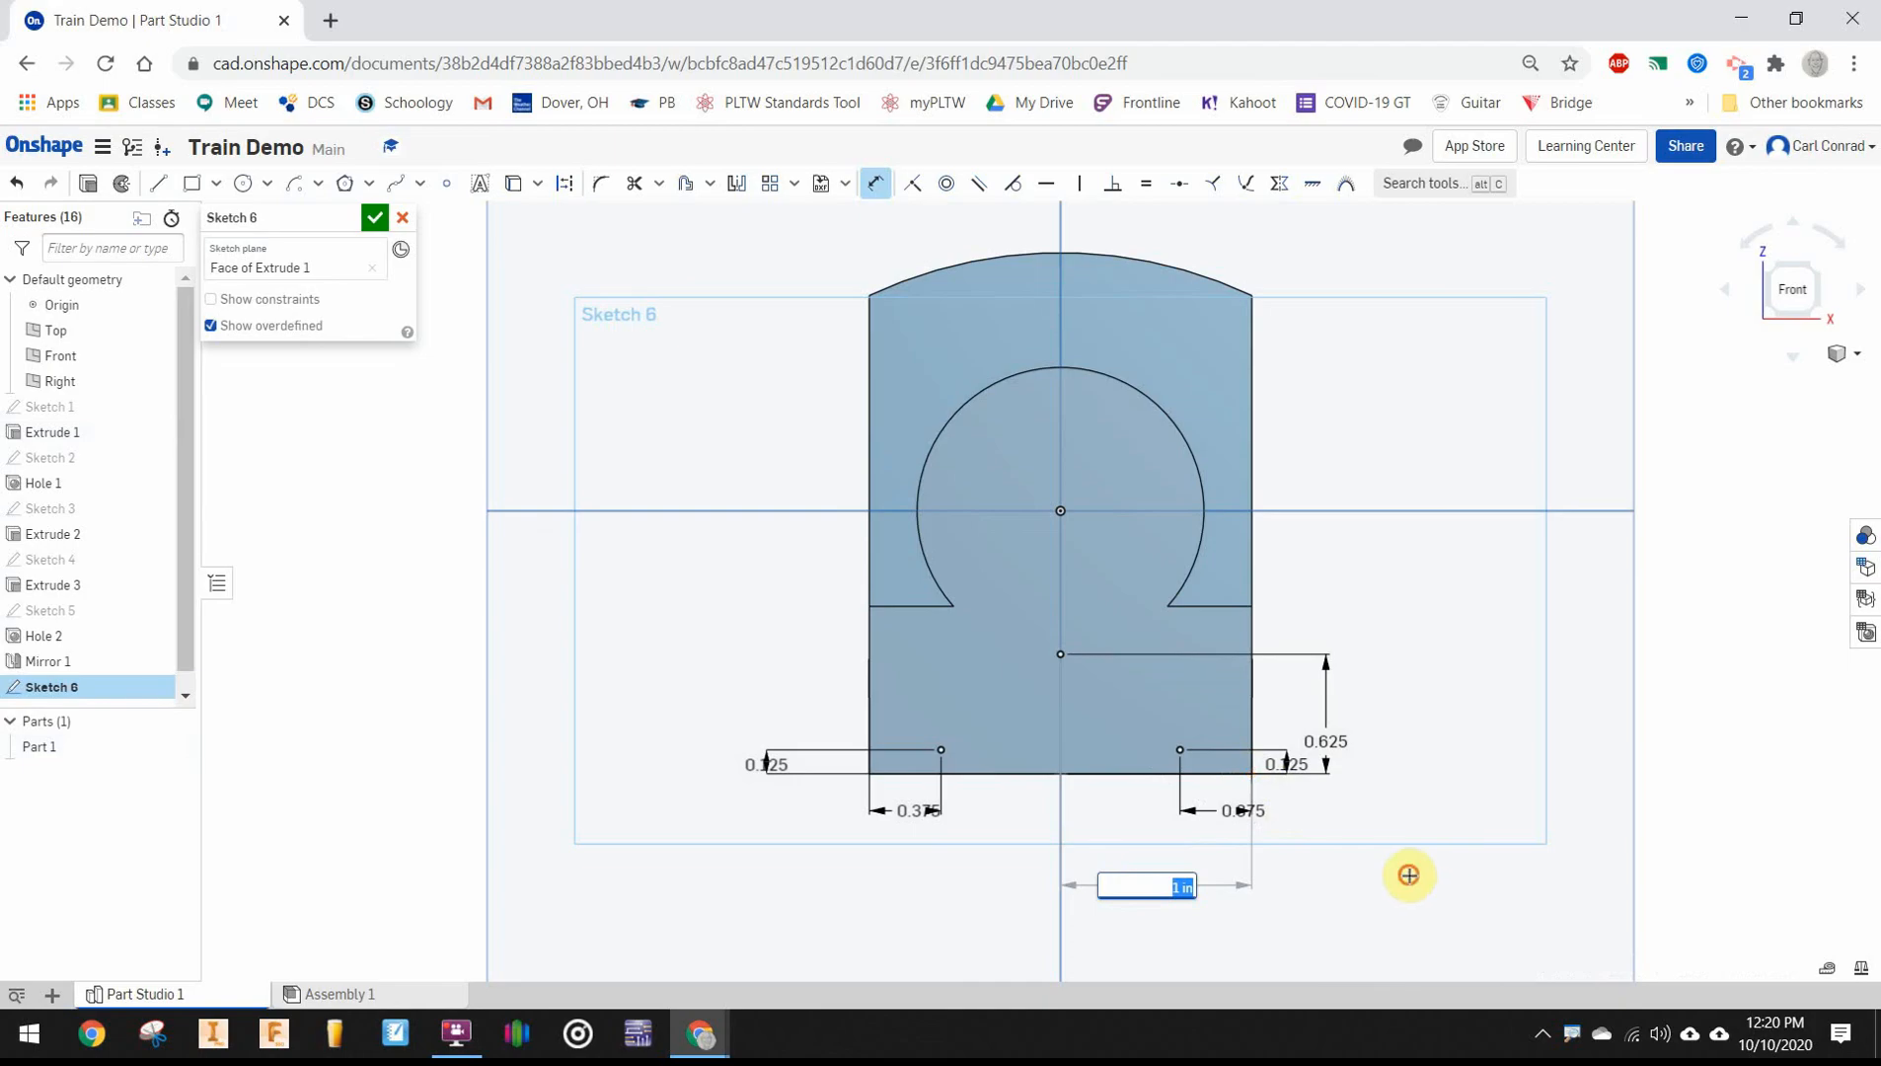
pyautogui.press('Return')
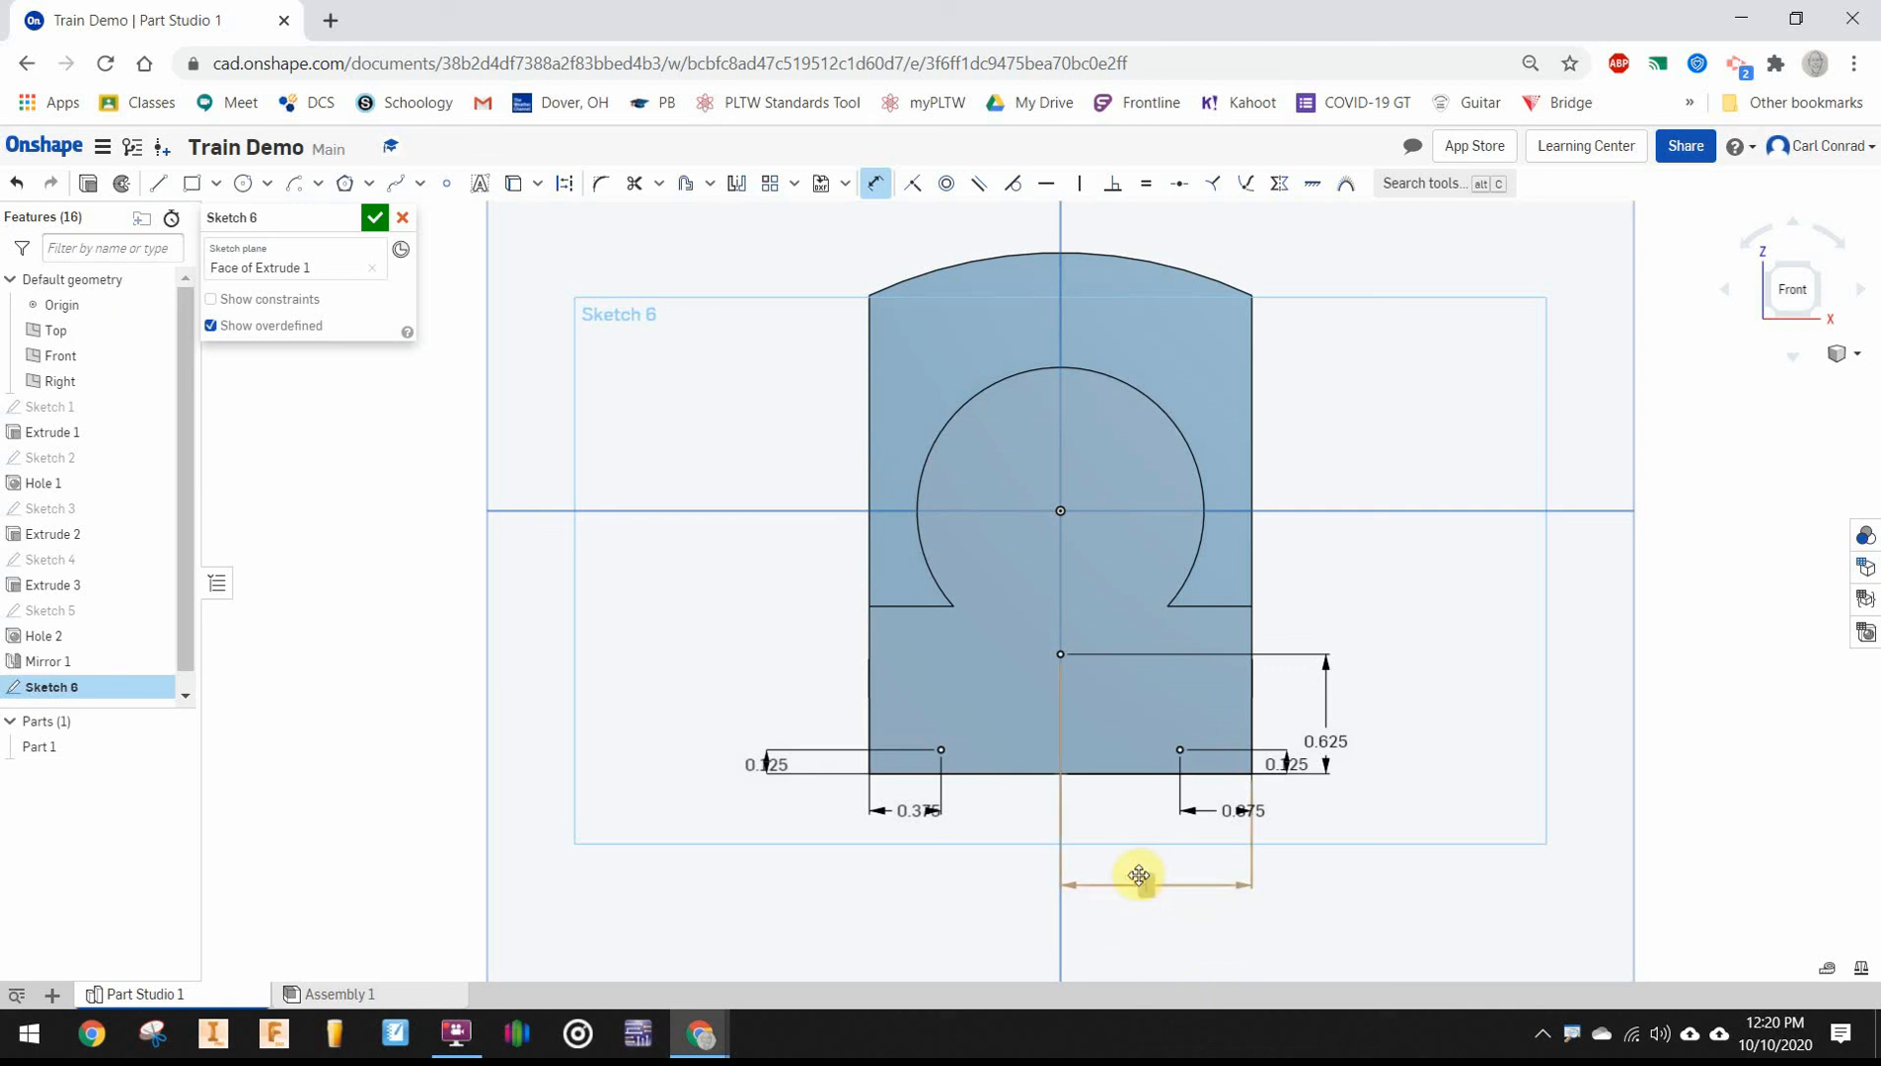
pyautogui.click(376, 219)
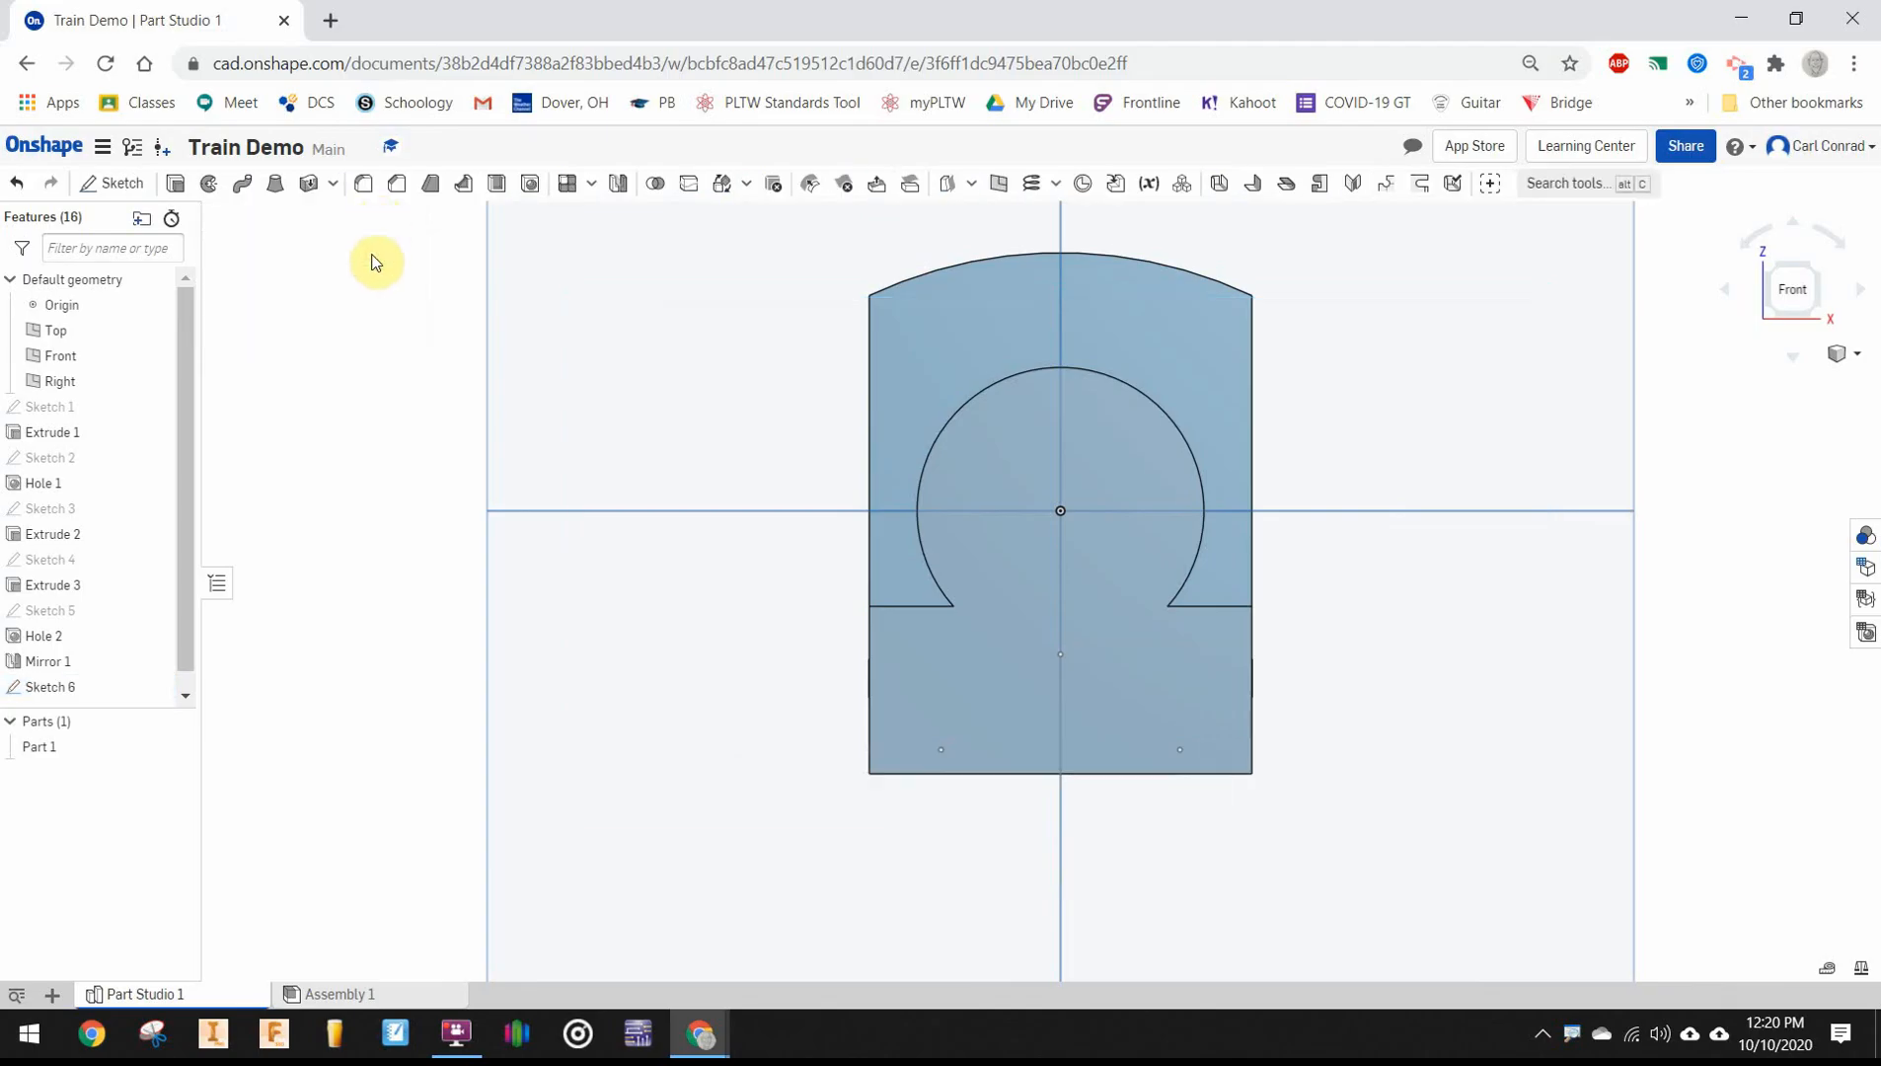
# Start Hole 3 as a blind hole with custom sizing
pyautogui.click(529, 181)
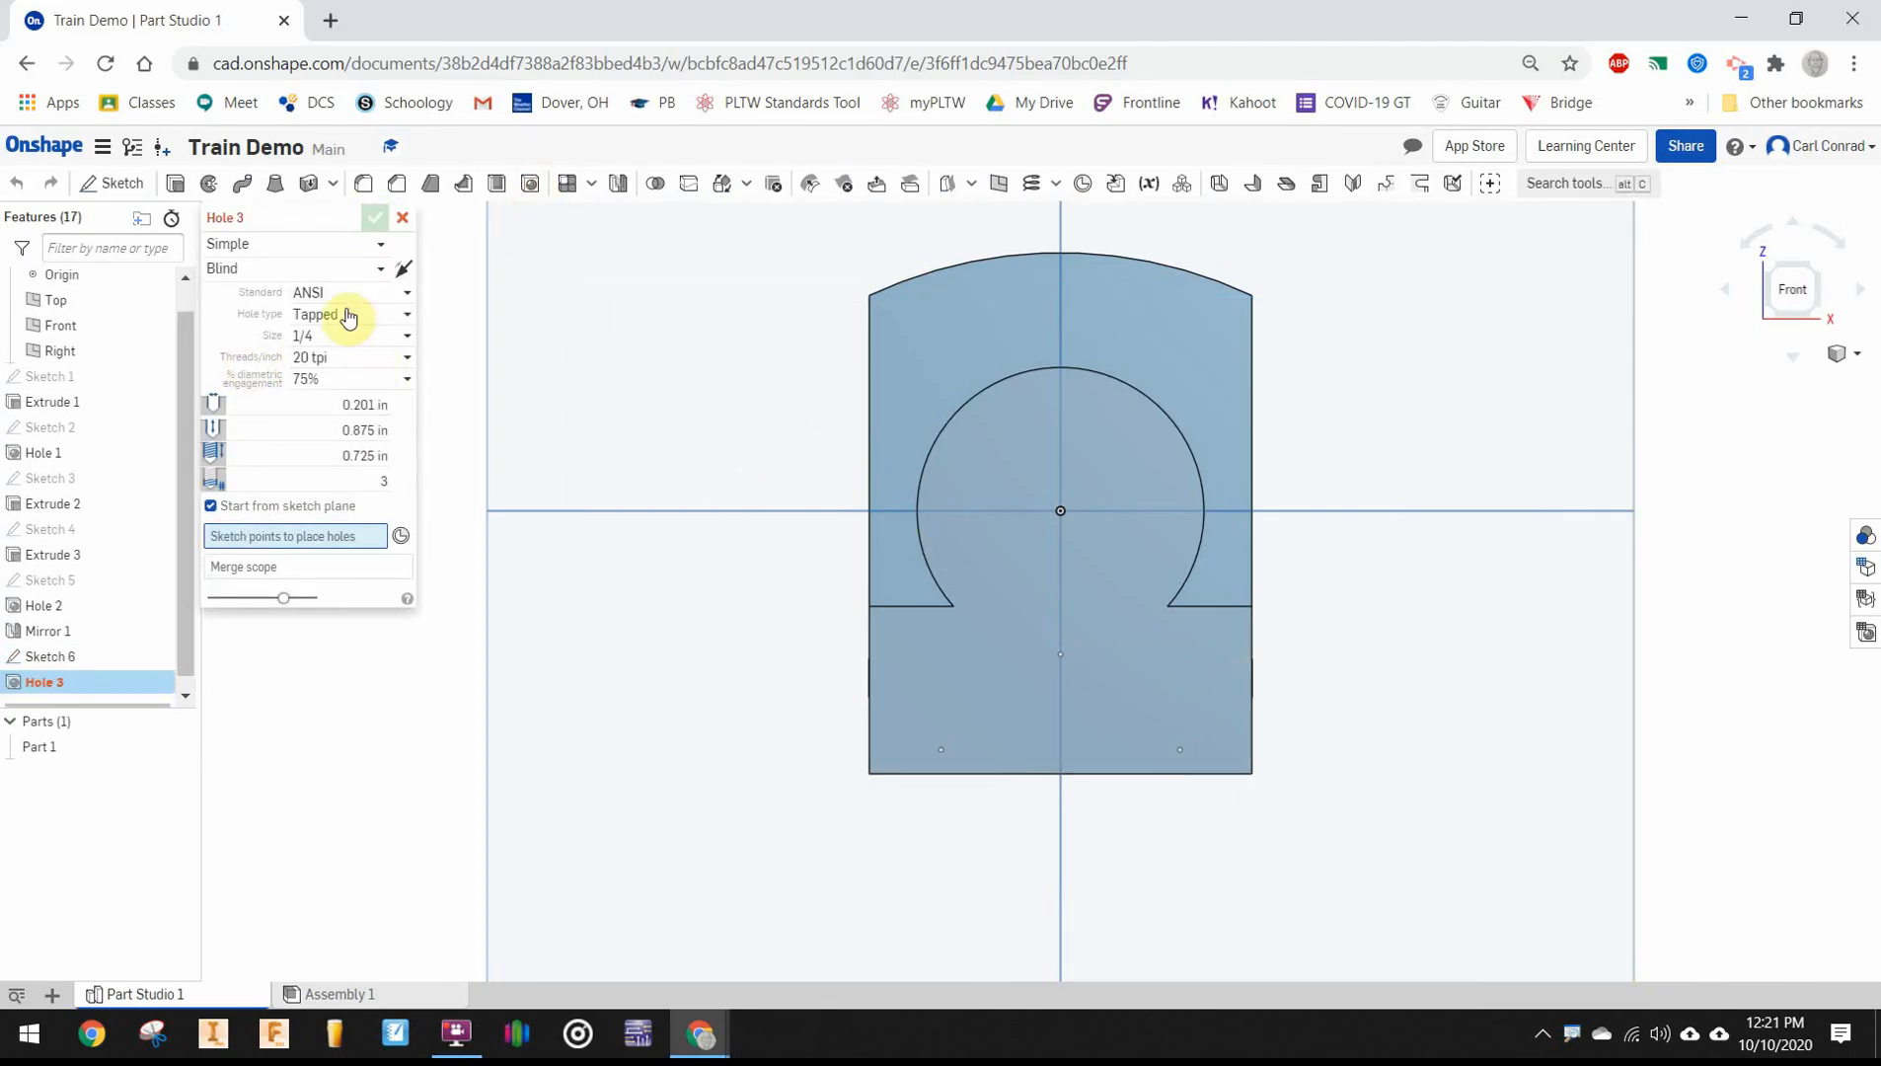
pyautogui.click(294, 268)
pyautogui.click(237, 325)
pyautogui.click(352, 294)
pyautogui.click(327, 322)
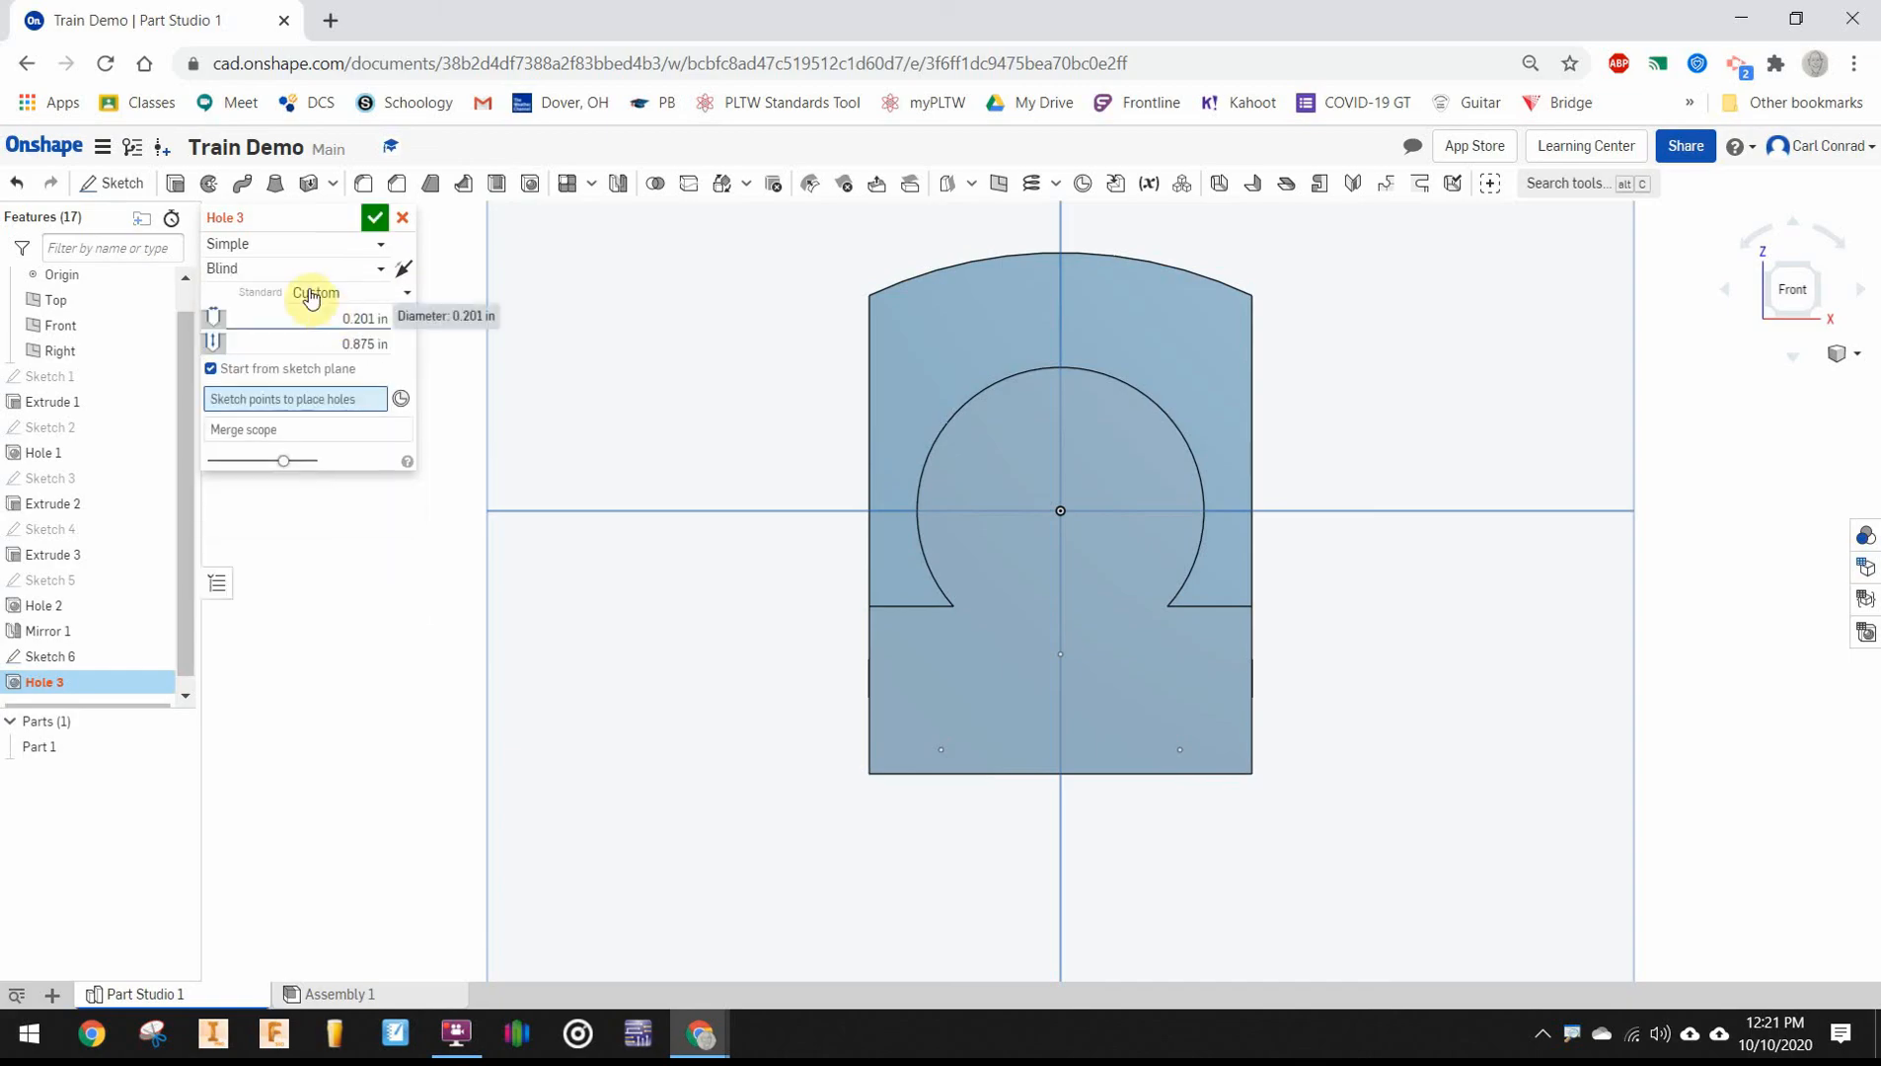
# Place holes at the three sketch points with 0.125 in diameter and accept Hole 3
pyautogui.click(941, 750)
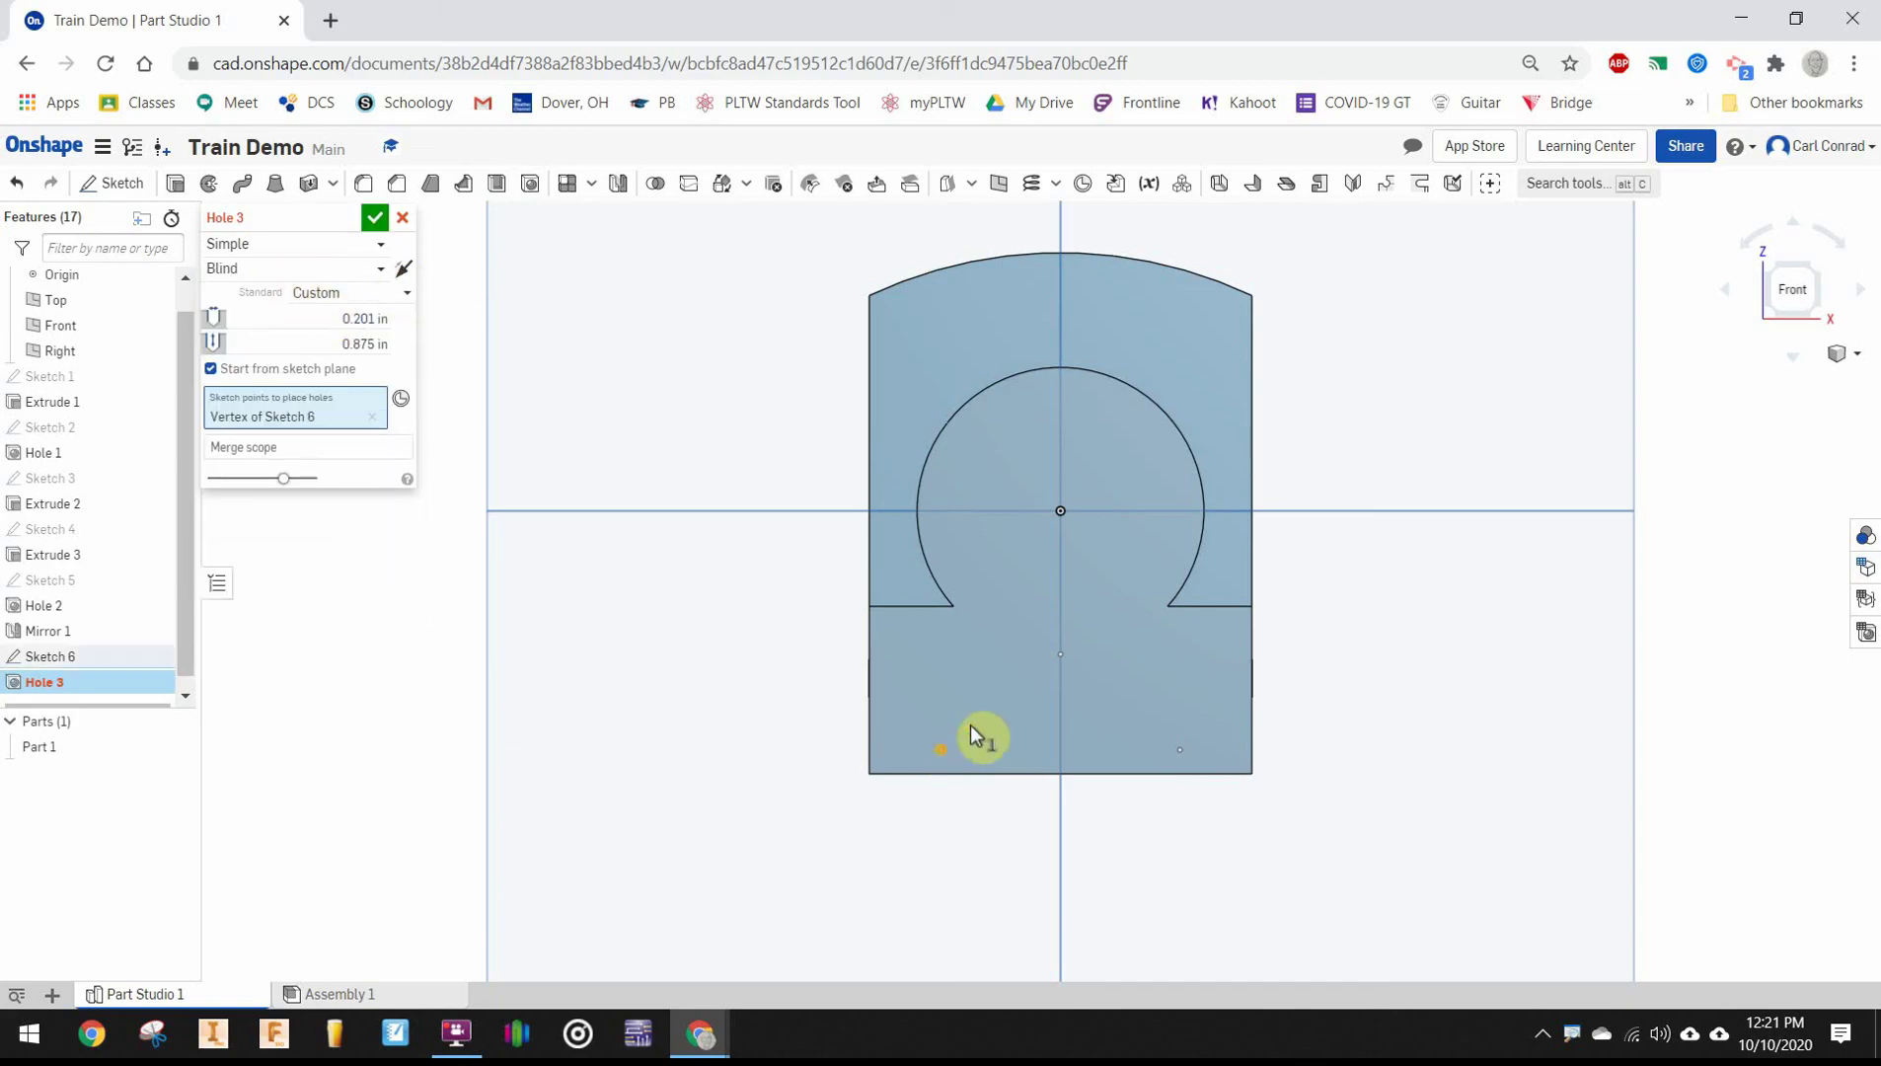
pyautogui.click(1060, 659)
pyautogui.click(1180, 750)
pyautogui.click(352, 319)
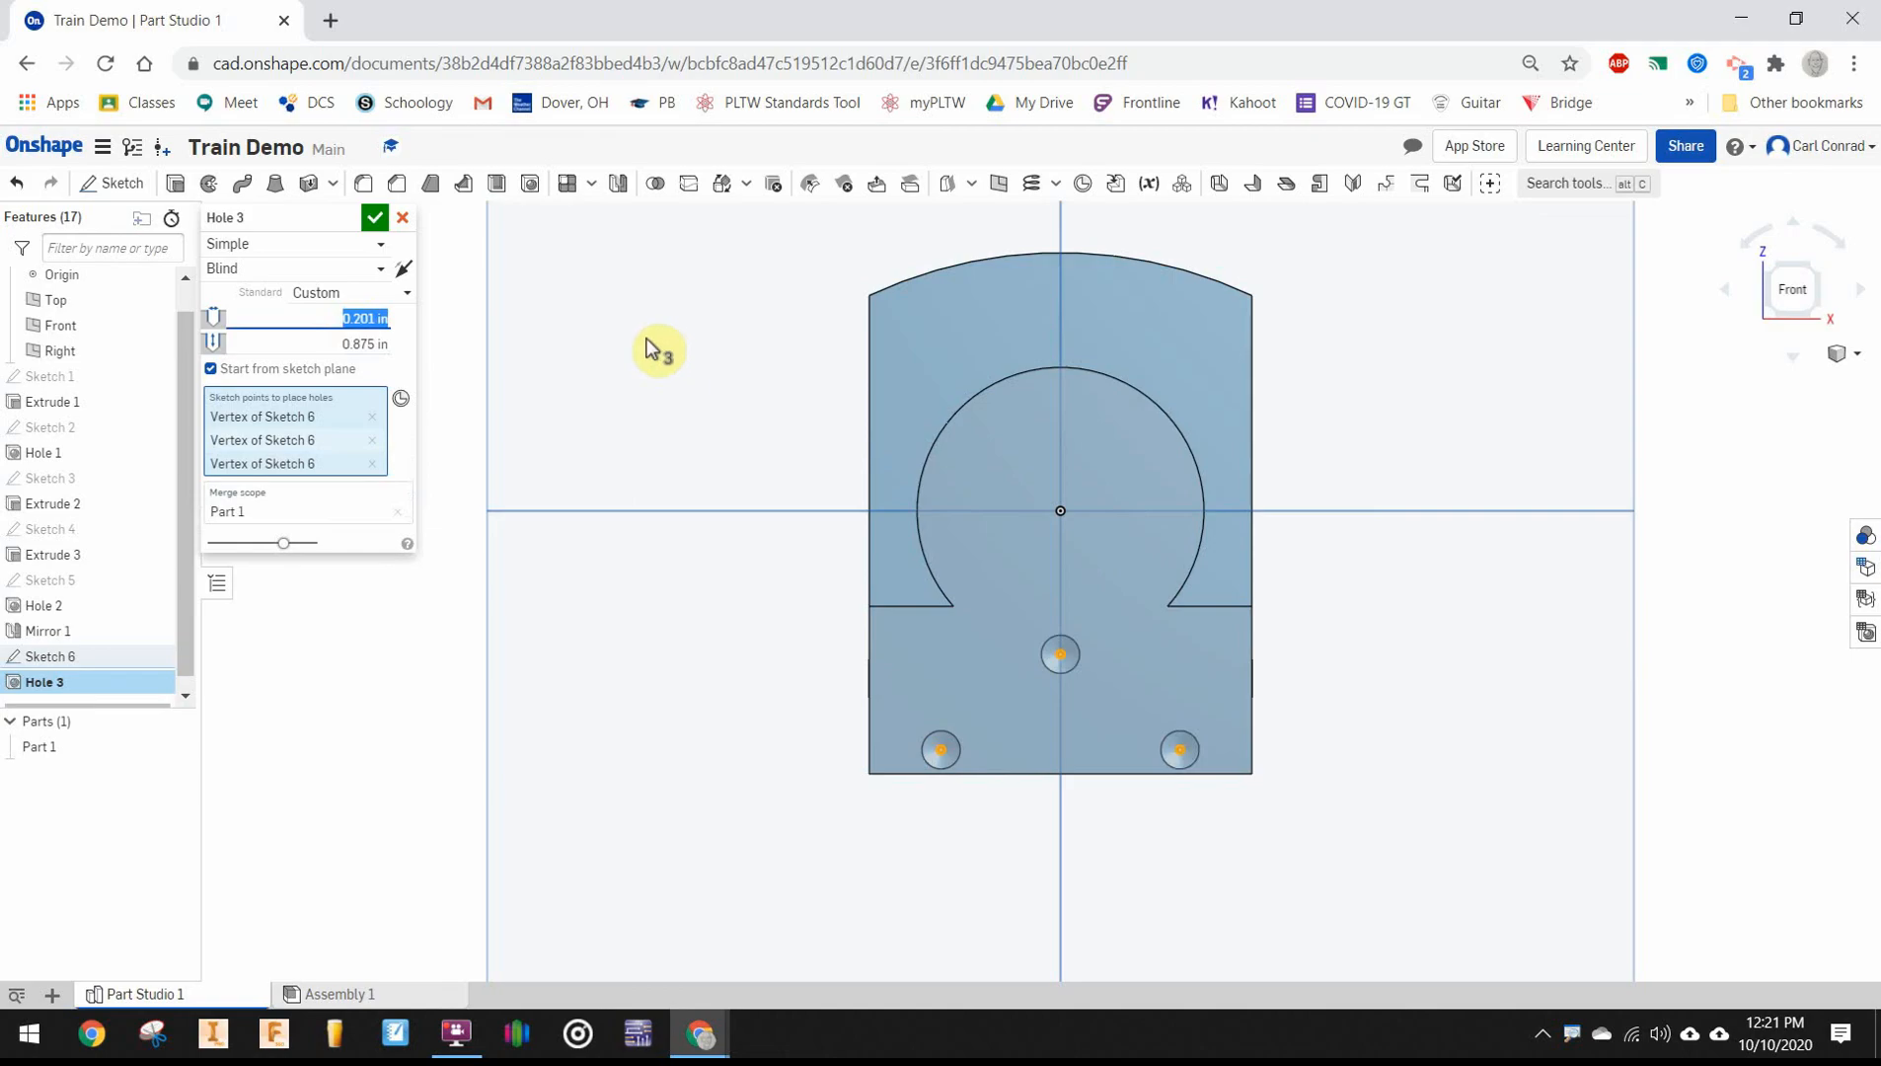
pyautogui.write('125')
pyautogui.click(361, 344)
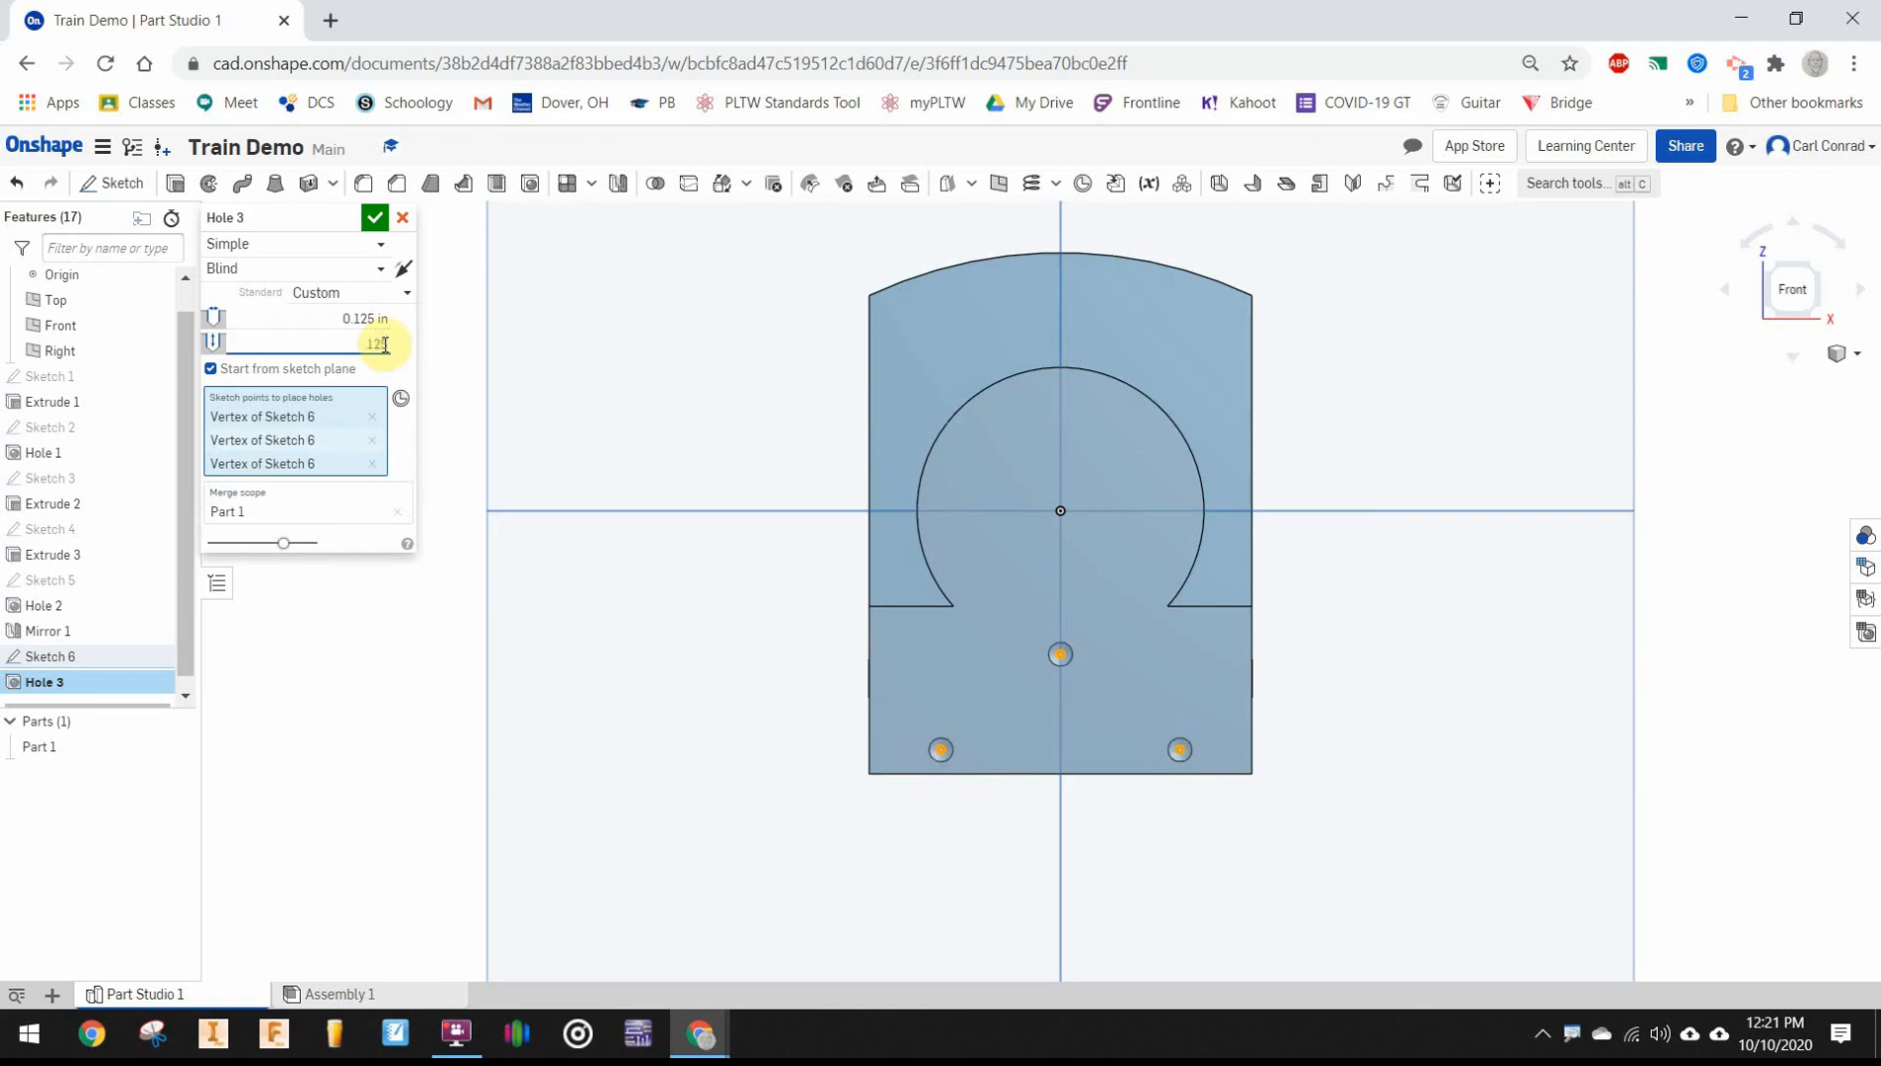
pyautogui.write('5')
pyautogui.click(375, 217)
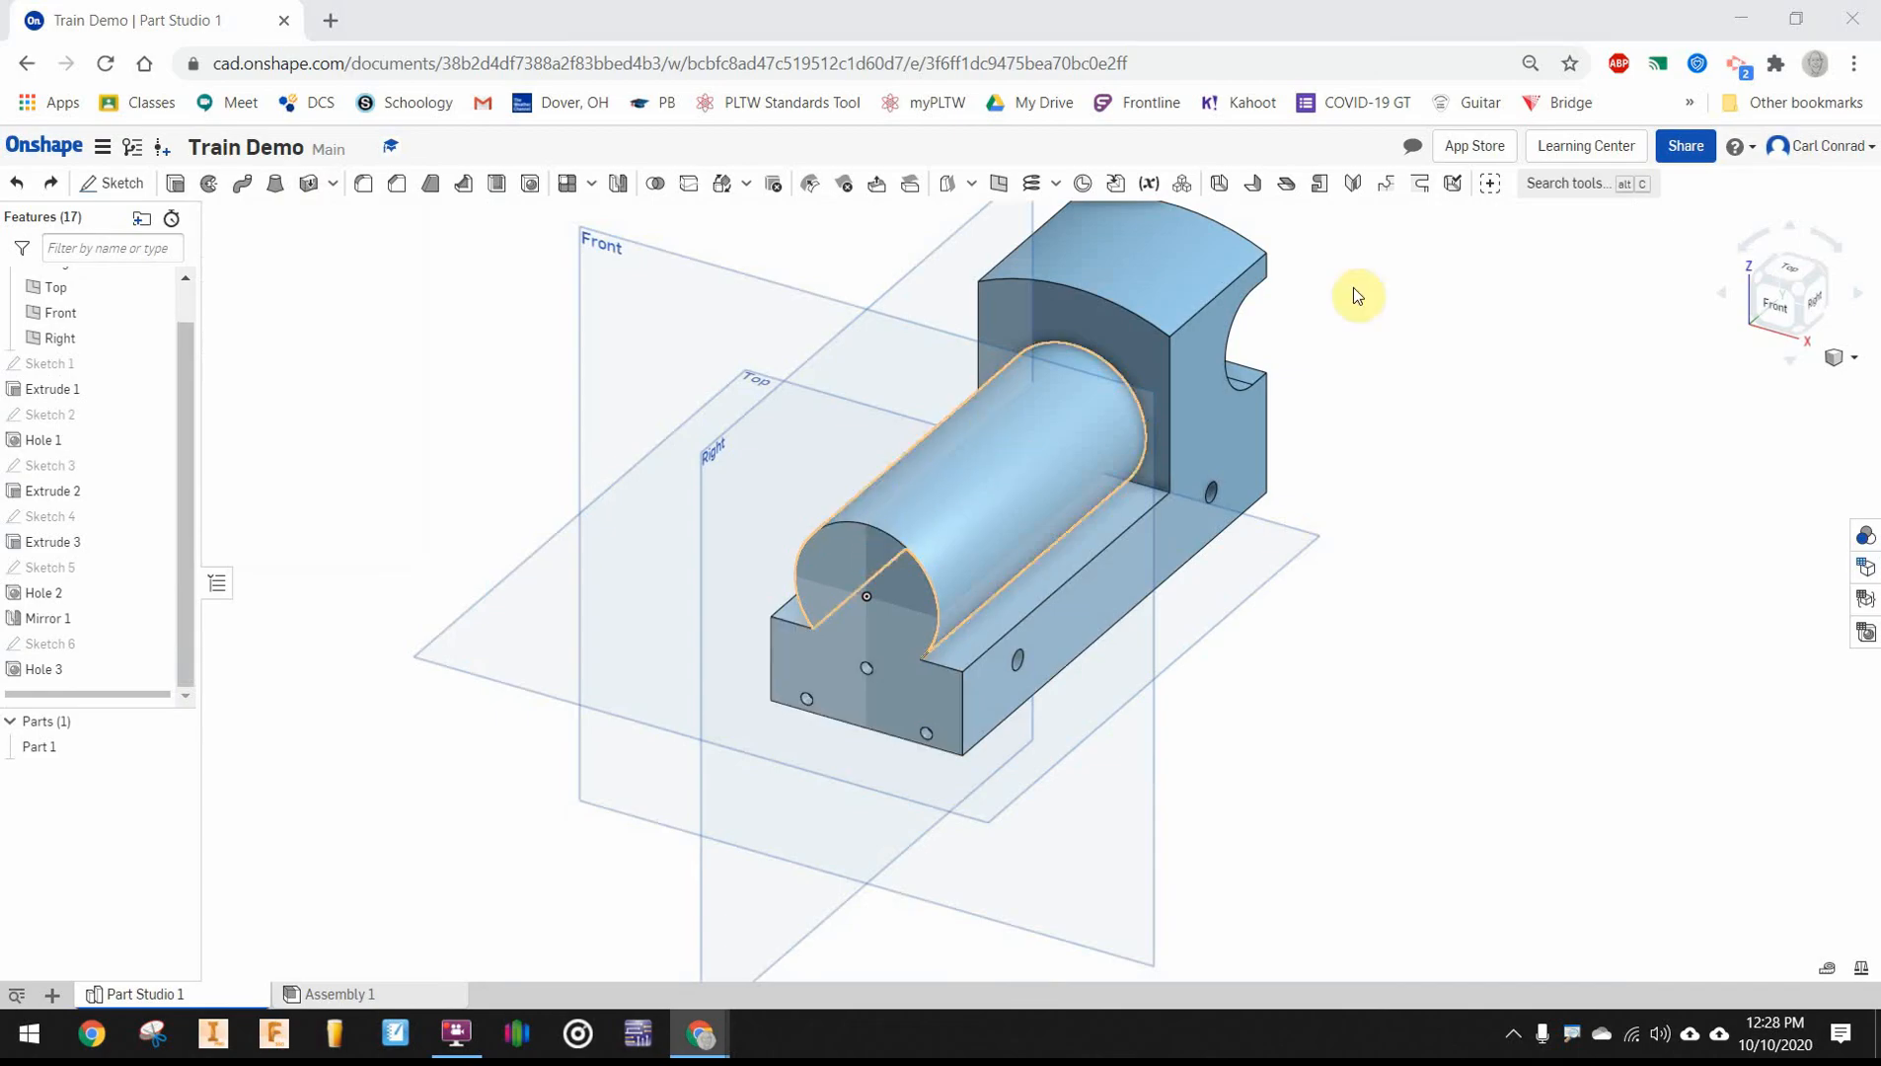
# Create Plane 1 through the cylinder edge's top point, parallel to the ledge face, and accept it
pyautogui.click(997, 187)
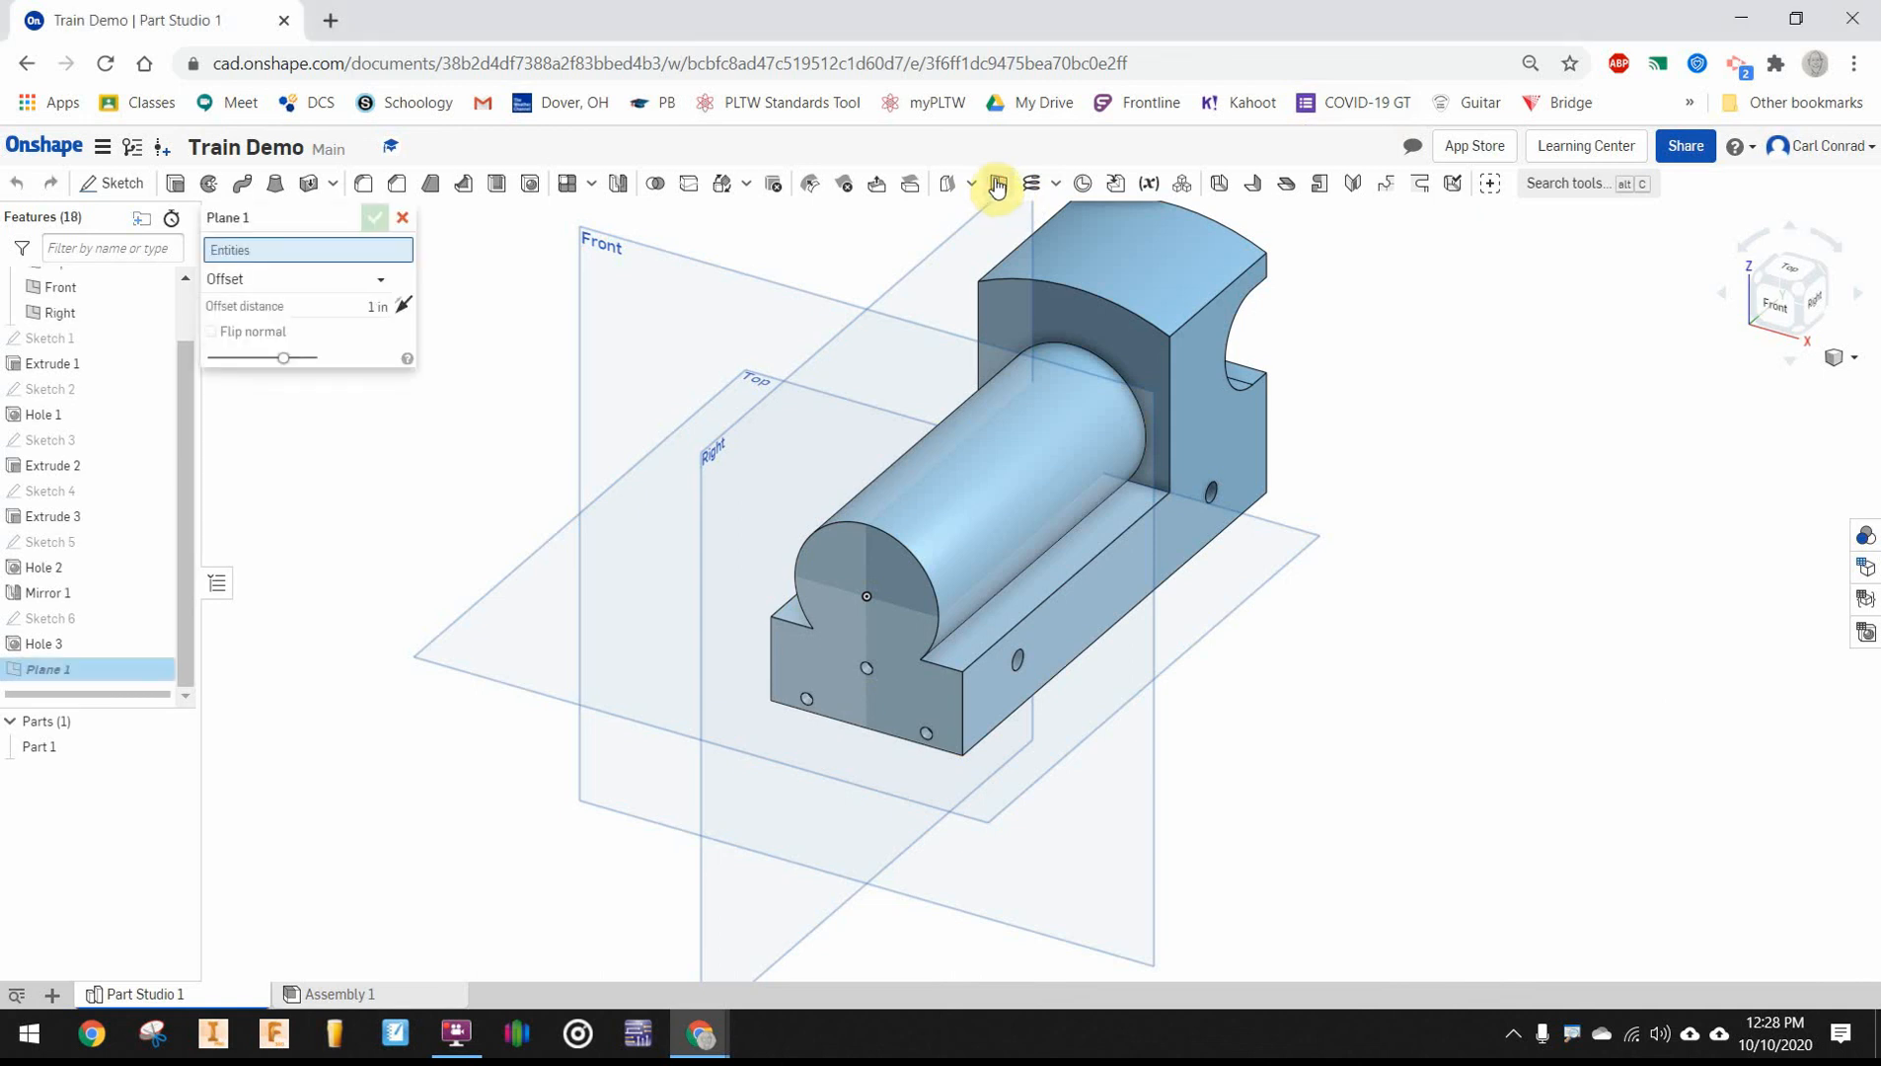
pyautogui.click(379, 279)
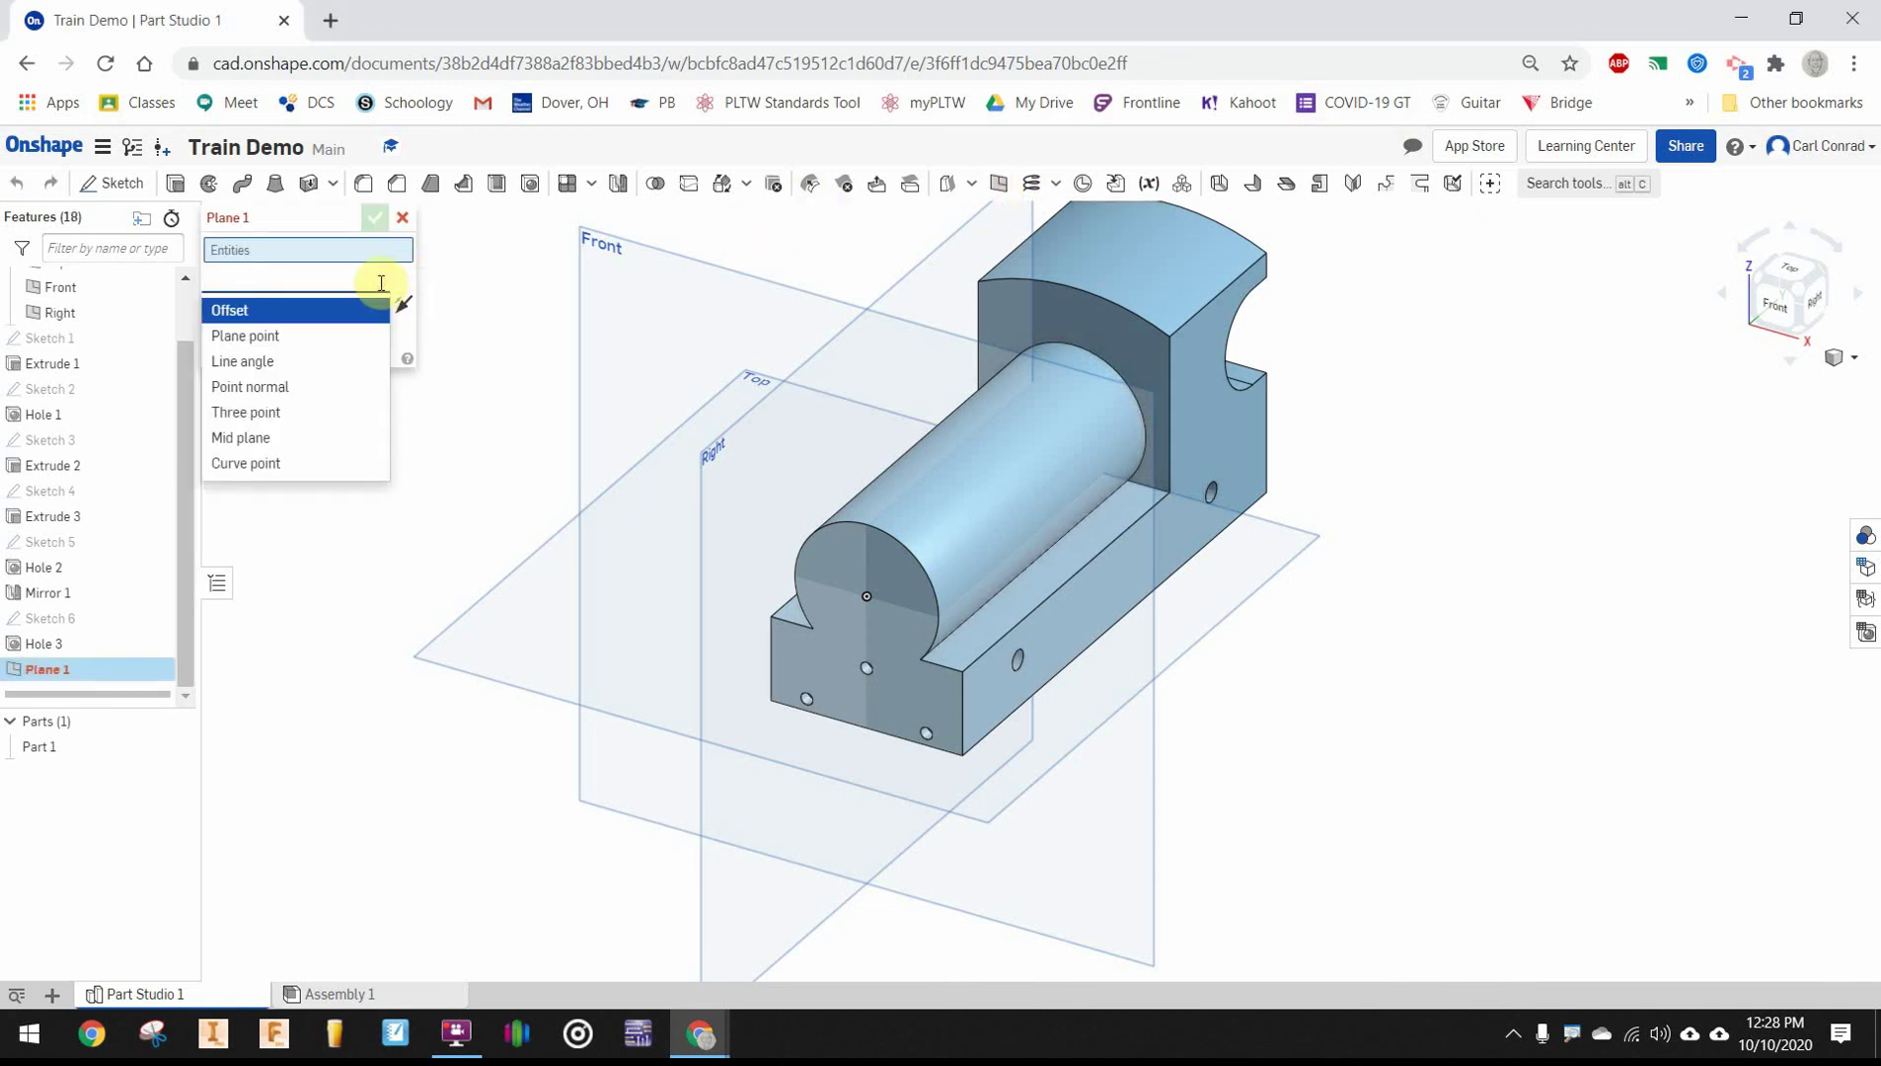
pyautogui.click(244, 336)
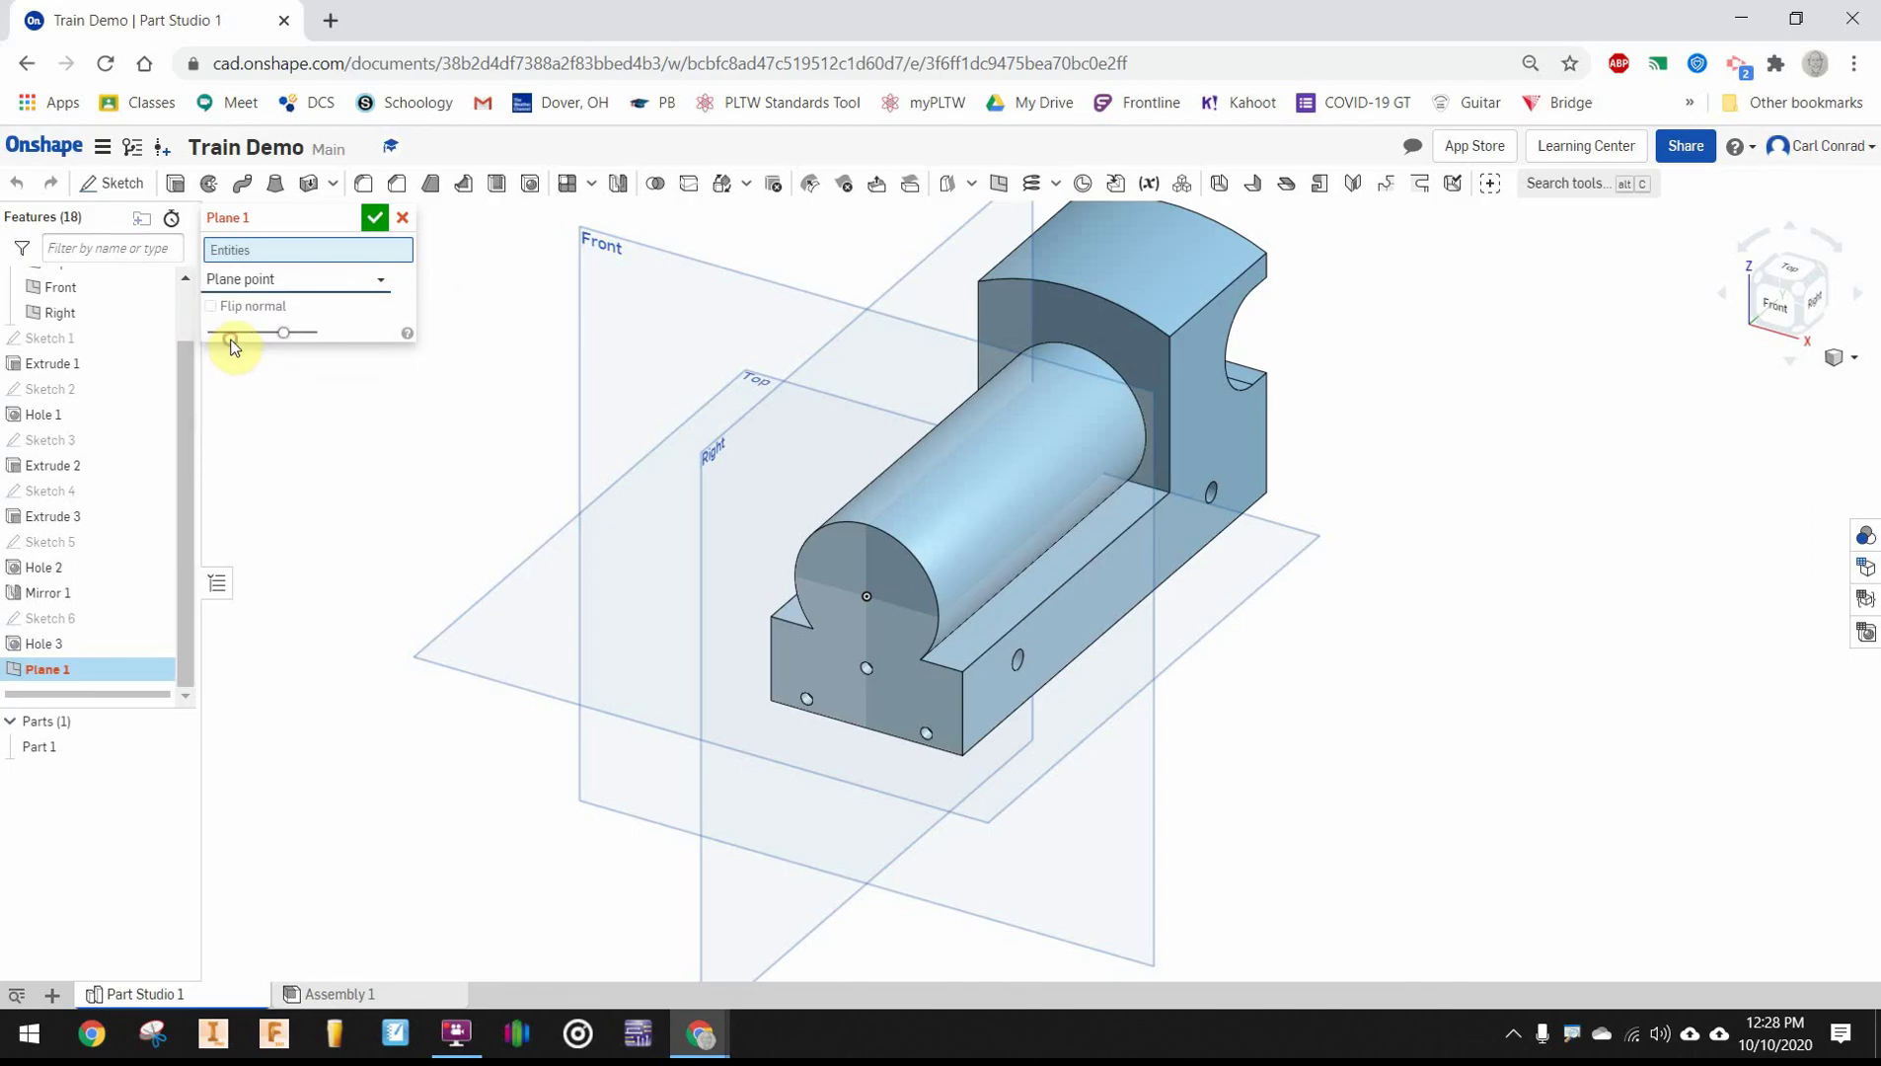
pyautogui.click(866, 526)
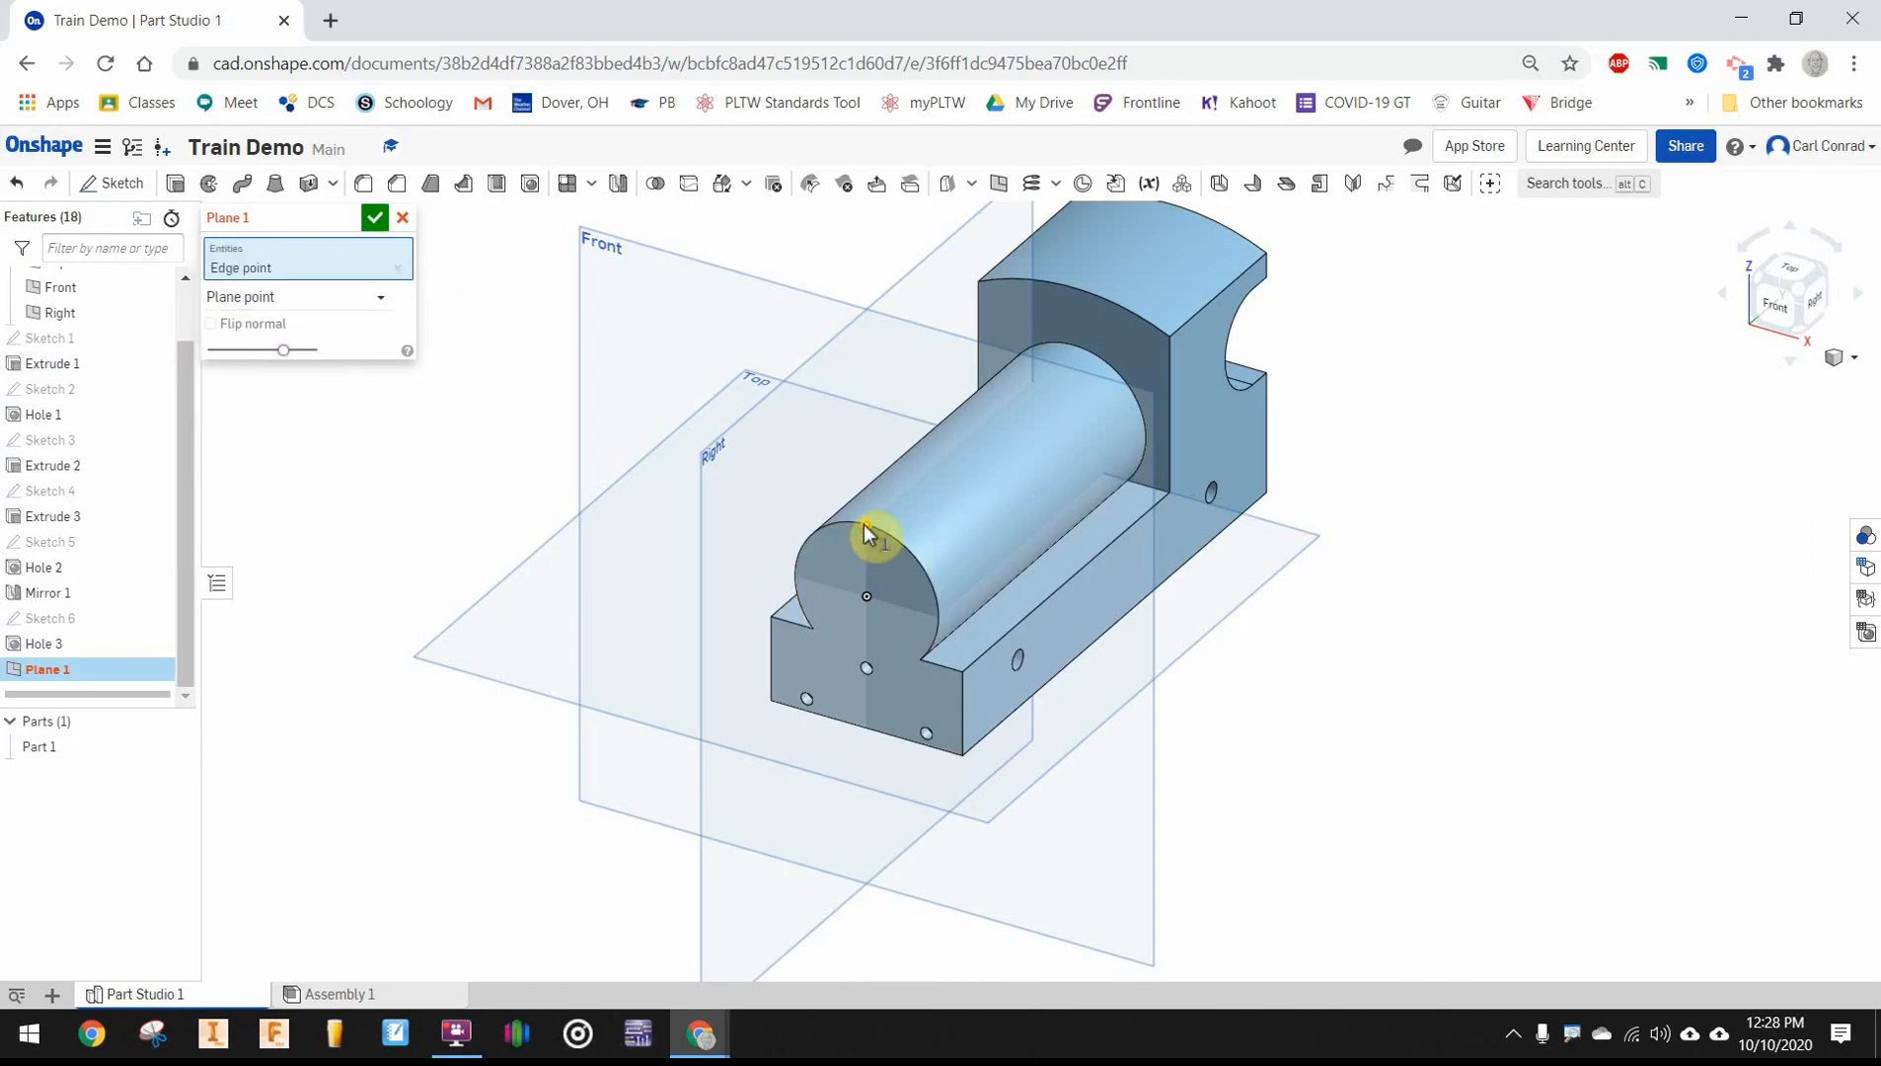
pyautogui.click(971, 630)
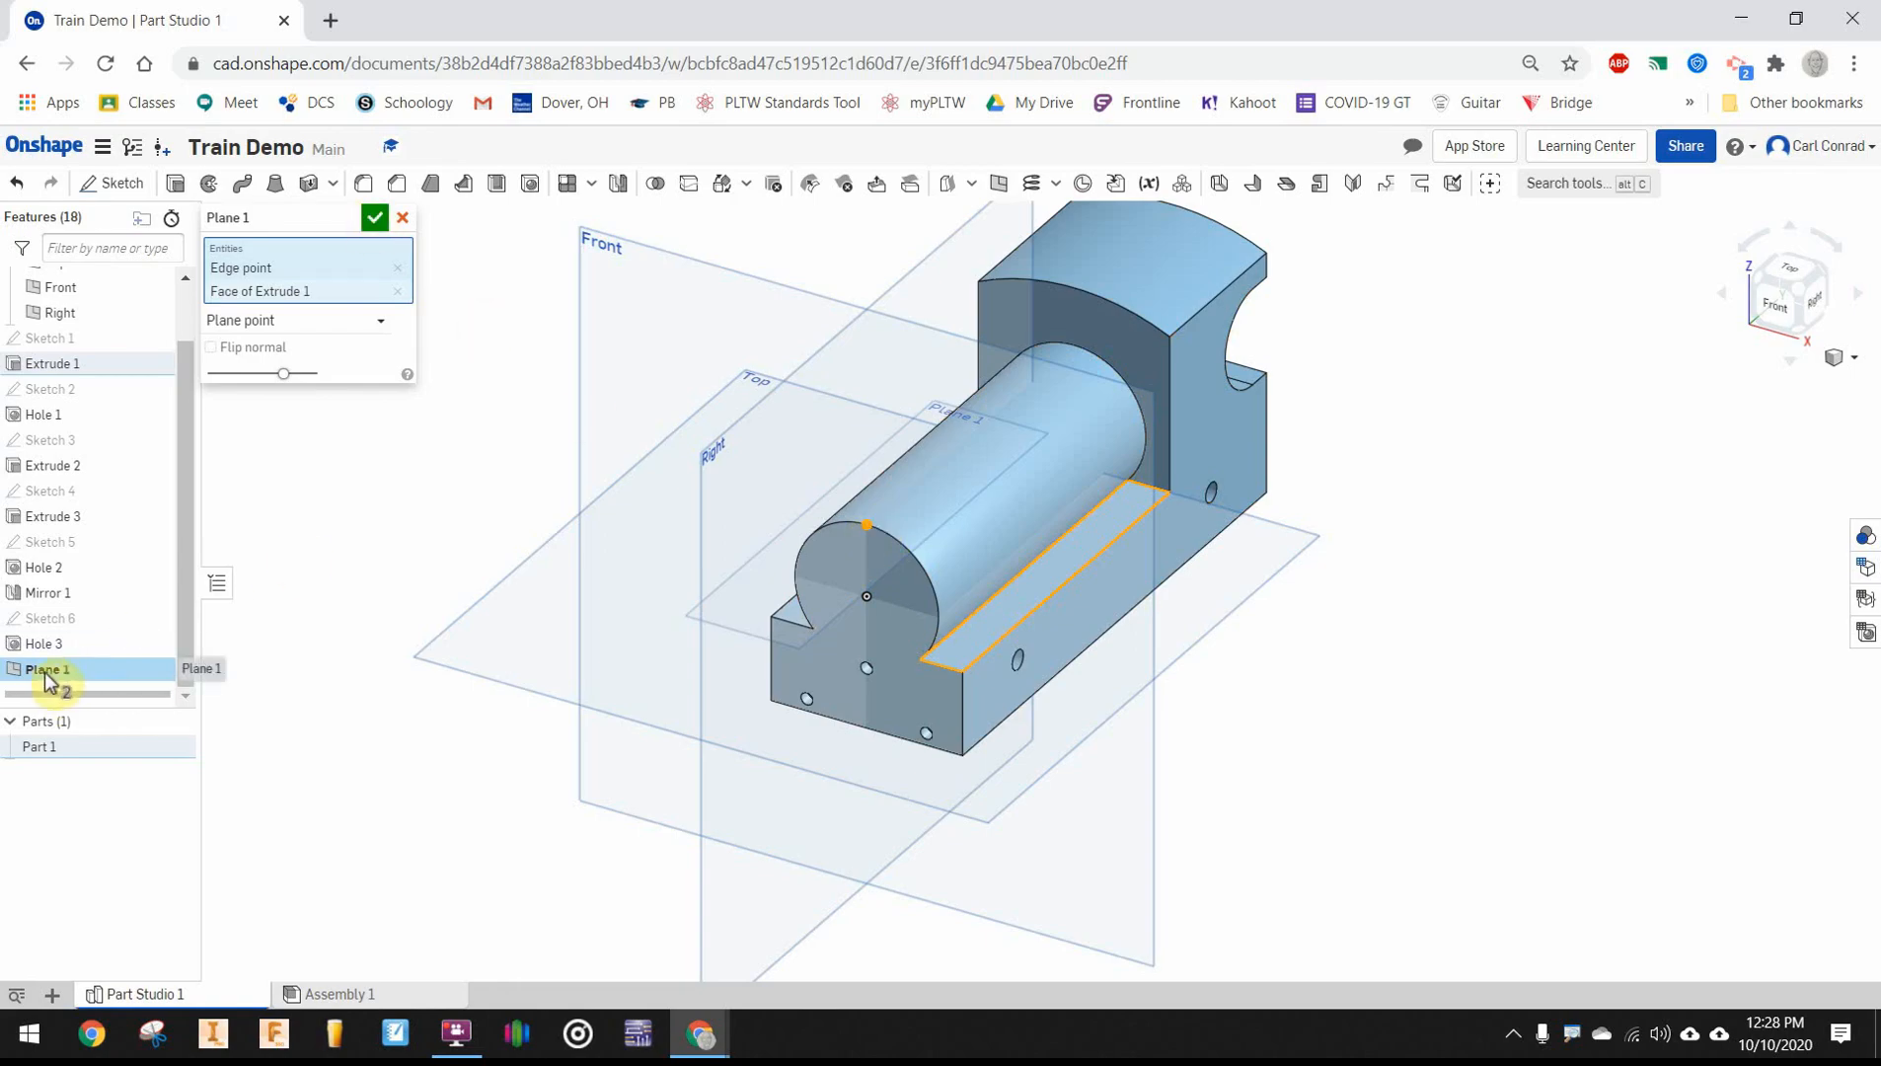
pyautogui.click(382, 220)
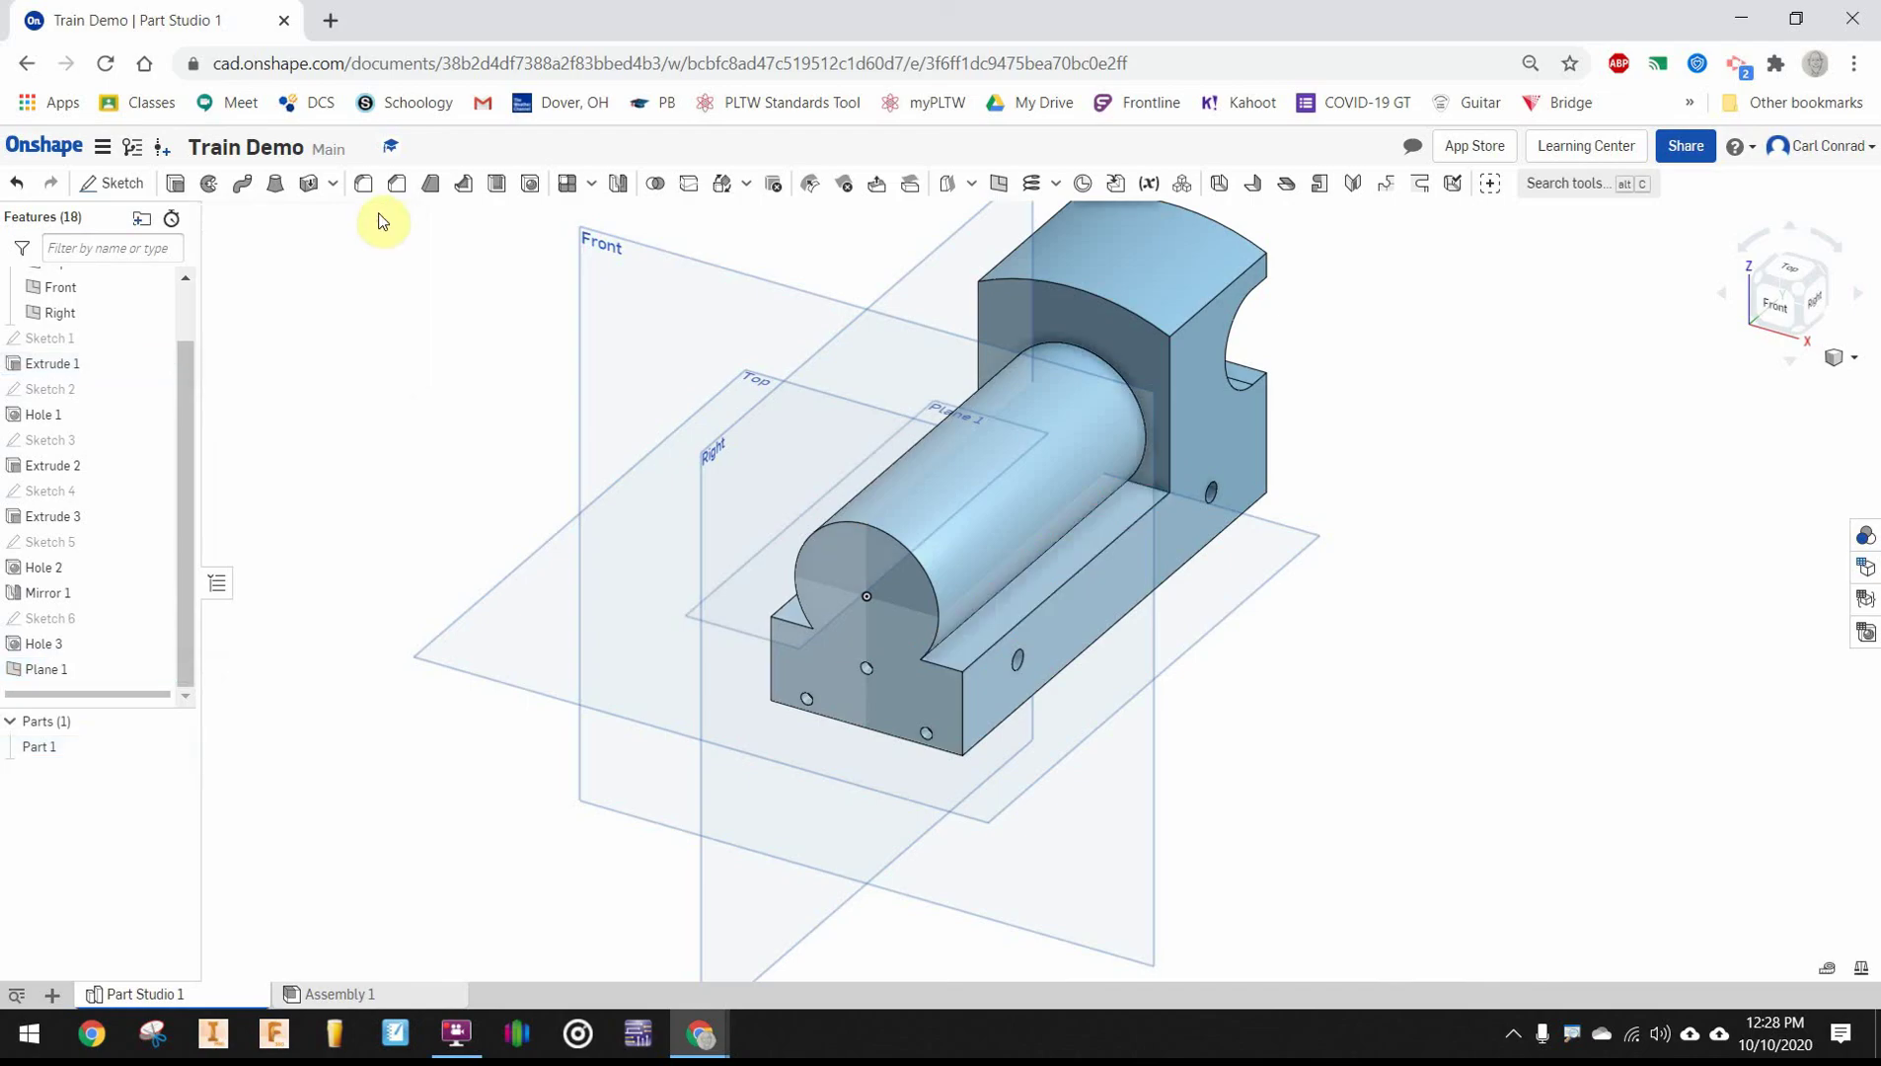
pyautogui.click(1778, 304)
pyautogui.scroll(4, 1061, 514)
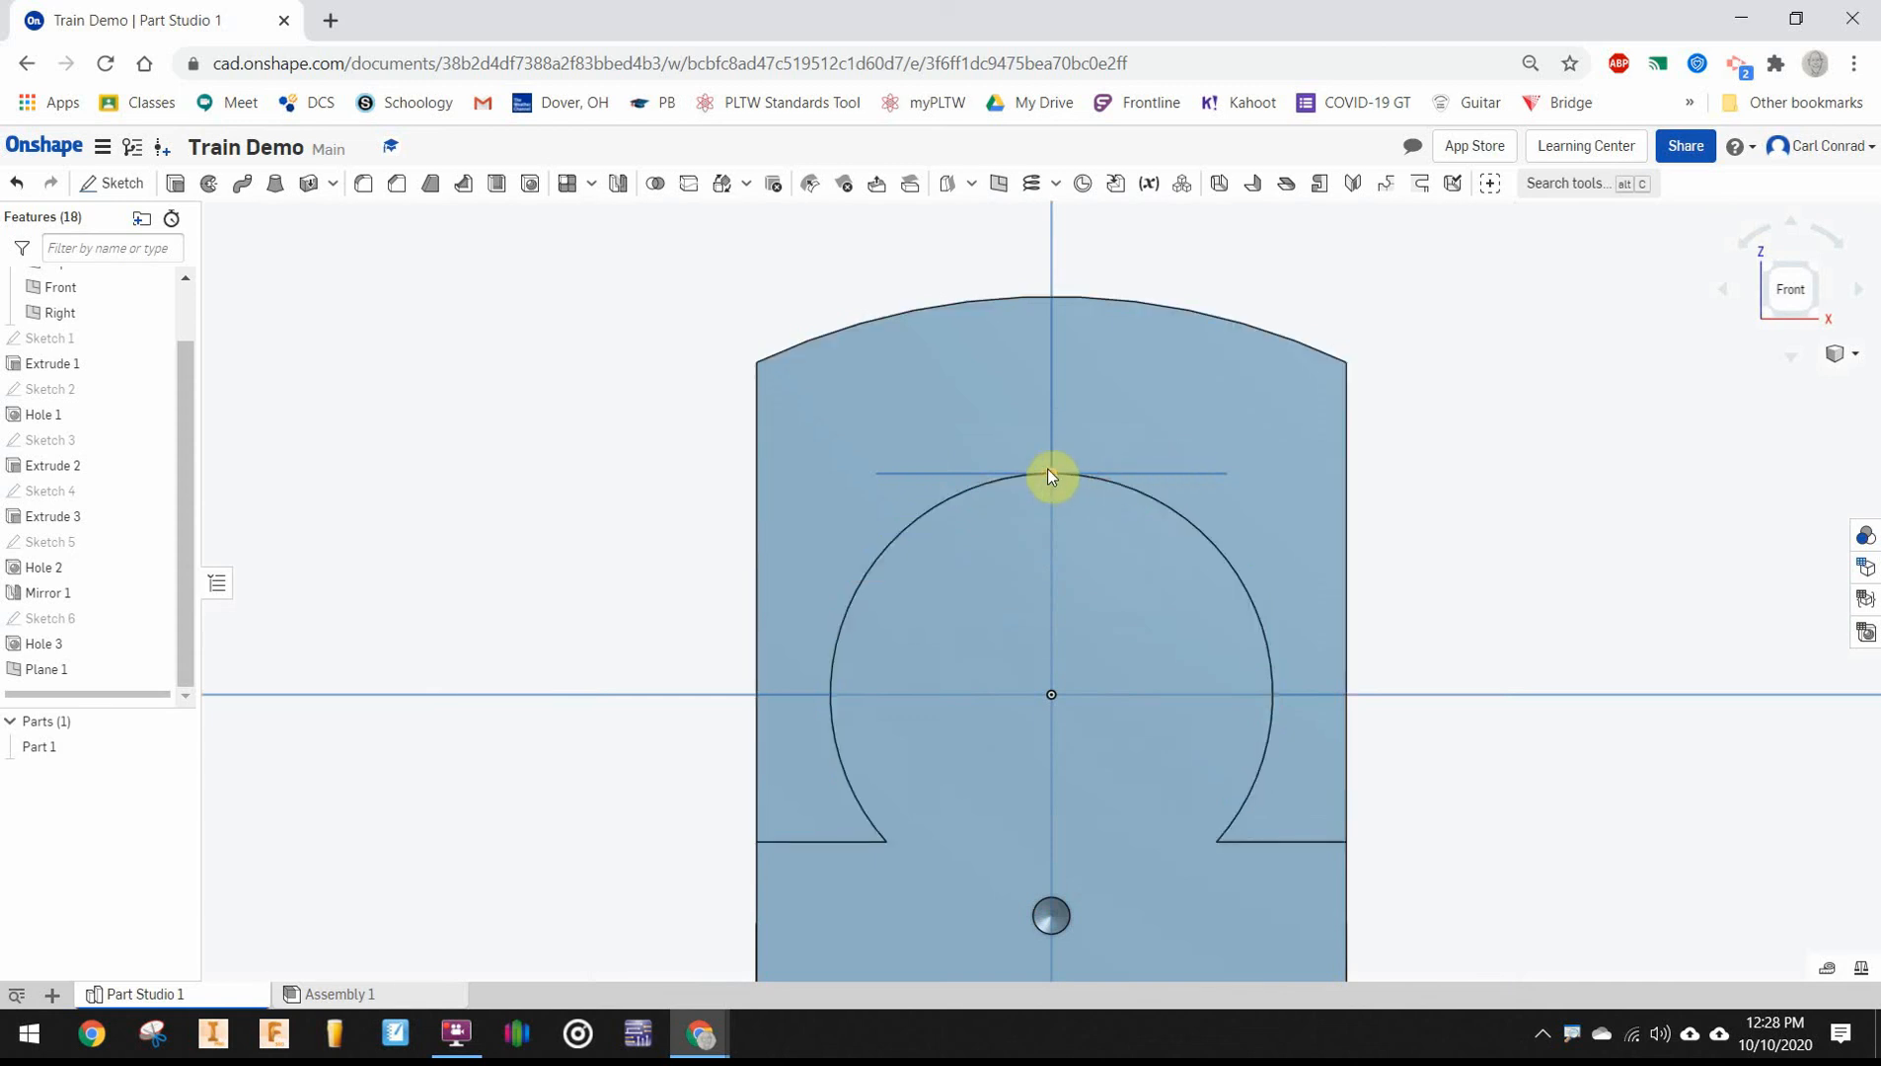
# Start Sketch 7 on the Plane 1 work plane
pyautogui.click(1812, 269)
pyautogui.click(111, 182)
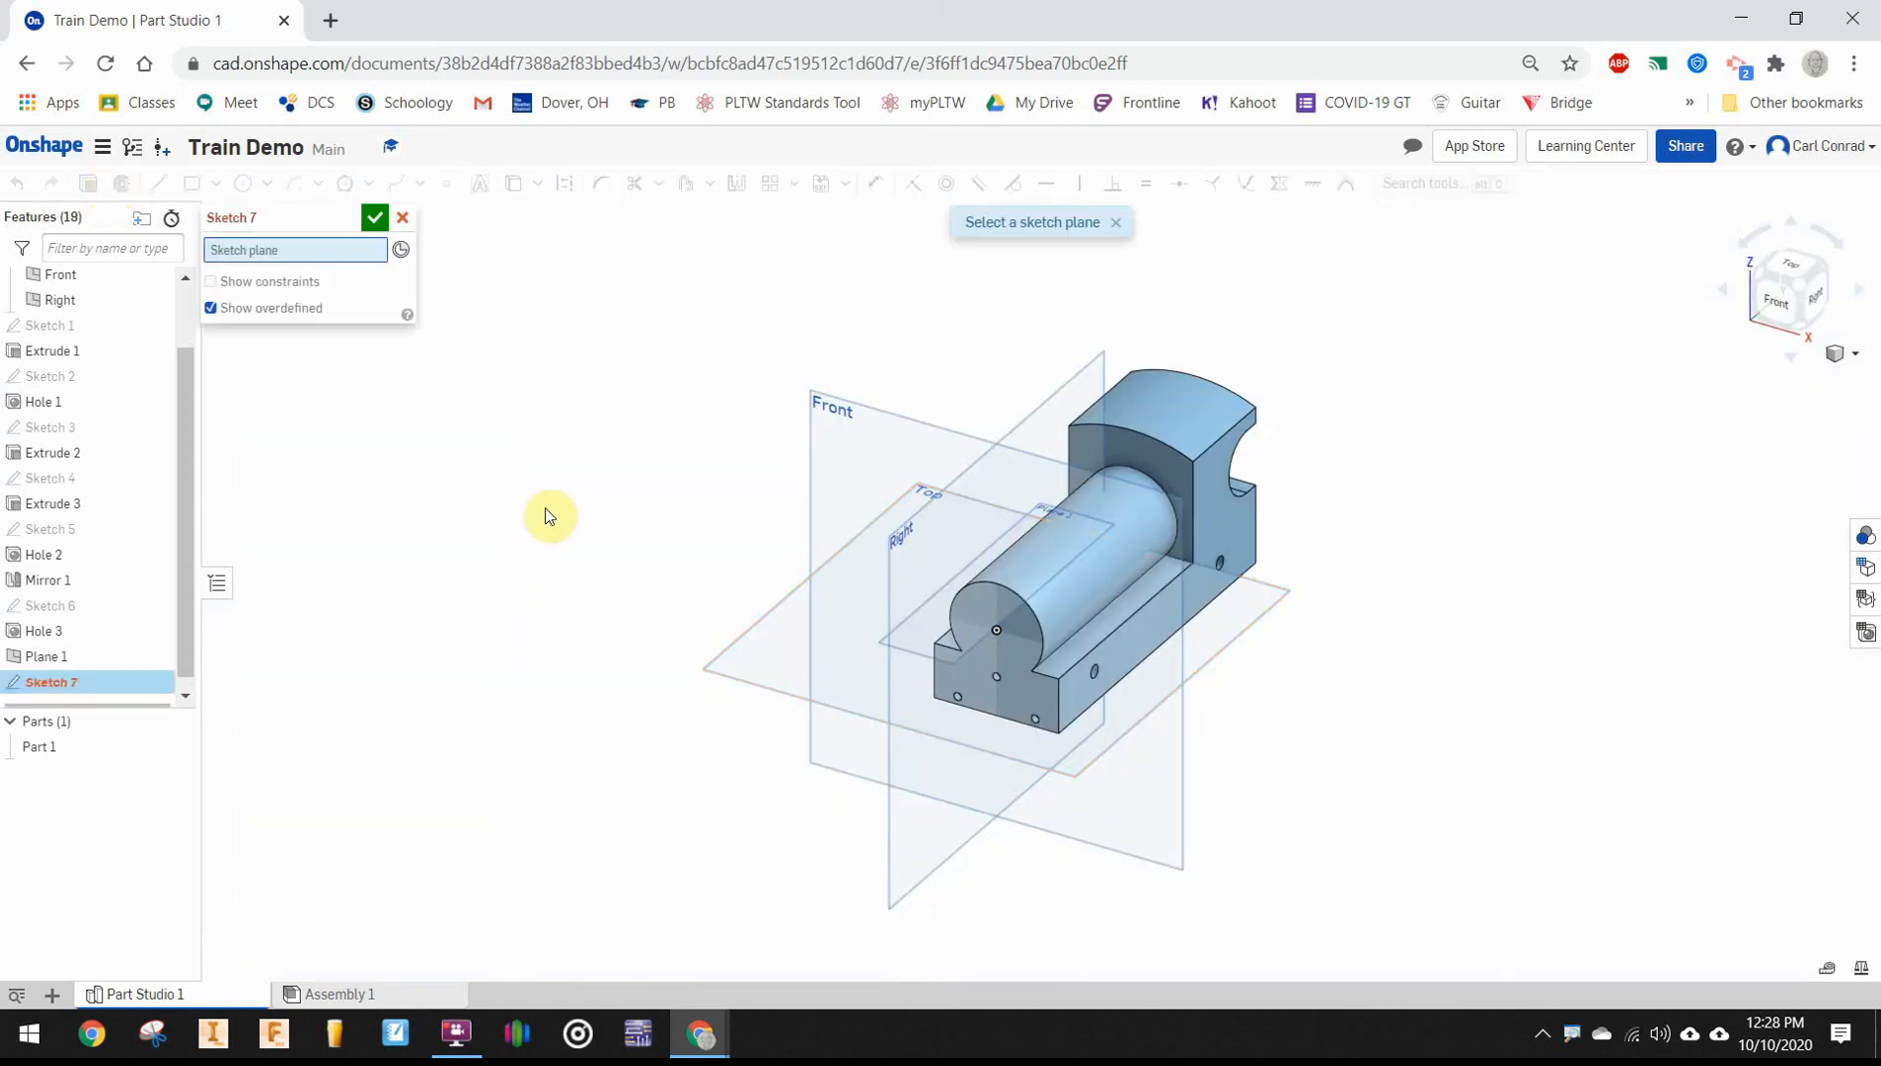
pyautogui.click(925, 647)
pyautogui.click(1790, 288)
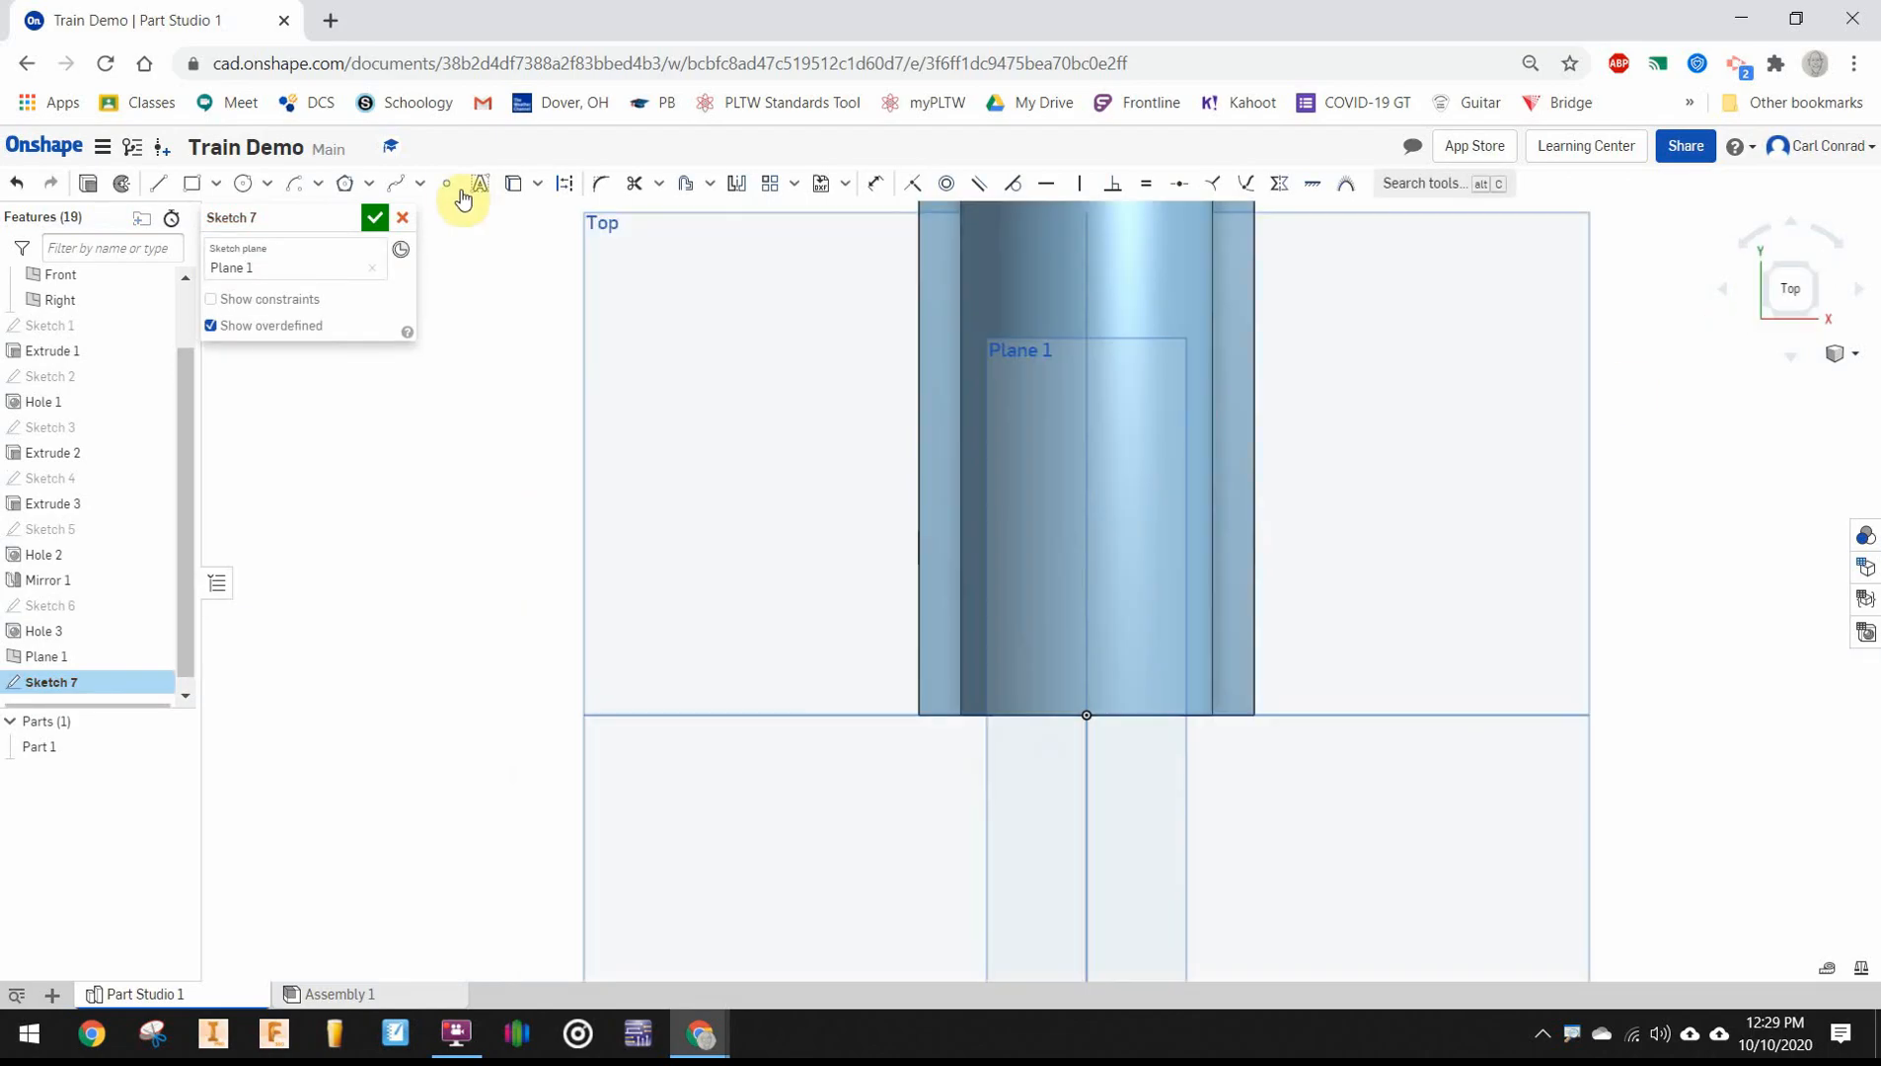
# Place one point directly above the origin, dimension its height from the origin and finish the sketch
pyautogui.click(448, 184)
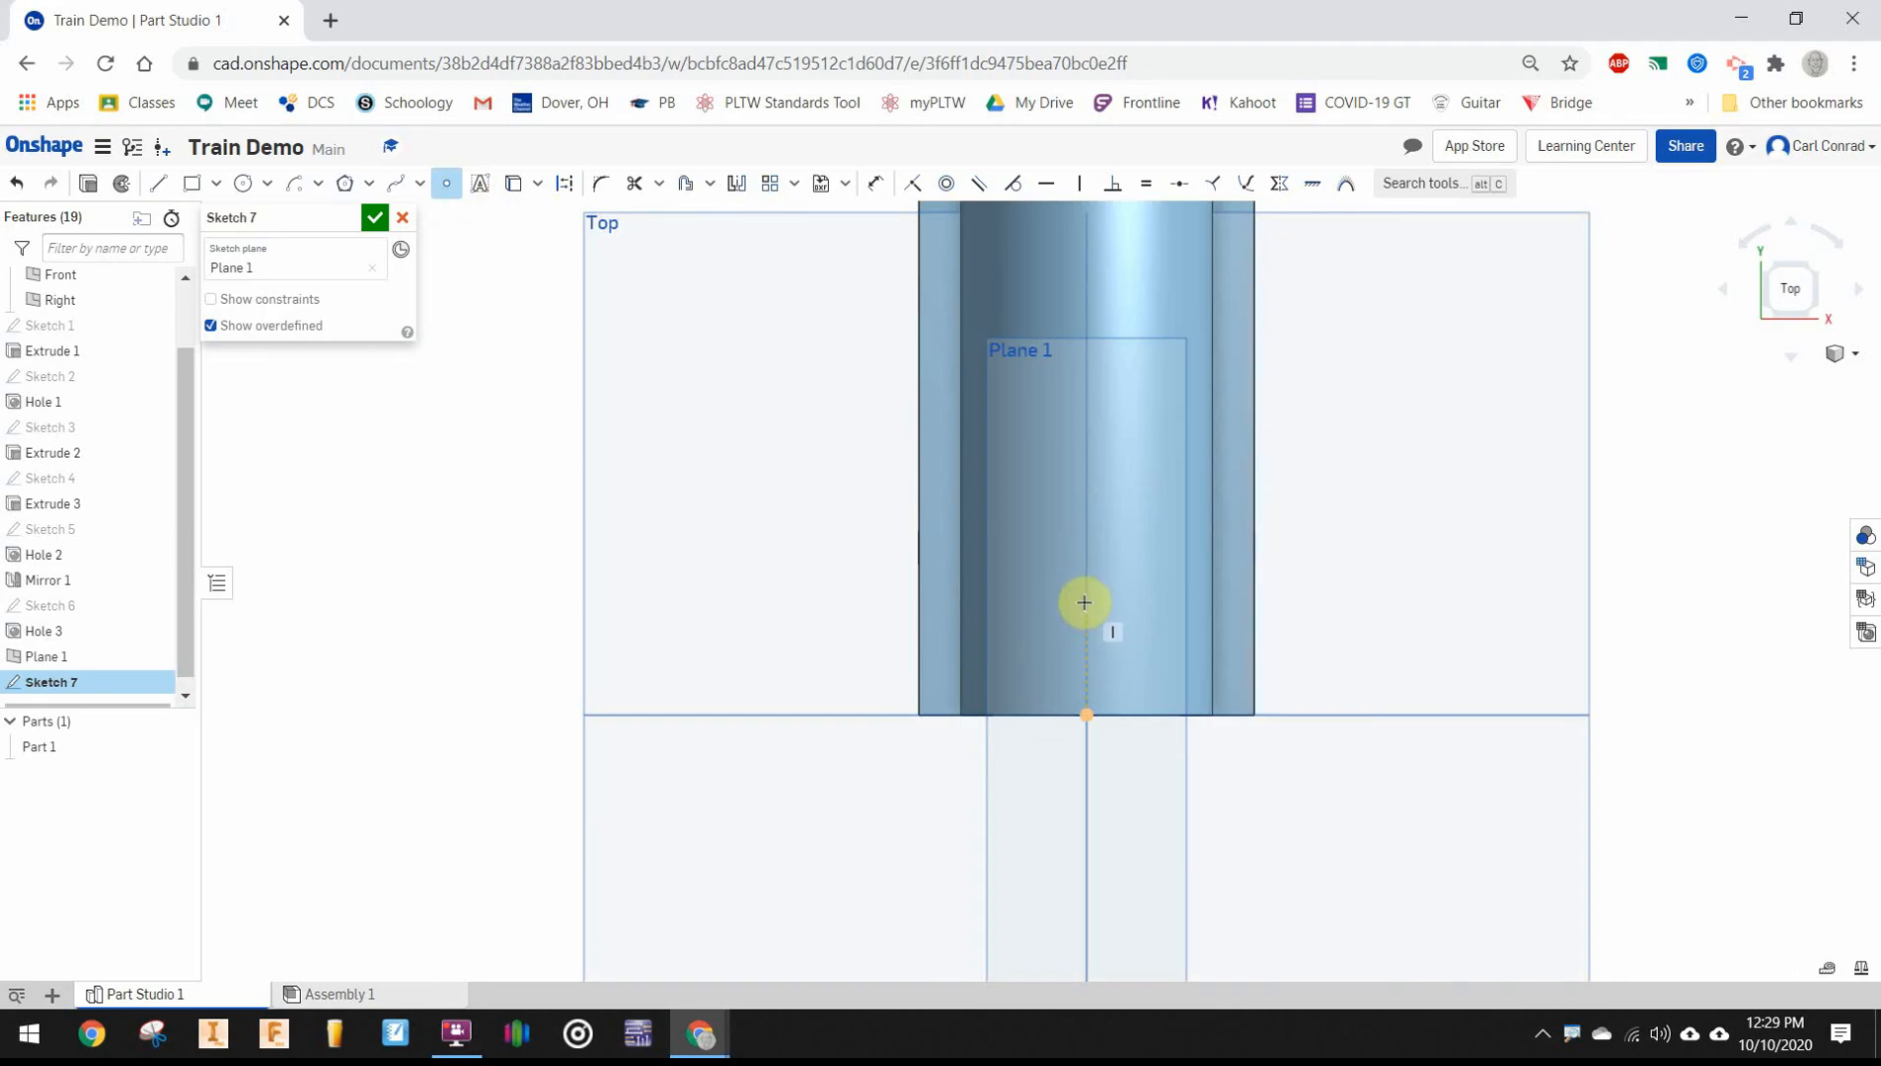
pyautogui.click(1083, 602)
pyautogui.click(874, 181)
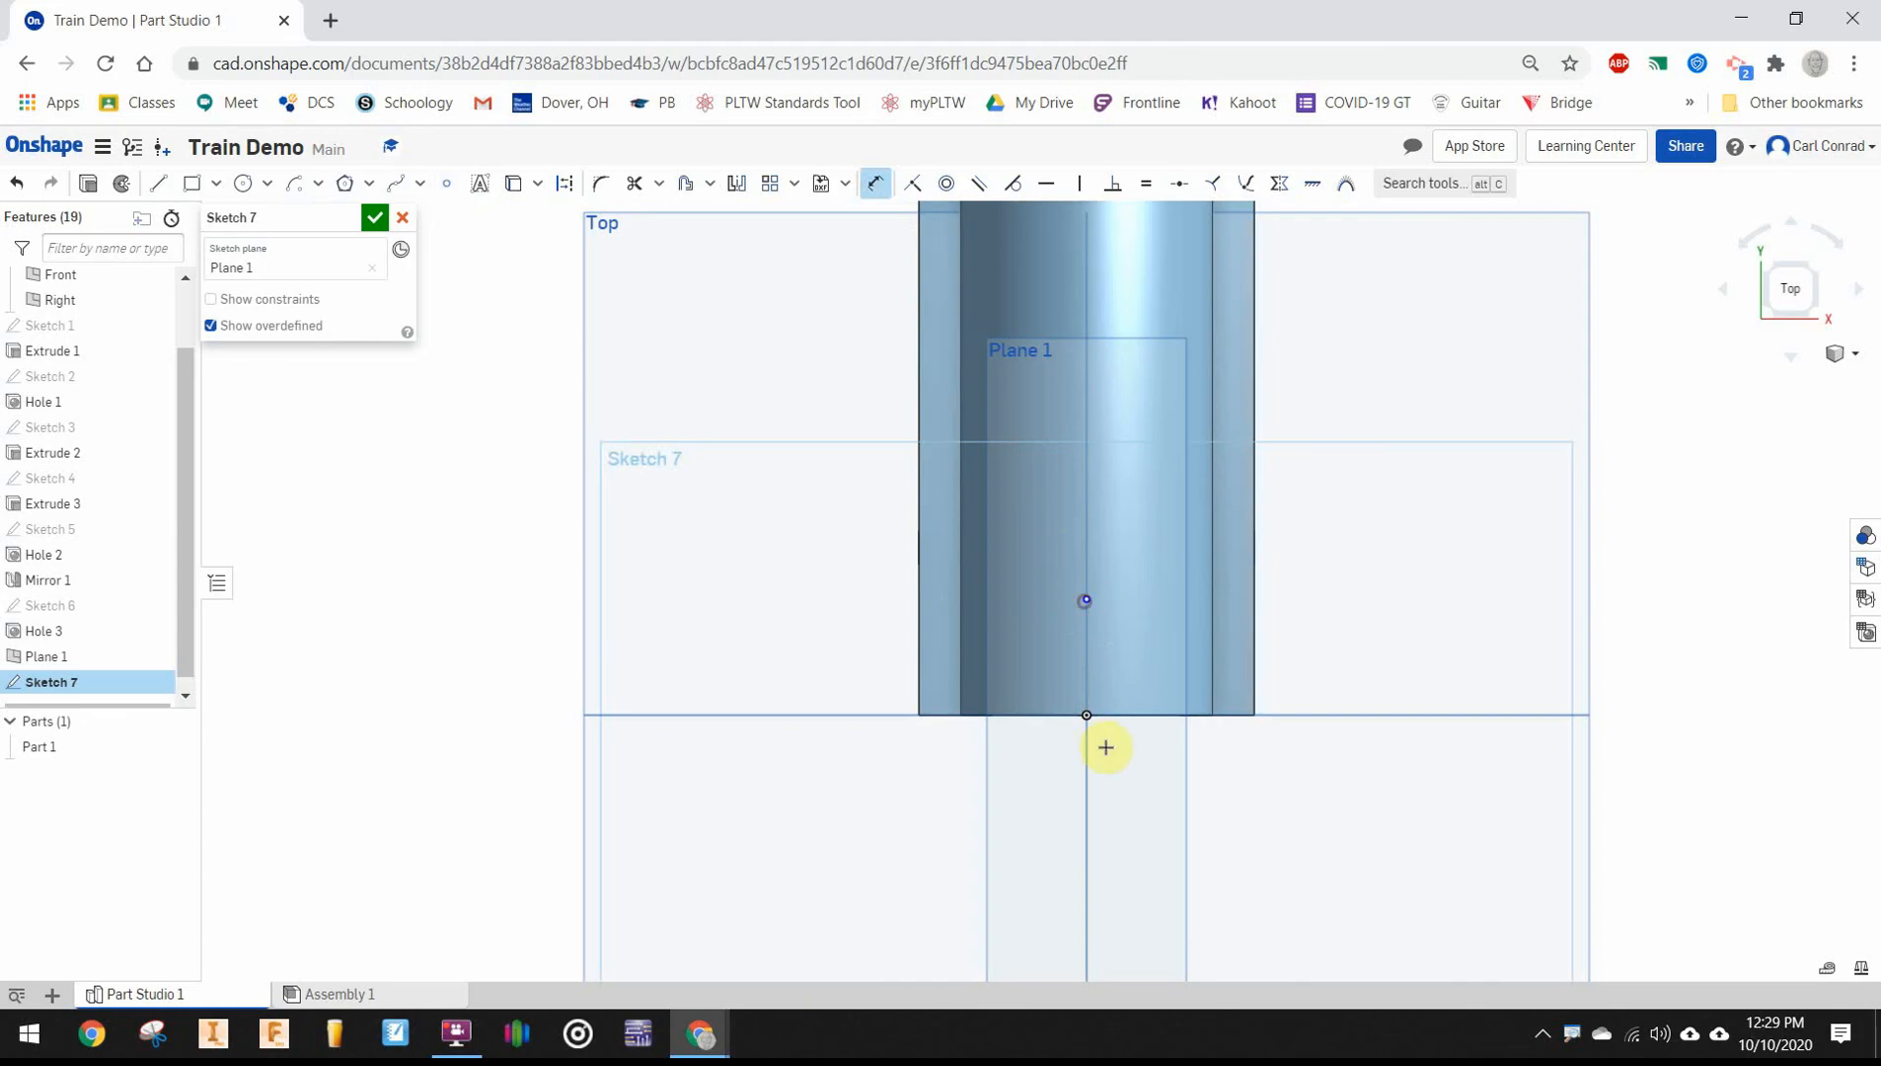
pyautogui.click(1086, 714)
pyautogui.click(1318, 654)
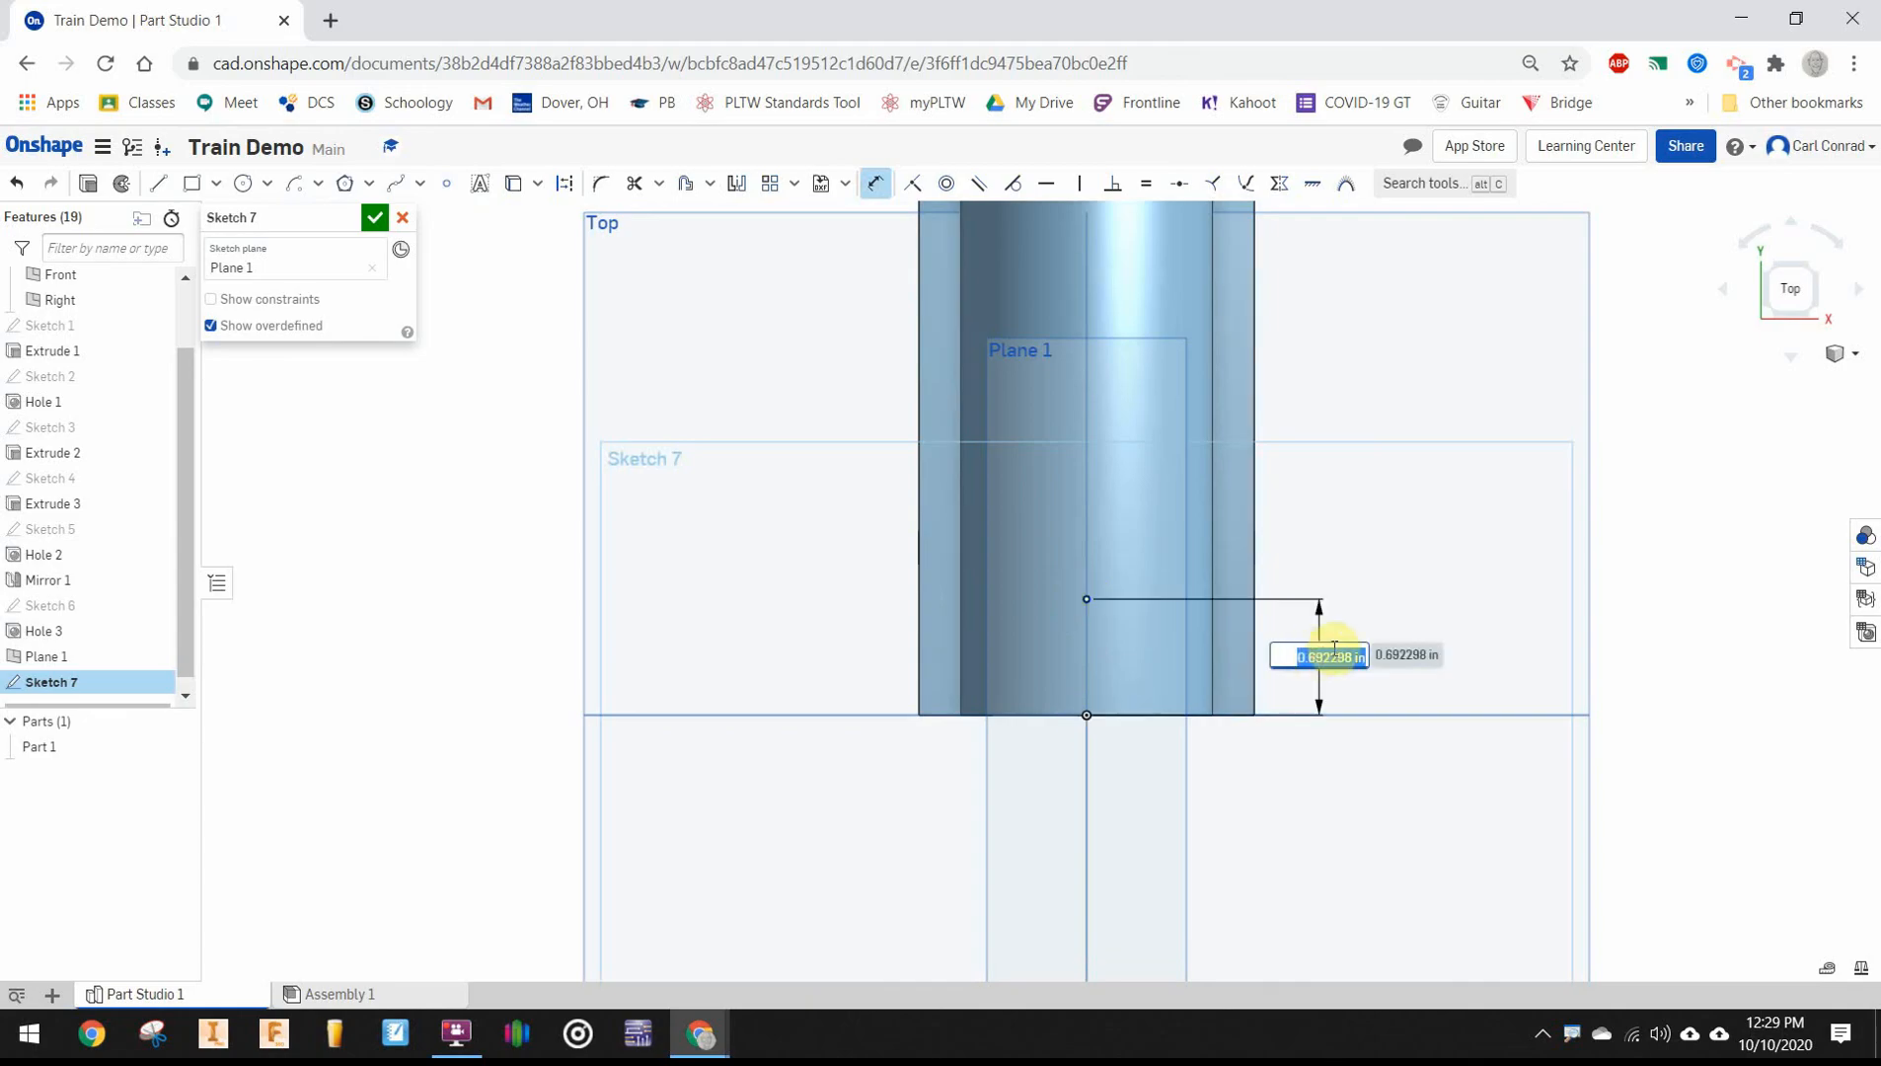
pyautogui.press('Return')
pyautogui.press('Return')
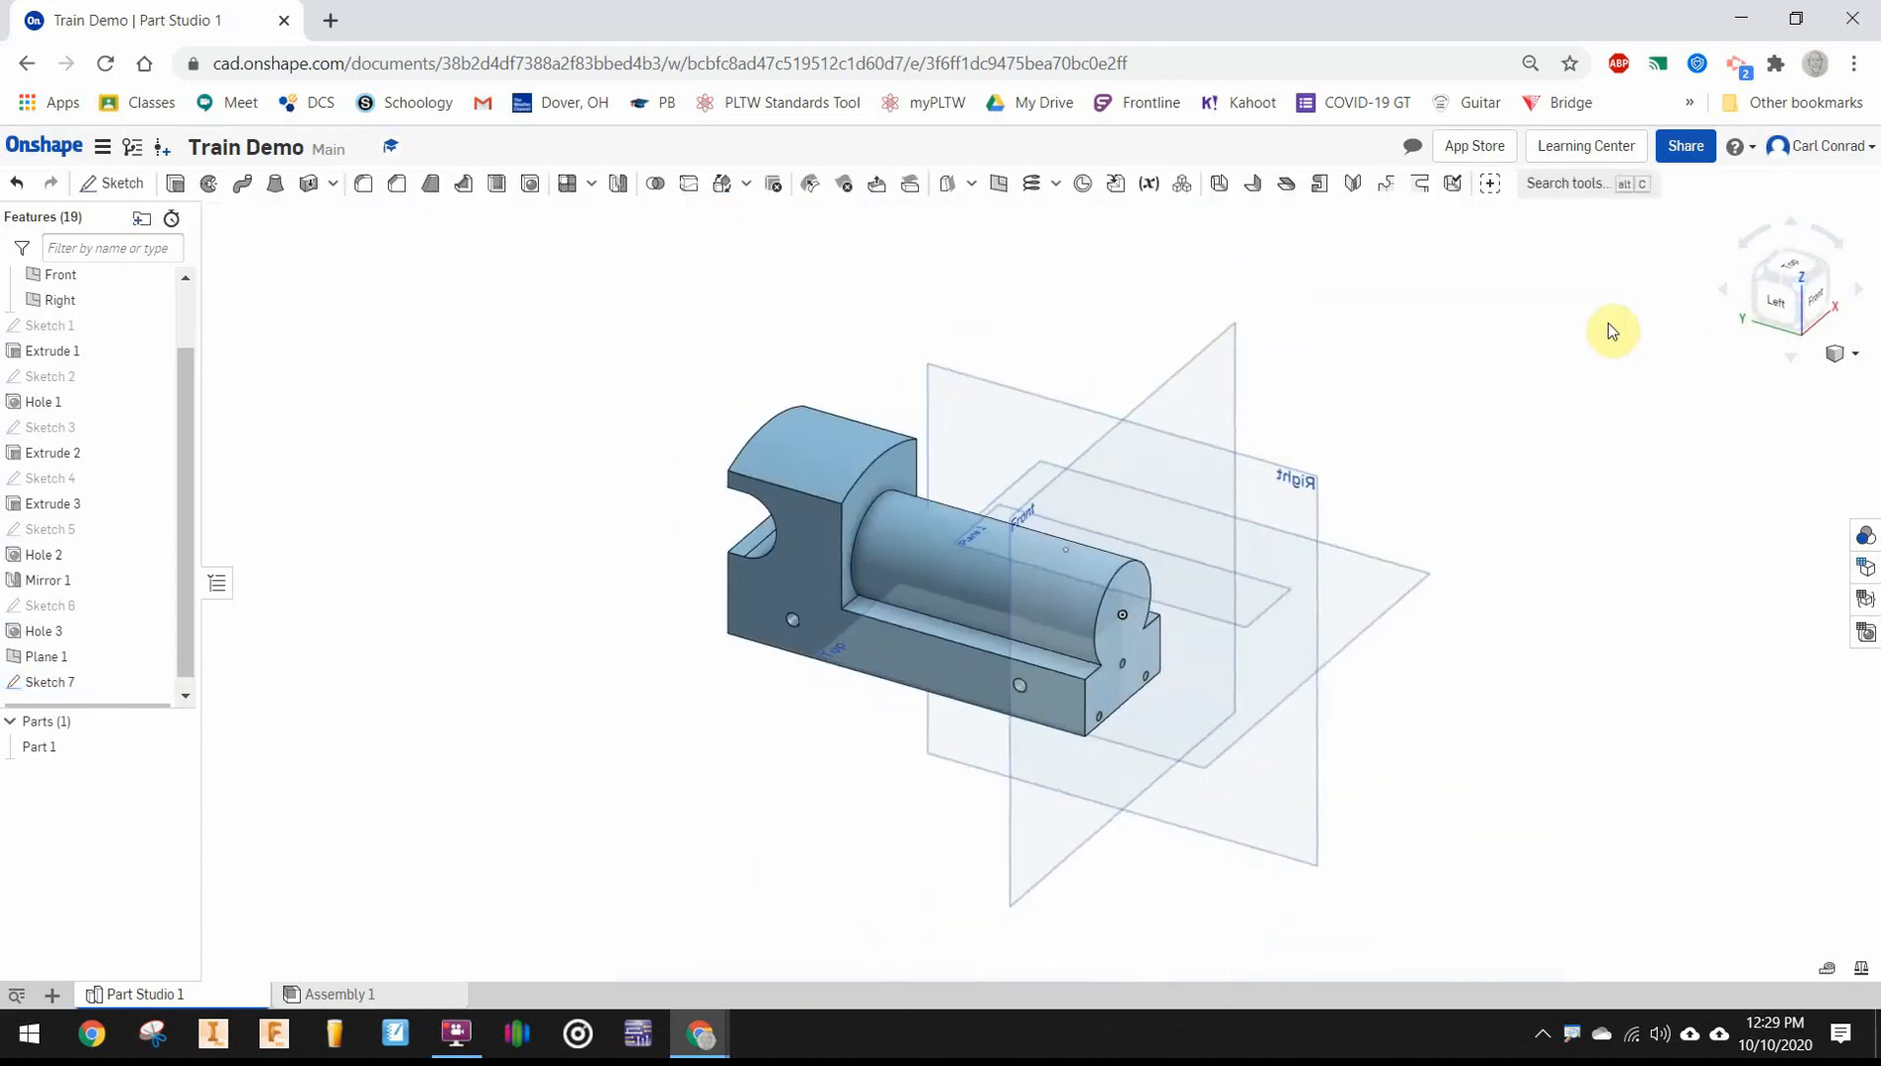
pyautogui.moveTo(1117, 412); pyautogui.dragTo(1075, 554, button='right')
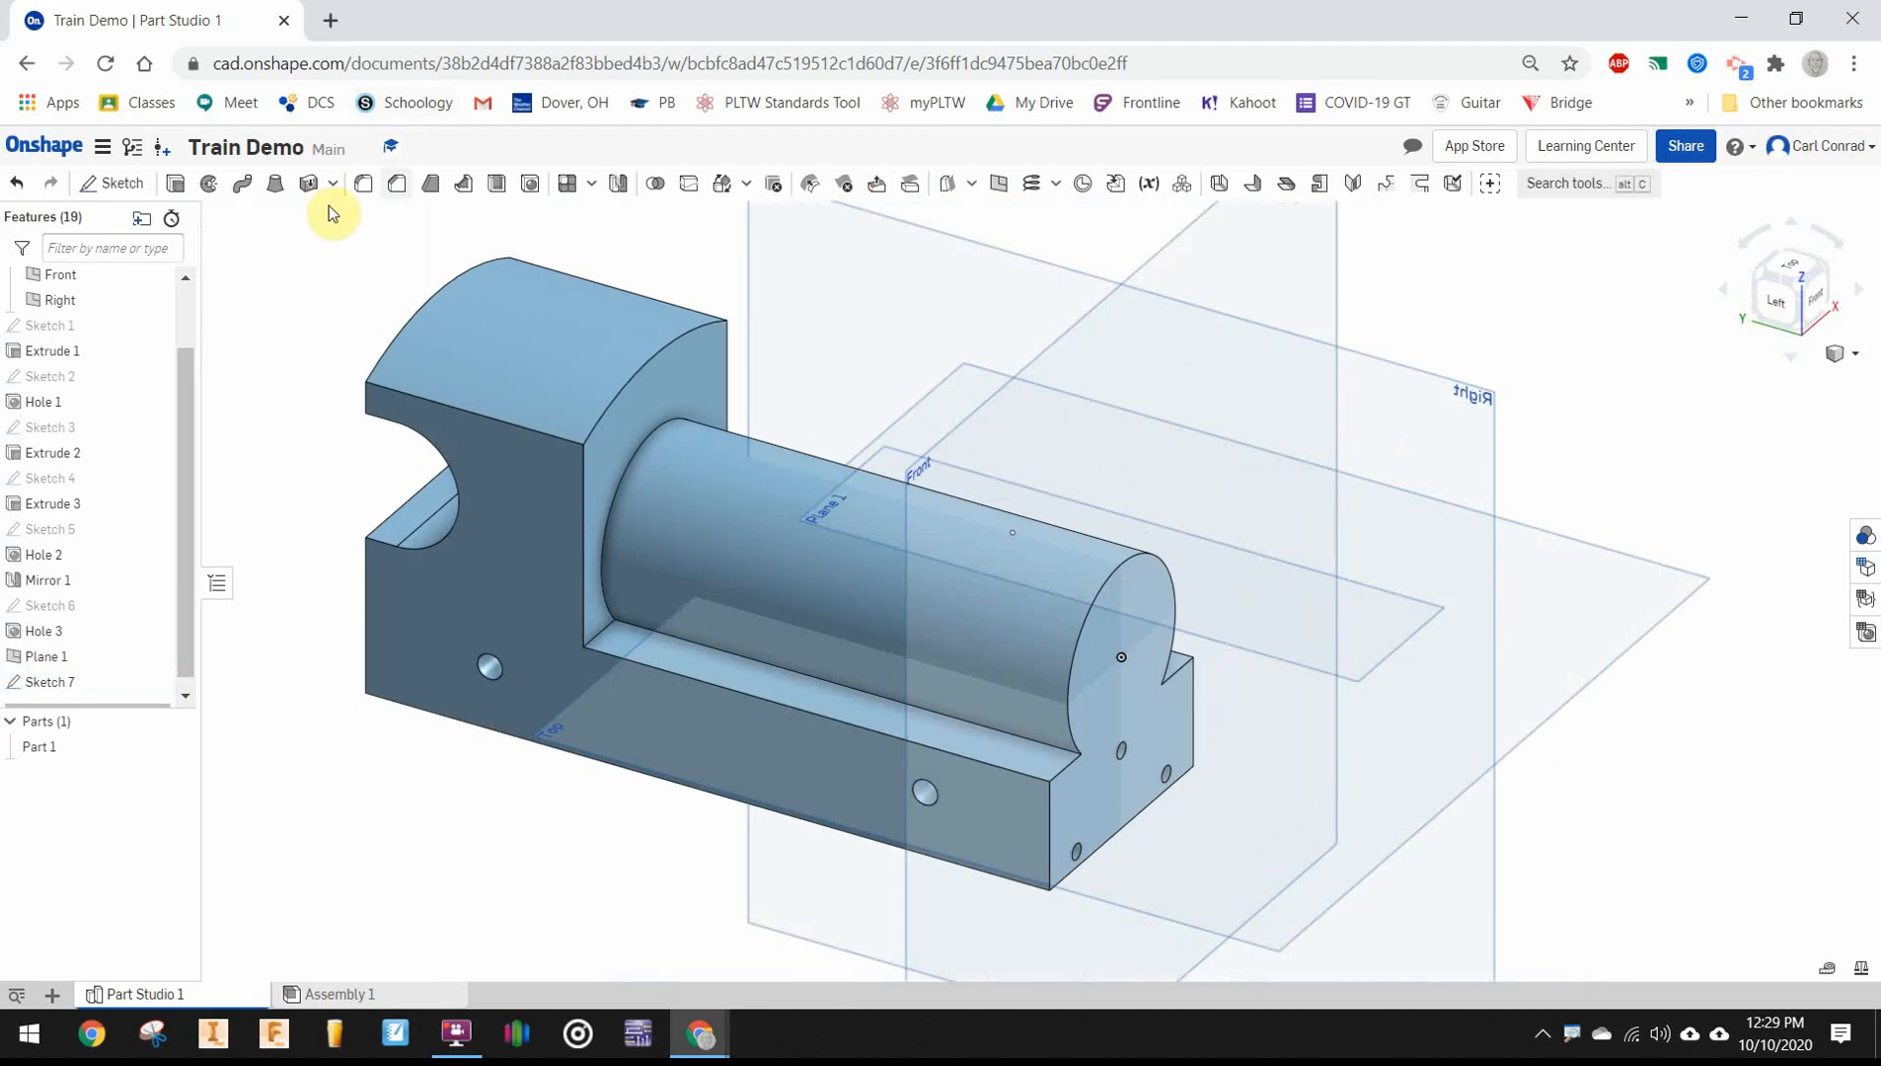
# Create Hole 4 at the Sketch 7 point with 0.5 in diameter and edited depth, then accept
pyautogui.click(531, 182)
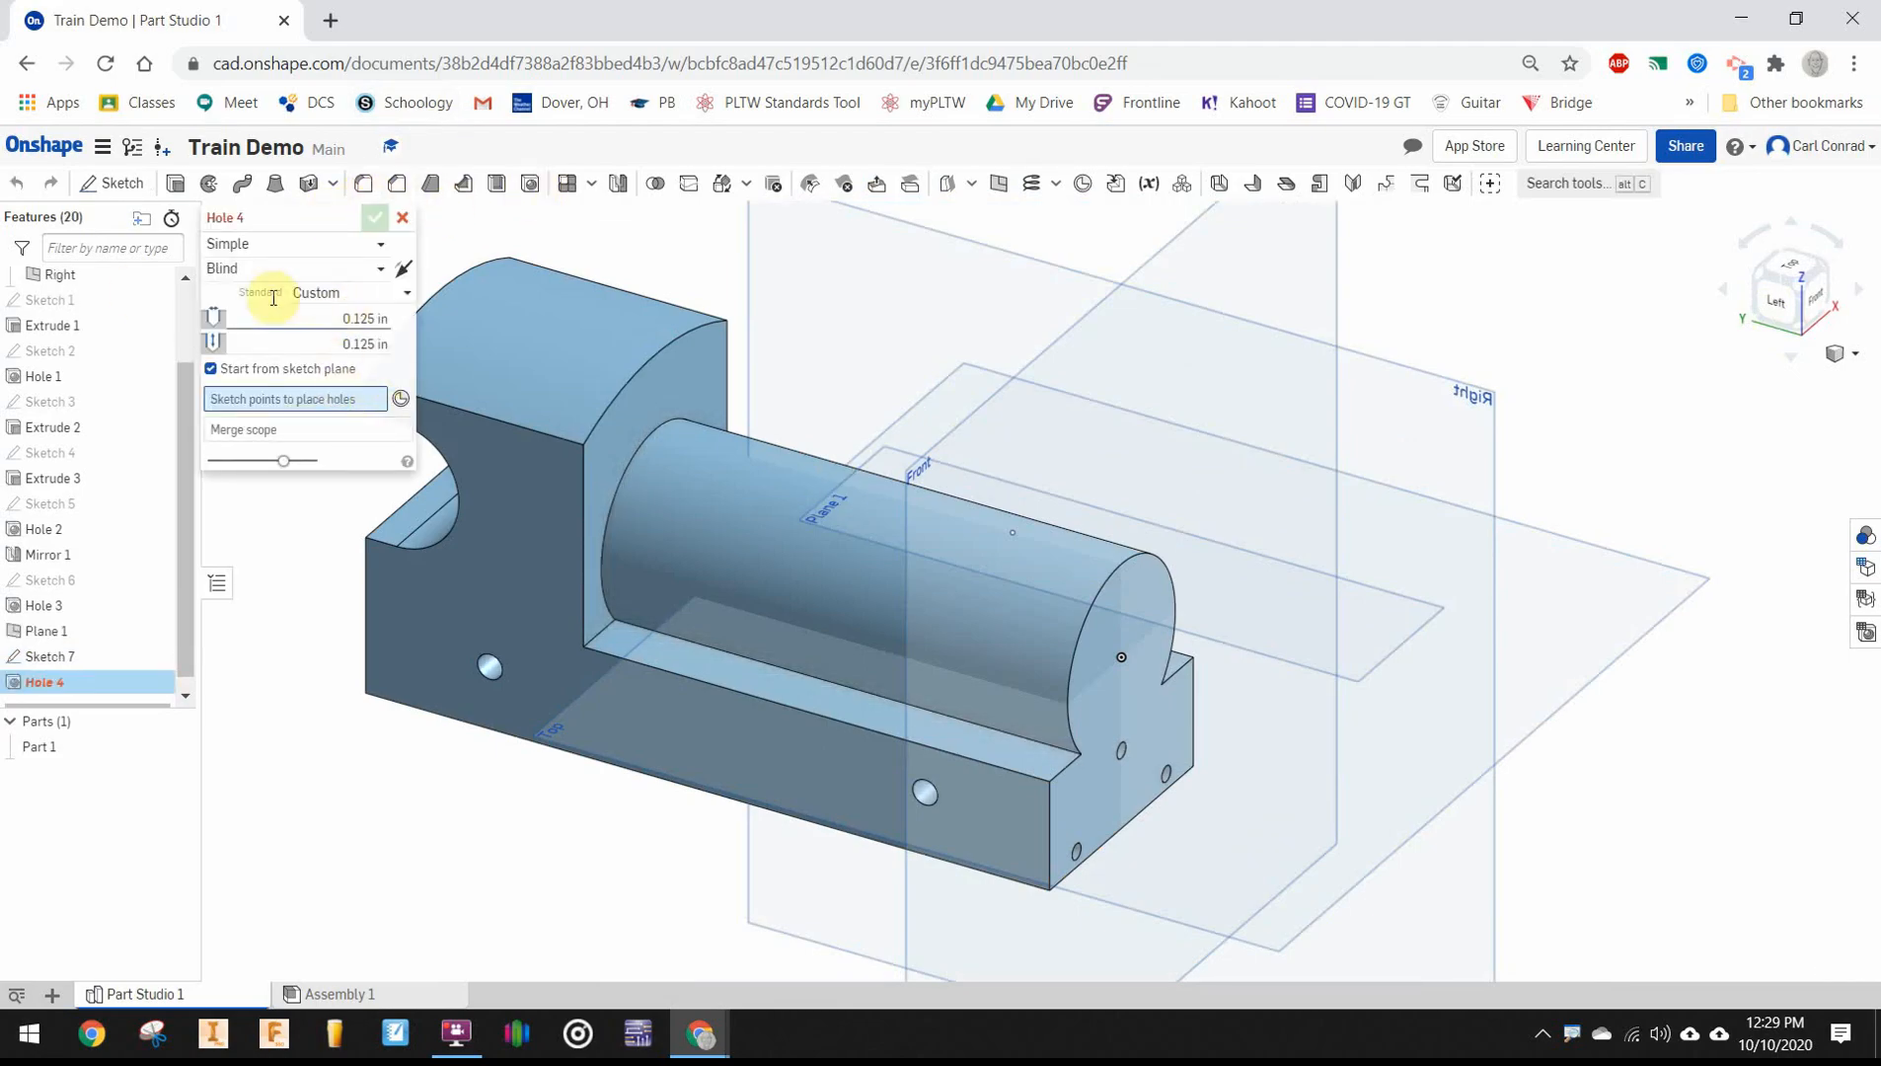
pyautogui.click(705, 419)
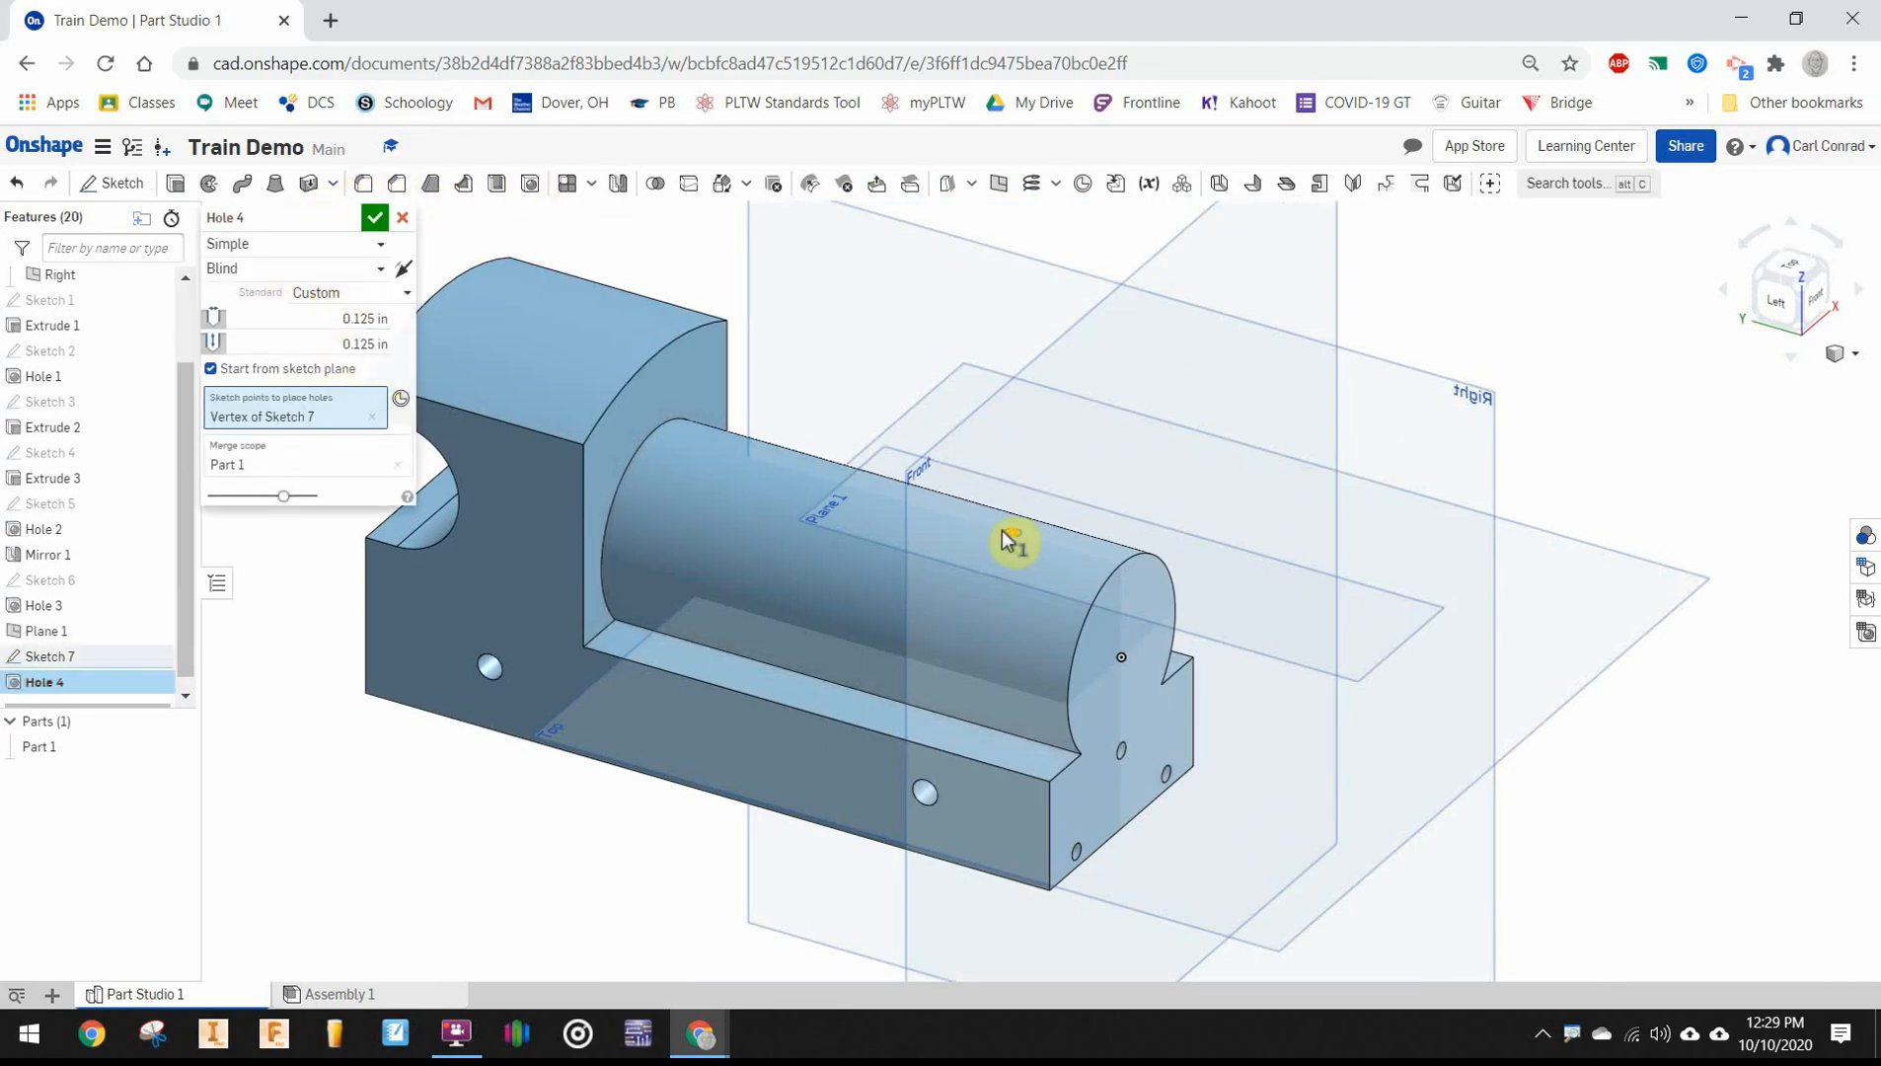
pyautogui.doubleClick(357, 317)
pyautogui.write('5')
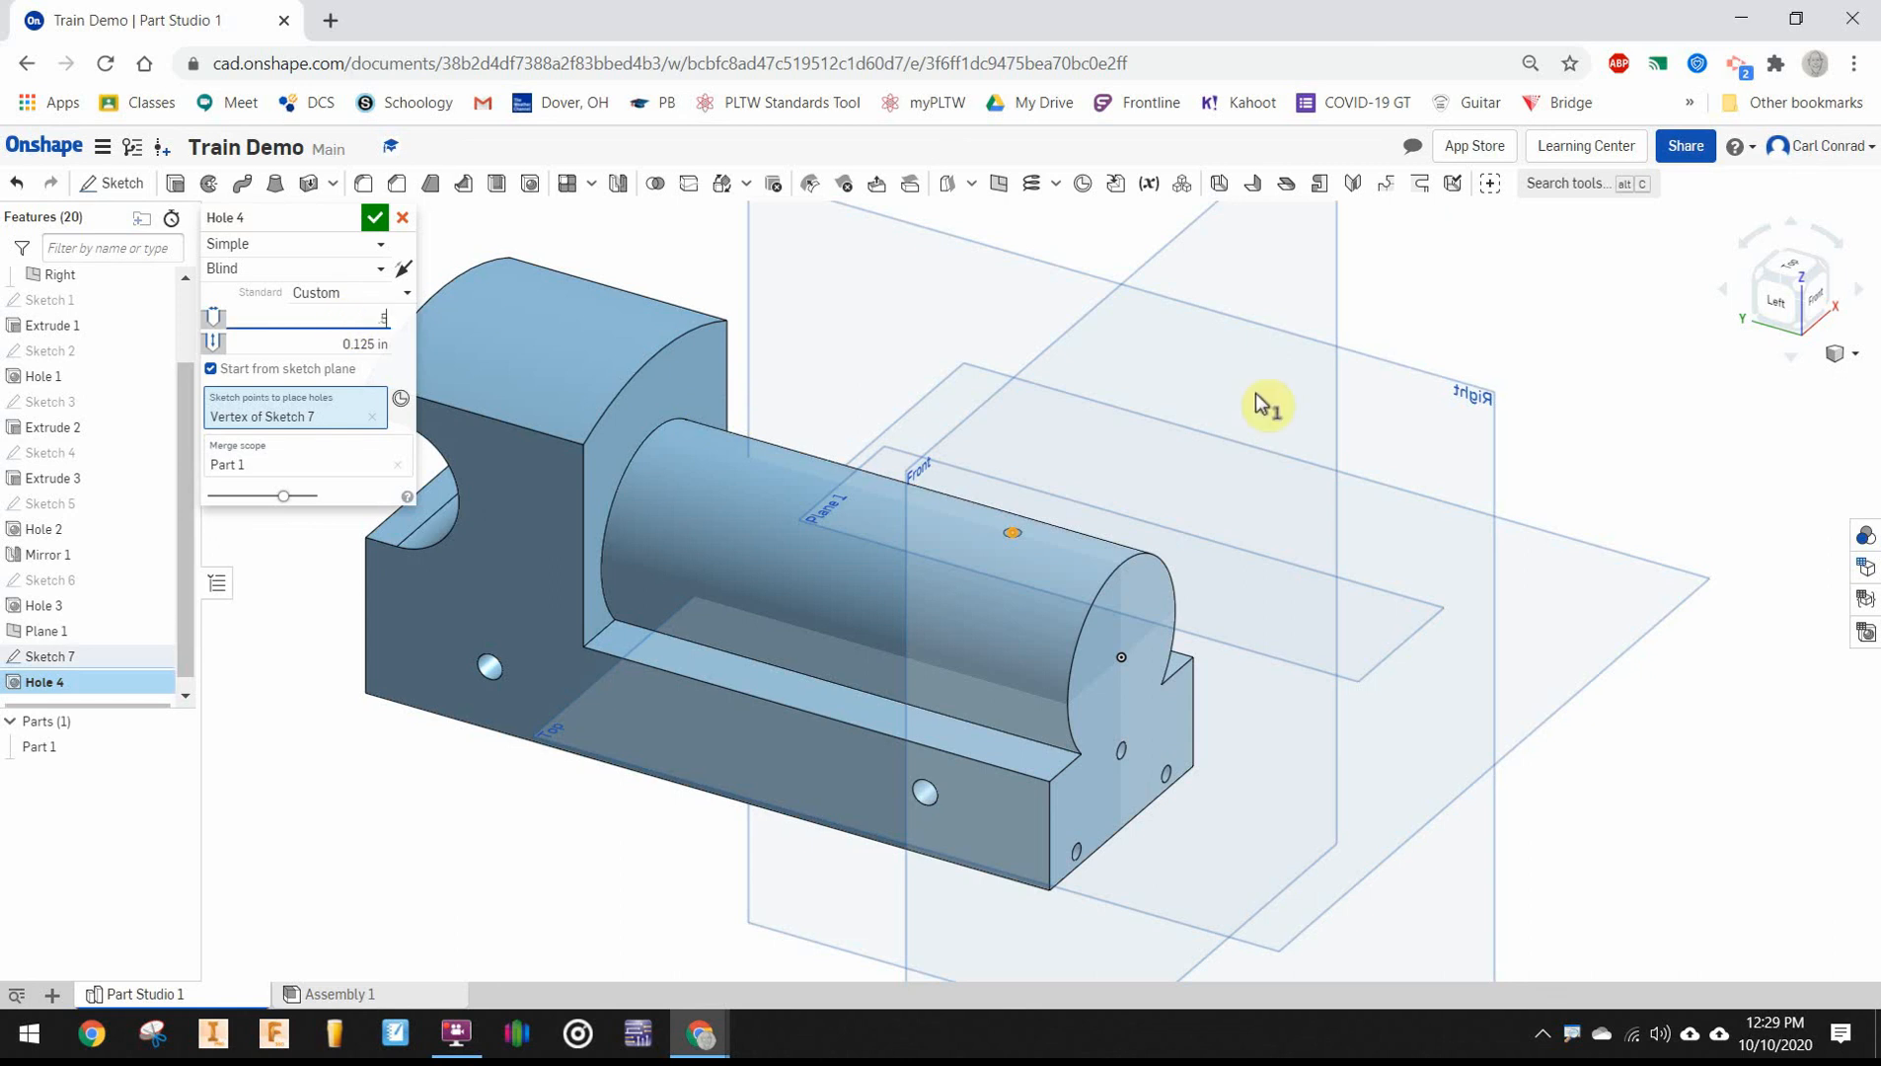
pyautogui.doubleClick(352, 342)
pyautogui.press('BackSpace')
pyautogui.press('Return')
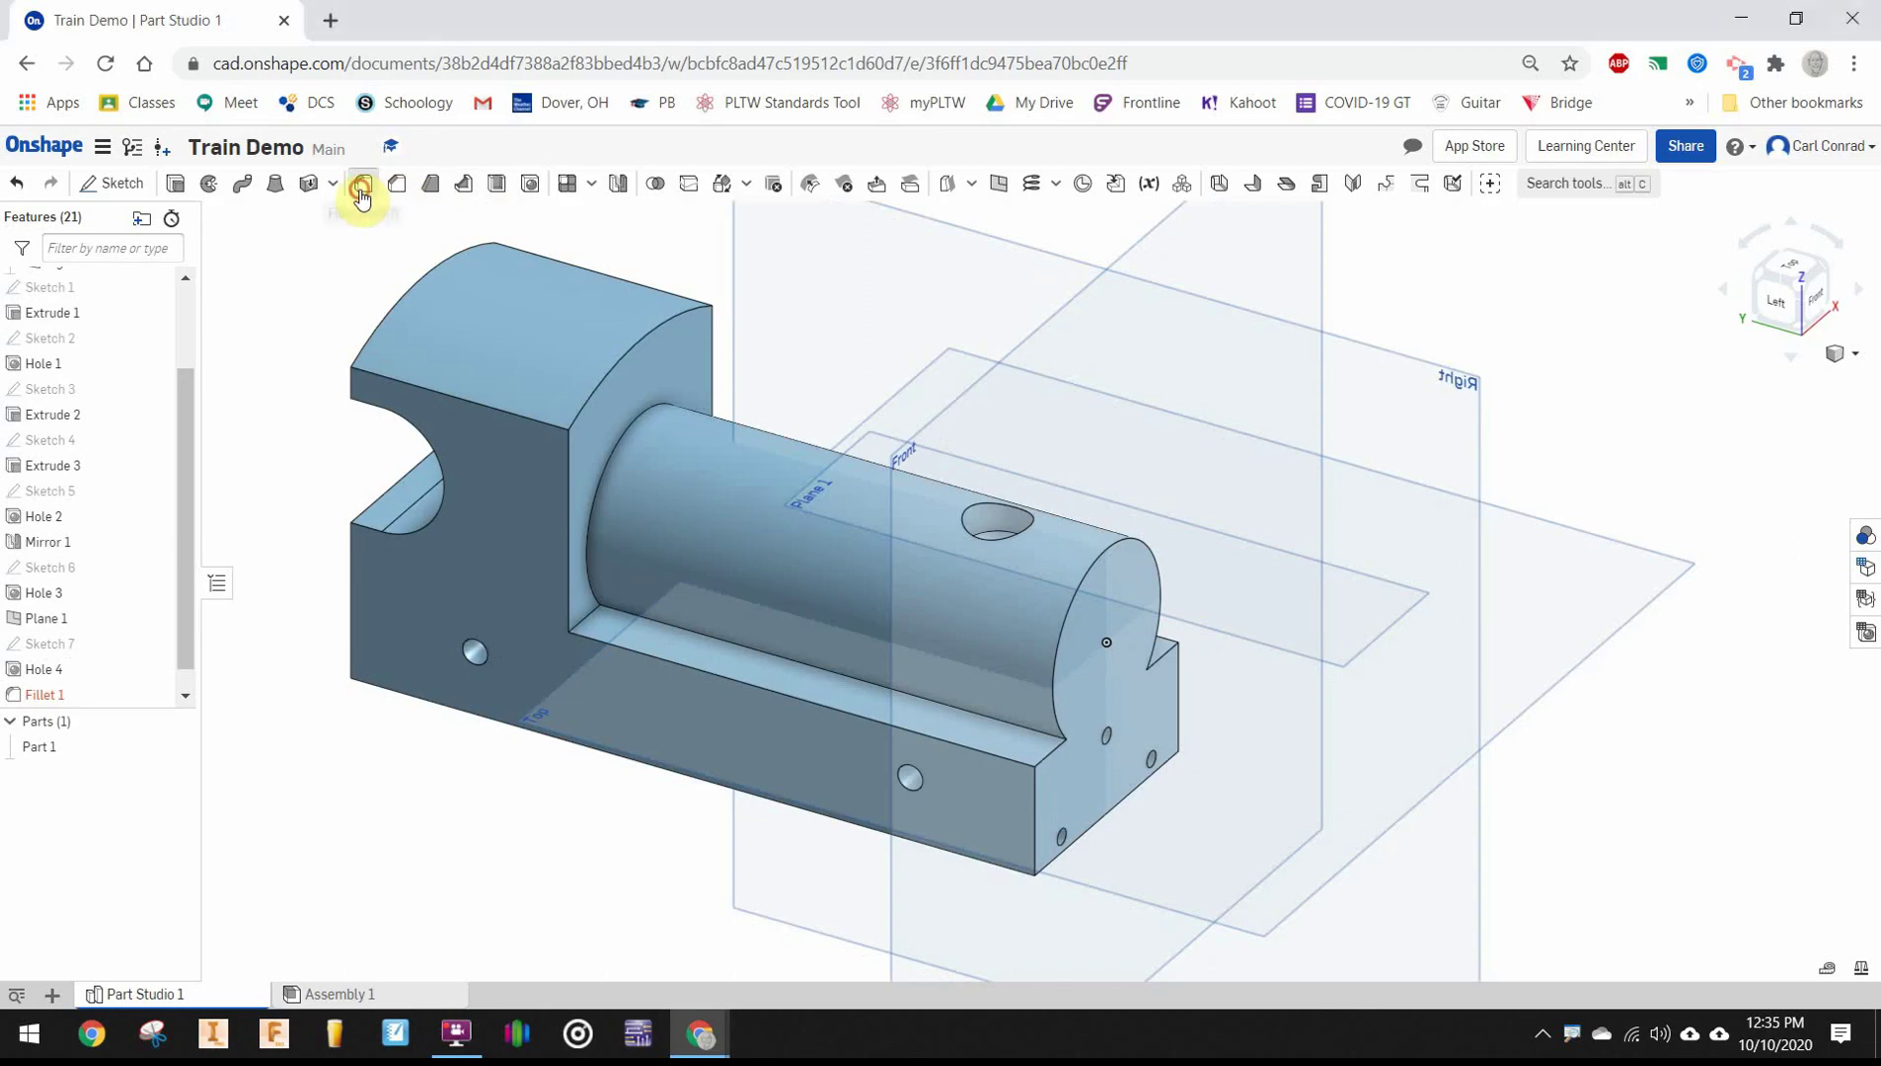
# Apply Fillet 2 at 0.1 in to the block edges, cylinder circles, inside corner and base edge
pyautogui.click(363, 182)
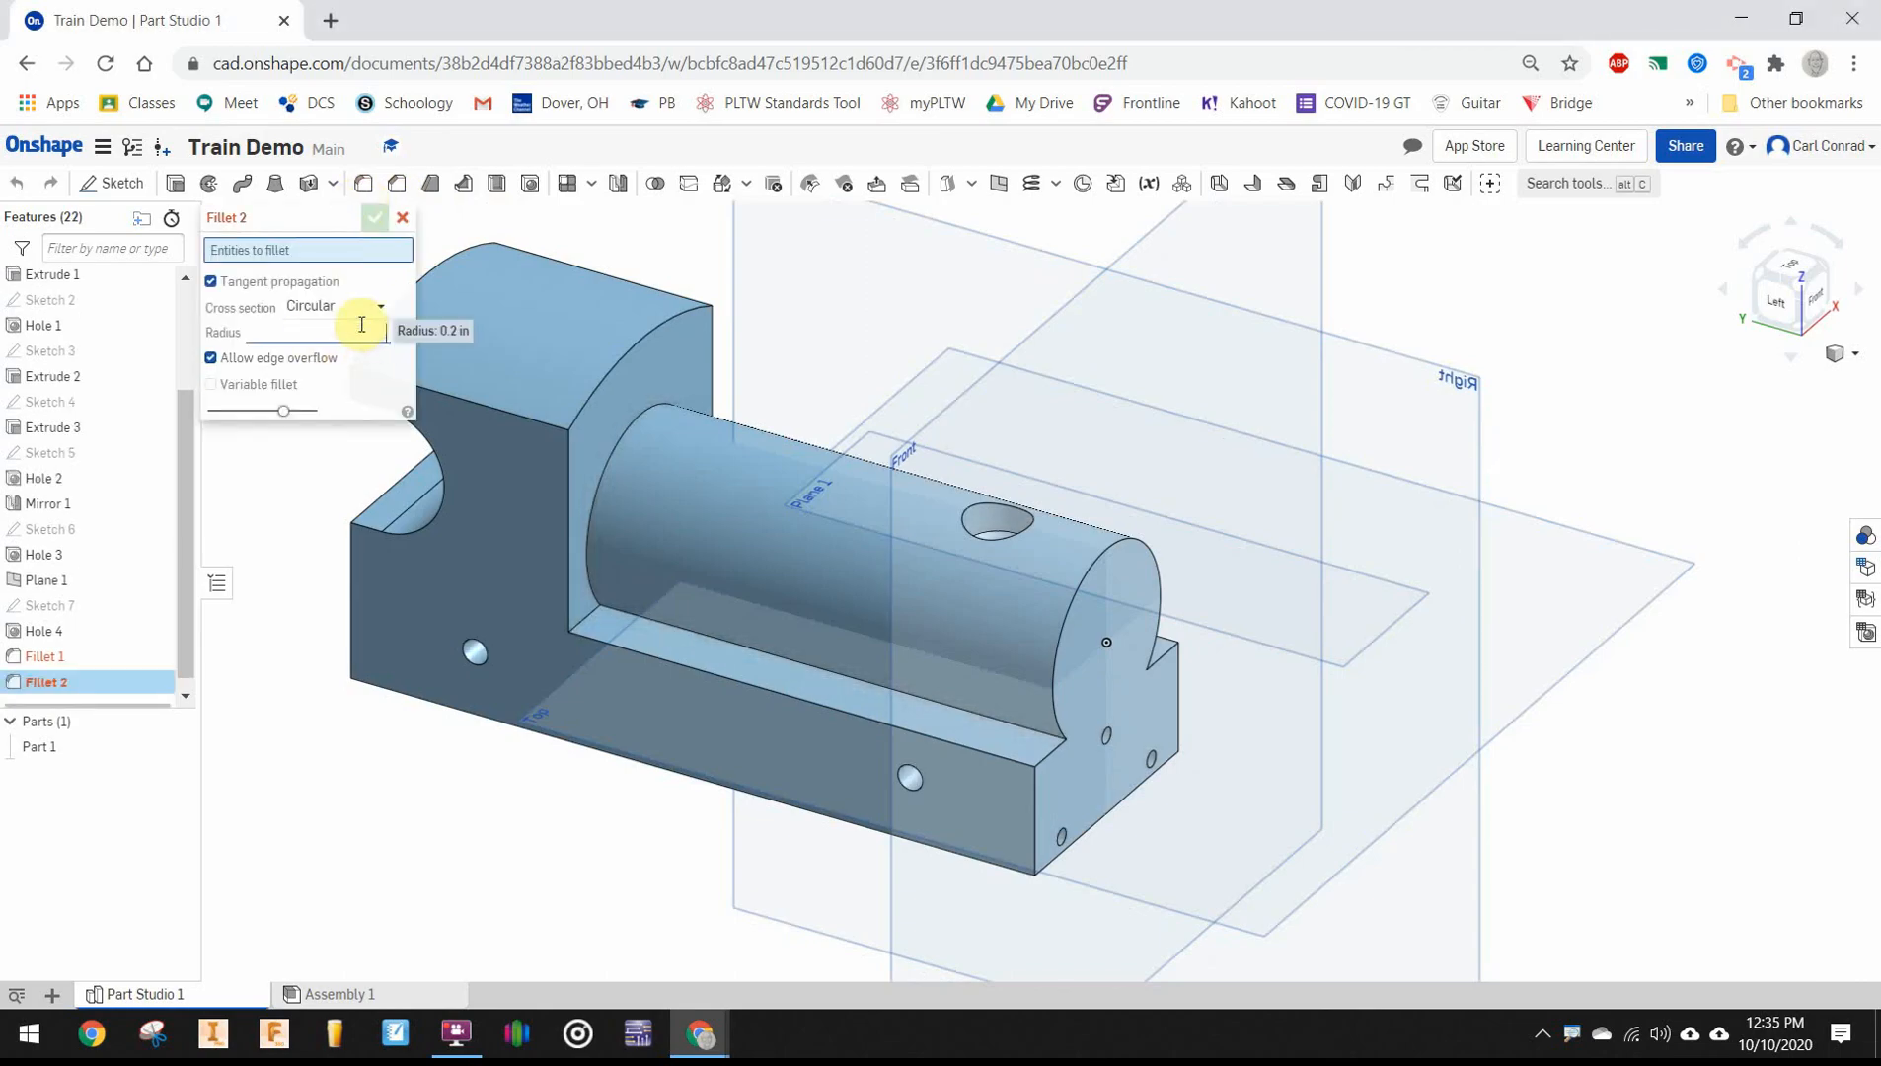
pyautogui.write('0.1')
pyautogui.click(597, 364)
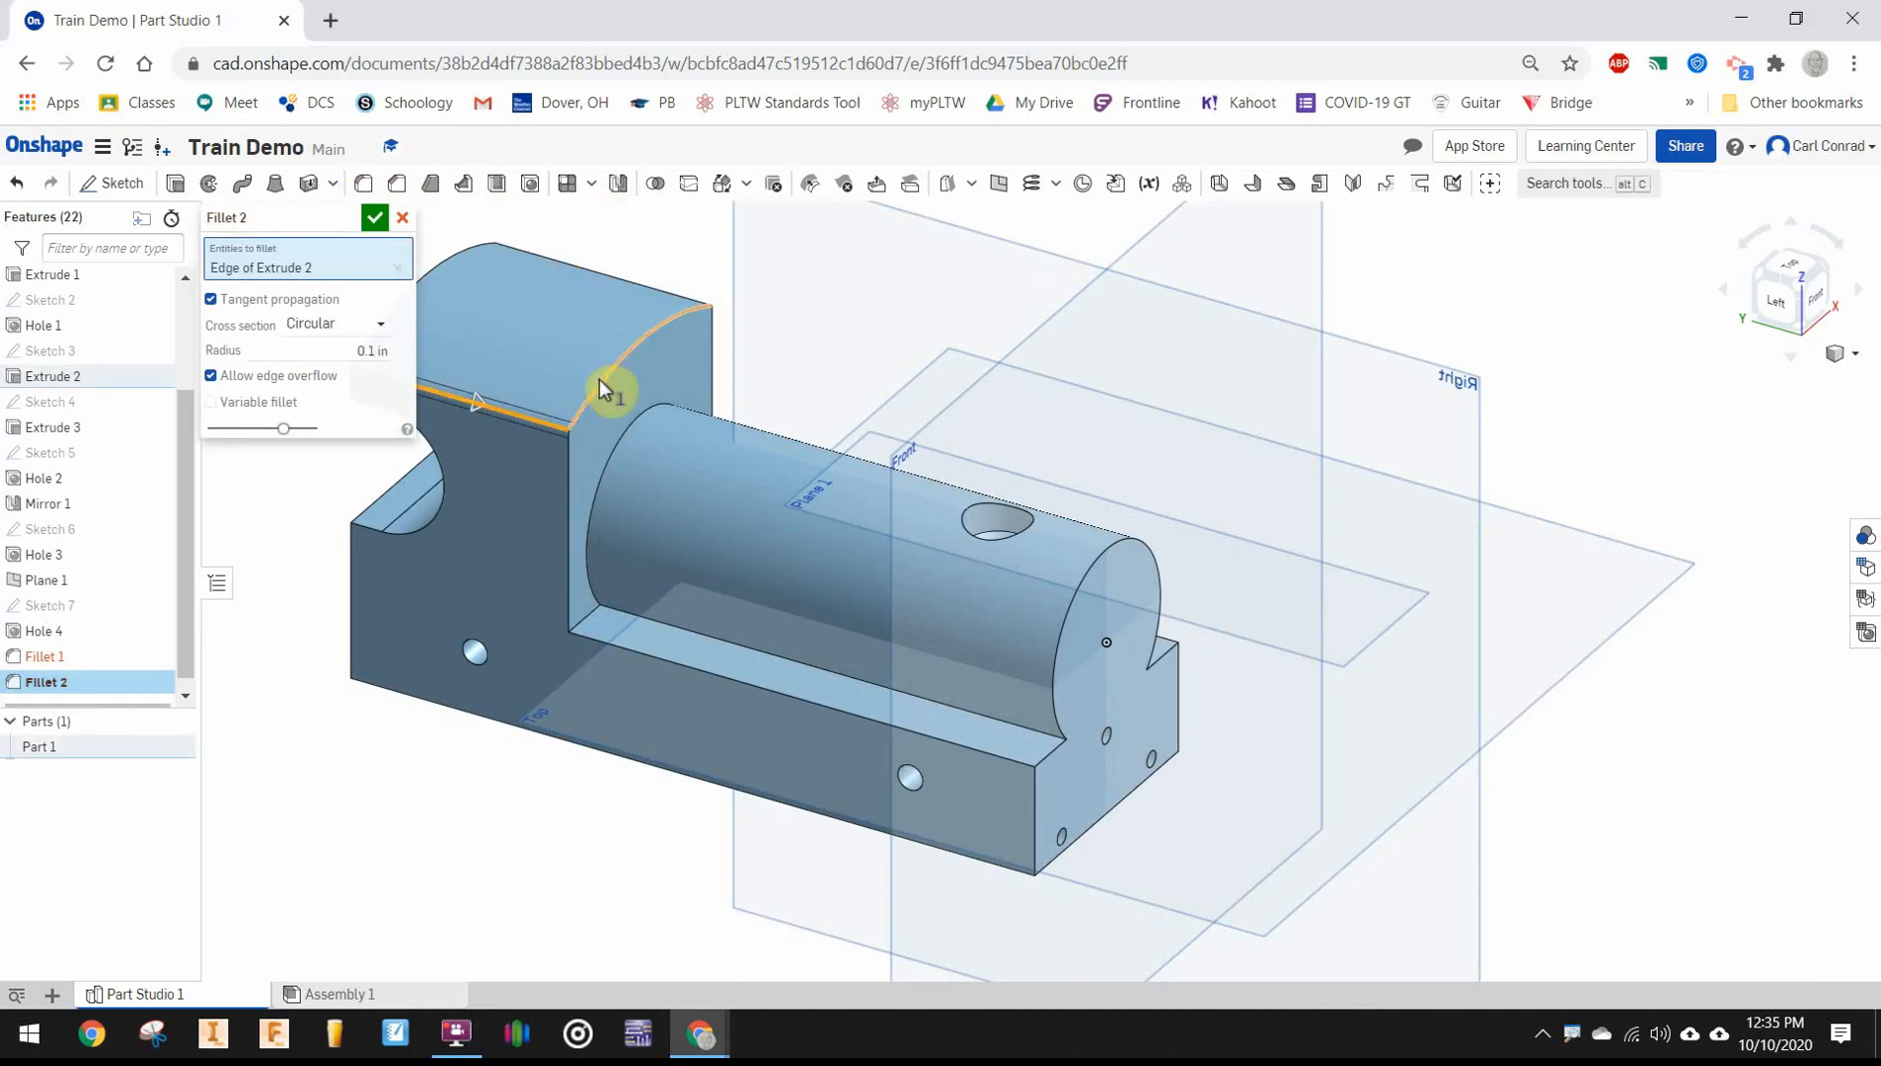
pyautogui.click(600, 379)
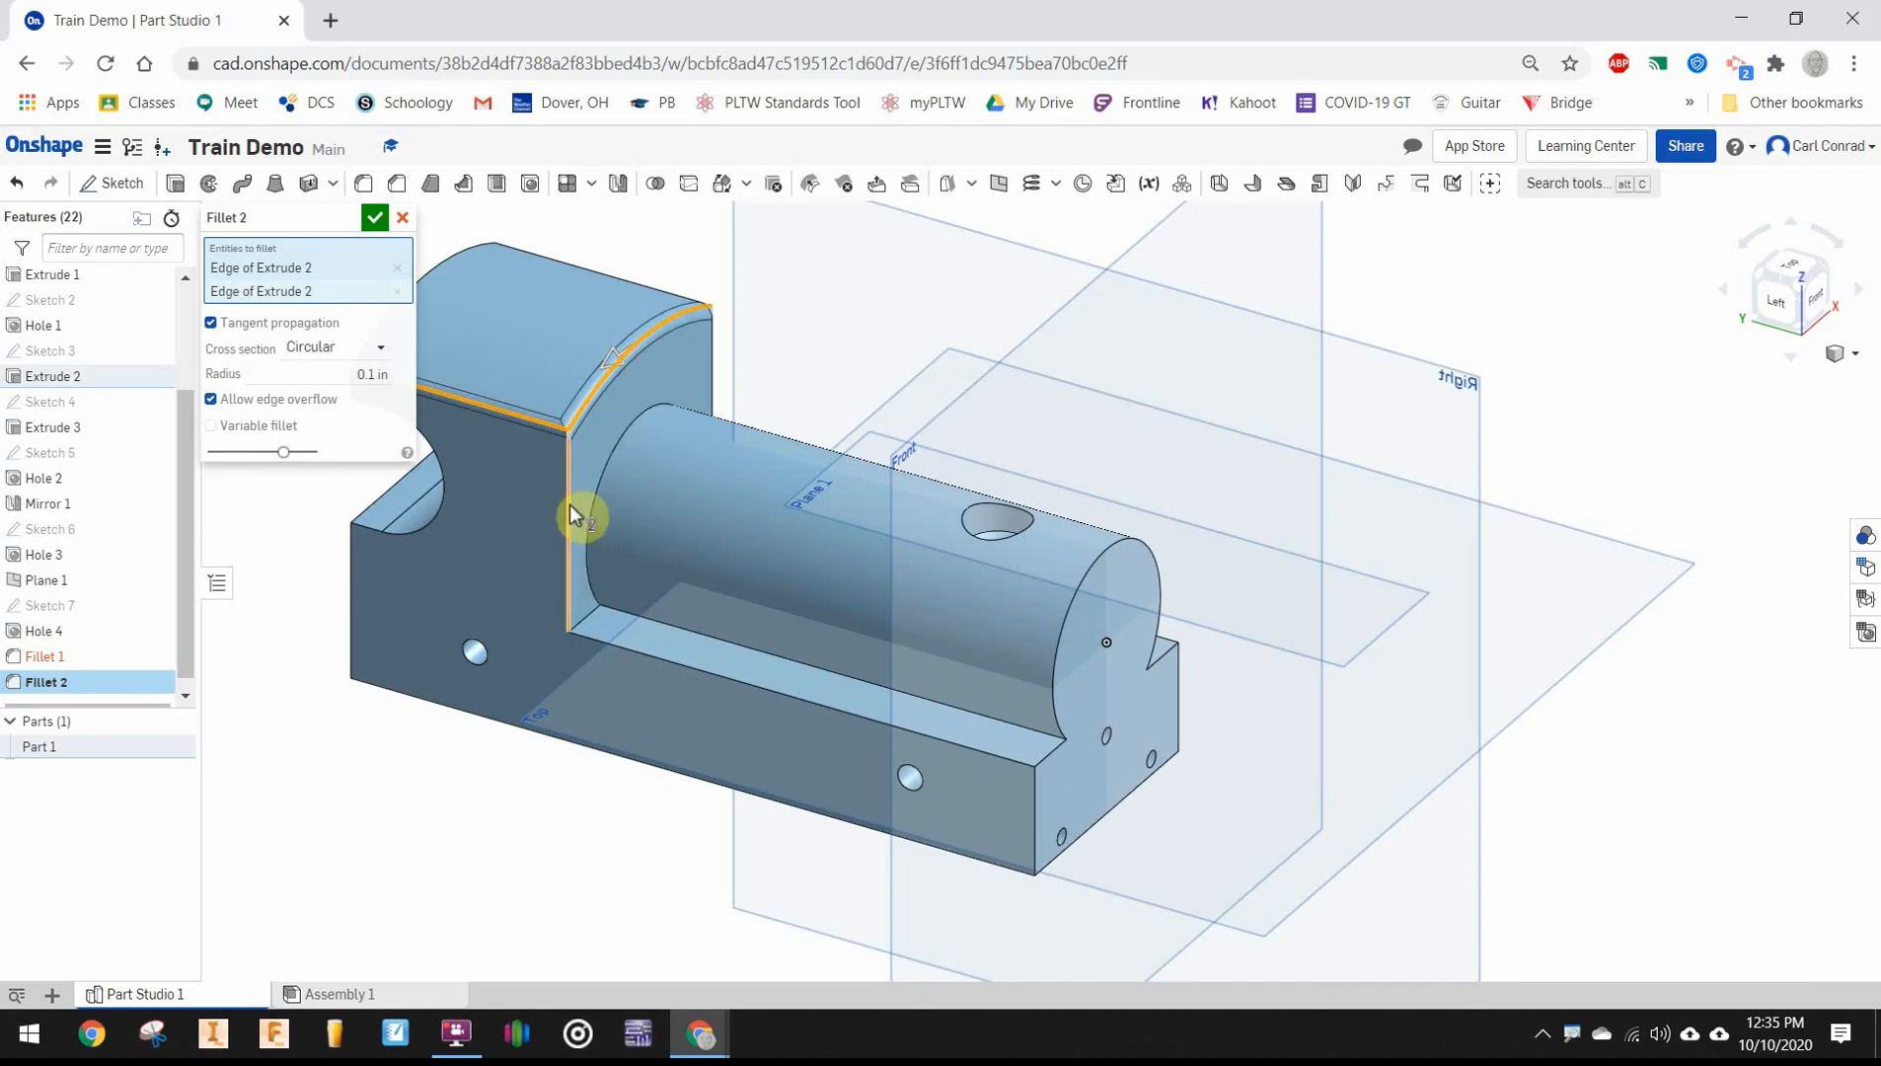
pyautogui.click(609, 461)
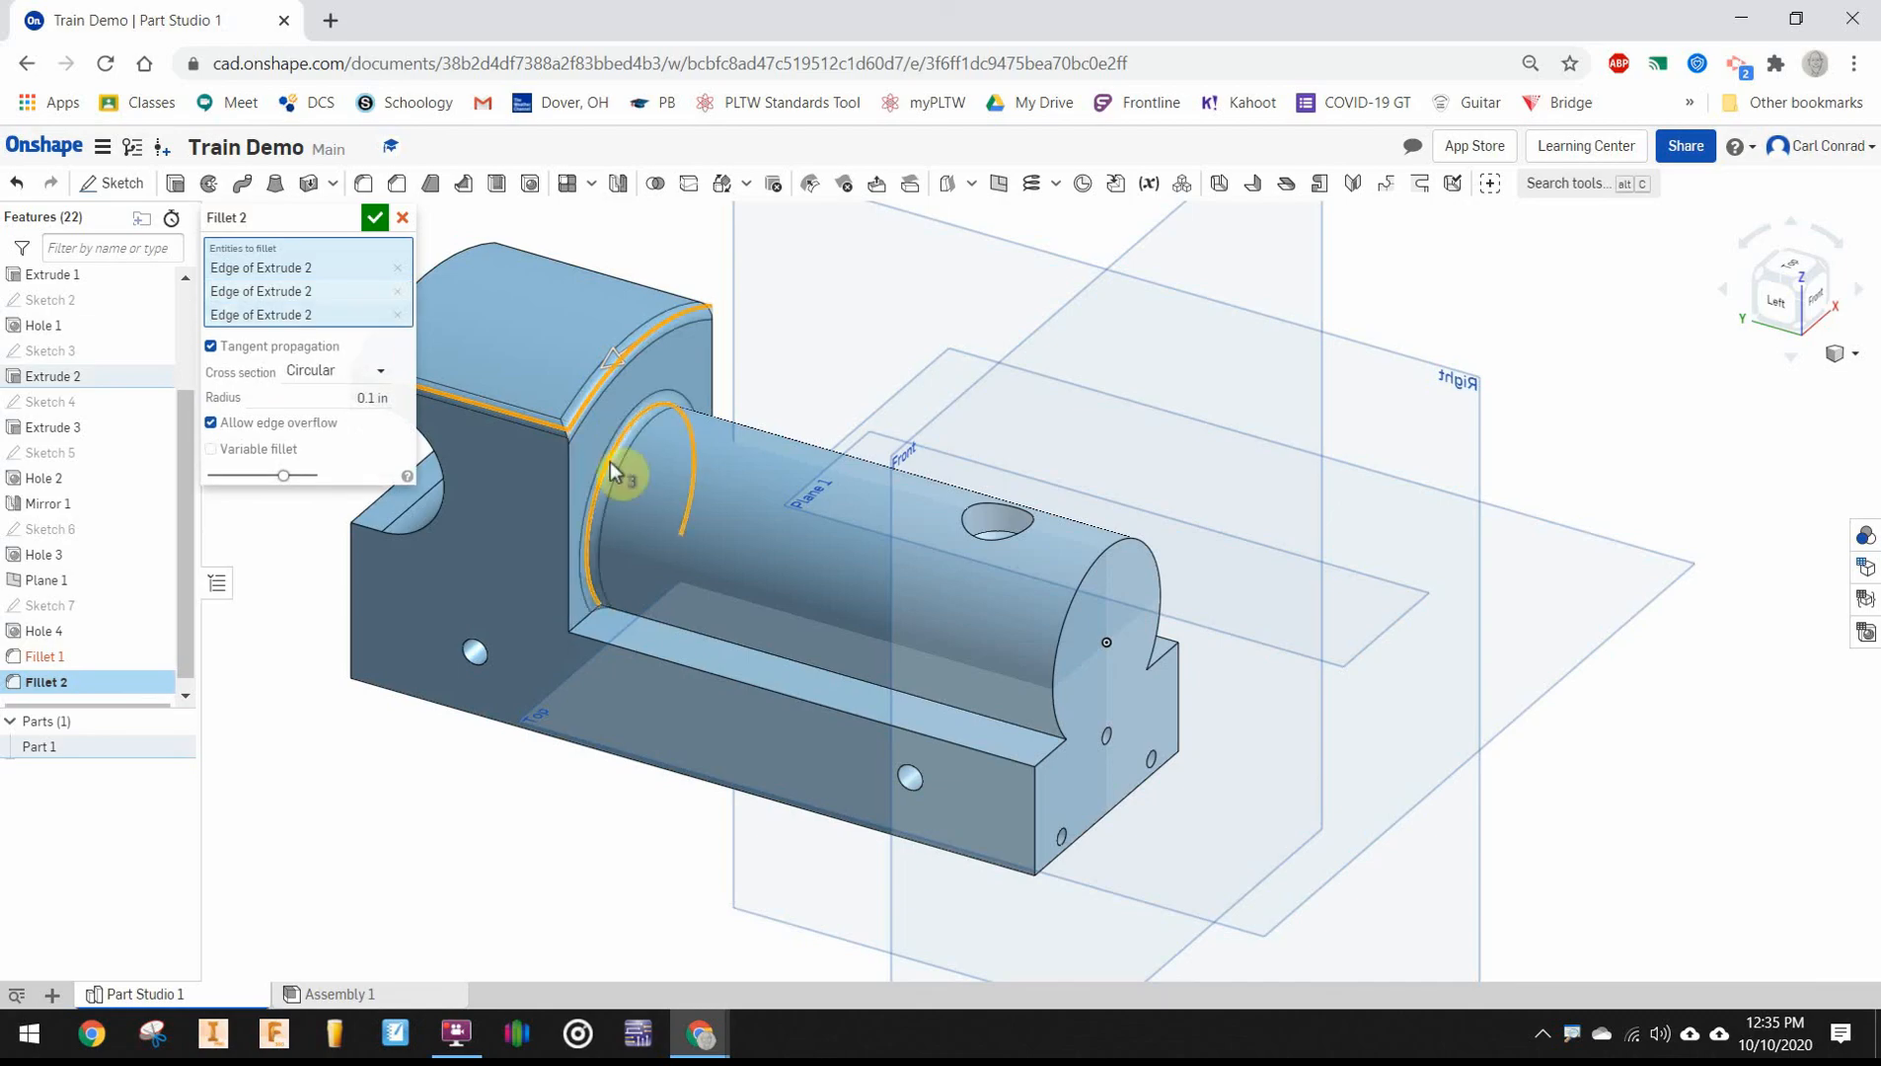
pyautogui.click(568, 491)
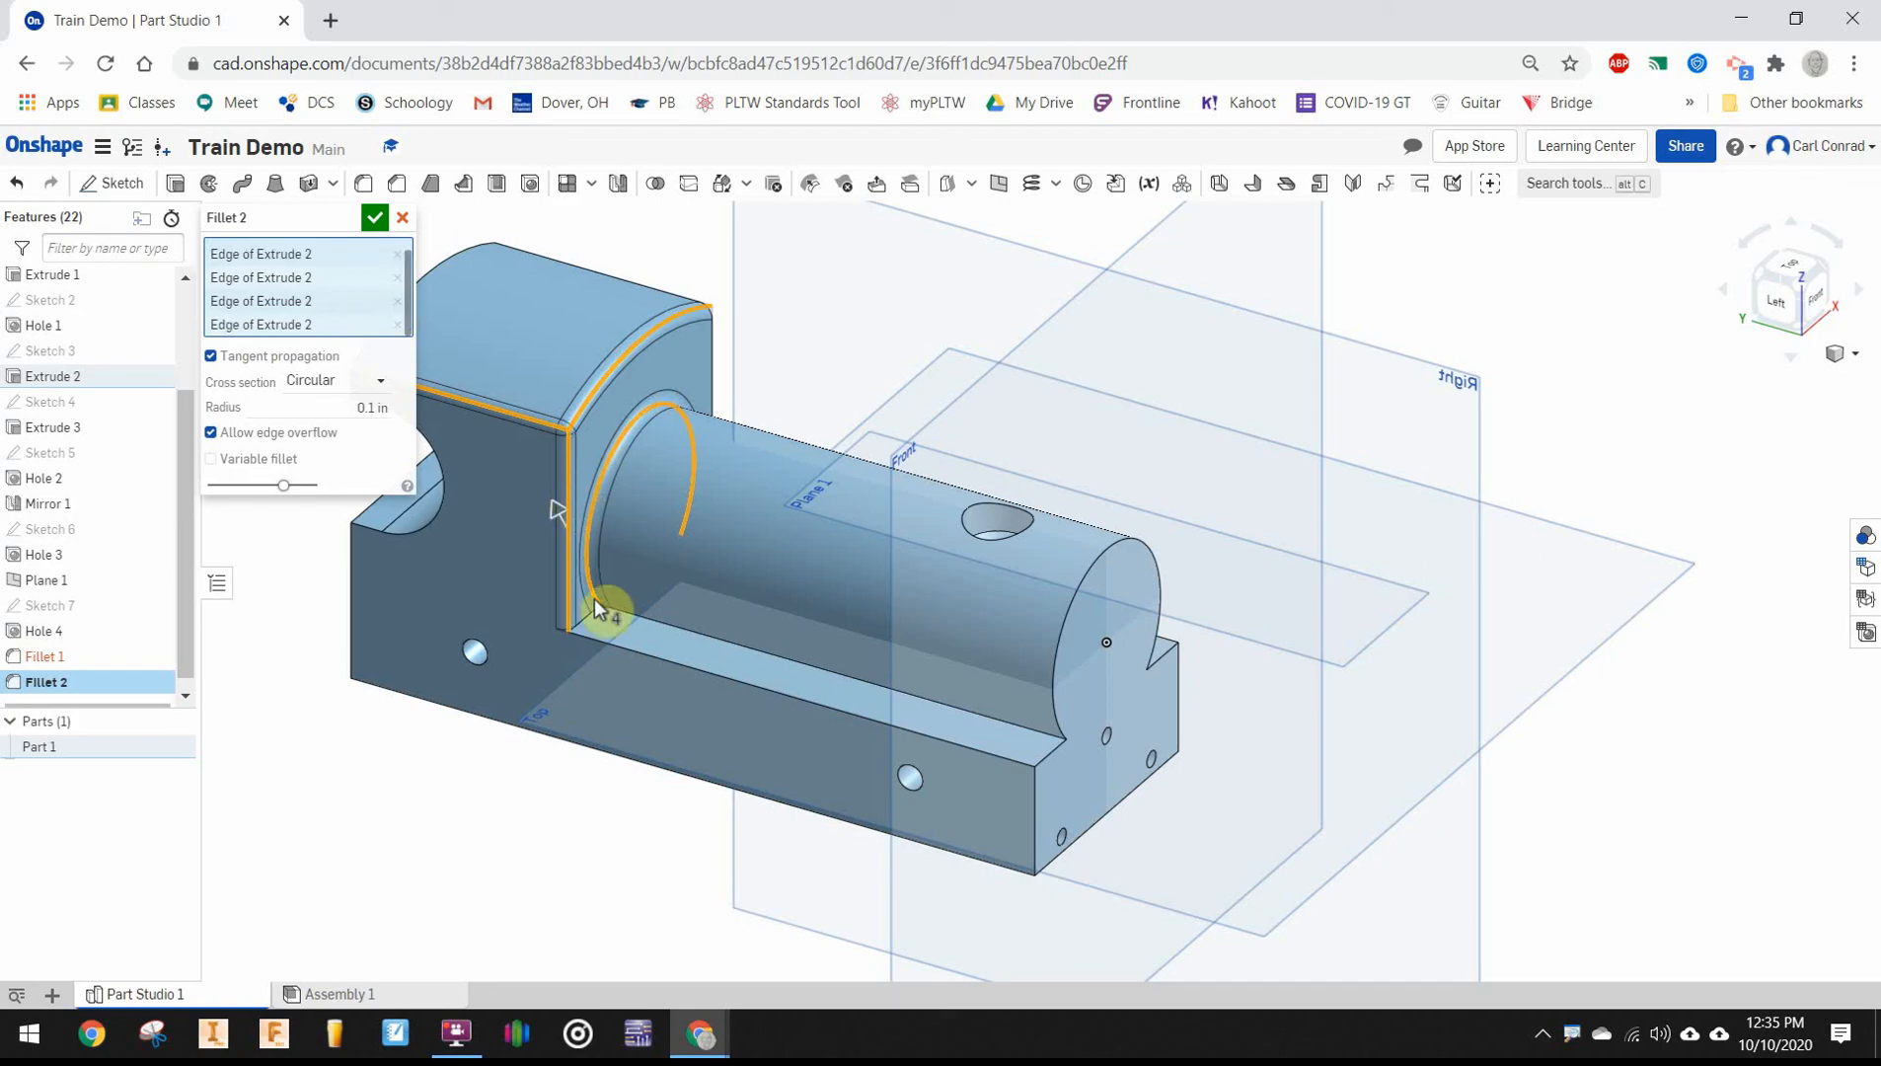
pyautogui.click(625, 617)
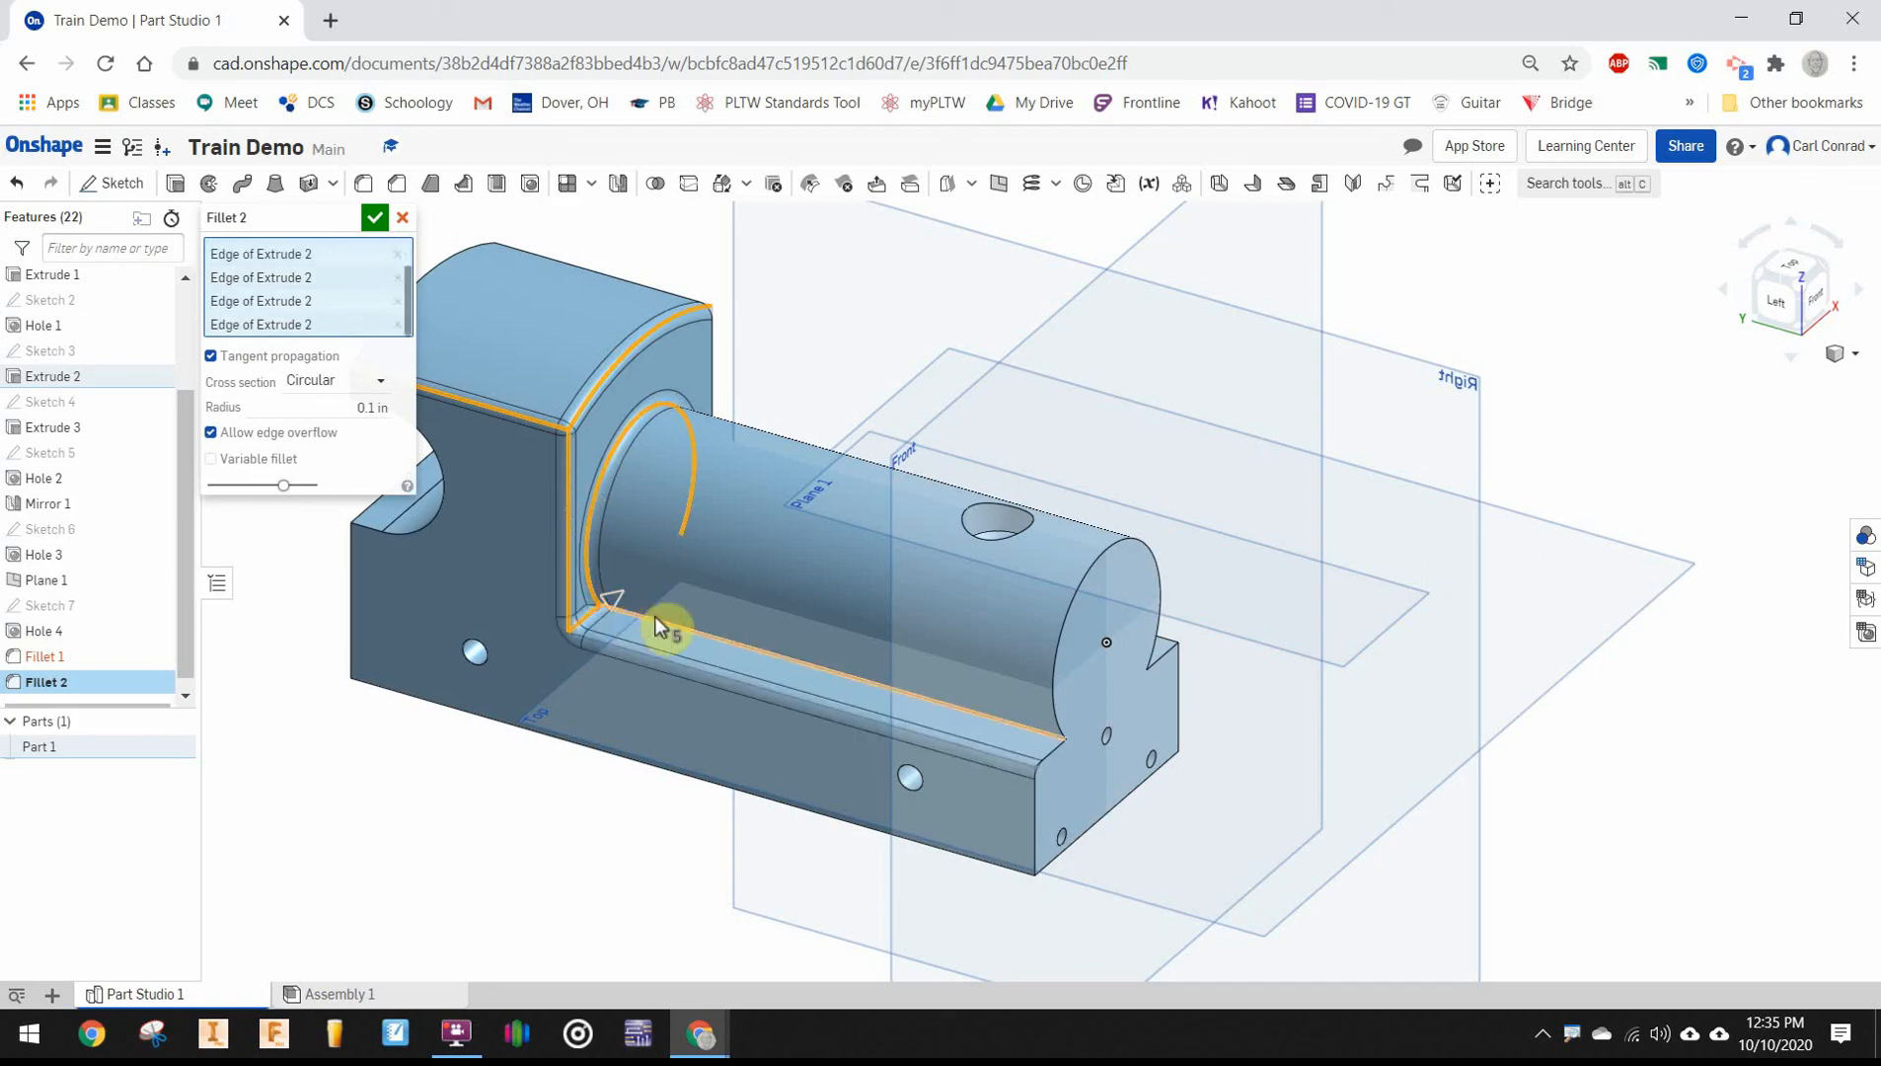
pyautogui.click(1114, 549)
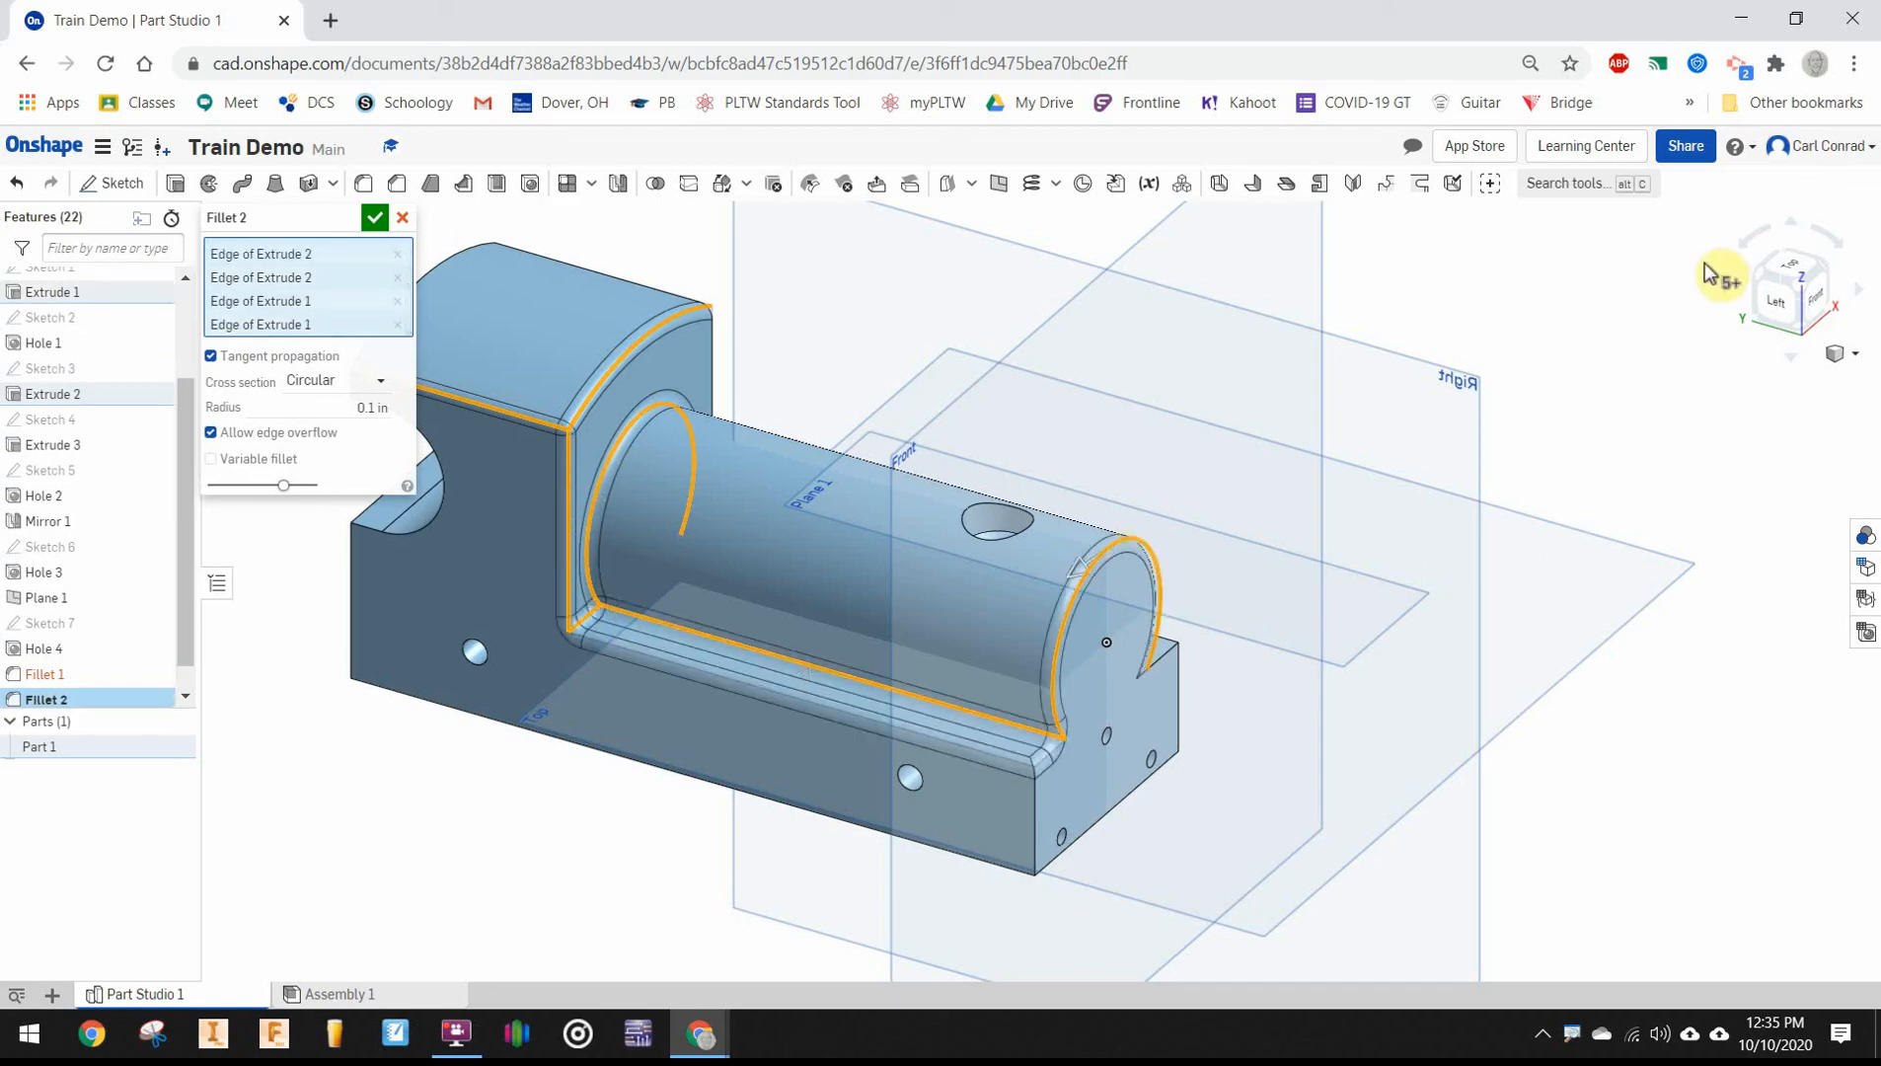
pyautogui.click(1826, 266)
pyautogui.scroll(3, 1089, 599)
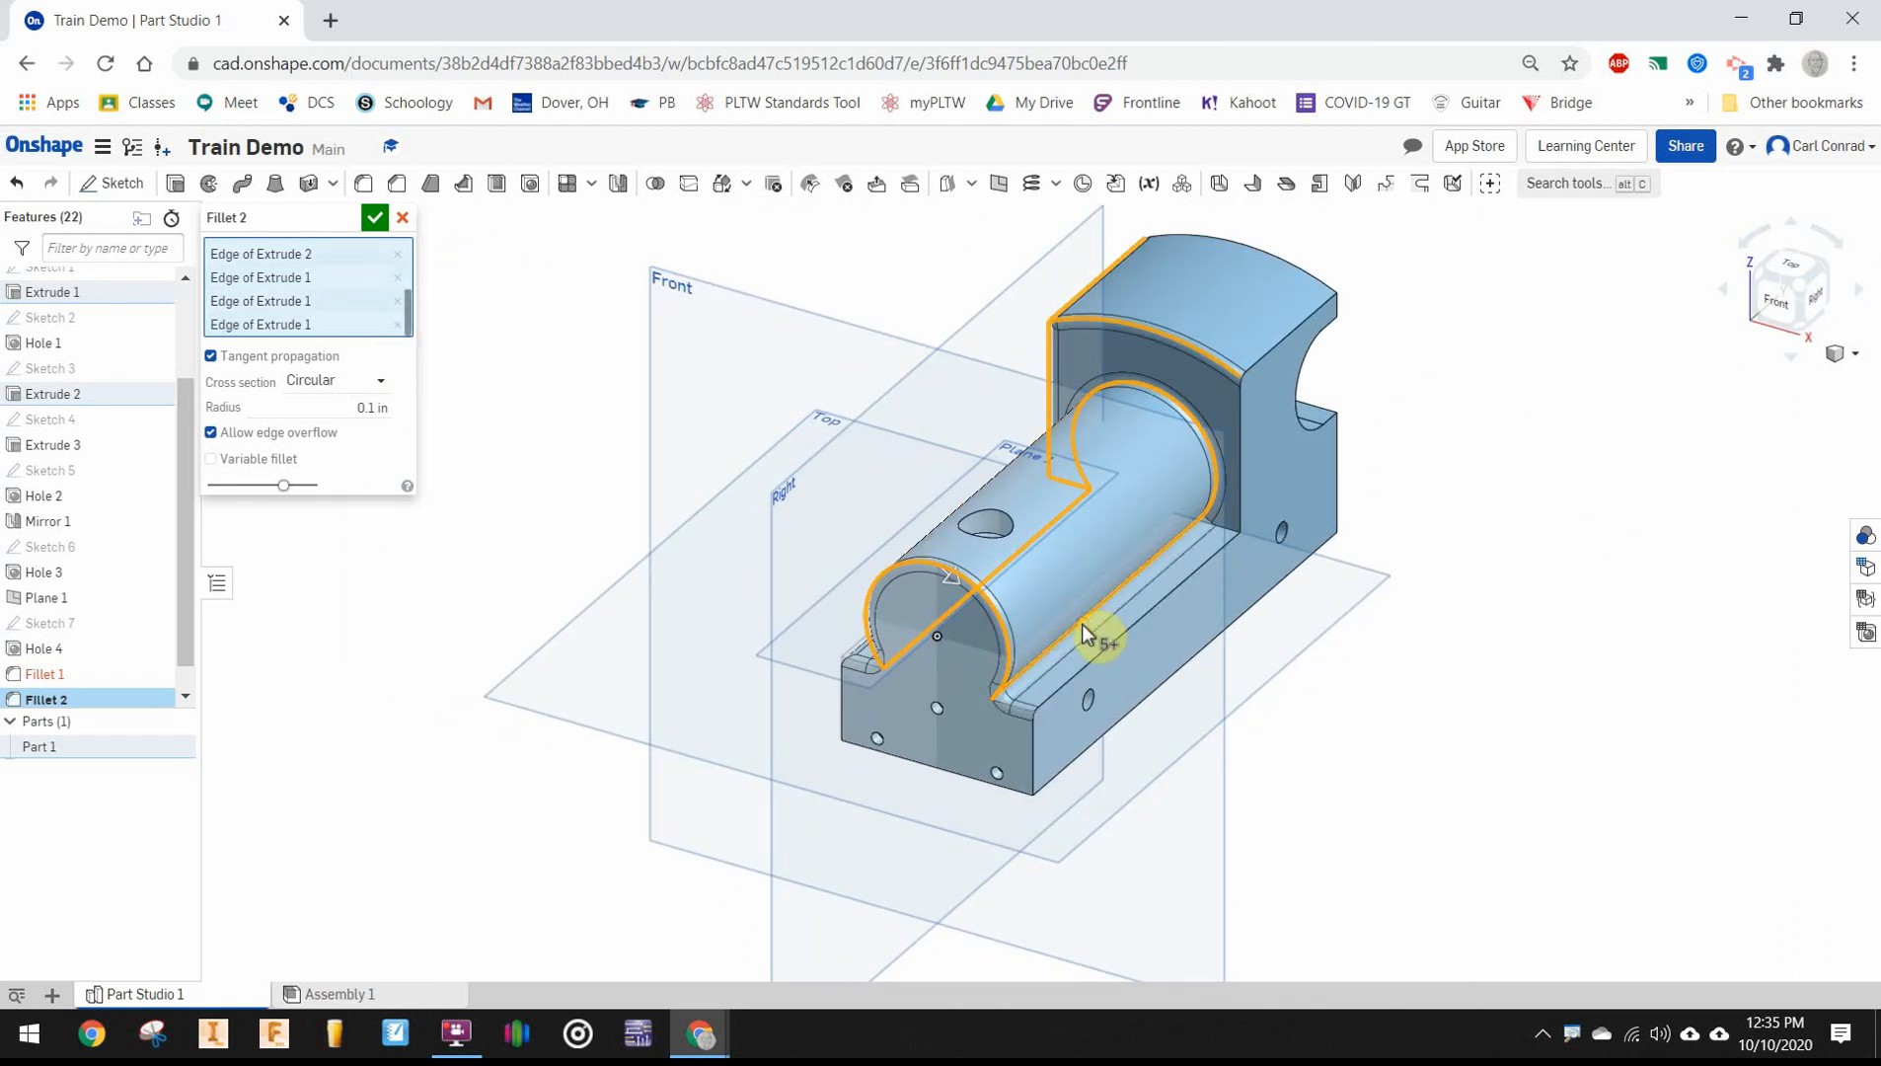
pyautogui.click(375, 217)
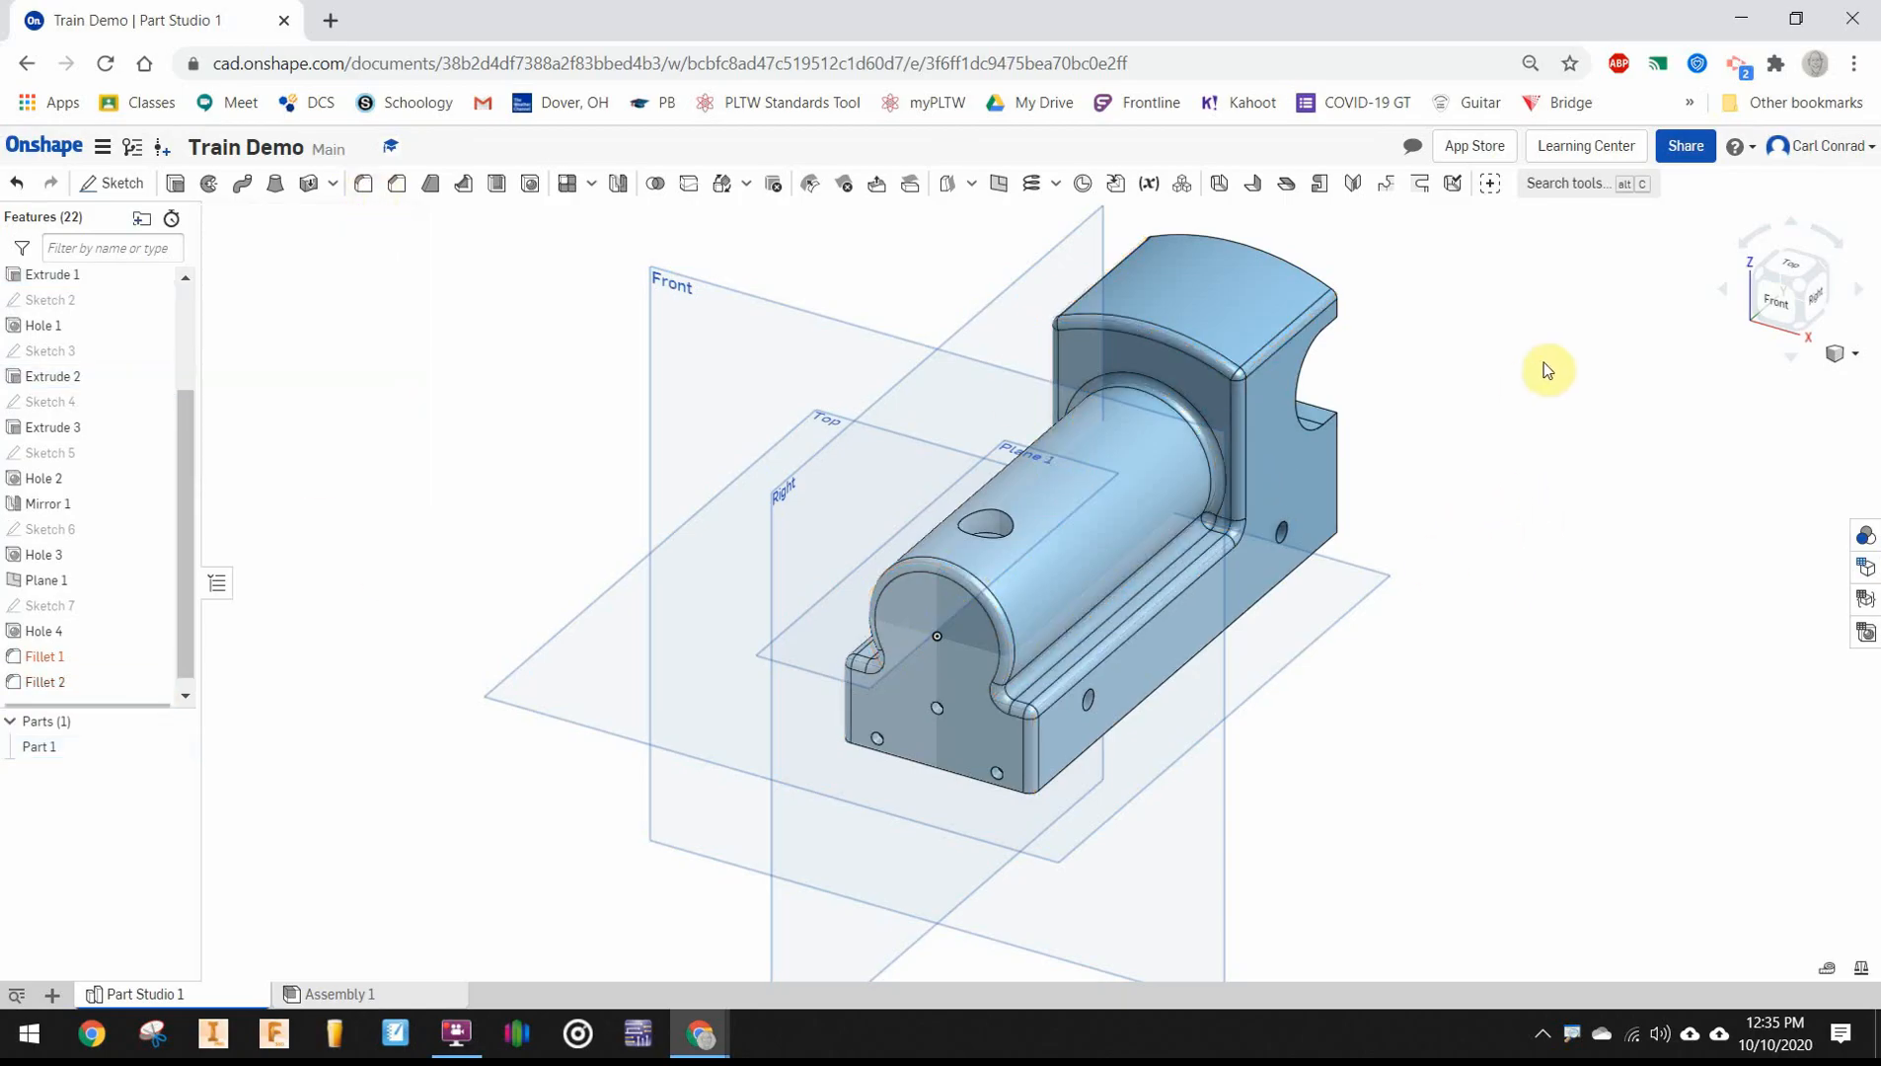
pyautogui.moveTo(1594, 385); pyautogui.dragTo(1553, 521, button='middle')
pyautogui.scroll(4, 1440, 617)
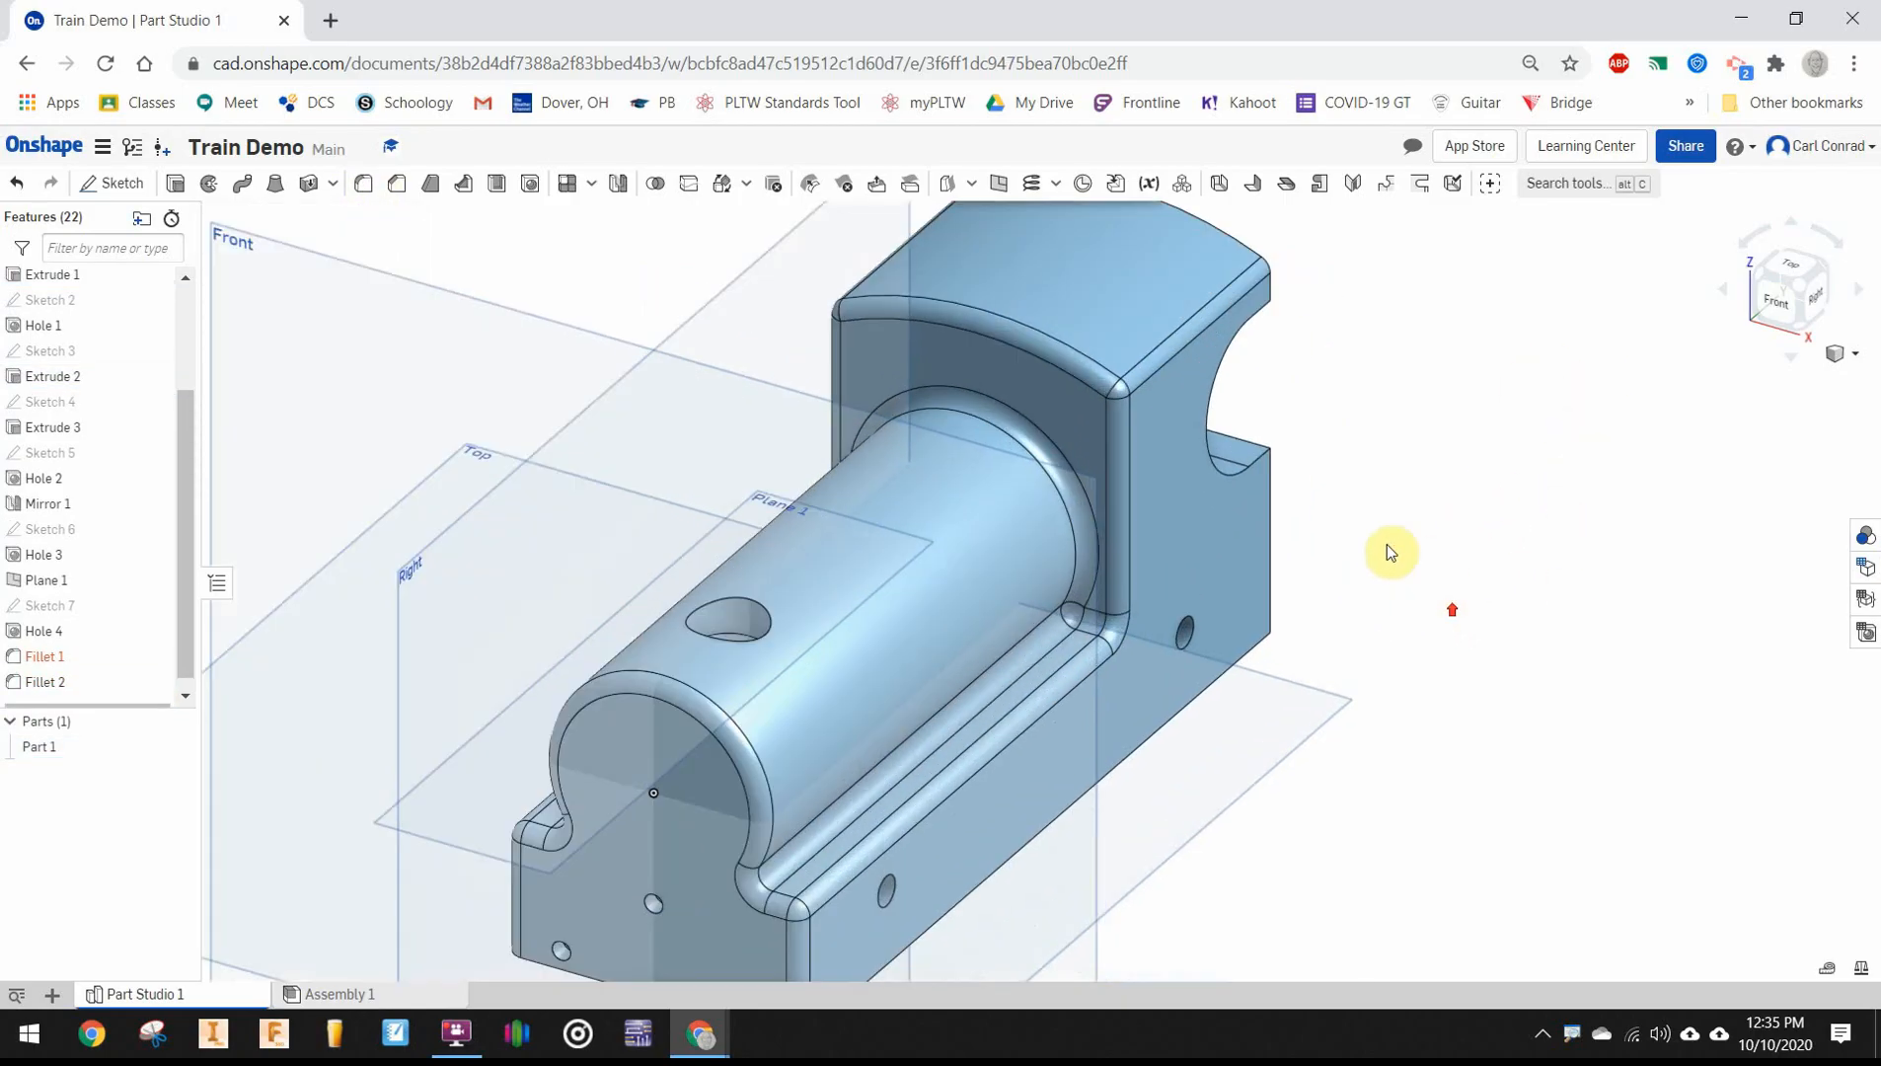
pyautogui.scroll(-2, 1454, 405)
pyautogui.hotkey('shift', 'f')
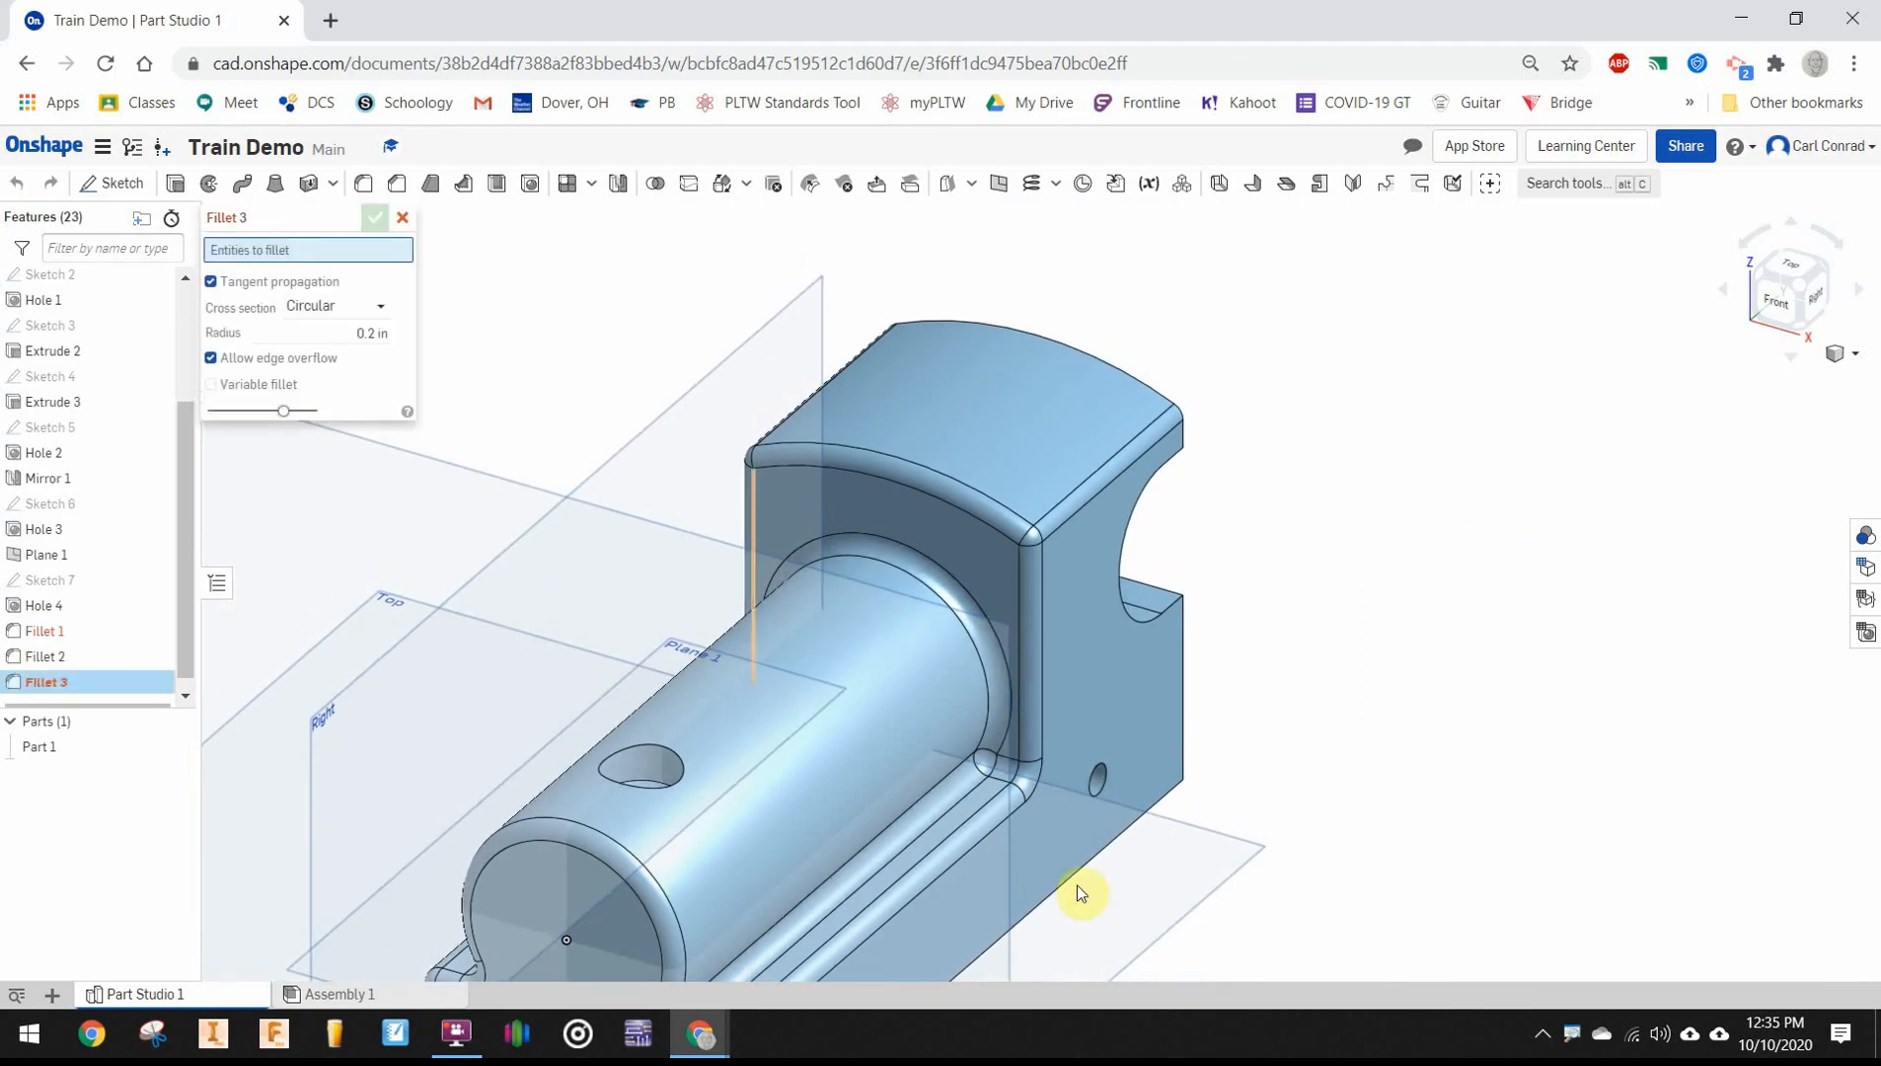
pyautogui.scroll(3, 1293, 793)
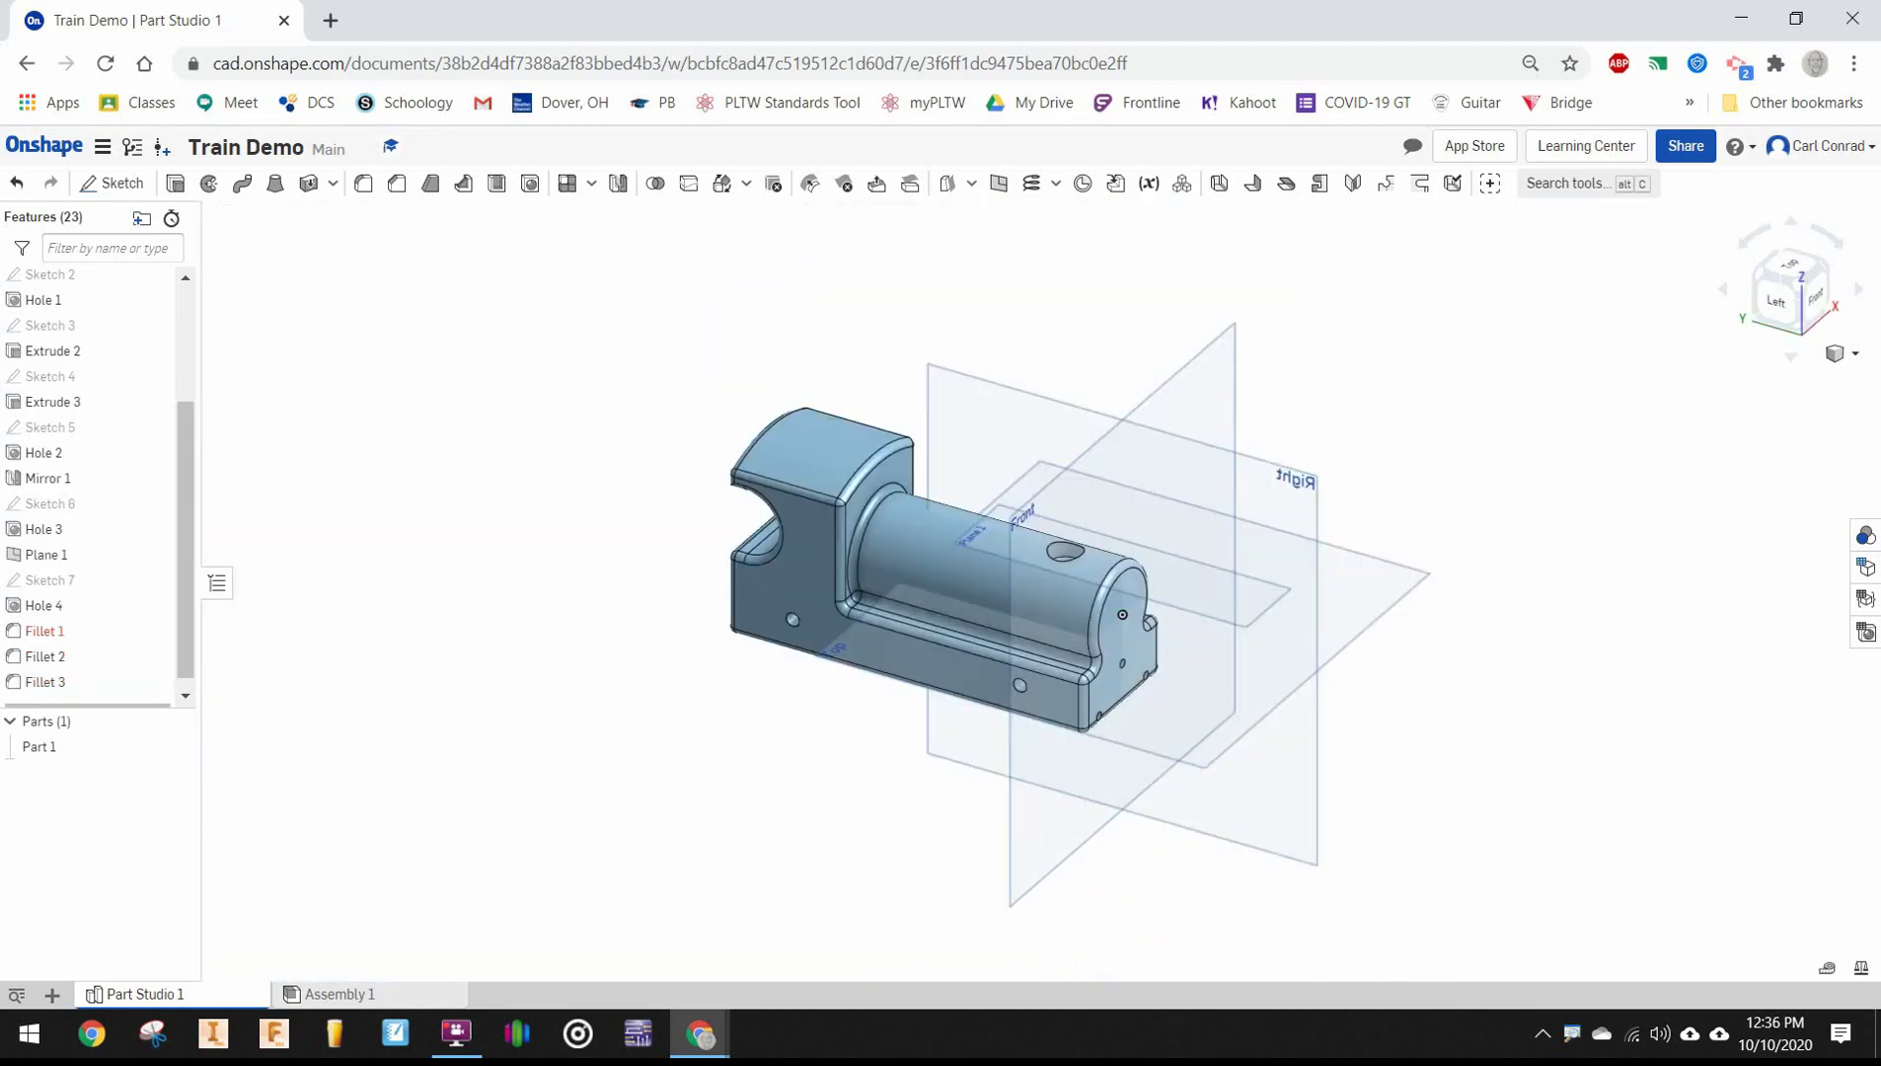
pyautogui.scroll(3, 940, 587)
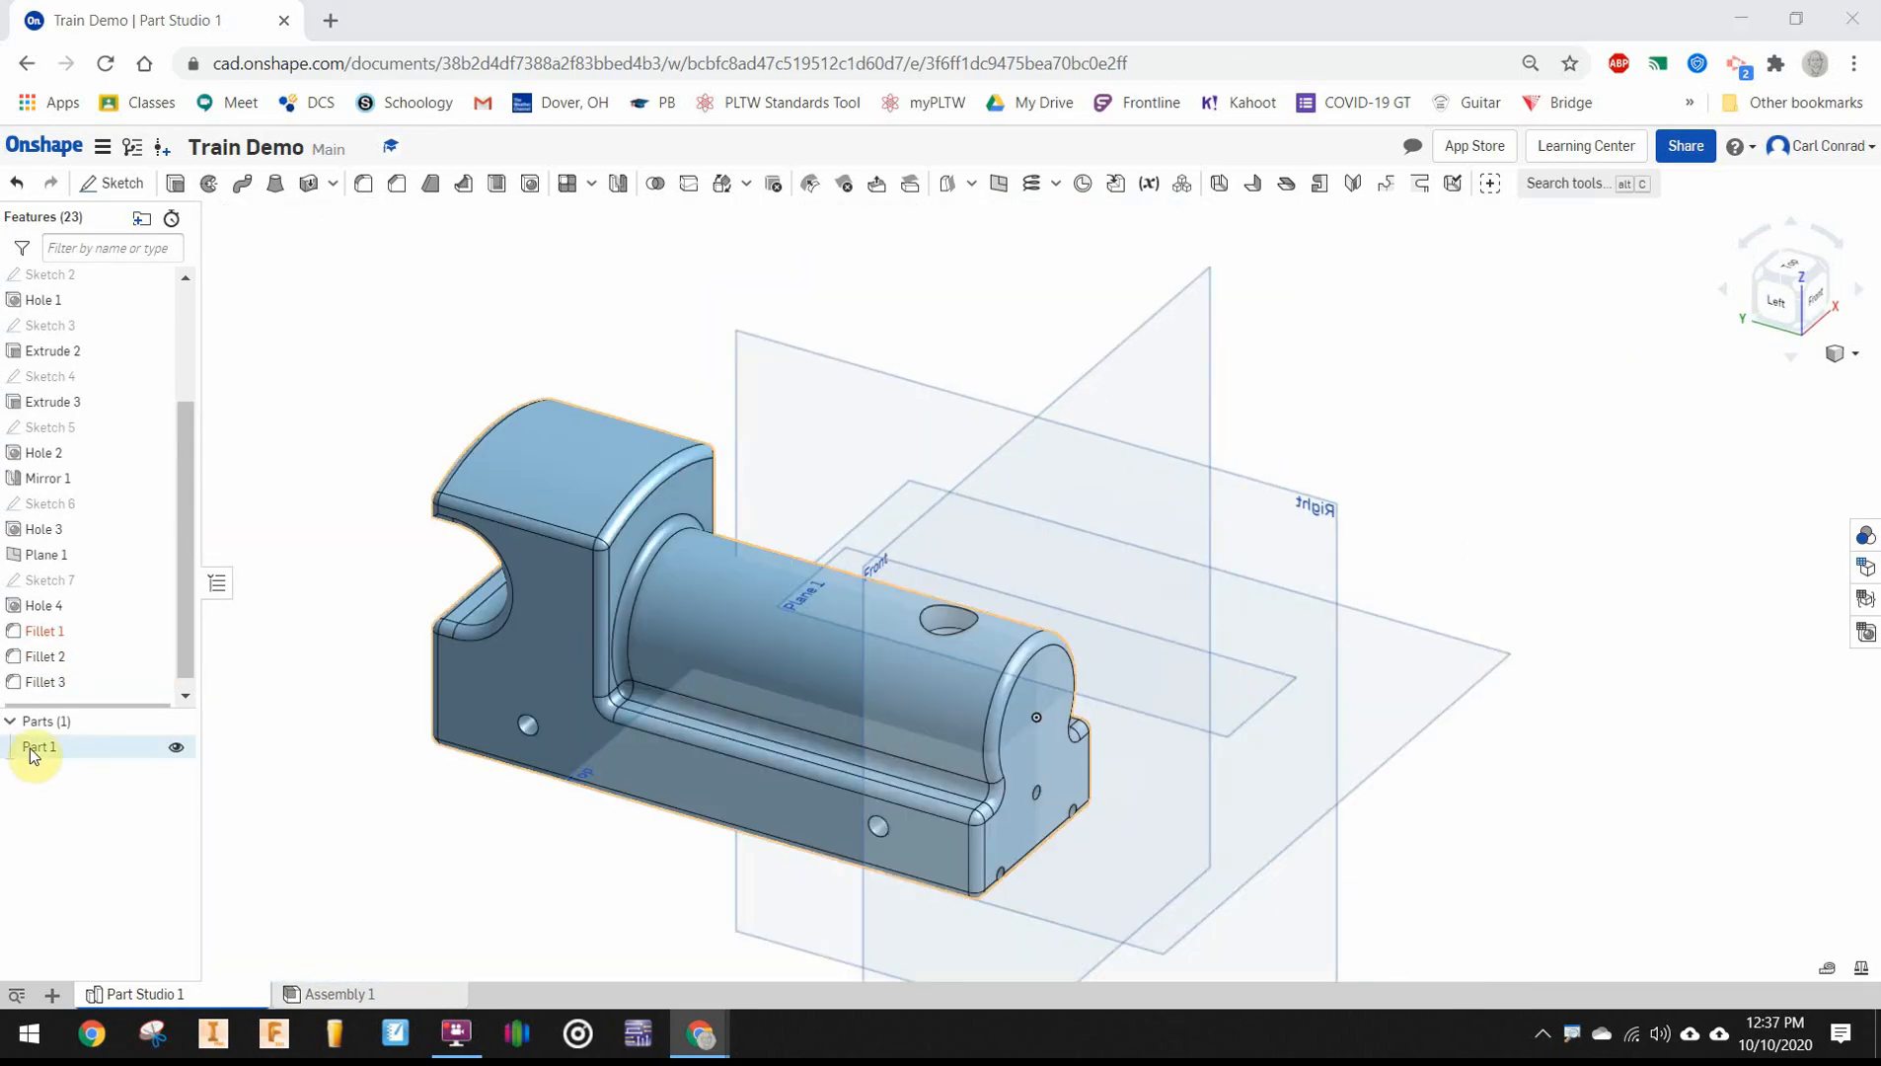
# Rename Part 1 in the parts list to Train Body
pyautogui.click(48, 746)
pyautogui.rightClick(48, 746)
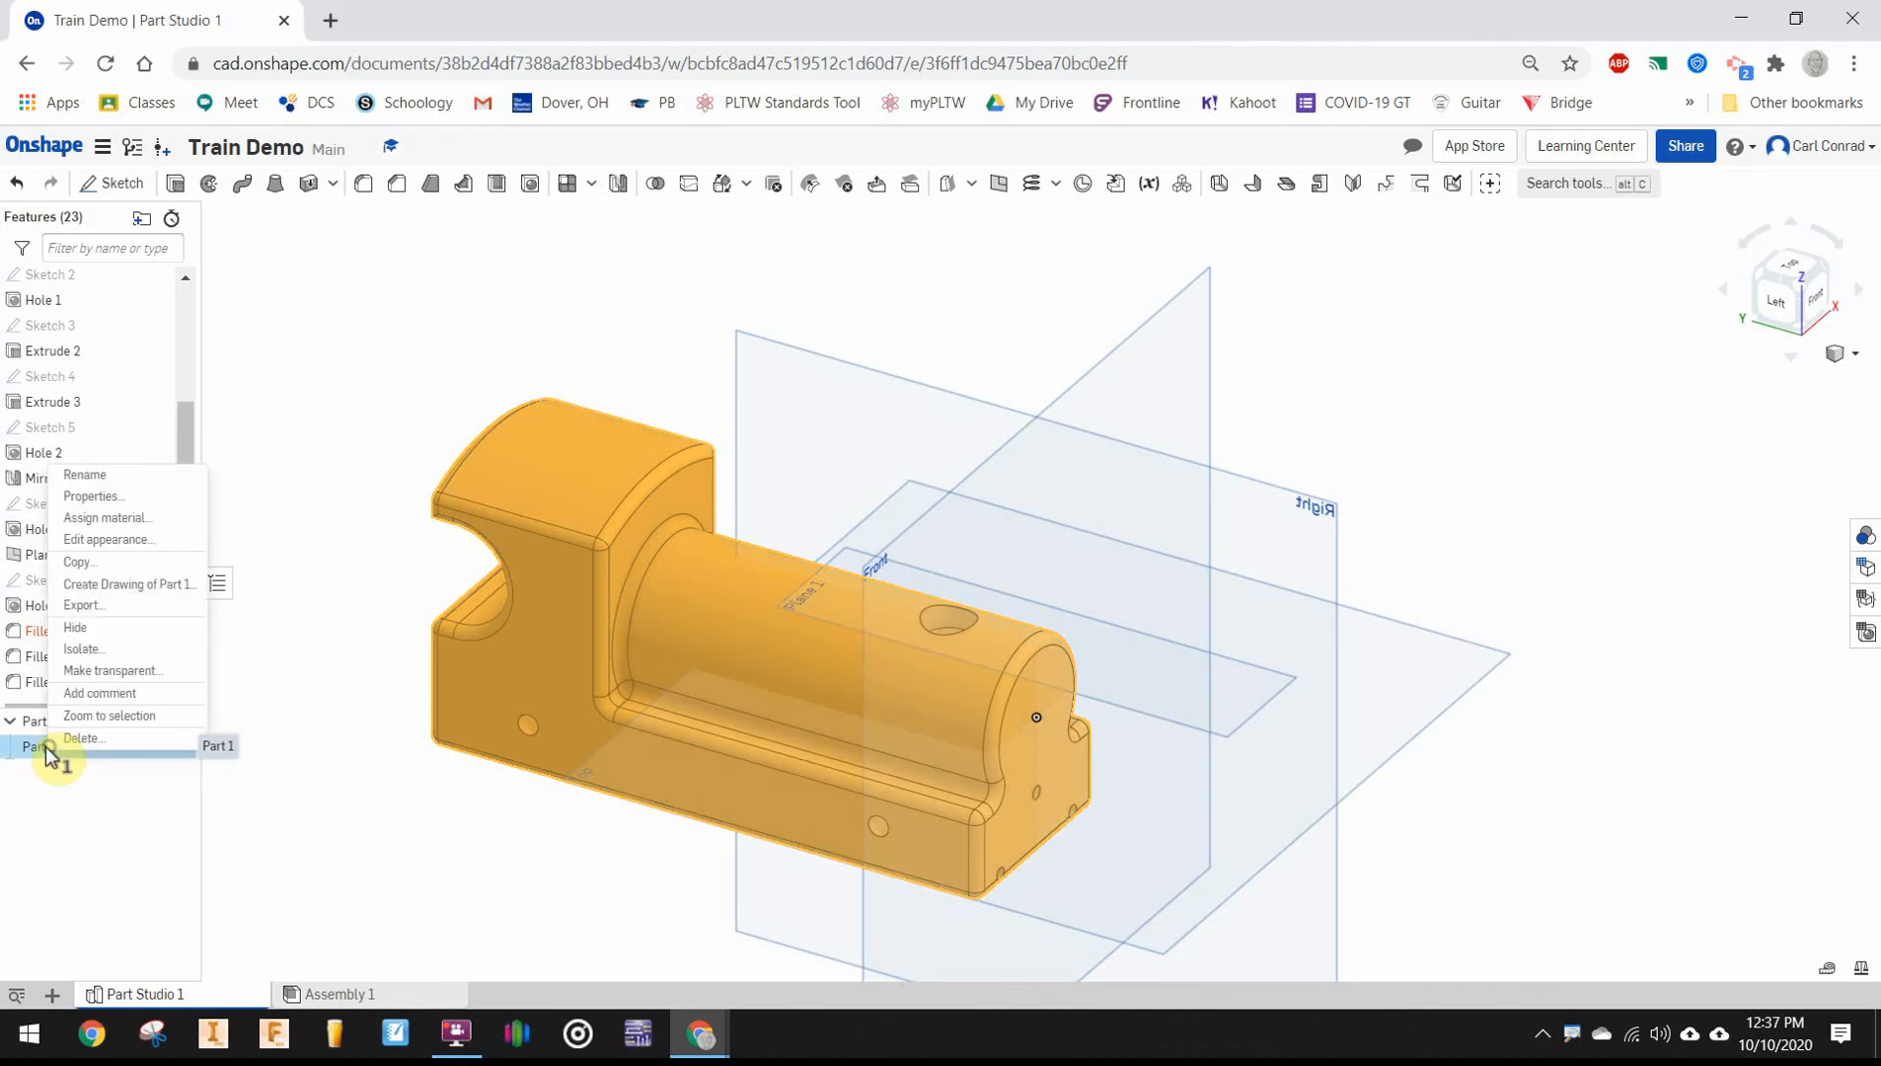
pyautogui.click(84, 473)
pyautogui.write('Train Body')
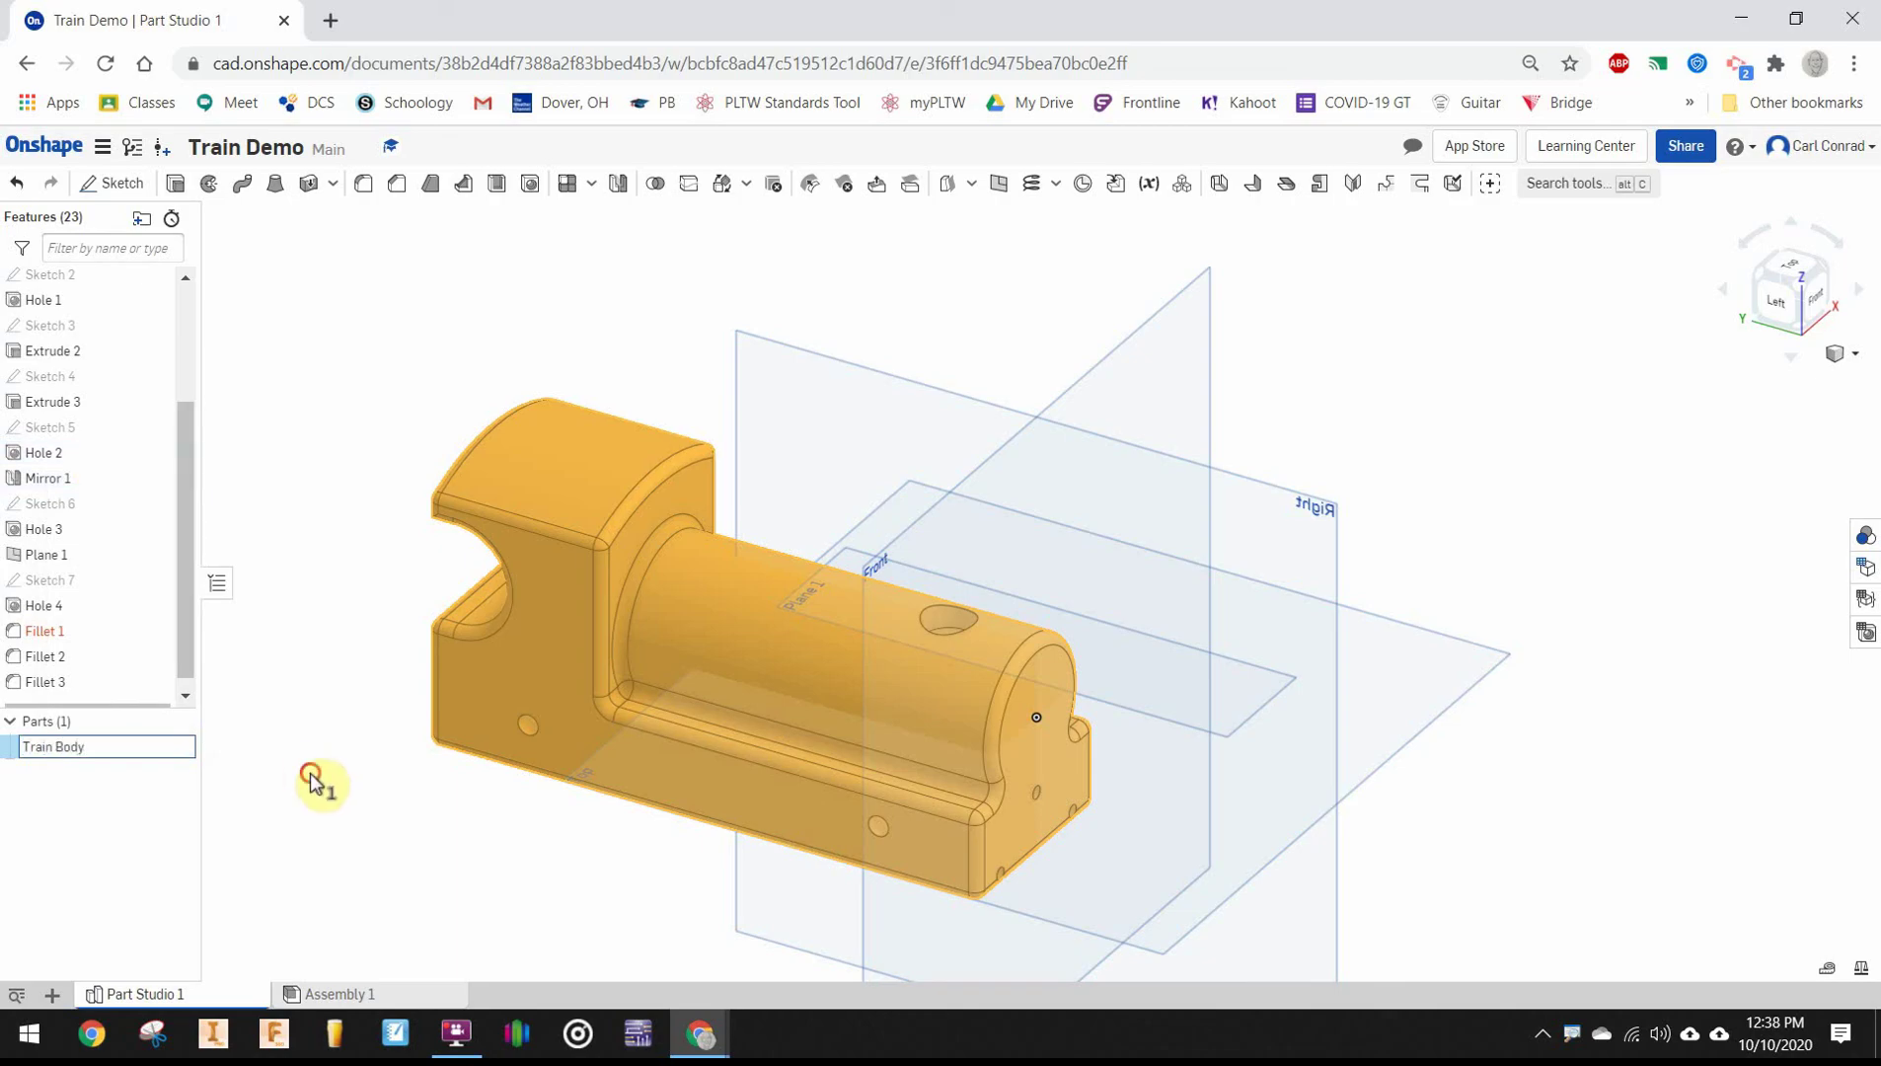
pyautogui.click(316, 780)
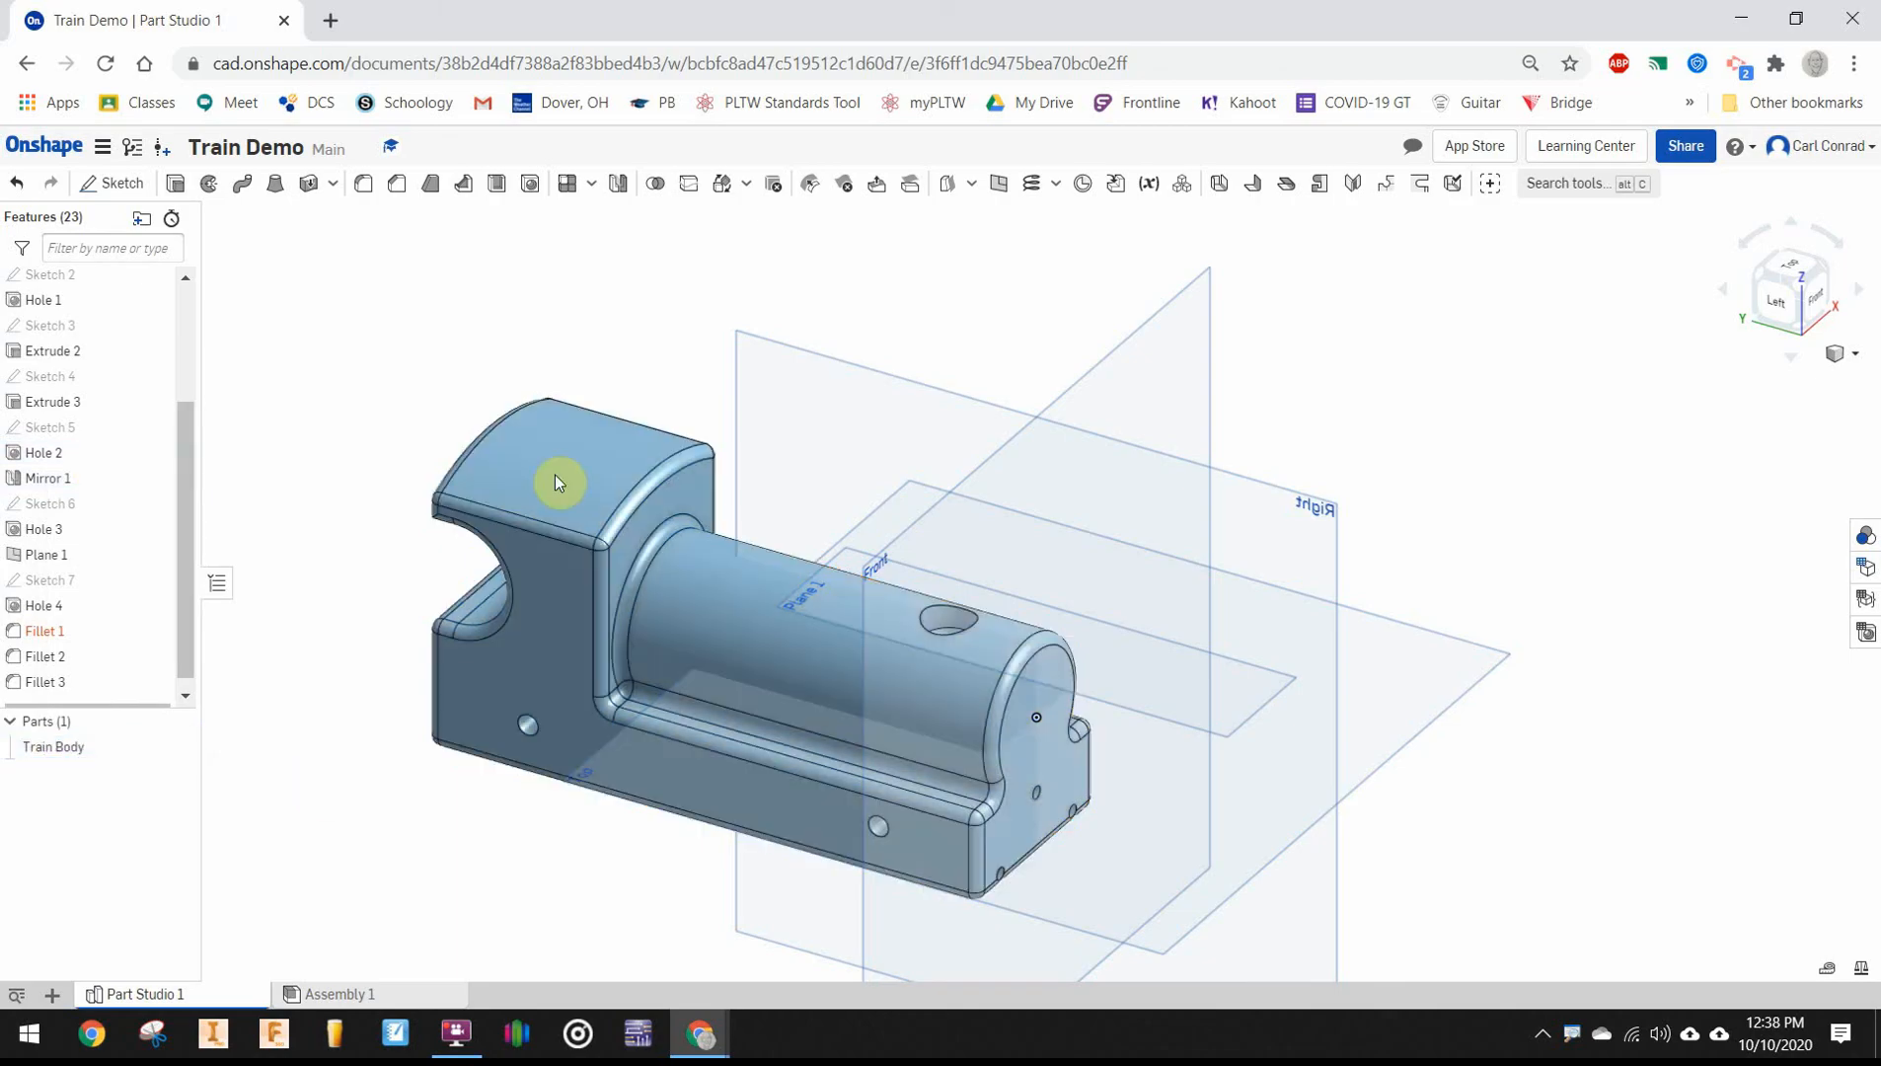